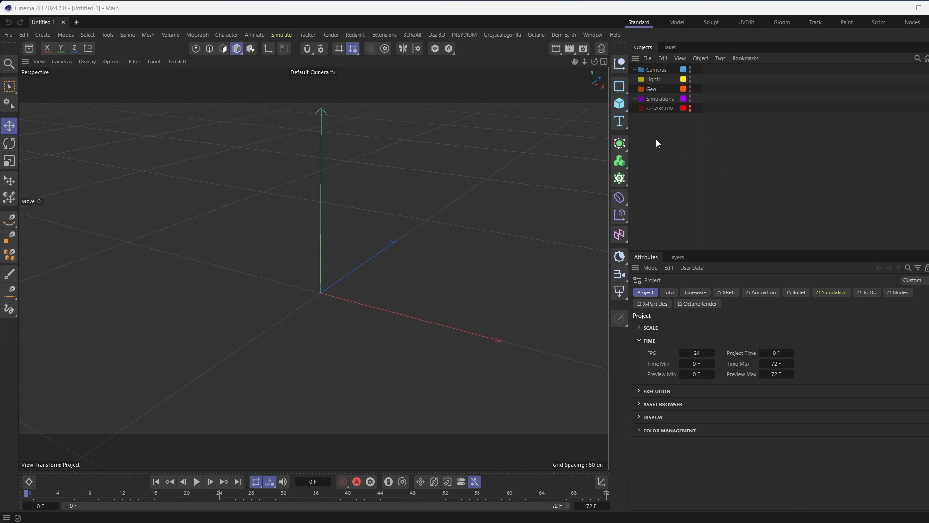
- Examine the color-coded organizing nulls, their matching layers and the option for saving the scene as the default
drag(658, 139, 664, 61)
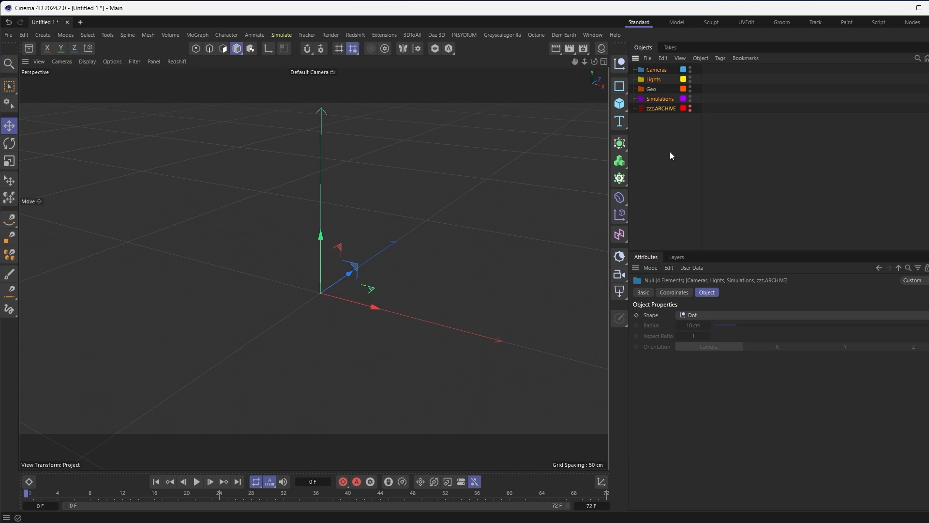
drag(653, 135, 647, 62)
click(673, 257)
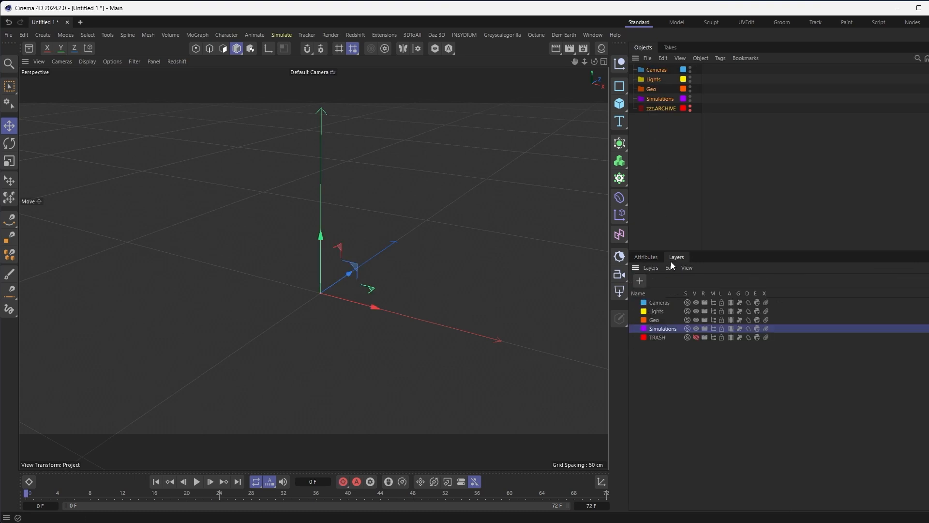
drag(670, 329, 675, 296)
click(753, 187)
click(689, 377)
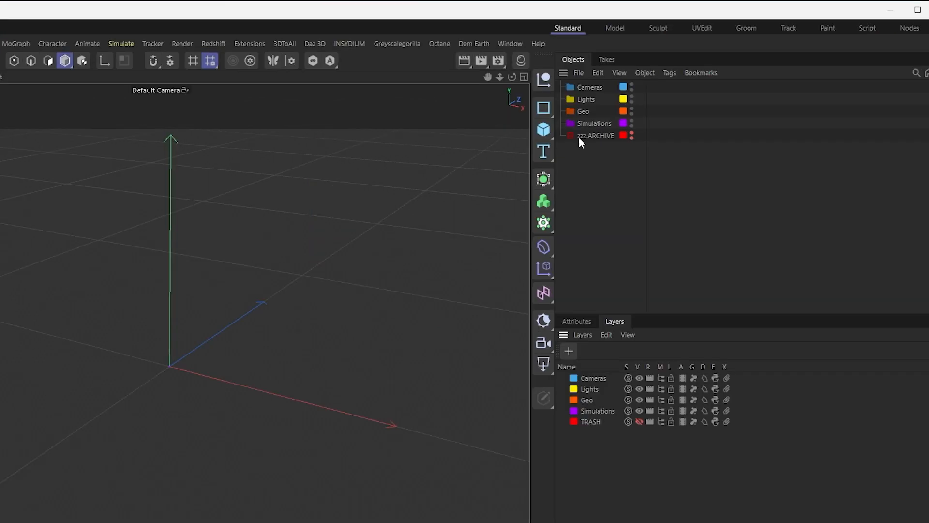
click(511, 42)
mouse_move(617, 68)
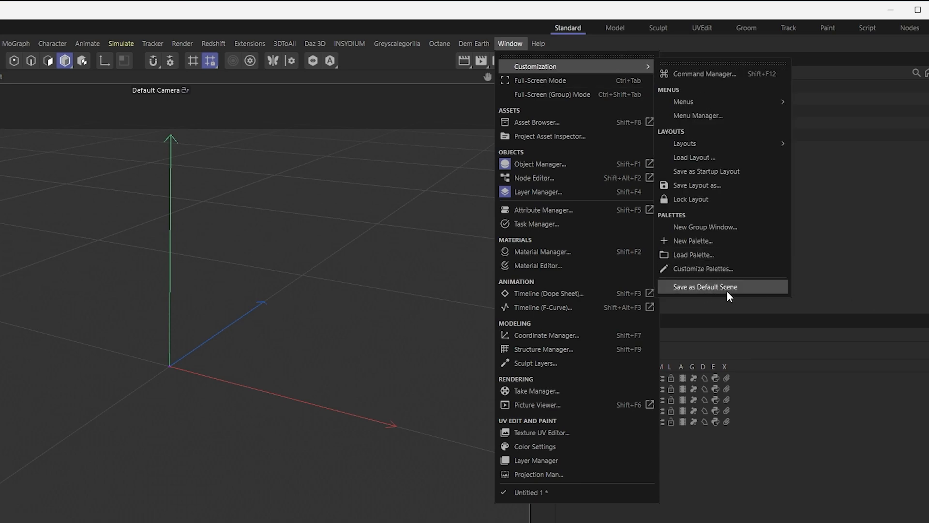
click(854, 280)
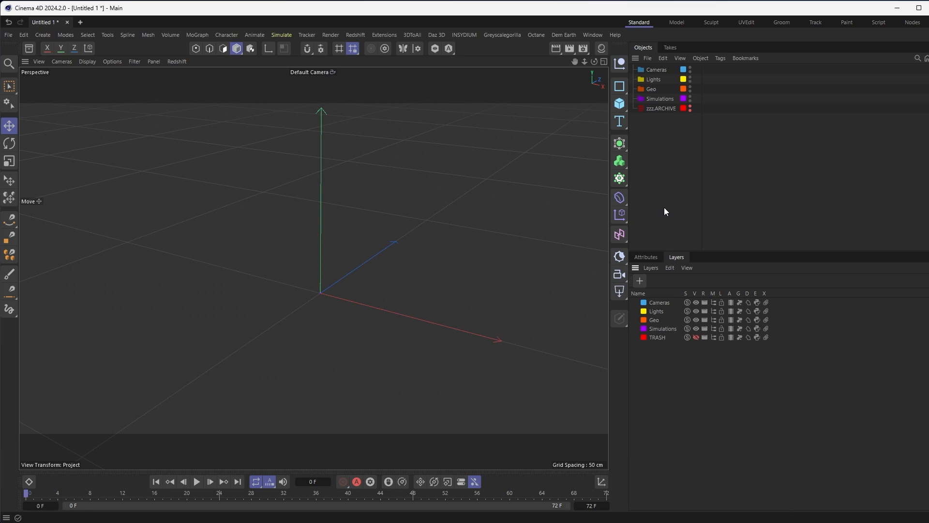
- Set the project's maximum time to 120 frames in the project settings
click(645, 257)
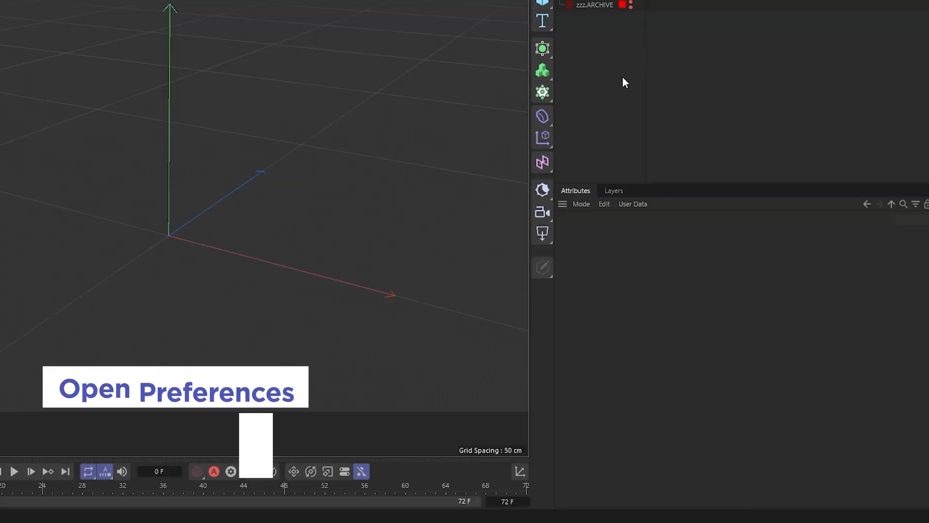
key(ctrl+d)
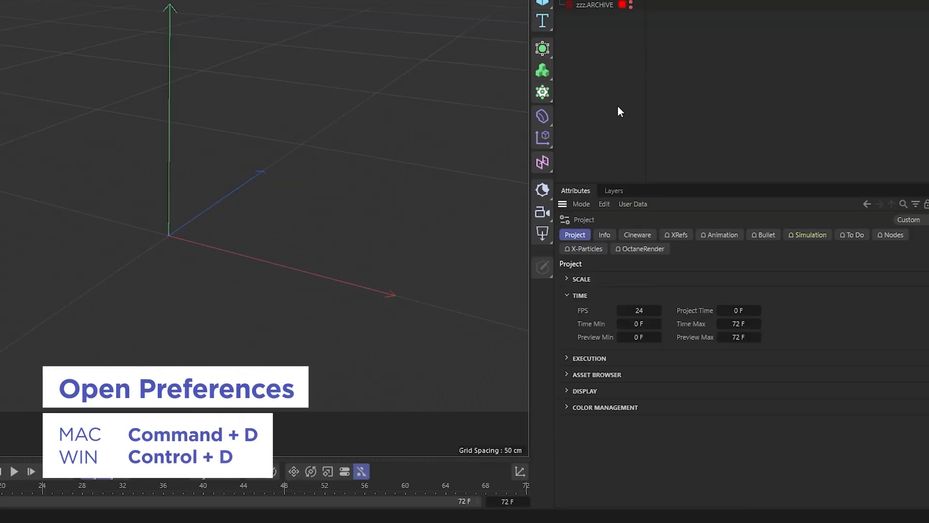
double_click(736, 323)
text(120)
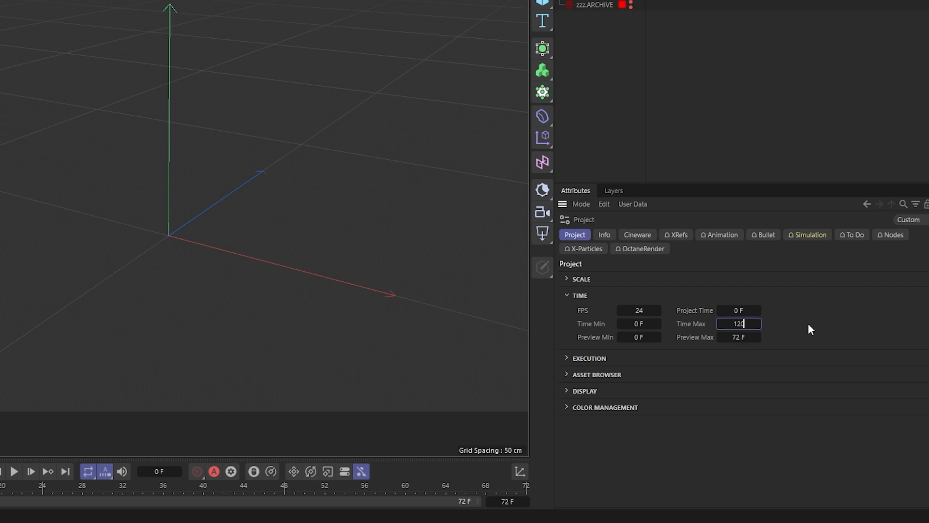
key(Return)
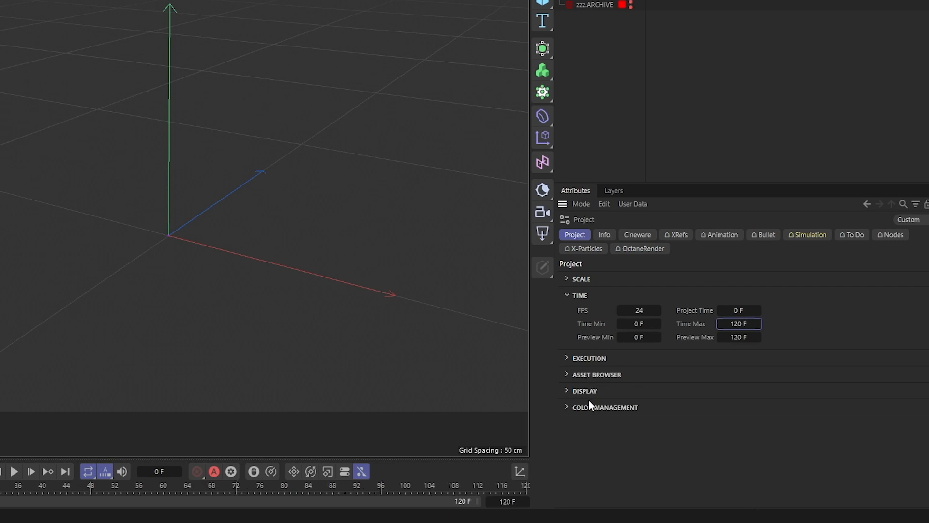
- Switch the project's color management to OpenColorIO and collapse the expanded project settings sections
click(576, 408)
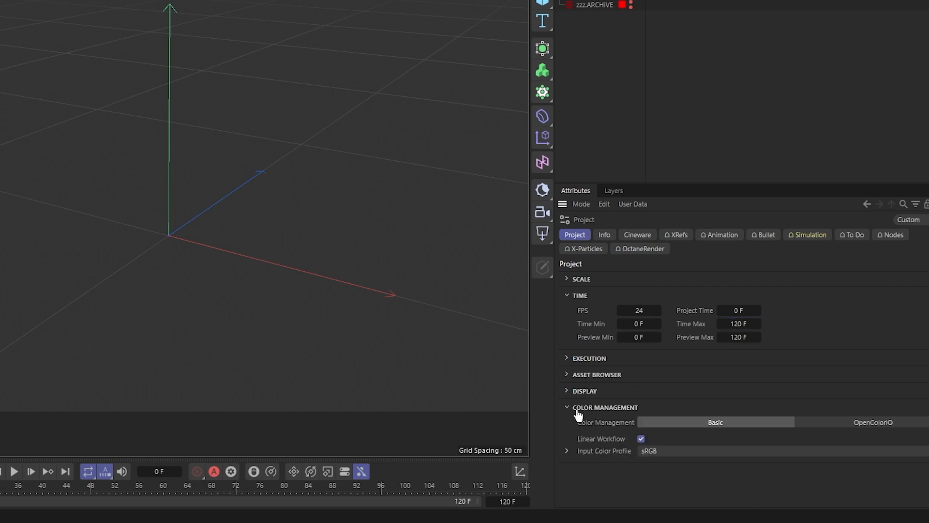
click(889, 423)
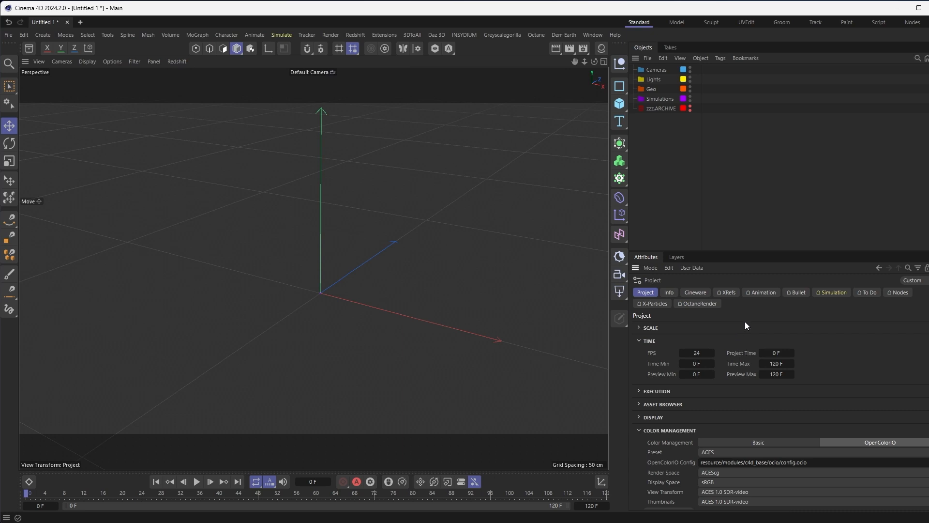
click(639, 343)
click(640, 393)
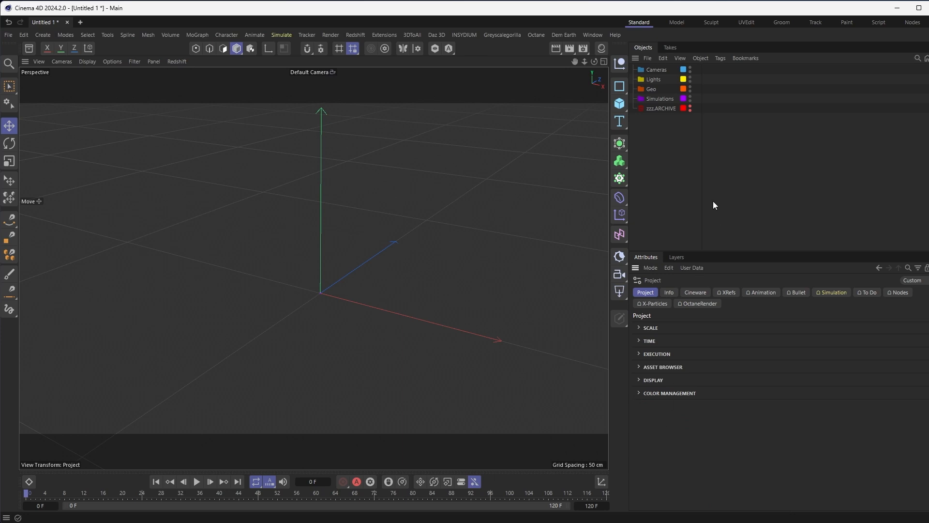
click(683, 393)
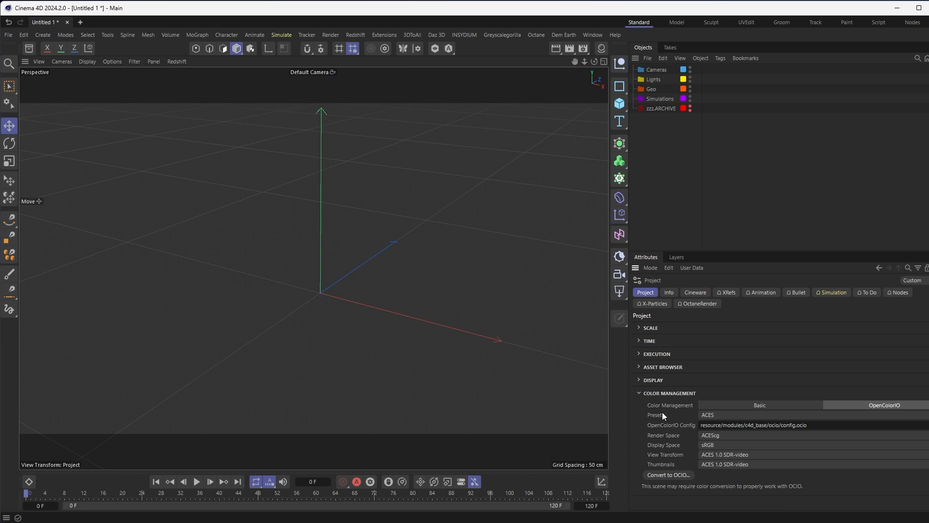
click(642, 394)
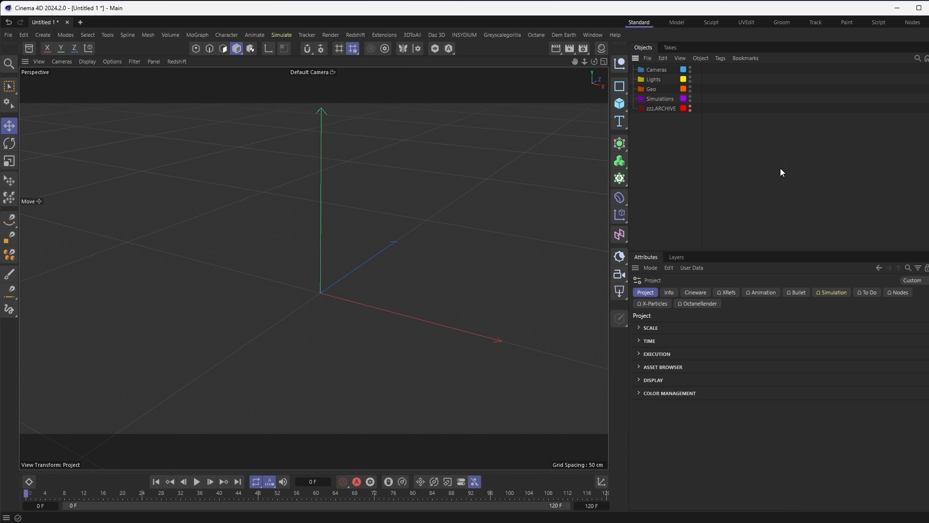
- Add a cube inside the Geo null and size it 25 cm in X, 35 cm in Y and 850 cm in Z
click(619, 103)
drag(653, 68, 646, 98)
click(705, 315)
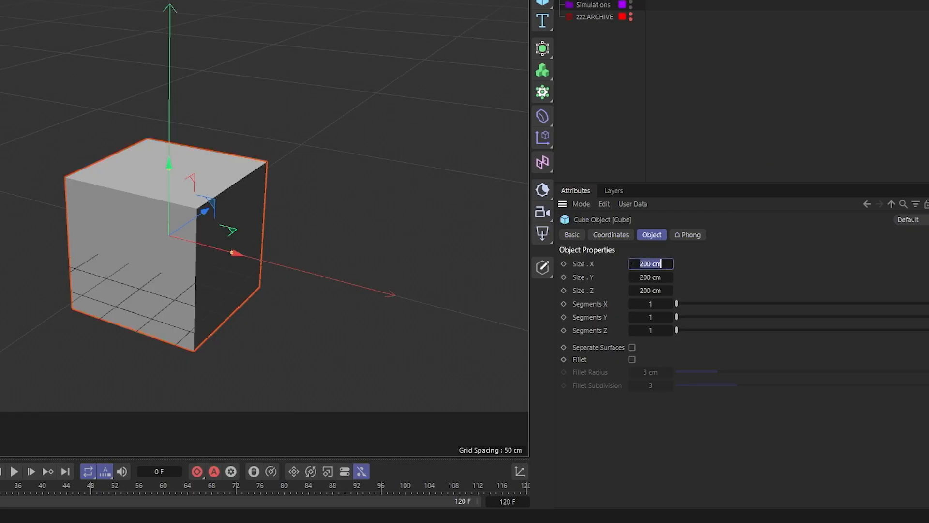
text(25)
key(Tab)
text(35)
key(Tab)
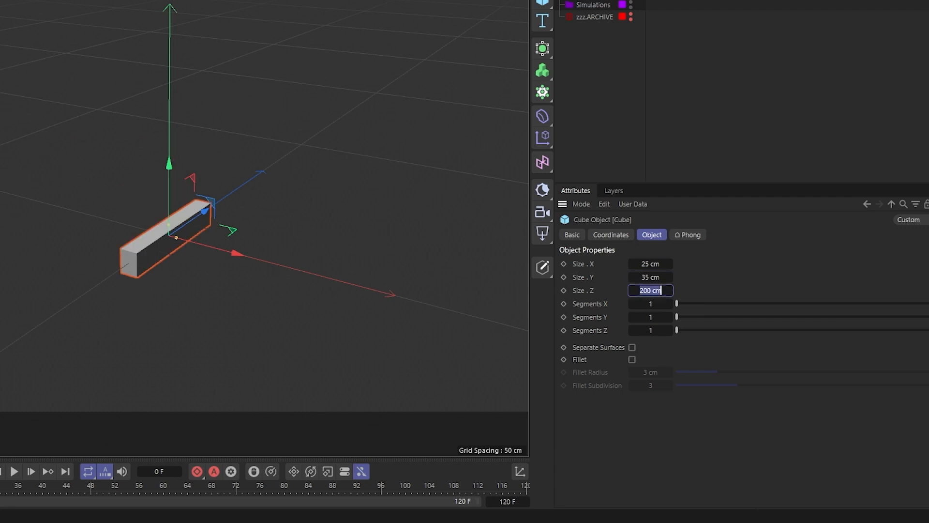
text(850)
key(Tab)
key(Tab)
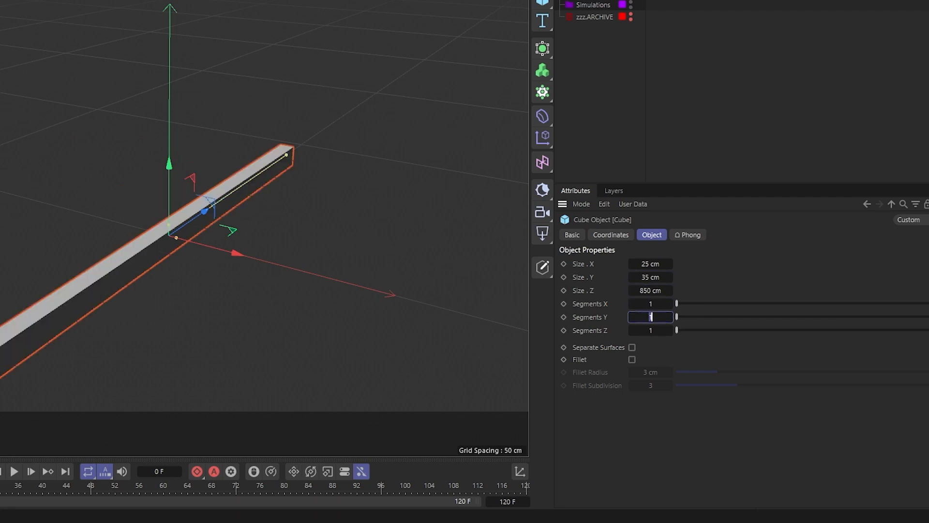
- Set the cube's Z segments to 30 and display the viewport in hidden line mode
key(Tab)
text(30)
key(Return)
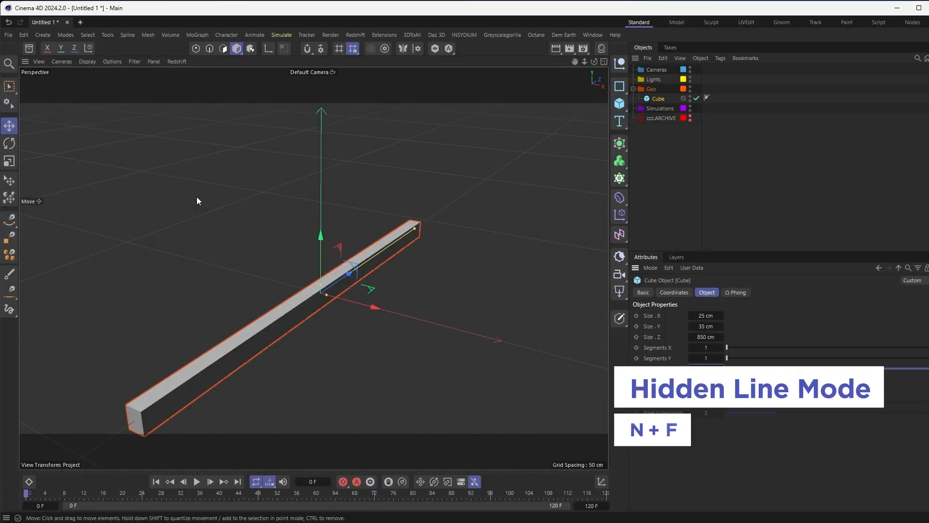
key(n)
key(f)
alt+drag(234, 335, 326, 315)
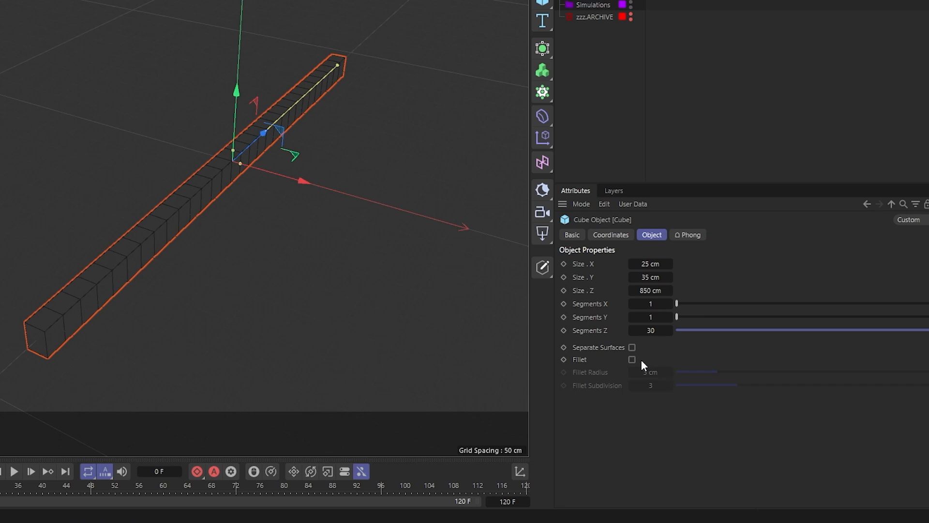
- Enable the cube's fillet and wrap the cube in a Cloner named Main Tube Segment
click(632, 360)
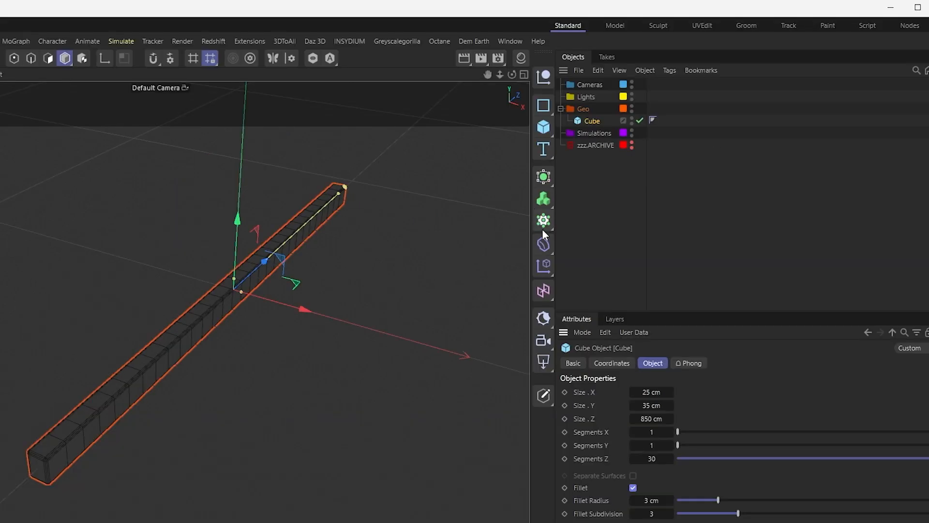
alt+click(543, 93)
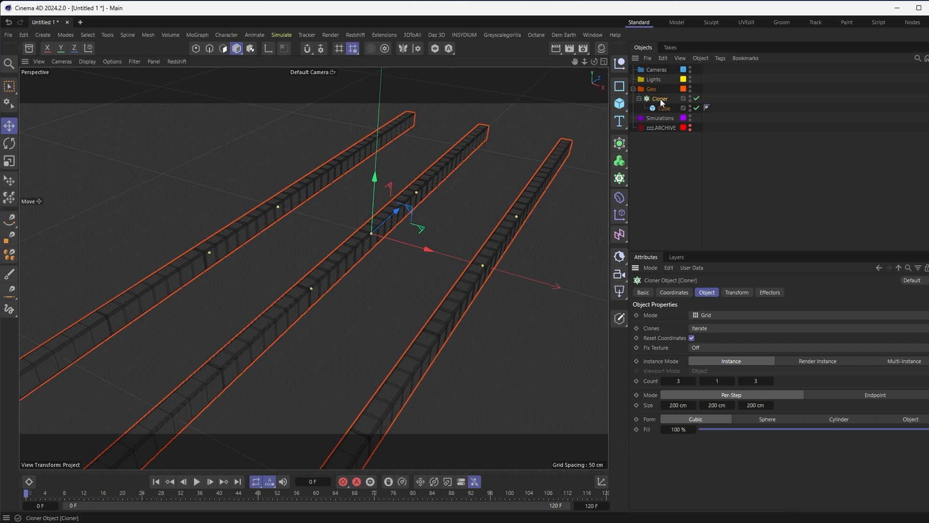
double_click(663, 100)
text(Main Tube Segment)
key(Return)
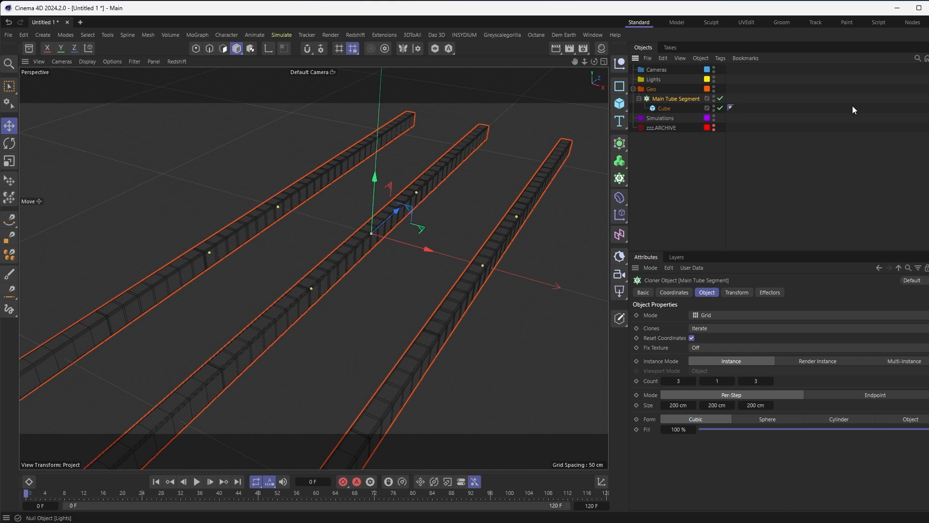
- Set the Main Tube Segment cloner to Radial mode on the XY plane with 36 clones and a 150 cm radius
click(702, 315)
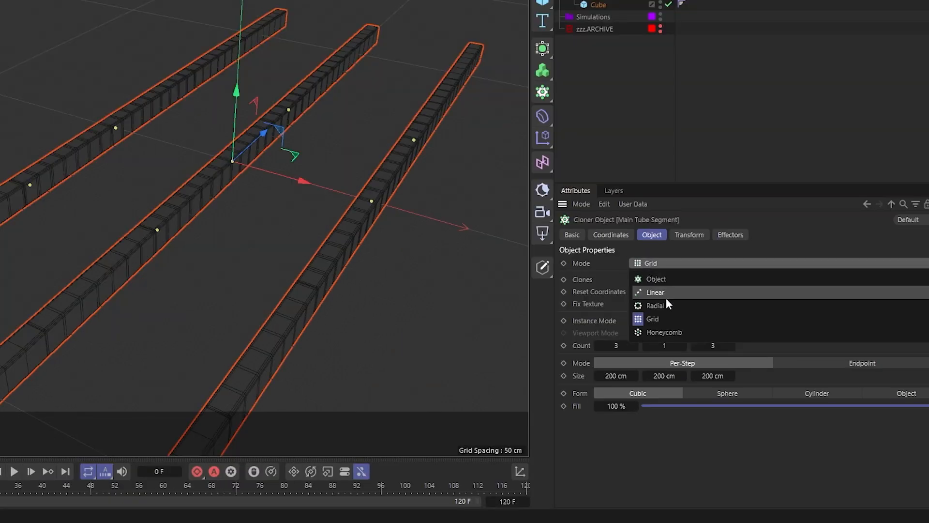
click(658, 305)
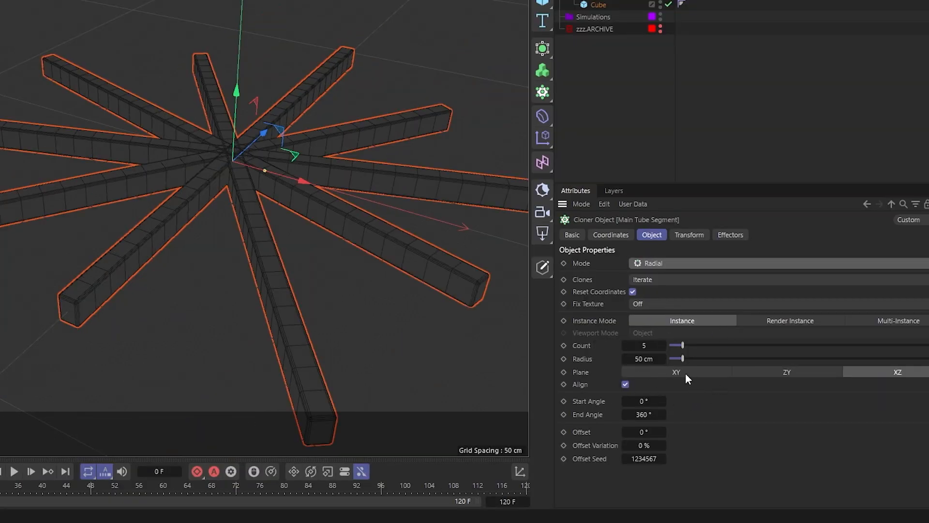
click(677, 372)
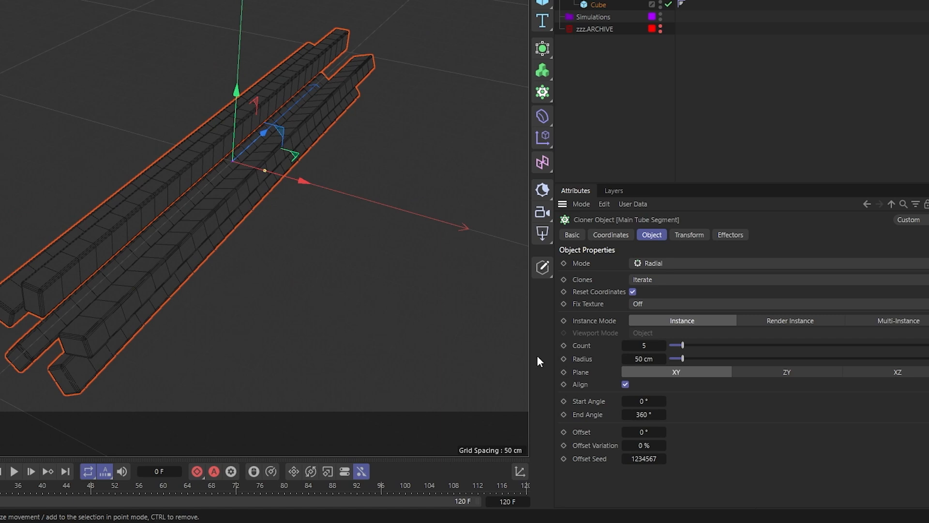
double_click(644, 345)
text(306)
key(Tab)
text(150)
key(Return)
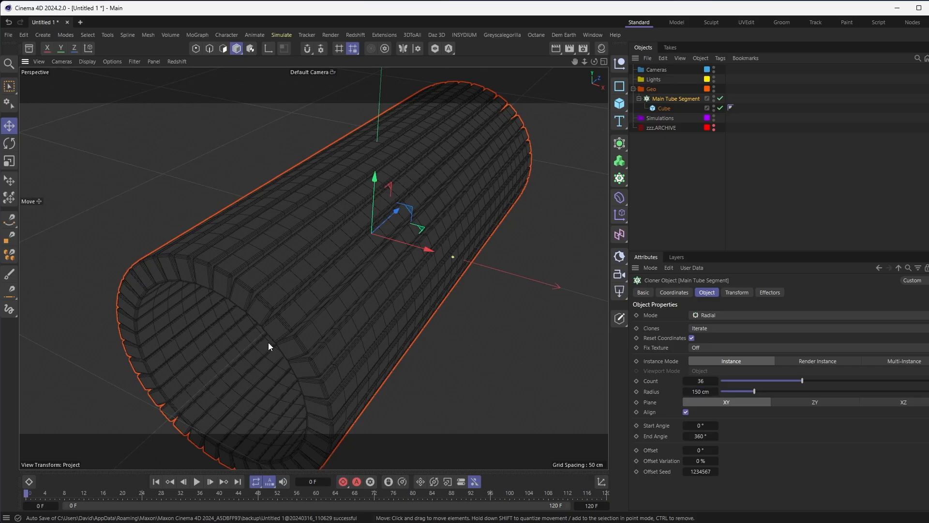
- Hide the workplane and the world axis in the viewport for a clear look through the tunnel
alt+drag(104, 296, 202, 199)
alt+right_drag(345, 264, 422, 268)
alt+middle_drag(422, 268, 335, 274)
alt+drag(314, 269, 364, 312)
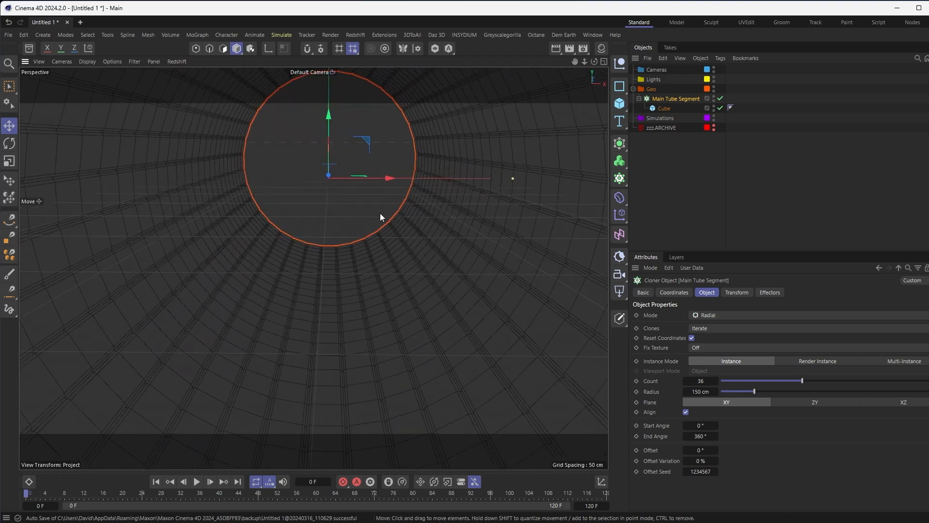
click(135, 61)
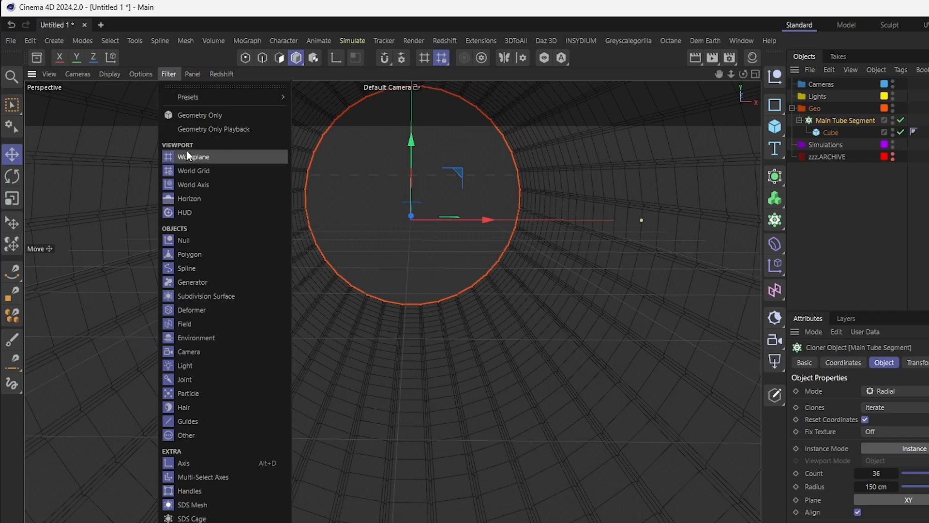
click(202, 158)
alt+drag(463, 289, 443, 340)
click(166, 75)
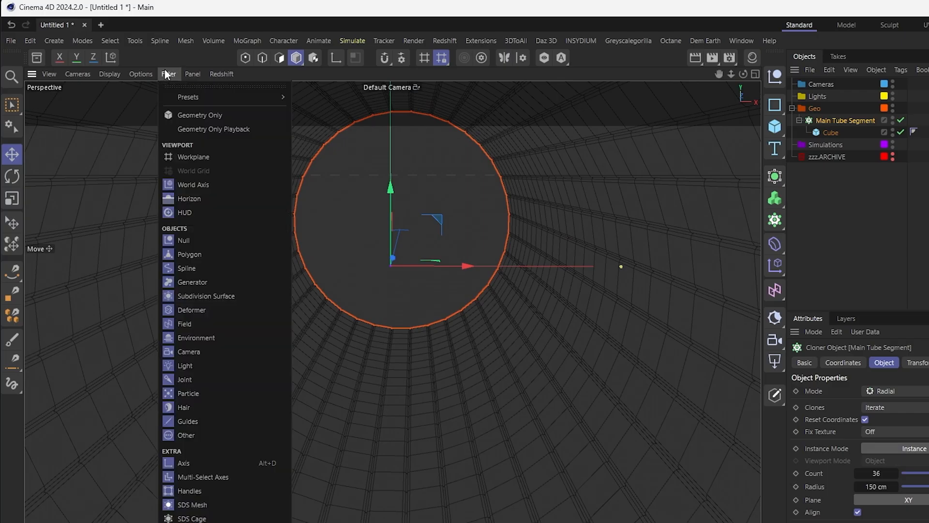
click(204, 188)
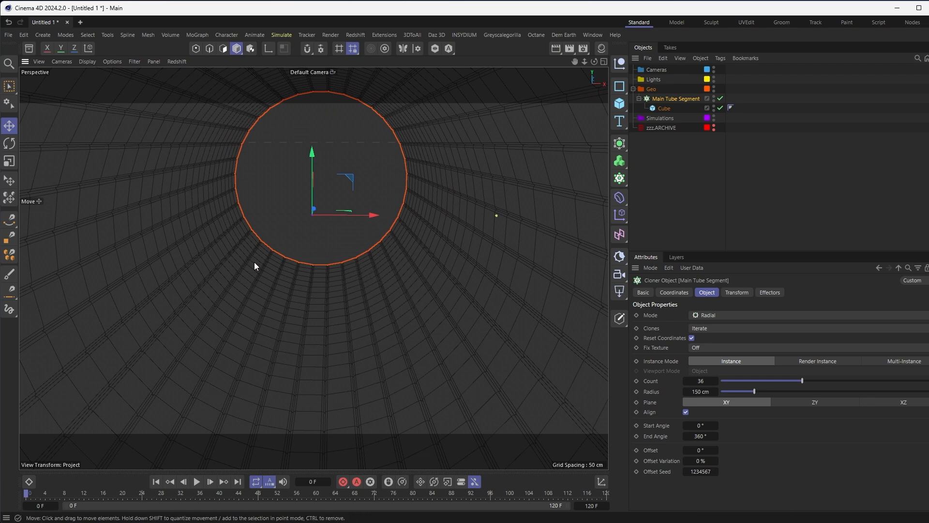
- Add a Tube primitive, move it along Z just beyond the end of the cloned tunnel, and orient it to +Z
mouse_move(320, 235)
alt+mouse_down()
mouse_move(227, 254)
mouse_move(315, 268)
mouse_move(269, 277)
alt+mouse_up()
alt+right_drag(269, 277, 328, 275)
alt+middle_drag(328, 275, 263, 301)
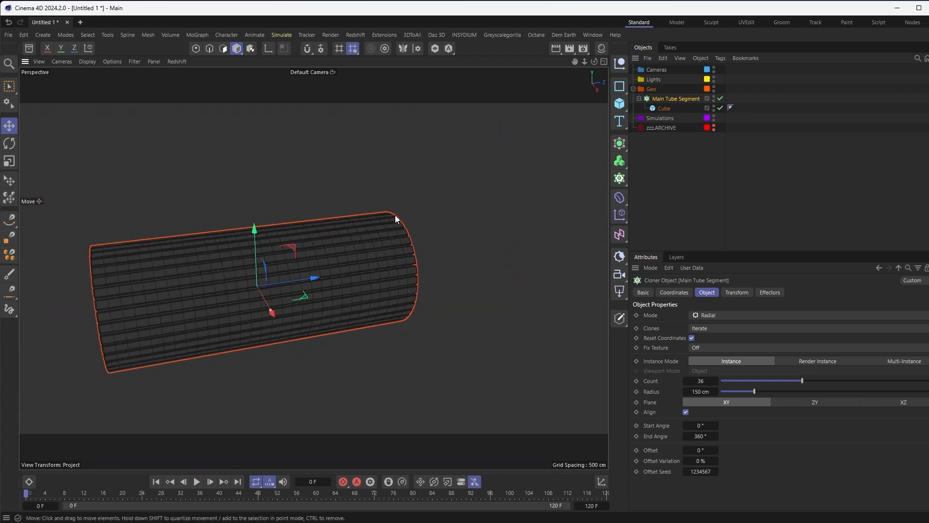
alt+drag(402, 216, 357, 286)
alt+middle_drag(357, 286, 254, 270)
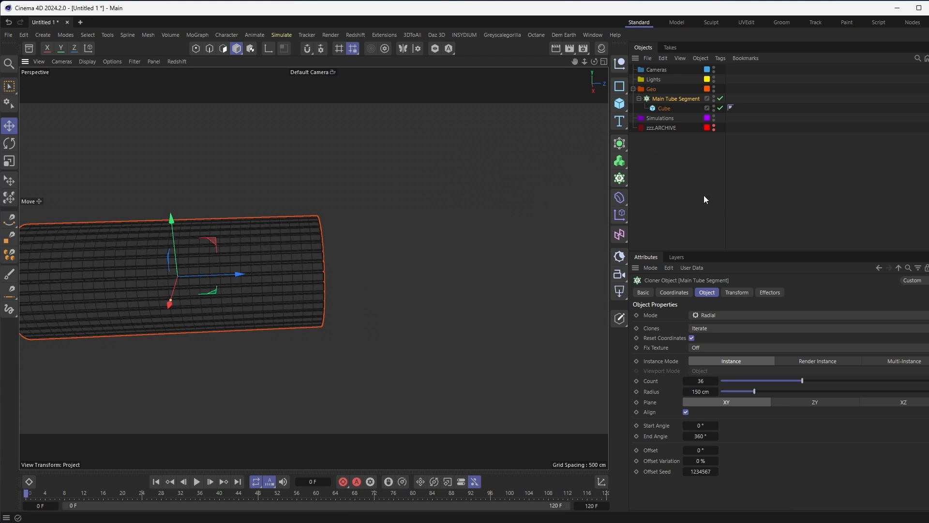
click(614, 106)
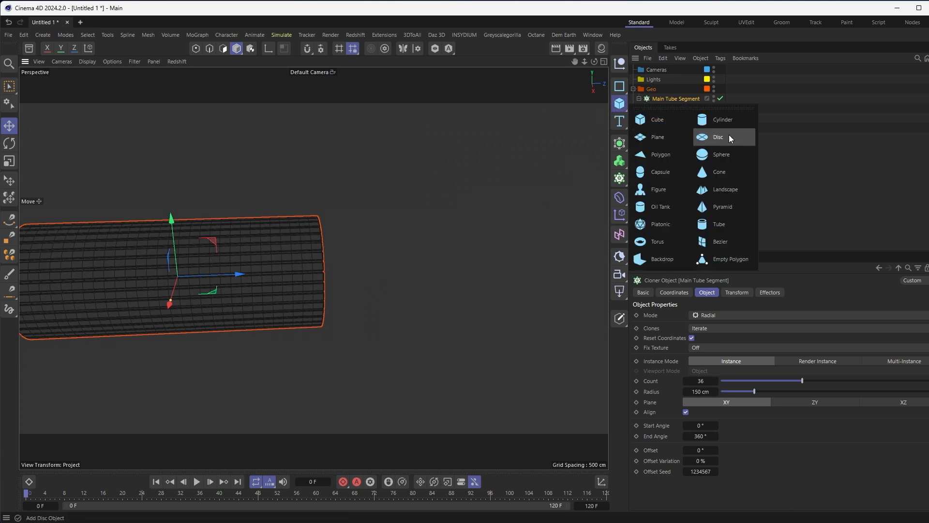
click(719, 224)
drag(234, 277, 417, 282)
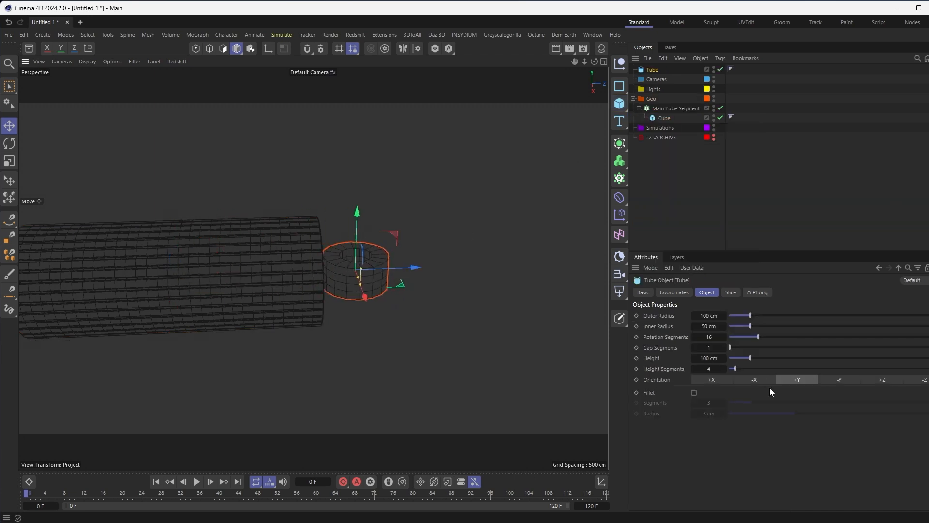
click(890, 383)
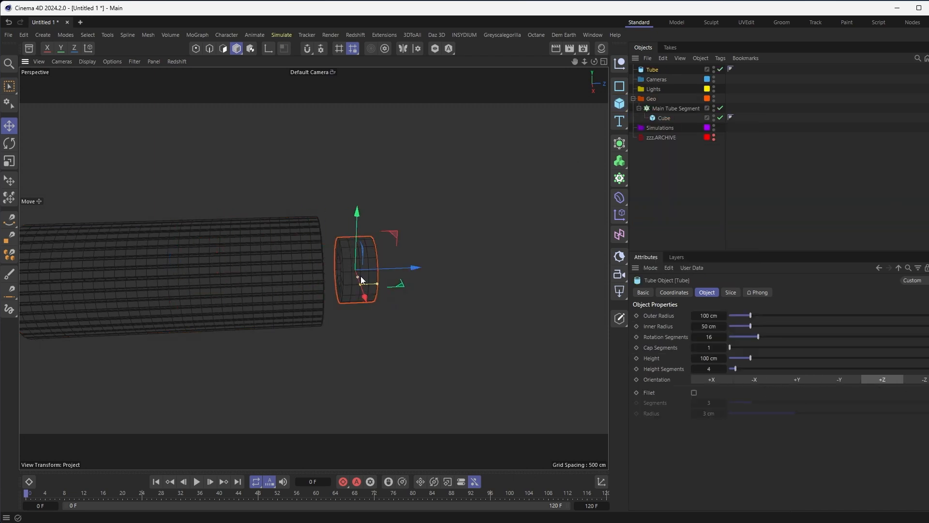
- Set the tube's outer radius to 200 cm and its inner radius to 115 cm
scroll(362, 280, up, 2)
drag(364, 289, 244, 264)
drag(342, 225, 337, 230)
alt+drag(235, 257, 286, 321)
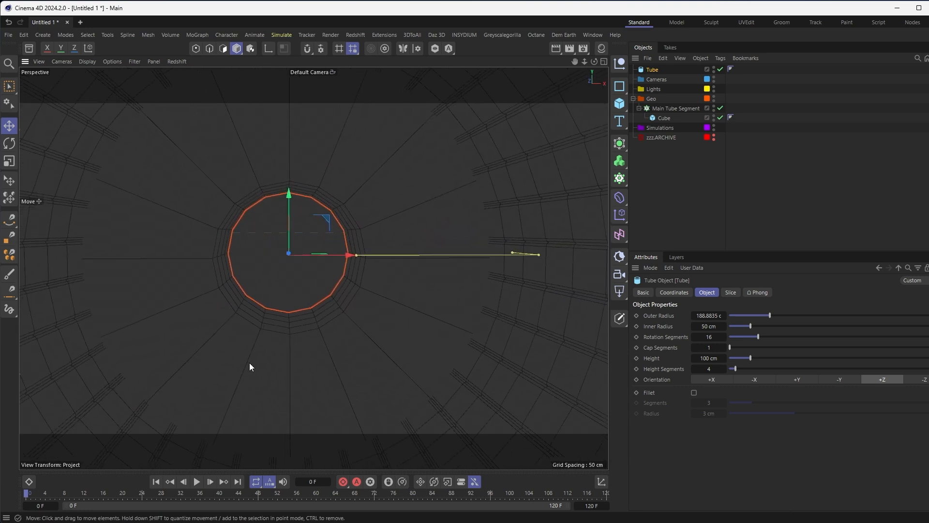
drag(356, 253, 445, 238)
double_click(709, 316)
text(200)
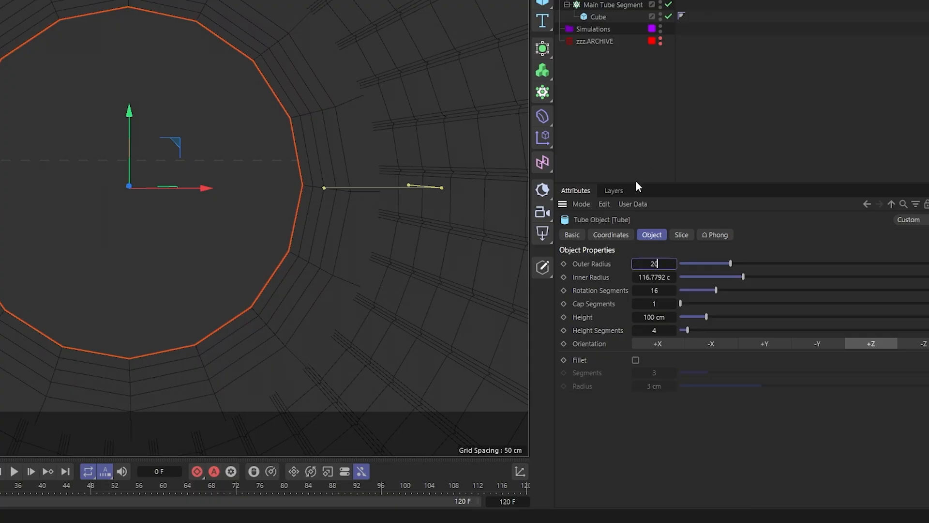
key(Tab)
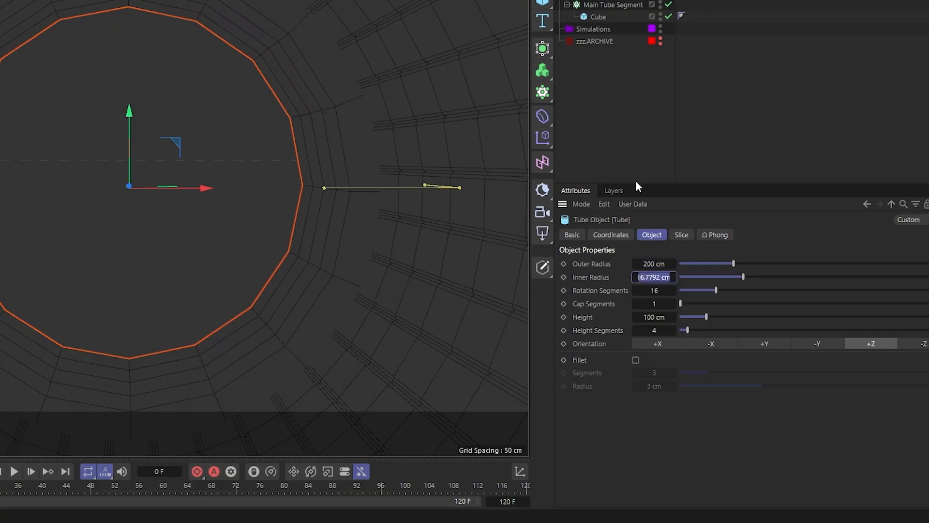
text(115)
key(Return)
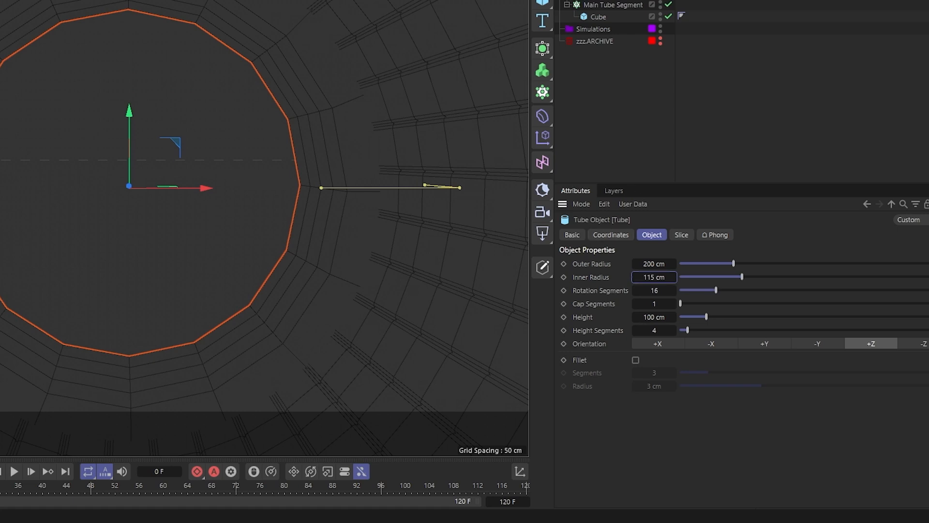
- Set the tube's rotation segments to 36
click(655, 290)
text(36)
key(Return)
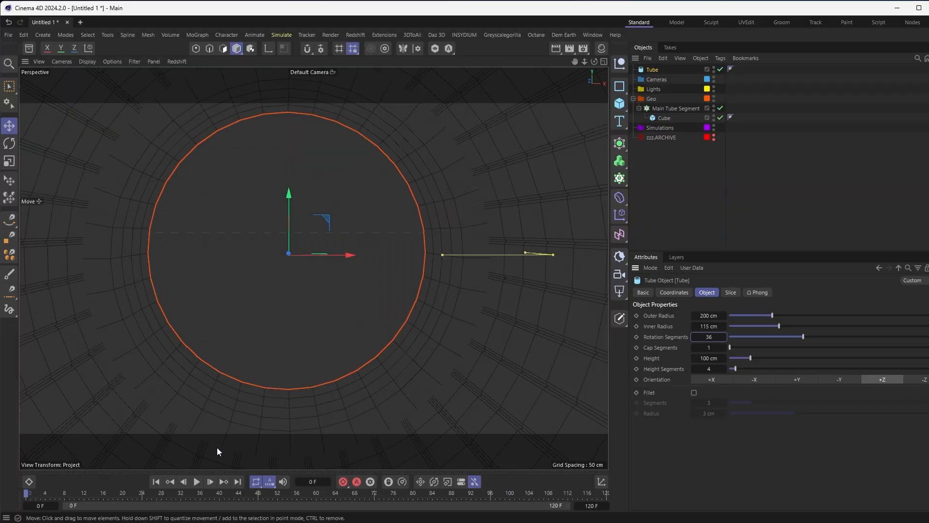
- Set the tube's height to 50 cm
alt+middle_drag(213, 411, 225, 317)
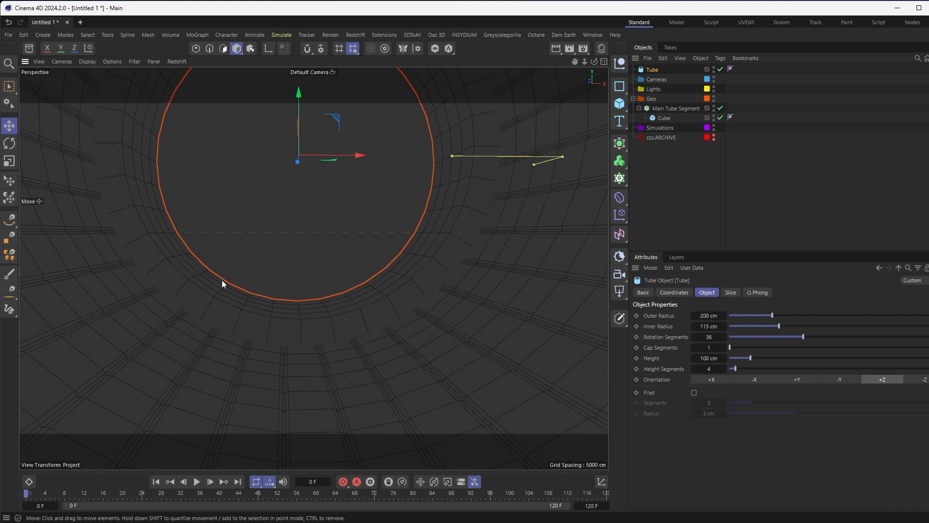
mouse_move(309, 268)
alt+mouse_down()
mouse_move(299, 316)
mouse_move(283, 324)
mouse_move(300, 323)
mouse_move(306, 340)
alt+mouse_up()
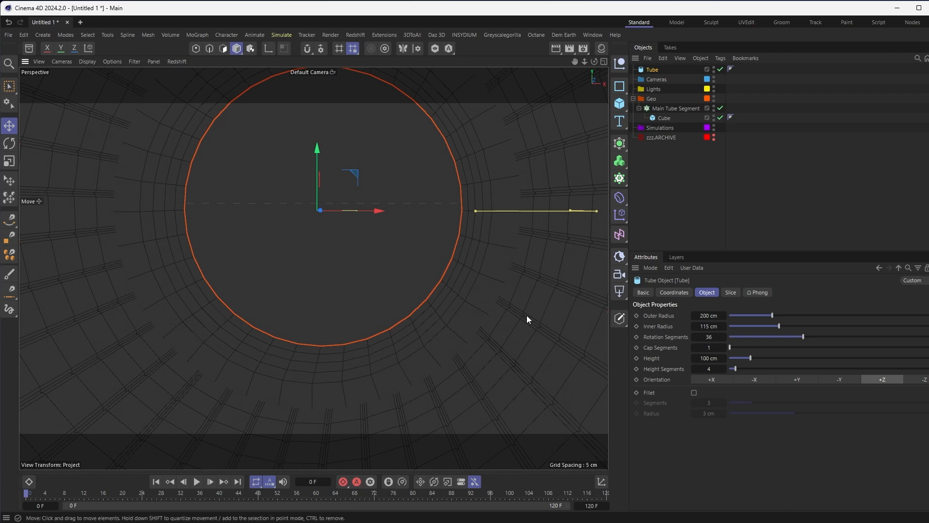
alt+drag(362, 315, 237, 340)
scroll(242, 338, down, 6)
alt+drag(281, 321, 334, 310)
drag(750, 359, 744, 361)
click(704, 358)
text(50)
key(Return)
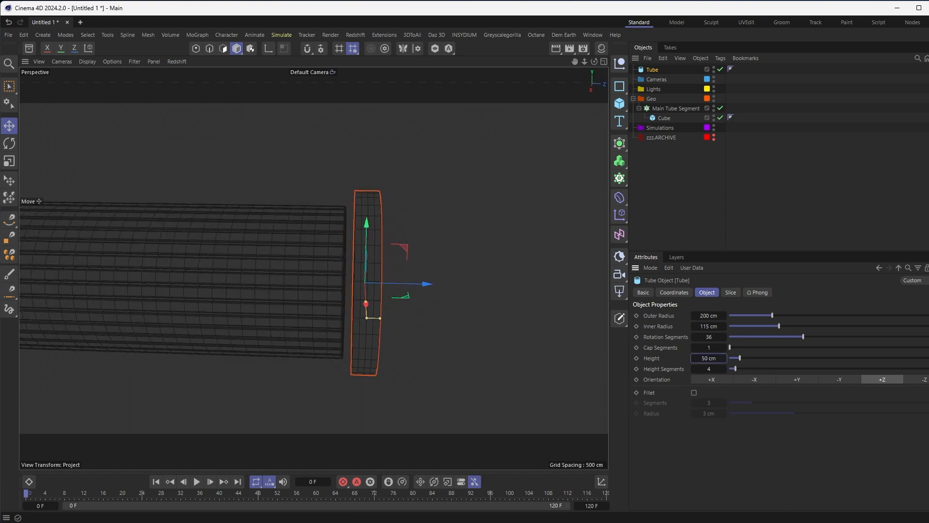
- Move the tube up against the tunnel's end and place it in the Geo group above Main Tube Segment
scroll(390, 298, up, 2)
drag(425, 272, 423, 298)
alt+drag(366, 235, 194, 357)
mouse_move(193, 353)
alt+right_down()
mouse_move(262, 329)
mouse_move(202, 364)
alt+right_up()
mouse_move(202, 364)
alt+mouse_down()
mouse_move(269, 315)
mouse_move(251, 334)
mouse_move(269, 297)
mouse_move(294, 325)
alt+mouse_up()
click(700, 201)
drag(654, 71, 651, 104)
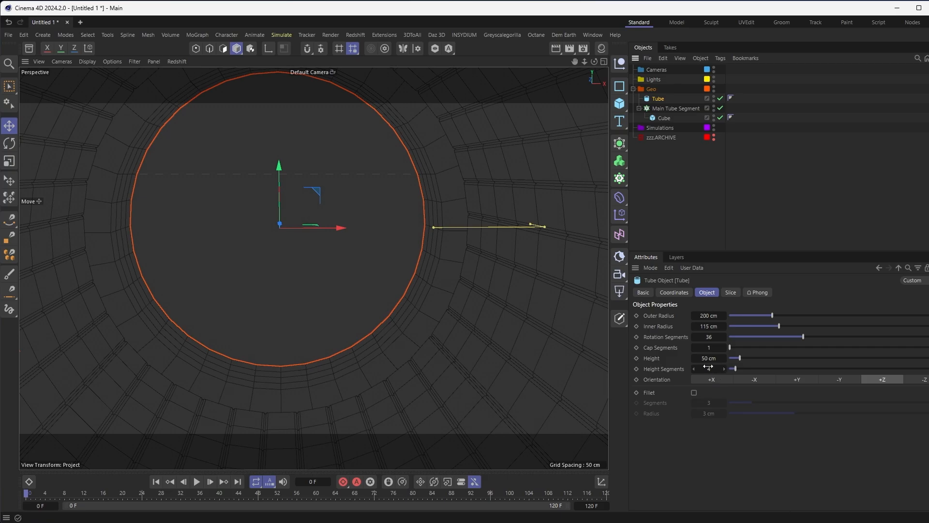
- Reduce the tube's height segments to 1 and enable its fillet
drag(735, 369, 715, 368)
alt+drag(318, 362, 335, 372)
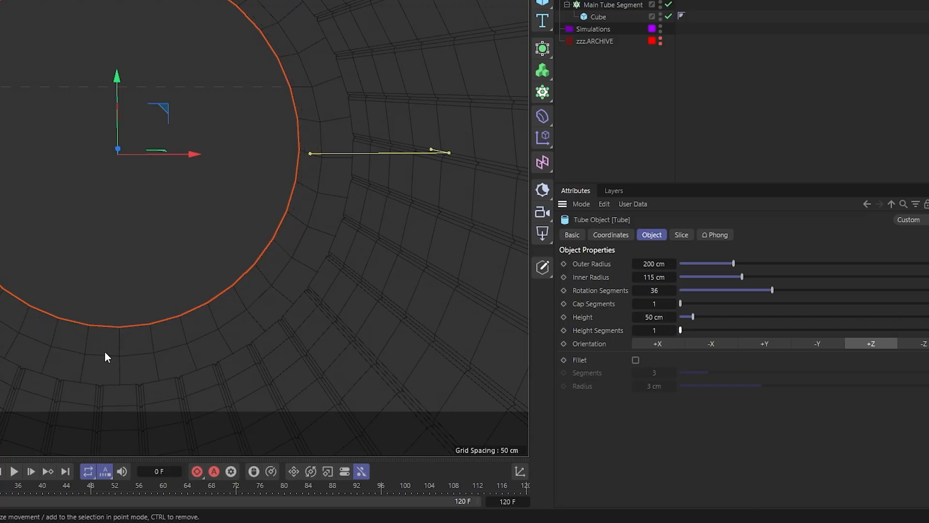
alt+drag(187, 335, 196, 339)
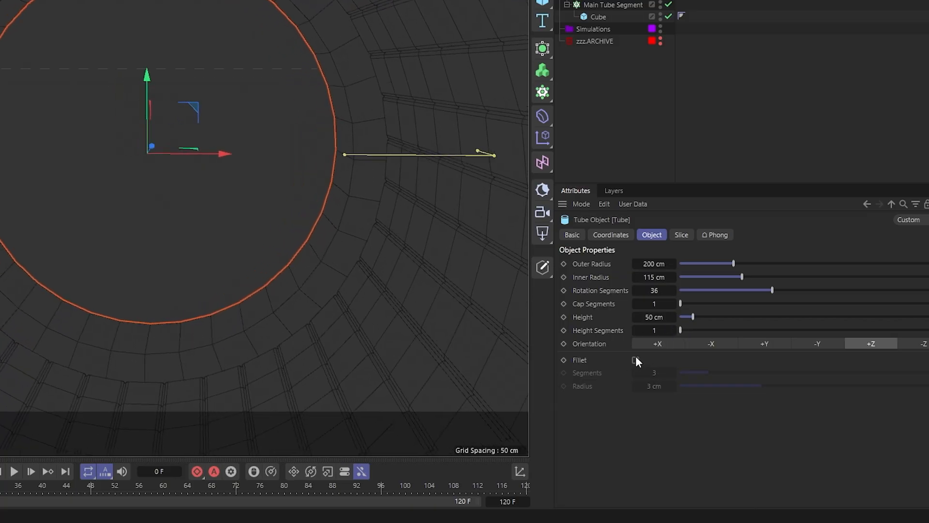
click(635, 359)
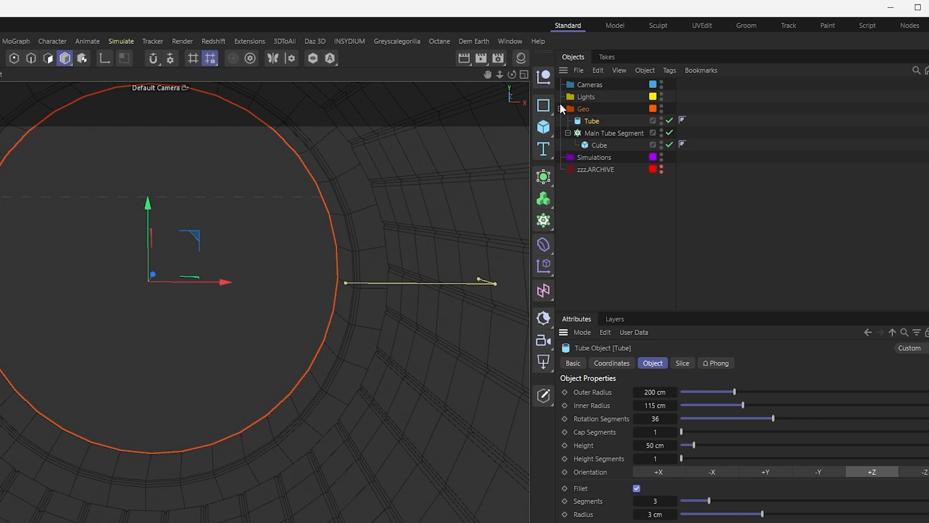
- Make the tube editable and loop-select the wide band of polygons around its inner face
key(u)
key(c)
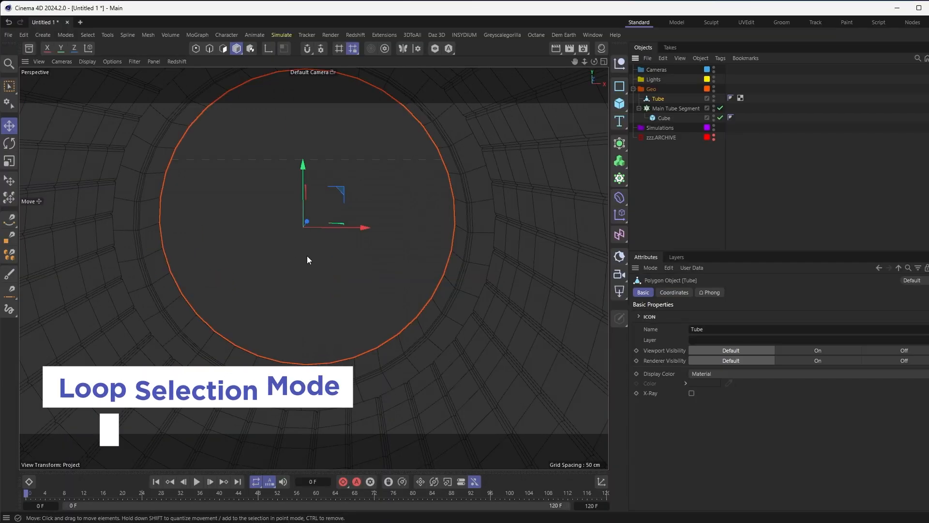
key(u)
key(l)
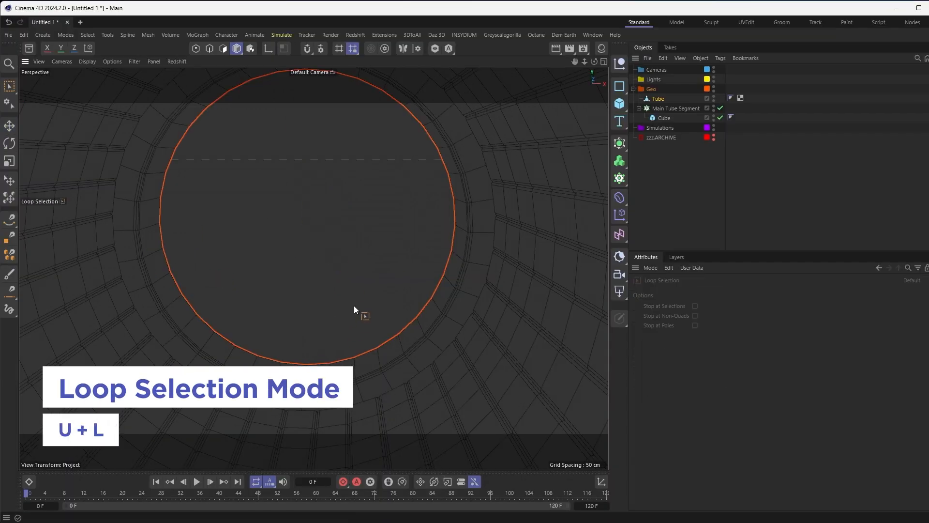
click(224, 48)
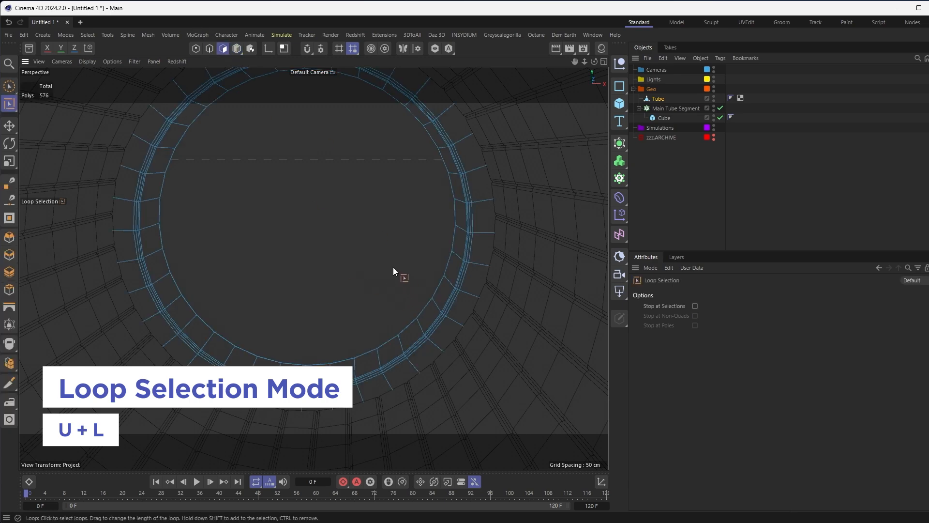
click(417, 330)
- Inset the selected inner polygon ring by about 4.5 cm
scroll(336, 304, up, 10)
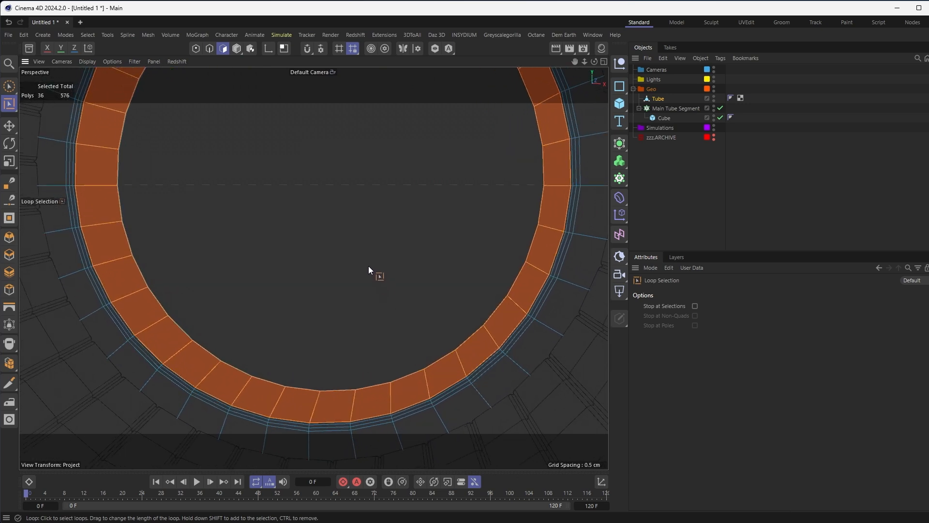
key(m)
key(w)
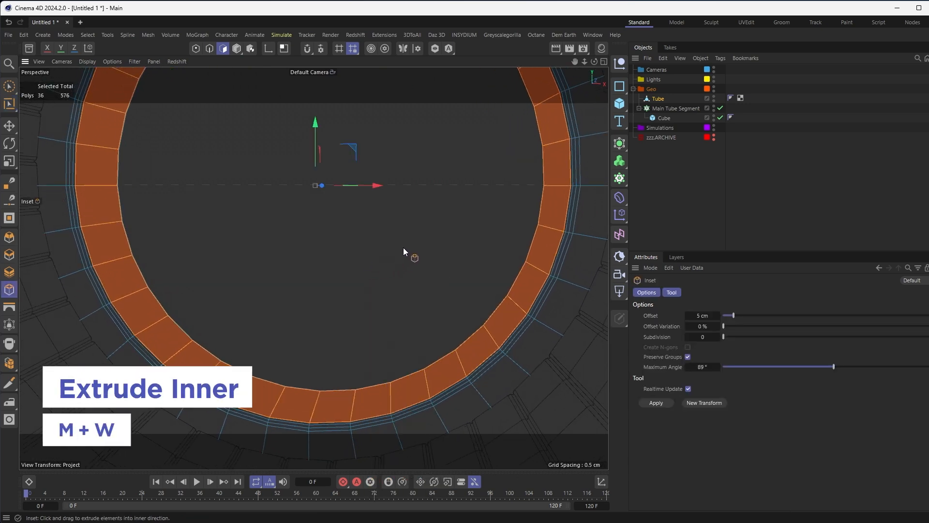
mouse_move(434, 236)
mouse_down()
mouse_move(452, 237)
mouse_move(385, 237)
mouse_move(446, 236)
mouse_up()
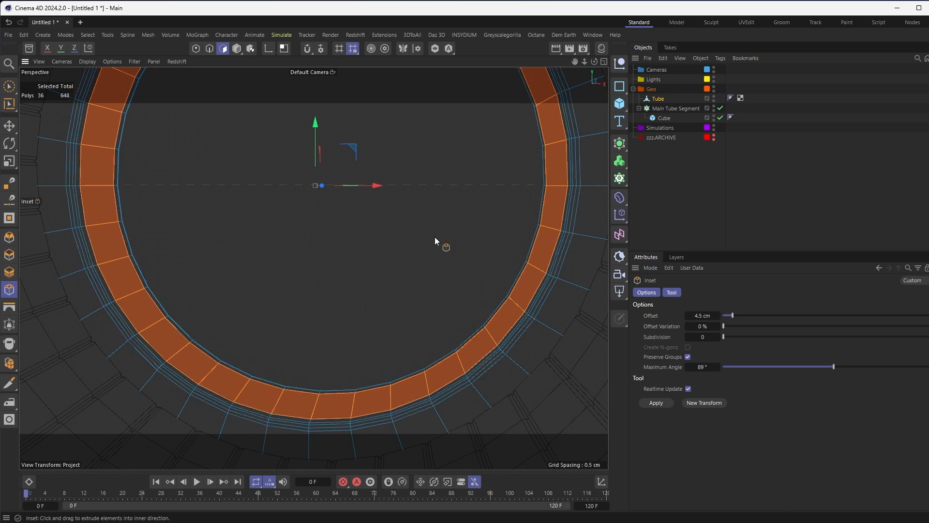
- Form the first pair of grooves by extruding the ring into the wall, insetting it, and extruding it back by about 4.2 cm
key(m)
key(t)
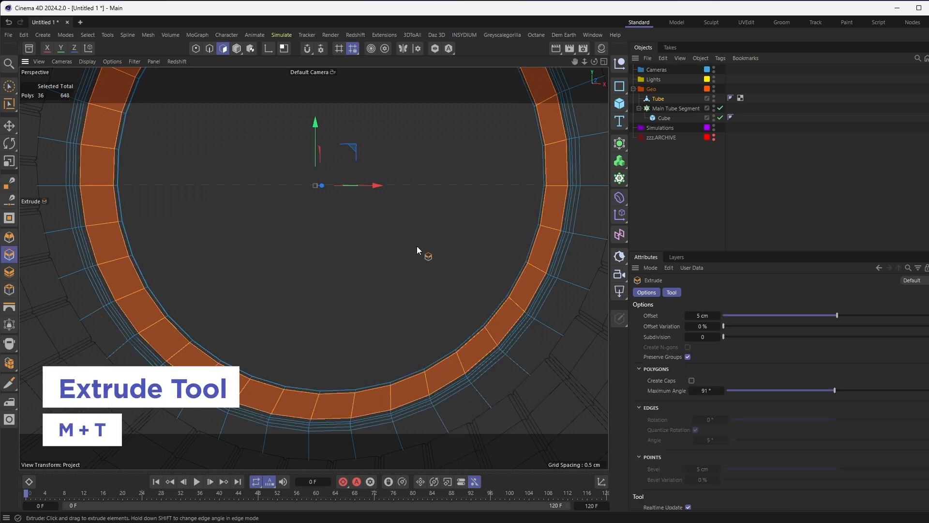
drag(416, 247, 439, 246)
key(m)
key(i)
key(d)
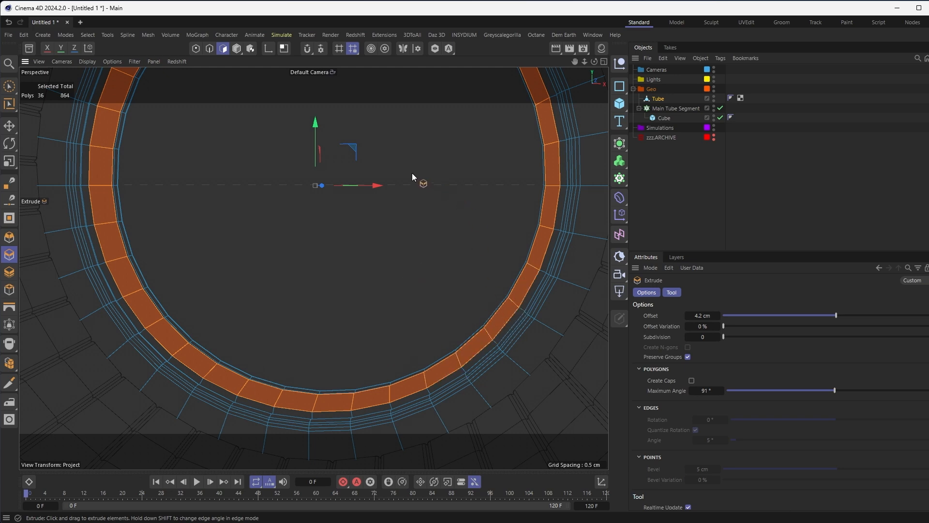
- Inset the ring by about 2.4 cm and form a second pair of grooves, extruding the centre band back by about 3.9 cm
key(i)
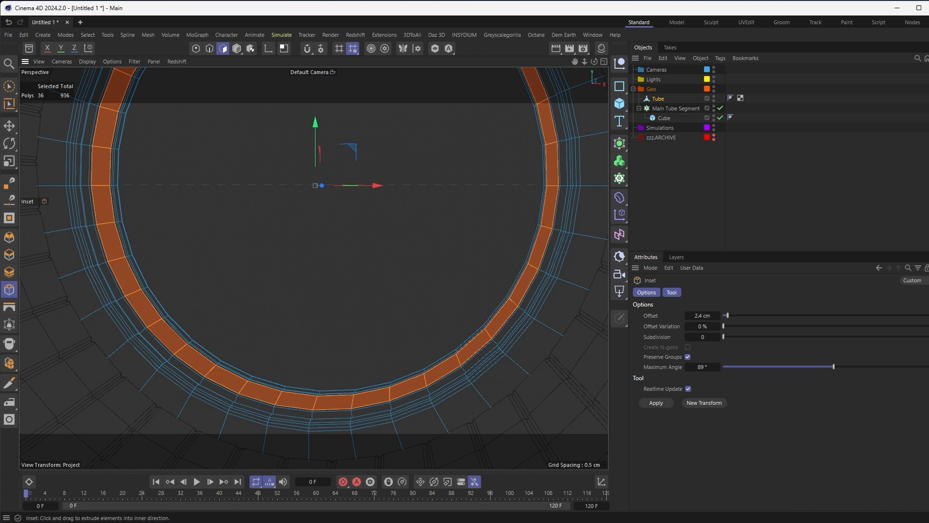
key(m)
key(t)
drag(429, 205, 446, 224)
key(i)
key(d)
key(9)
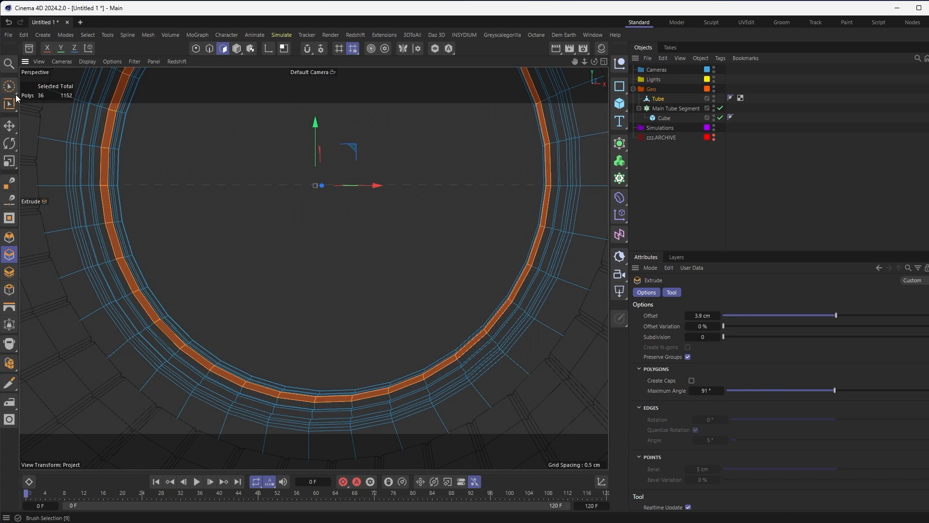
- Examine the tube's grooves up close in shaded display and return the viewport to wireframe
scroll(232, 312, up, 3)
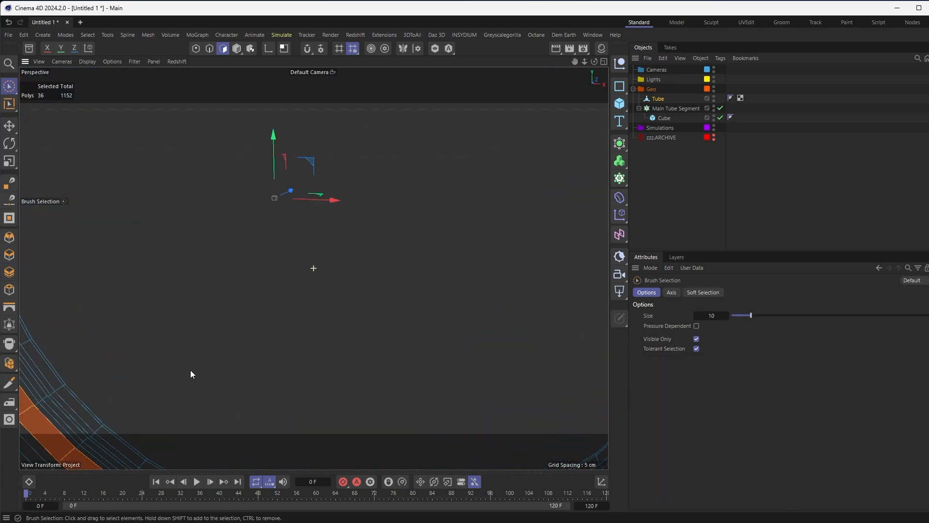
alt+middle_drag(190, 371, 154, 416)
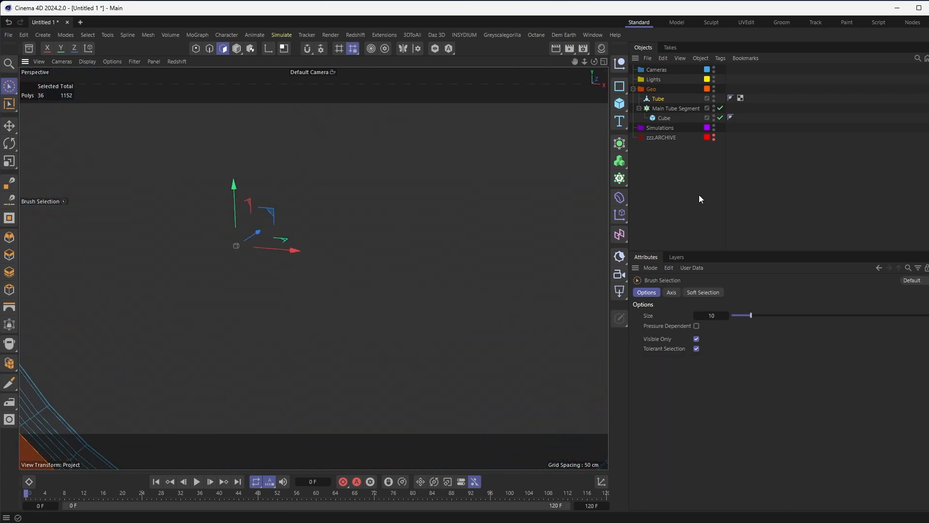
click(684, 180)
alt+middle_drag(218, 377, 395, 196)
mouse_move(258, 281)
alt+mouse_down()
mouse_move(254, 299)
mouse_move(203, 336)
mouse_move(251, 276)
mouse_move(337, 258)
mouse_move(273, 275)
alt+mouse_up()
mouse_move(274, 237)
alt+mouse_down()
mouse_move(298, 308)
mouse_move(453, 348)
alt+mouse_up()
alt+drag(330, 318, 293, 326)
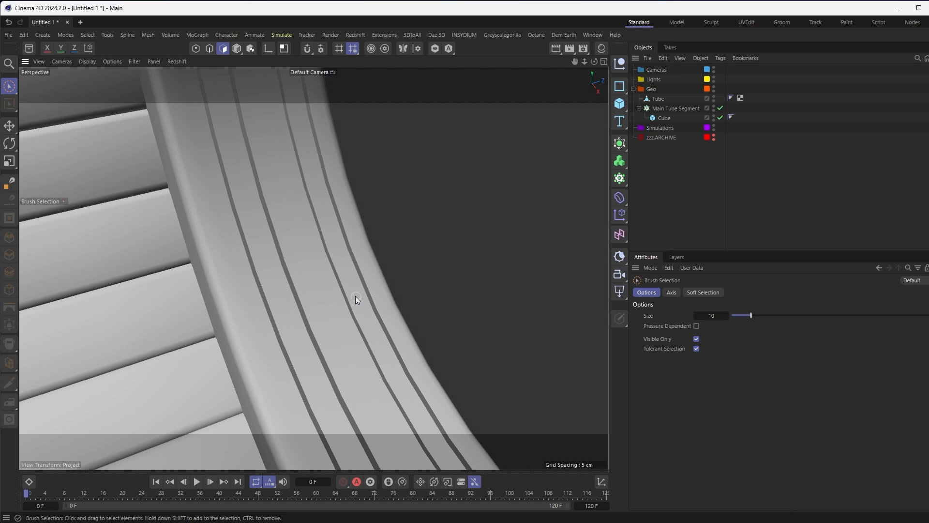
key(n)
key(h)
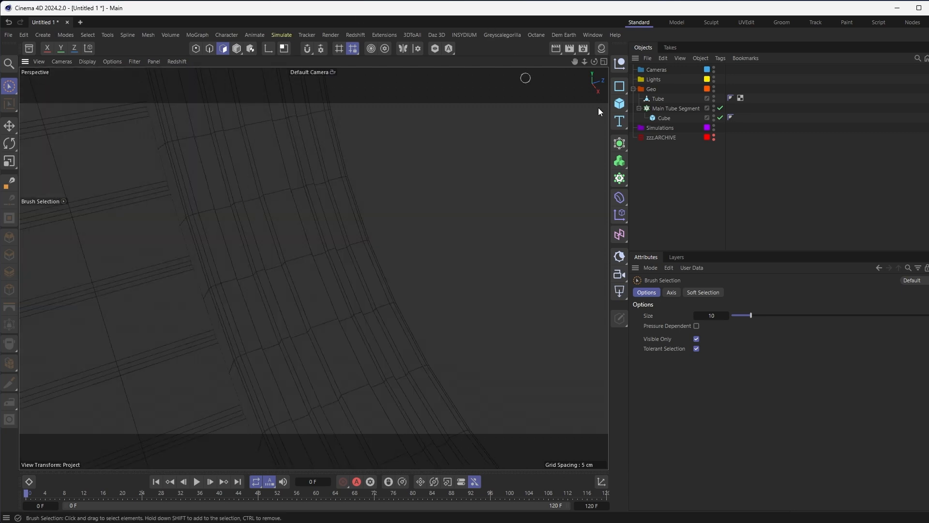
- Loop-select the outer pair of bands beside the grooves on the tube's inner face and store them as a polygon selection tag
click(657, 99)
key(u)
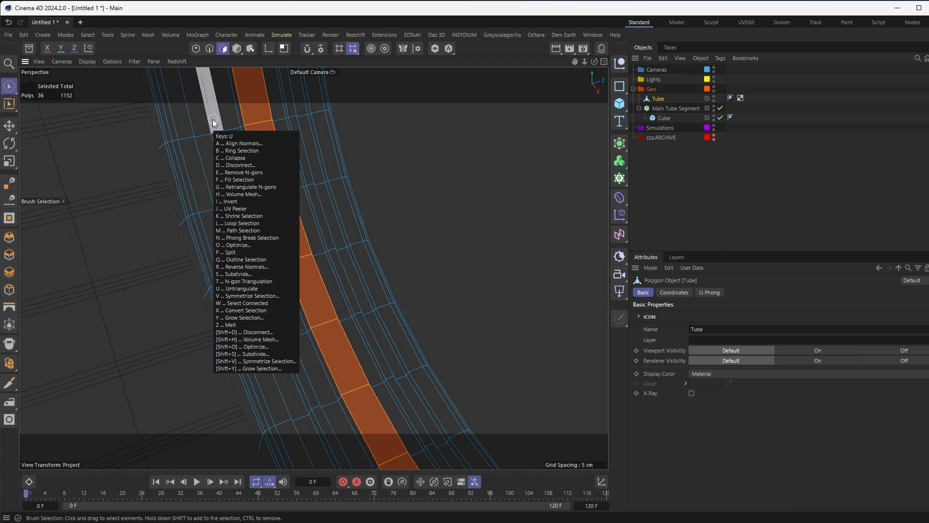
key(l)
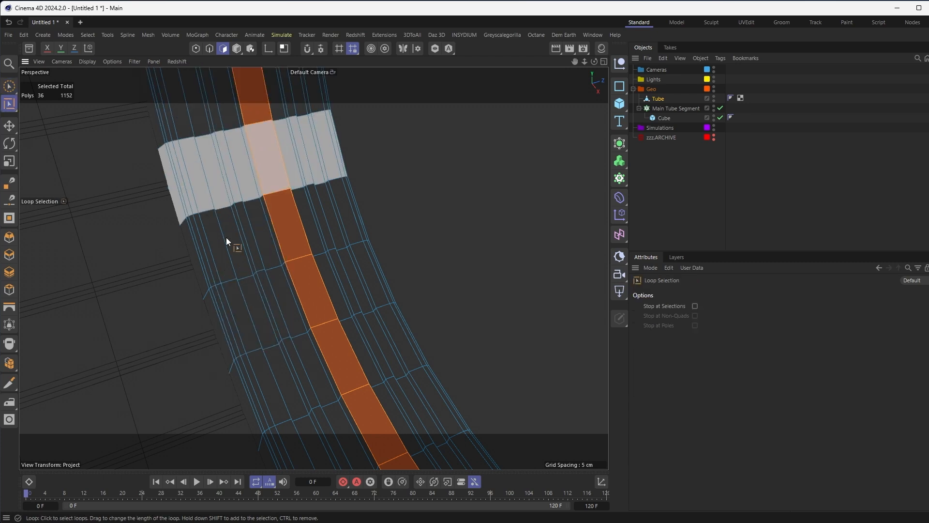
click(245, 278)
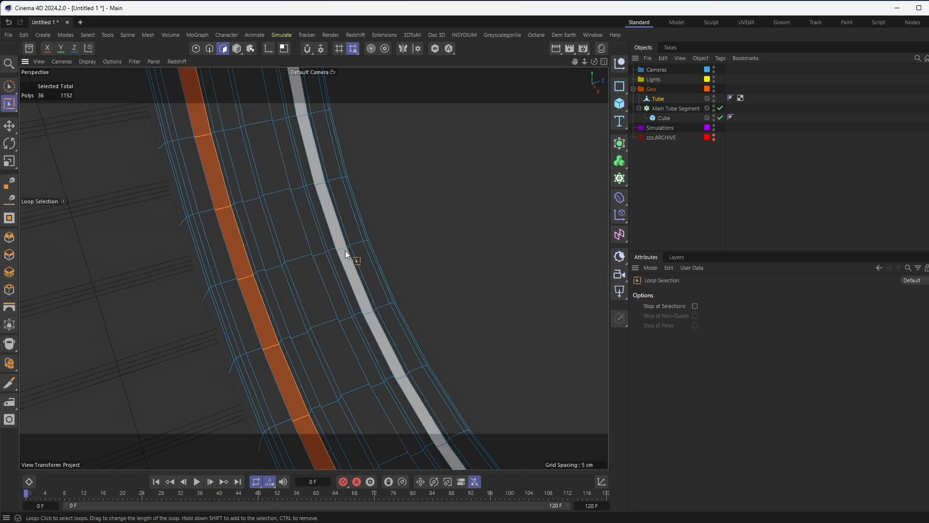
shift+click(344, 248)
alt+drag(323, 245, 281, 271)
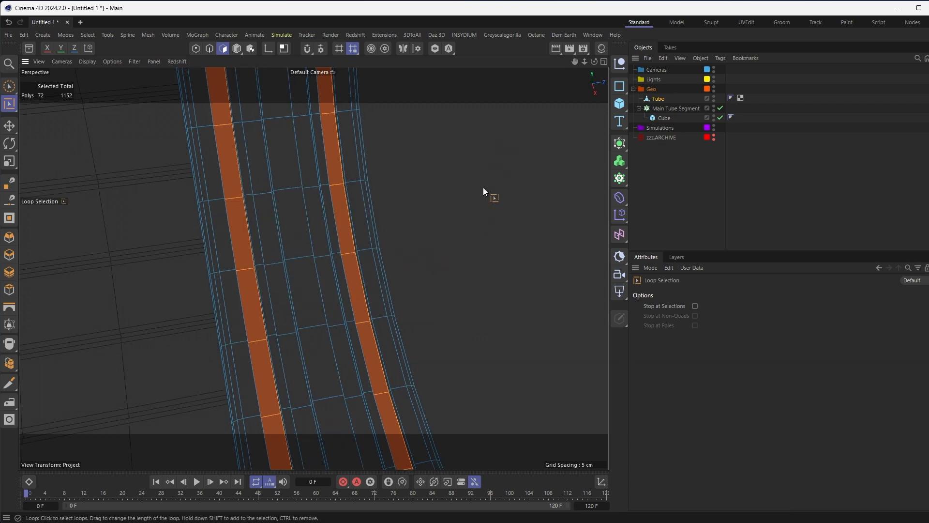
key(shift+c)
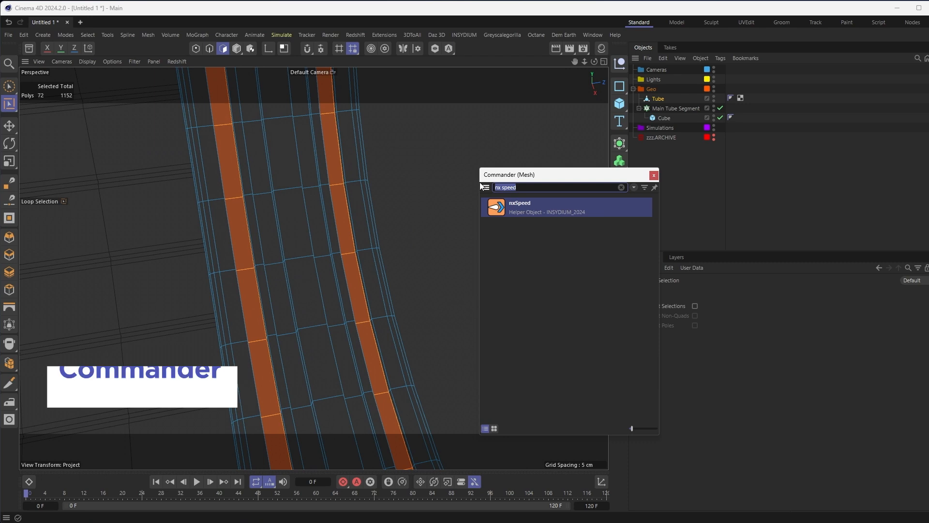
text(store)
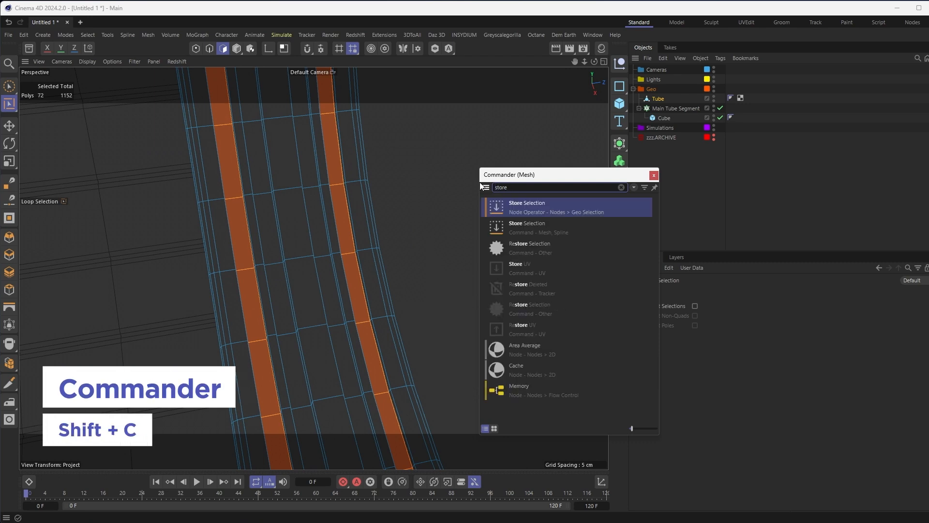
click(526, 225)
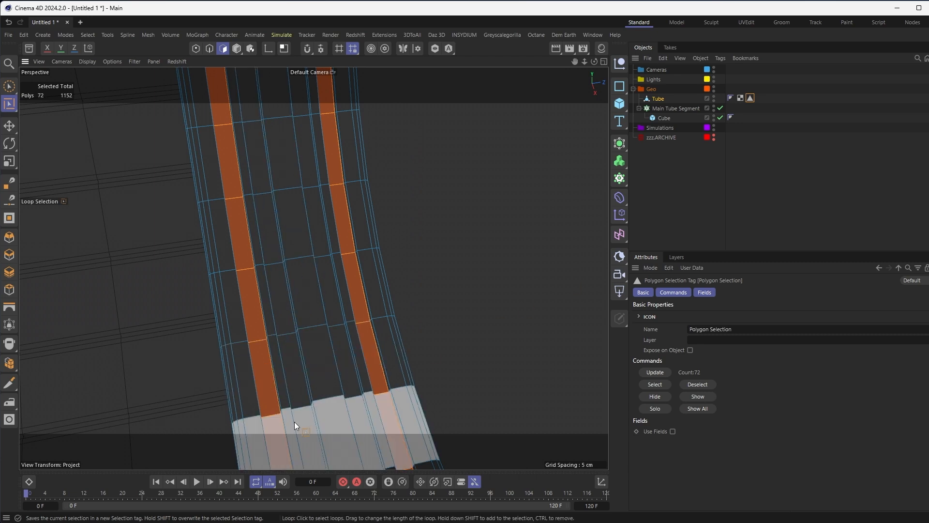
- Loop-select the two bands flanking the centre band of the tube's inner face and deselect the tube object
click(300, 405)
shift+click(348, 399)
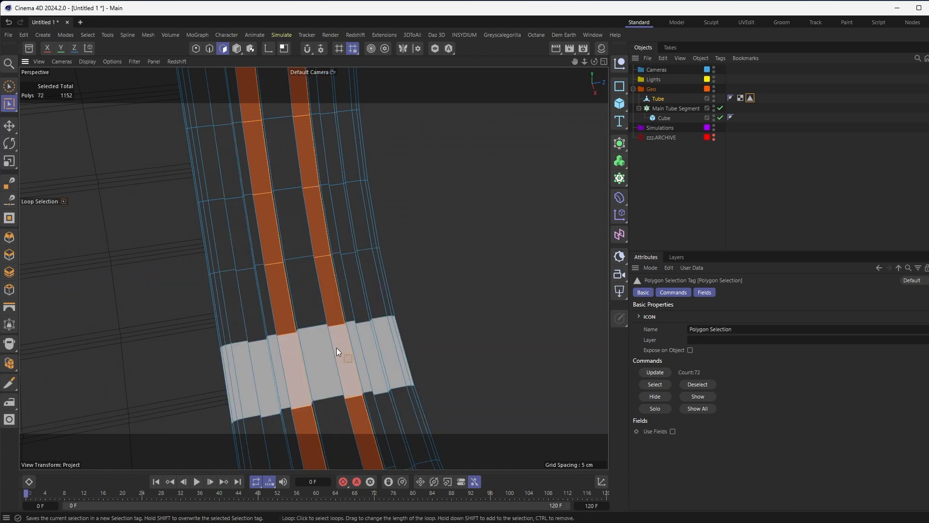
click(766, 109)
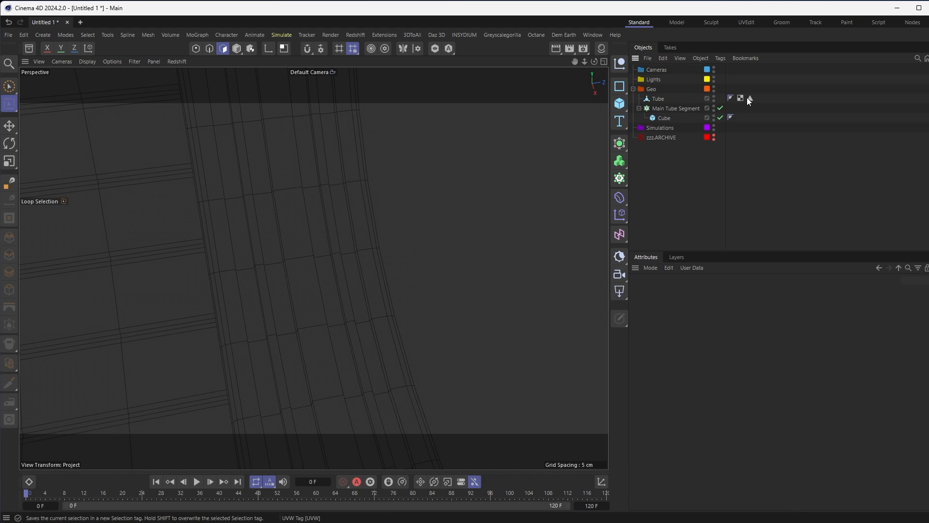
- Store the two bands flanking the tube's centre band as a second polygon selection tag and deselect the tube
click(767, 100)
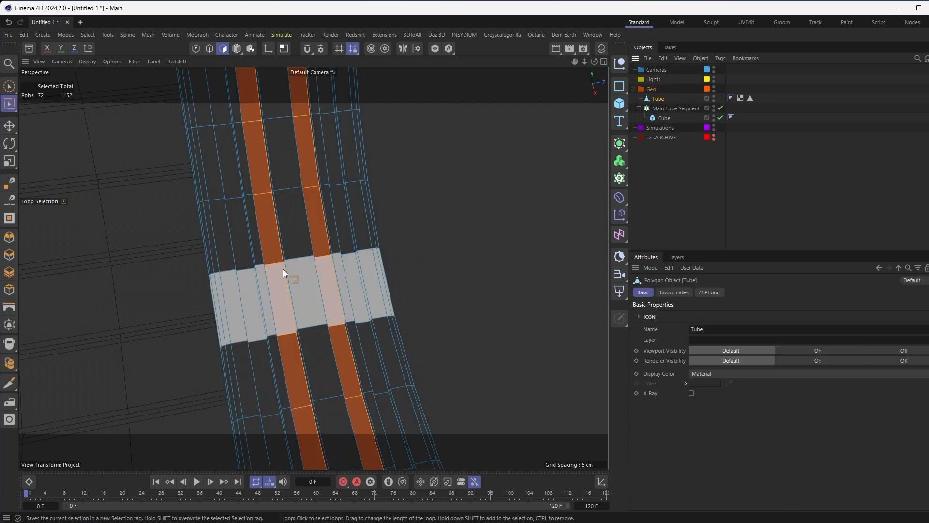
key(shift+c)
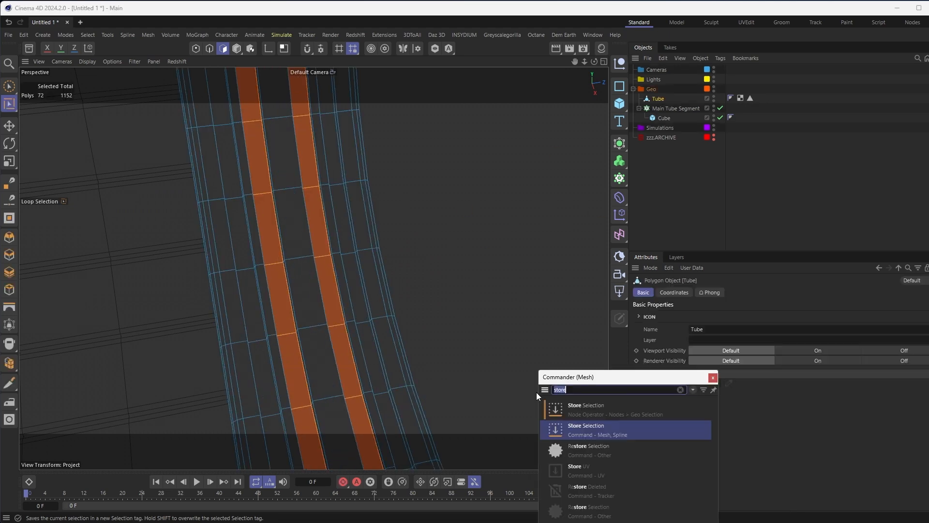
drag(572, 378, 311, 124)
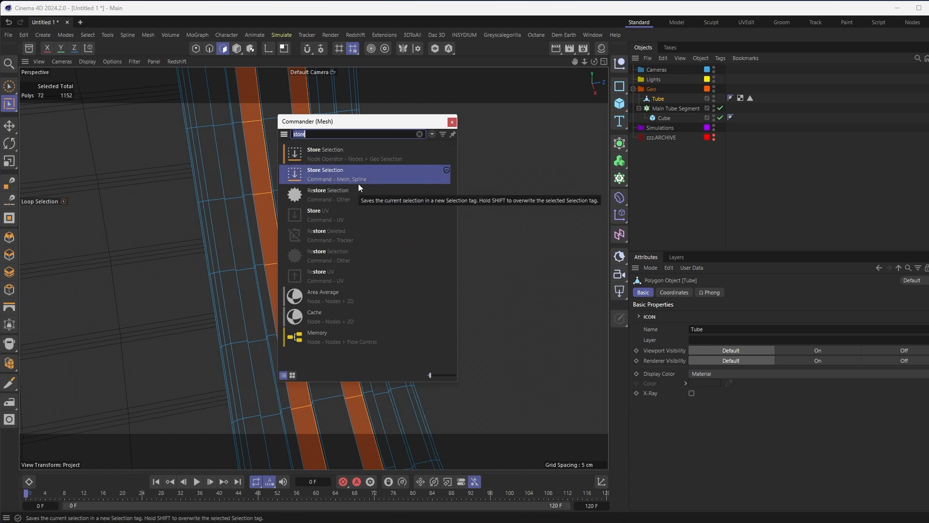
click(339, 176)
drag(802, 72, 745, 110)
click(791, 185)
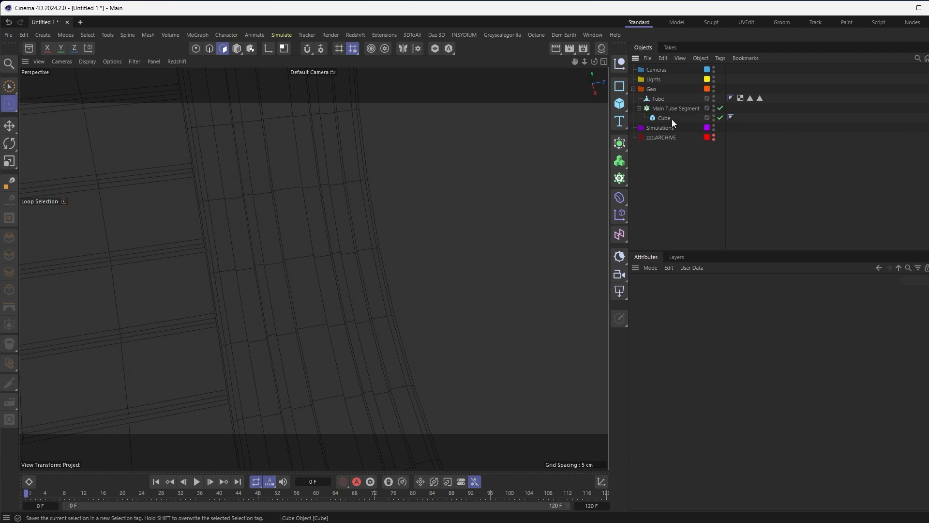
- Group Tube and Main Tube Segment under a null named "Hero Tube Segment"
click(638, 109)
scroll(288, 263, down, 10)
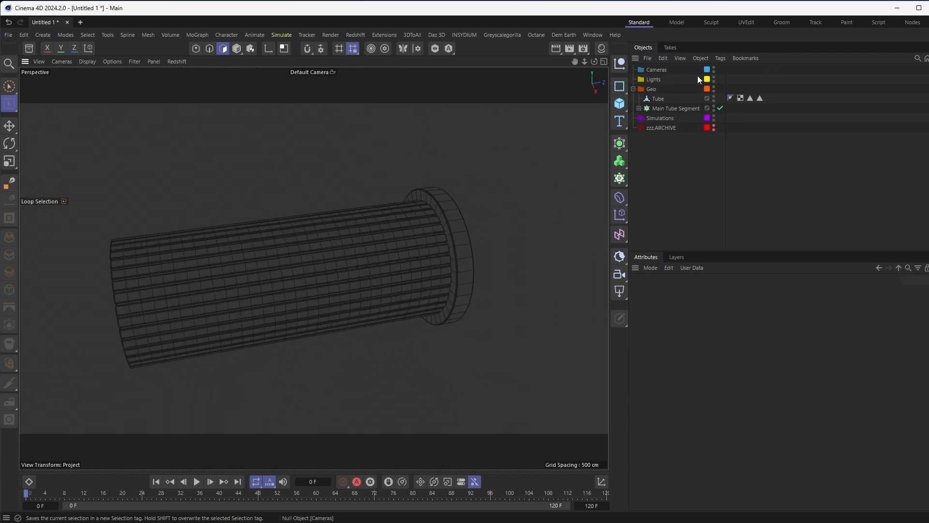
click(658, 106)
shift+click(658, 99)
key(alt+g)
double_click(656, 99)
text(Hero Tube Se)
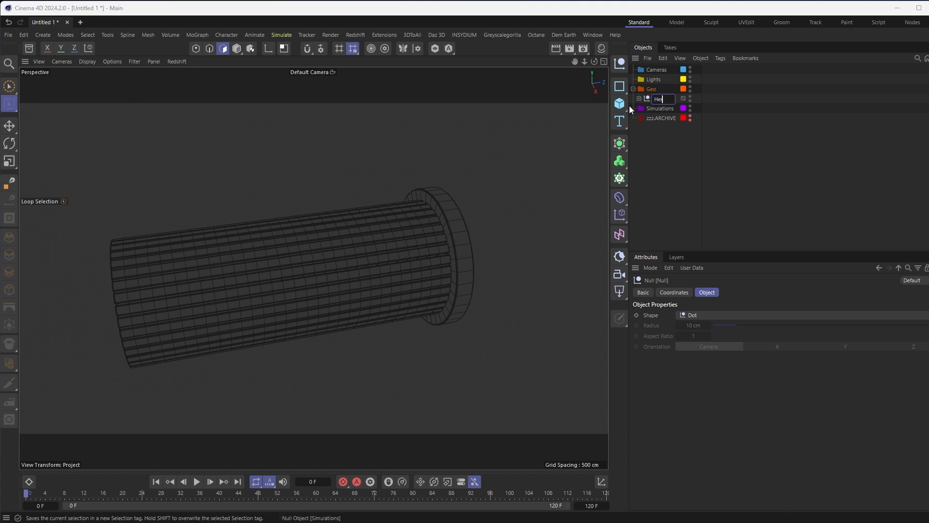
text(gment)
key(Return)
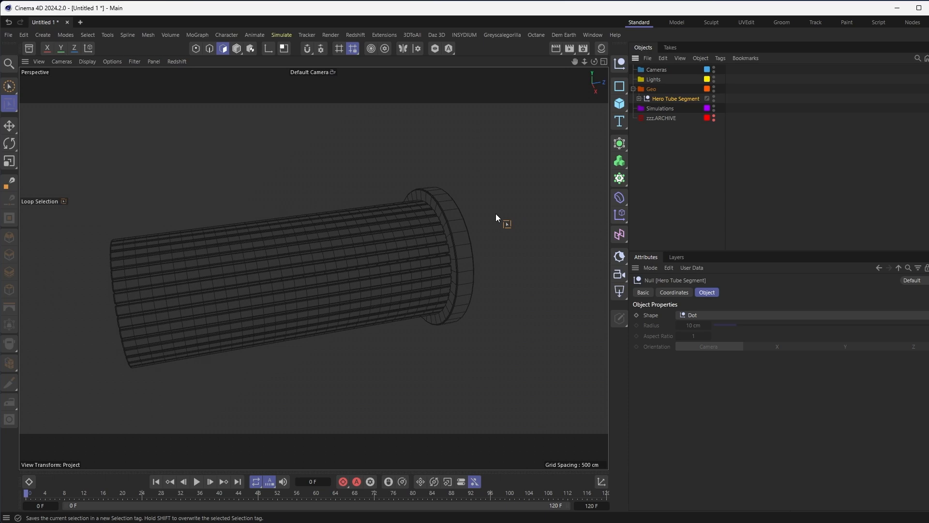
- Show the scene in the Top view and hide the Hero Tube Segment group in both viewport and render
alt+right_drag(402, 259, 324, 266)
alt+drag(330, 265, 359, 277)
alt+middle_drag(337, 266, 294, 290)
alt+drag(295, 291, 313, 286)
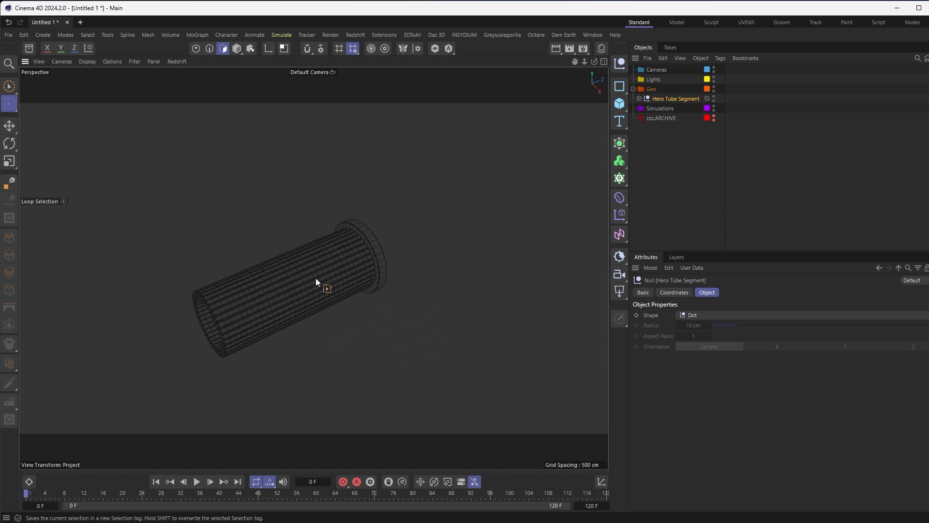
middle_click(318, 269)
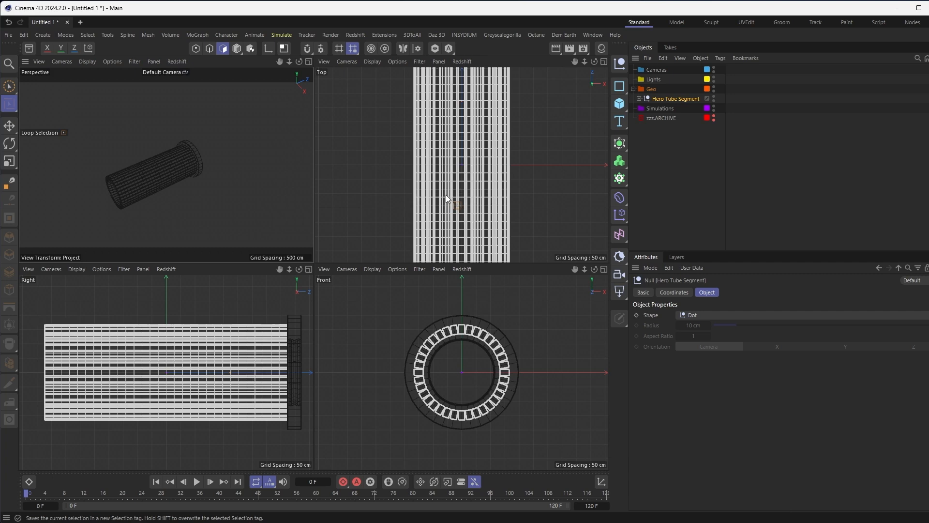
middle_click(445, 197)
alt+right_drag(384, 302, 352, 288)
alt+middle_drag(344, 308, 272, 411)
alt+right_drag(315, 387, 267, 381)
alt+middle_drag(329, 357, 328, 364)
click(719, 93)
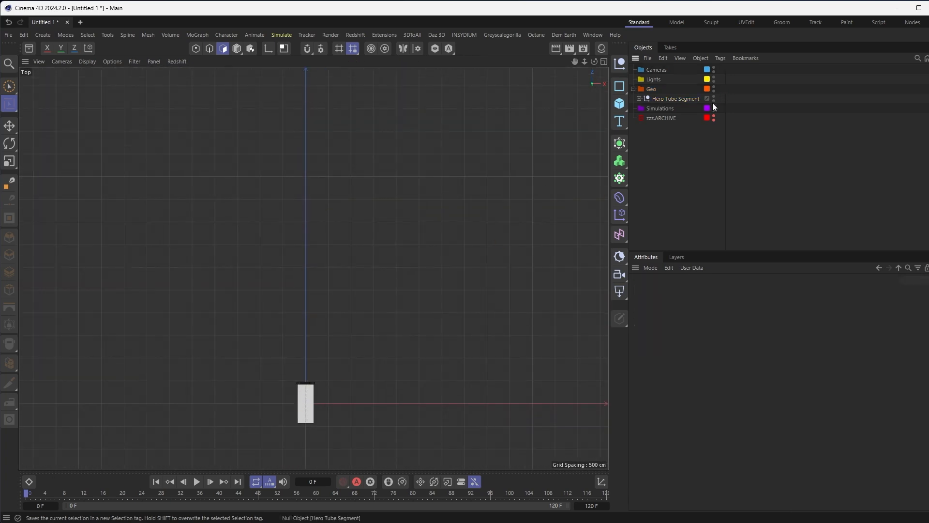
ctrl+click(713, 101)
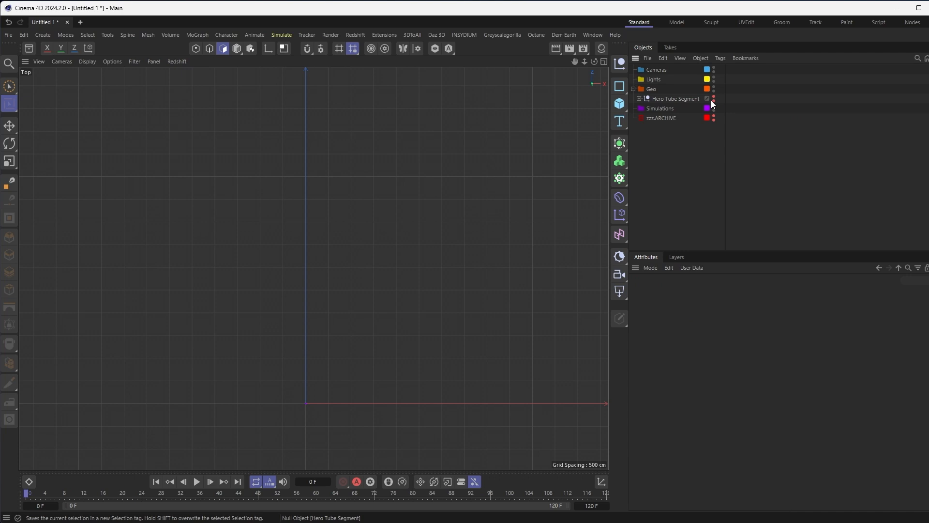
- Draw a four-point Bezier spline with the Spline Pen in the Top view, snaking from the origin along Z
alt+middle_drag(337, 266, 331, 284)
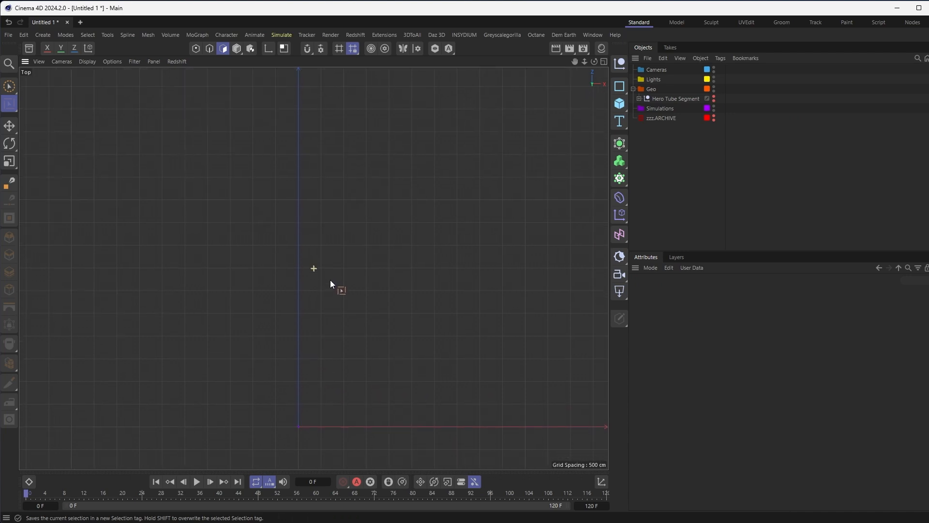
click(237, 49)
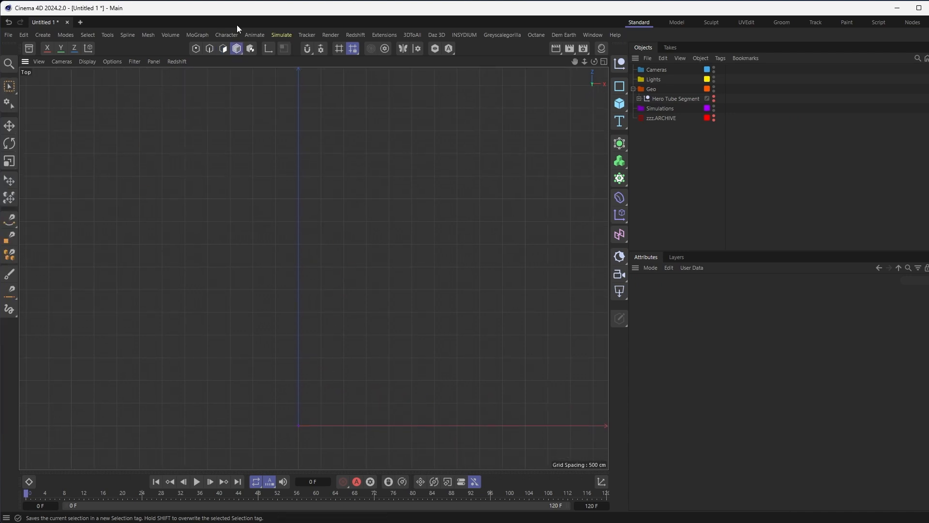
click(12, 222)
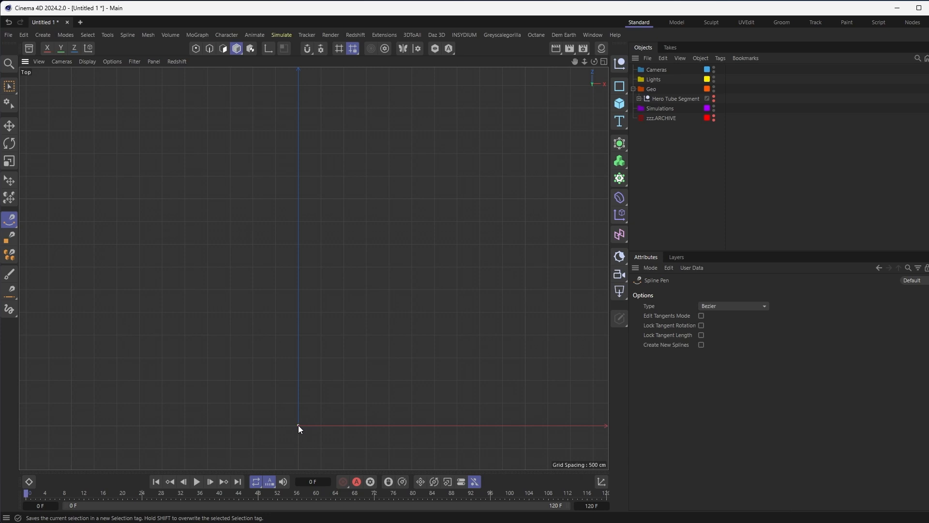
drag(292, 408, 292, 408)
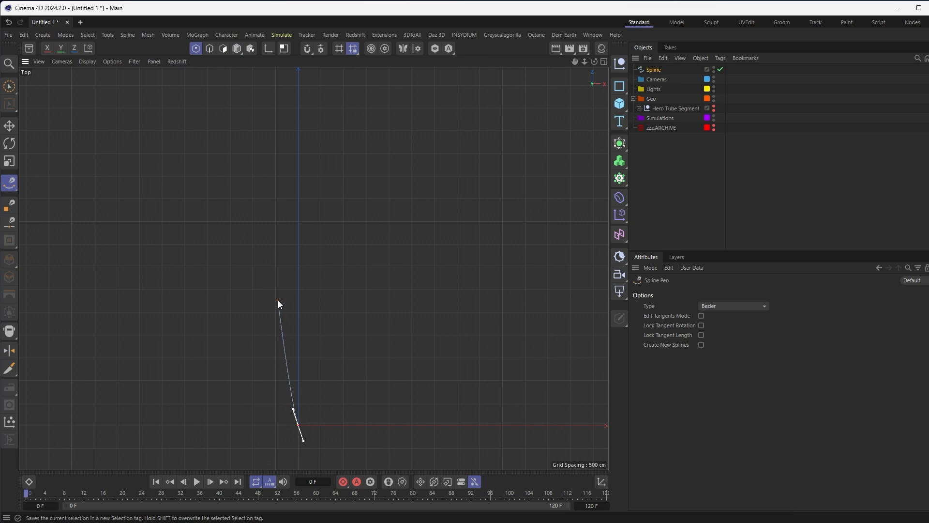
drag(277, 303, 279, 267)
alt+middle_drag(337, 140, 344, 241)
drag(343, 244, 343, 199)
alt+middle_drag(351, 204, 375, 312)
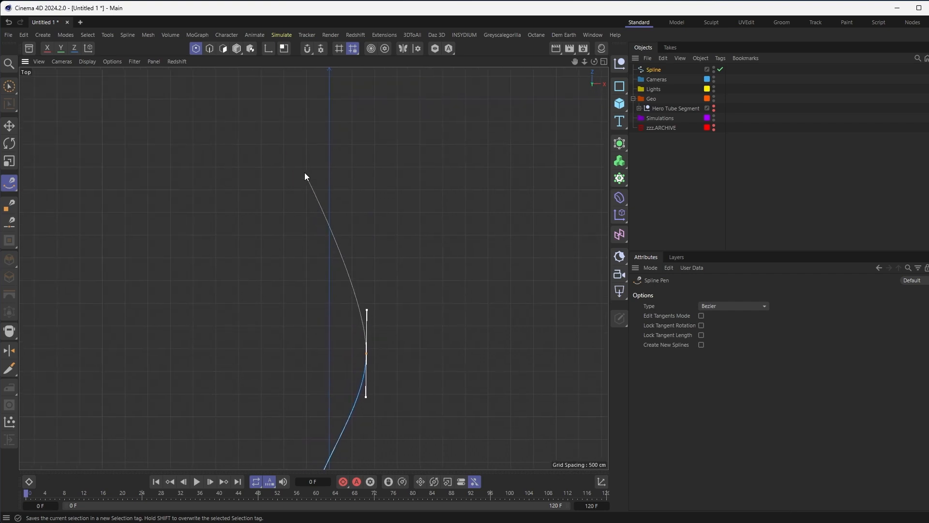
drag(310, 153, 310, 112)
middle_click(318, 118)
key(u)
key(l)
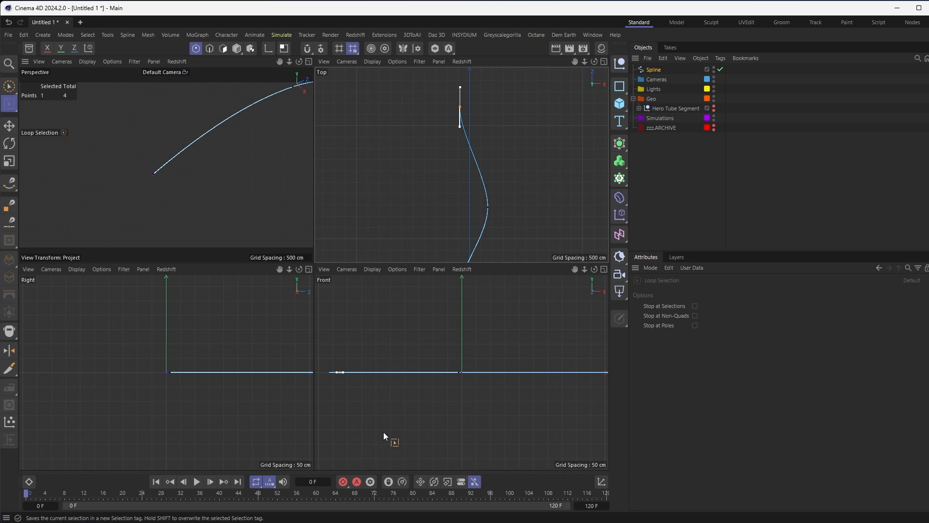
- Select the spline's third point and raise it by about 31 cm in the Front view
scroll(459, 377, down, 2)
alt+middle_drag(459, 376, 375, 382)
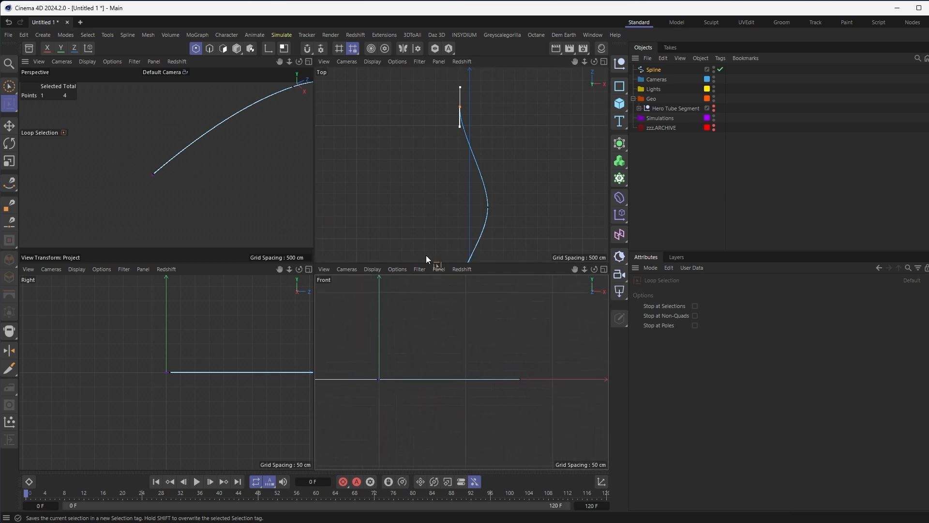
click(8, 86)
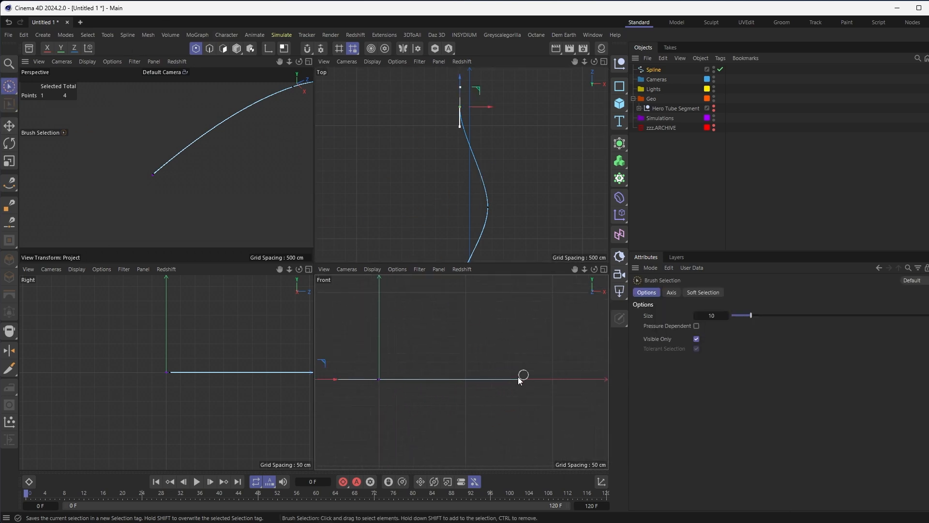
alt+middle_drag(392, 344, 481, 353)
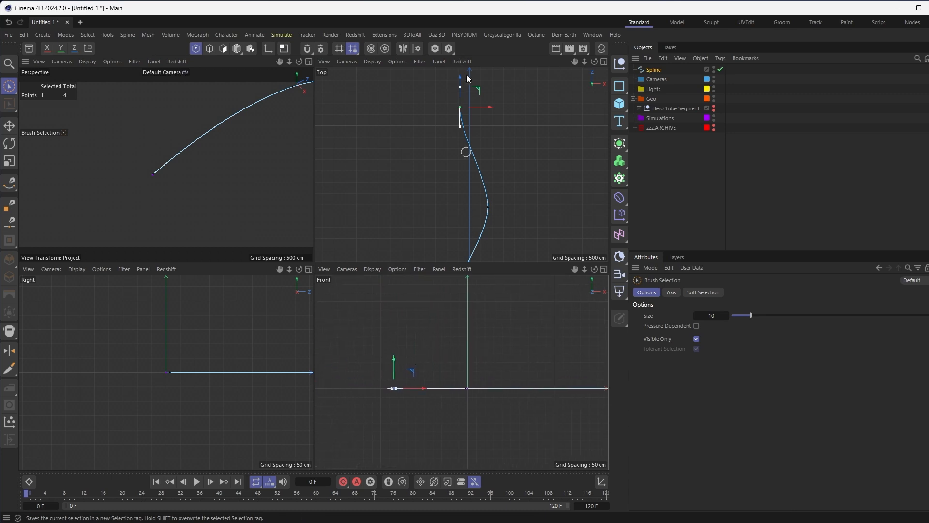
click(488, 208)
alt+middle_drag(542, 356, 478, 359)
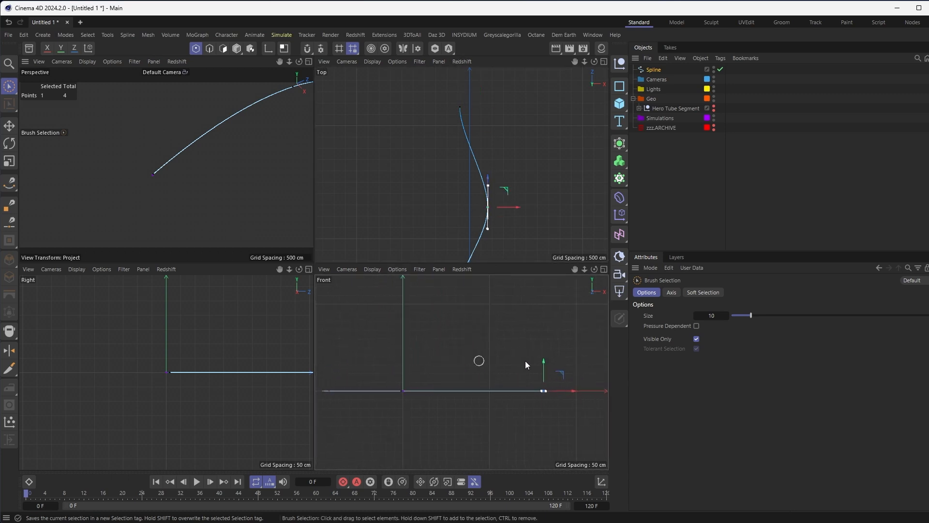
drag(542, 361, 542, 355)
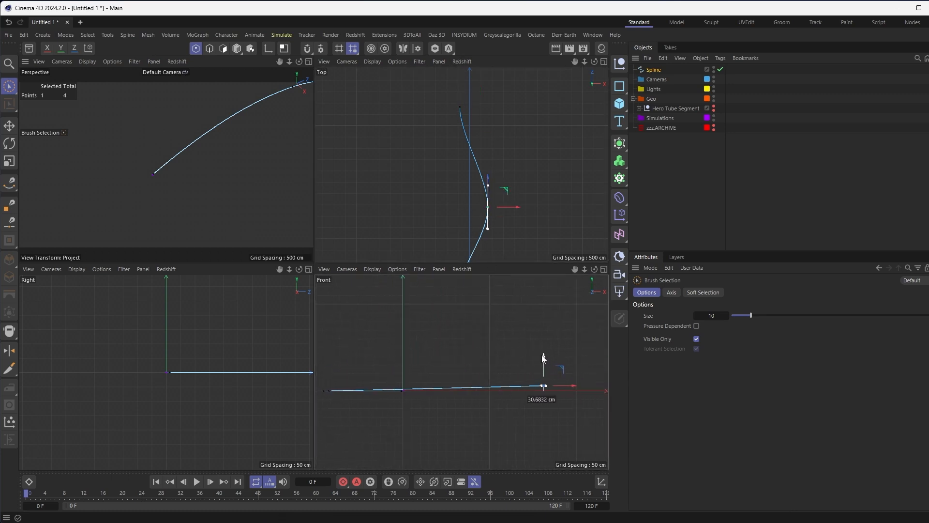
- Select the spline's second point and lower it slightly below the X axis in the Front view
alt+middle_drag(415, 248, 432, 99)
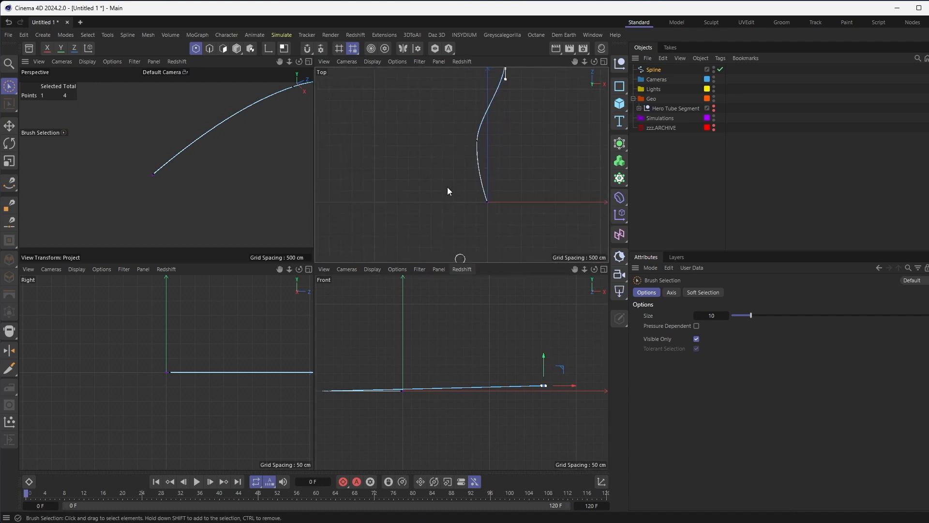
click(477, 140)
alt+middle_drag(338, 372, 383, 367)
drag(365, 361, 365, 372)
- Select the spline's far end point and rotate its tangent slightly in the Right view
alt+middle_drag(218, 379, 78, 390)
alt+middle_drag(186, 390, 74, 397)
scroll(151, 394, down, 5)
mouse_move(213, 397)
alt+middle_down()
mouse_move(80, 398)
mouse_move(126, 402)
mouse_move(84, 409)
alt+middle_up()
alt+middle_drag(209, 411, 128, 415)
click(183, 404)
click(183, 405)
key(e)
key(r)
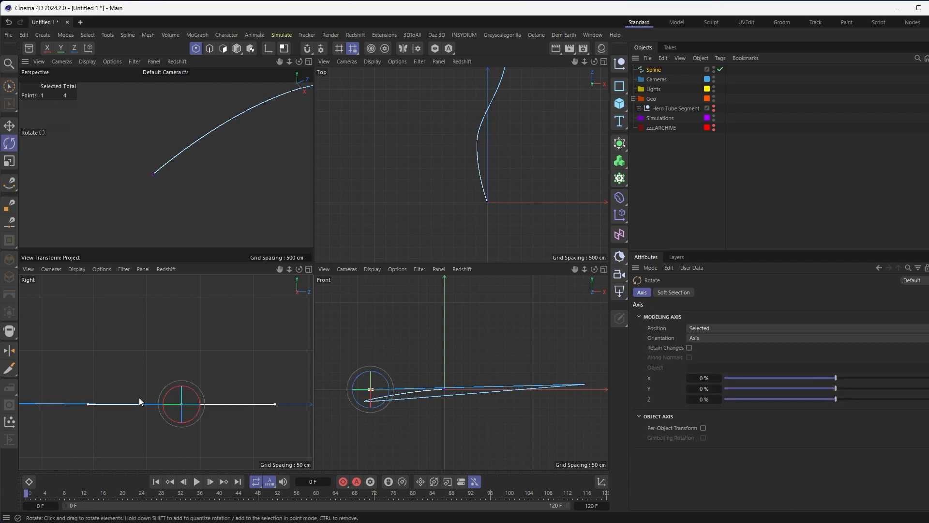
click(309, 269)
alt+middle_drag(94, 324, 260, 315)
alt+right_drag(260, 315, 325, 265)
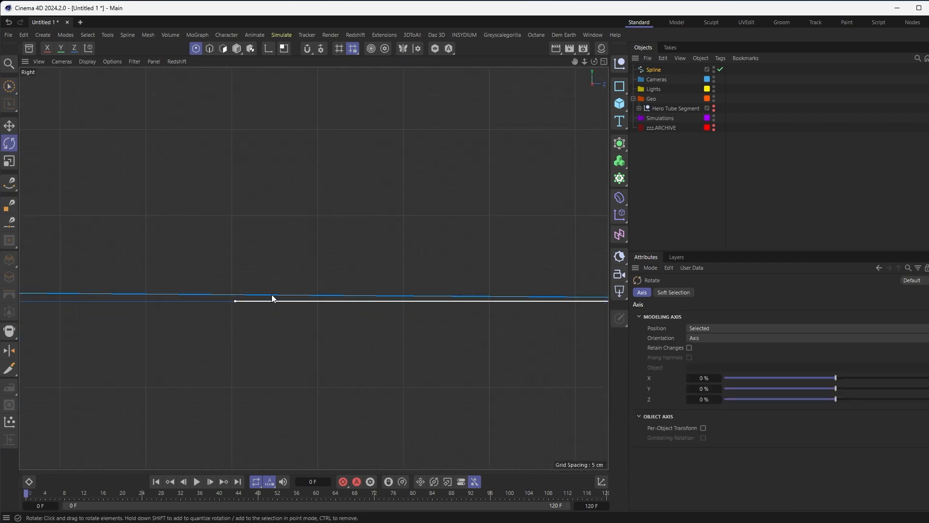
alt+right_drag(362, 315, 304, 338)
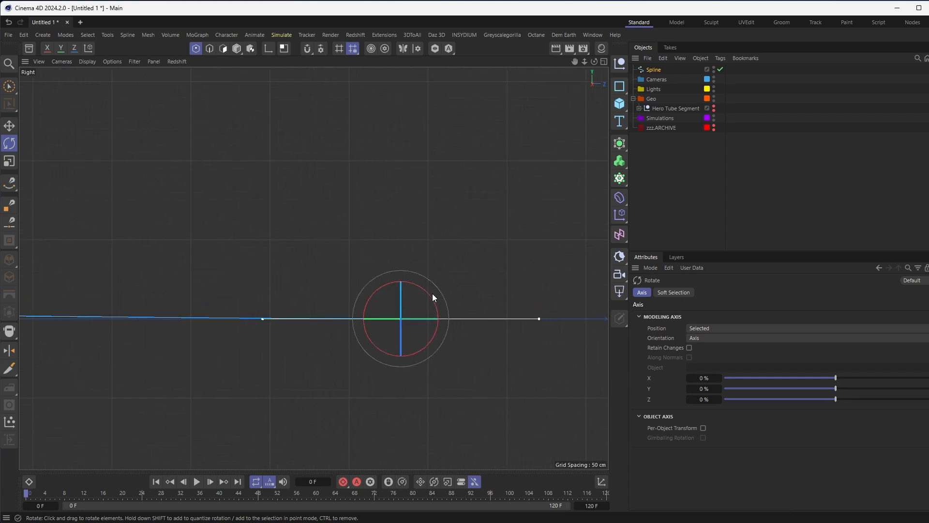
drag(428, 296, 429, 298)
- Select the spline's start point at the origin and tilt its tangent slightly downward along the curve
alt+right_drag(377, 329, 213, 343)
alt+middle_drag(213, 343, 346, 329)
alt+right_drag(321, 315, 472, 271)
click(385, 270)
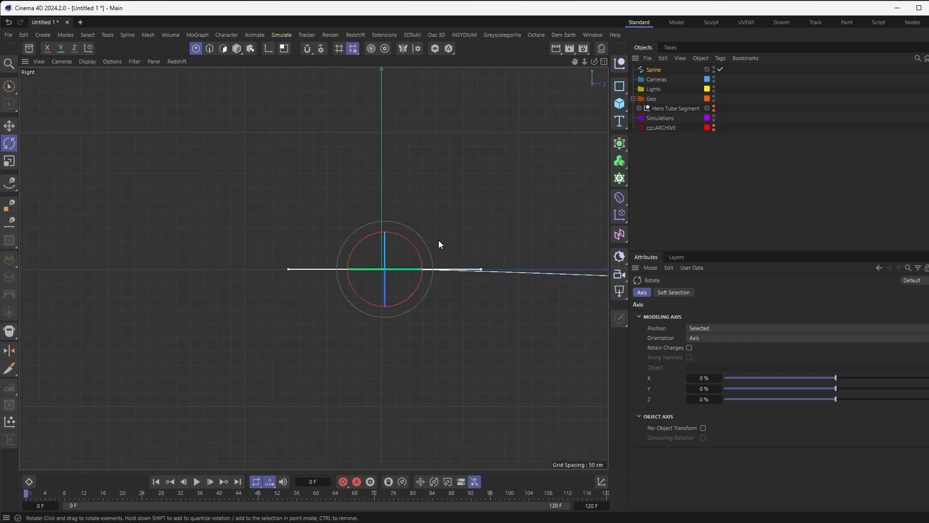
drag(419, 253, 421, 257)
- Reselect the spline's second point and lower it a little further in the Right view
alt+middle_drag(412, 251, 141, 265)
alt+right_drag(350, 259, 217, 261)
alt+middle_drag(508, 275, 276, 298)
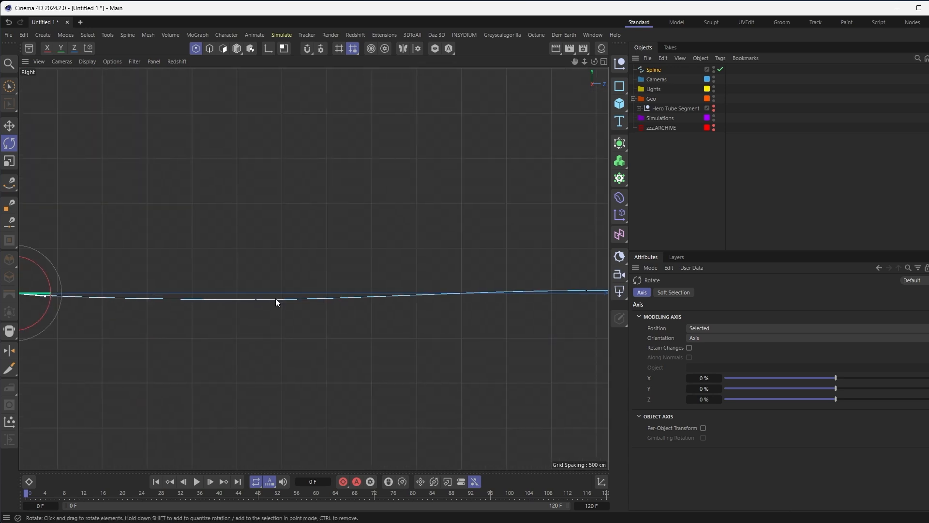
key(9)
click(256, 300)
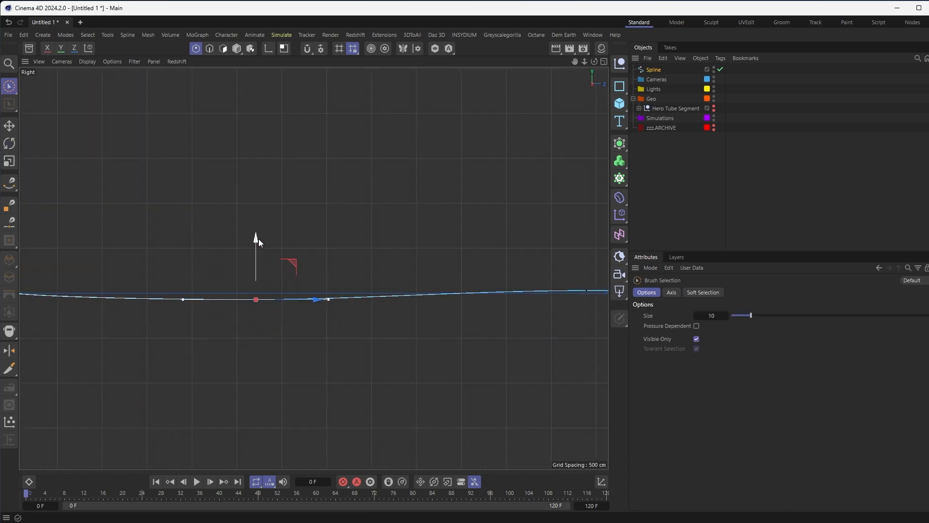
- Raise the spline's third point slightly in the Front view and show the whole spline in the maximized Perspective view
key(F5)
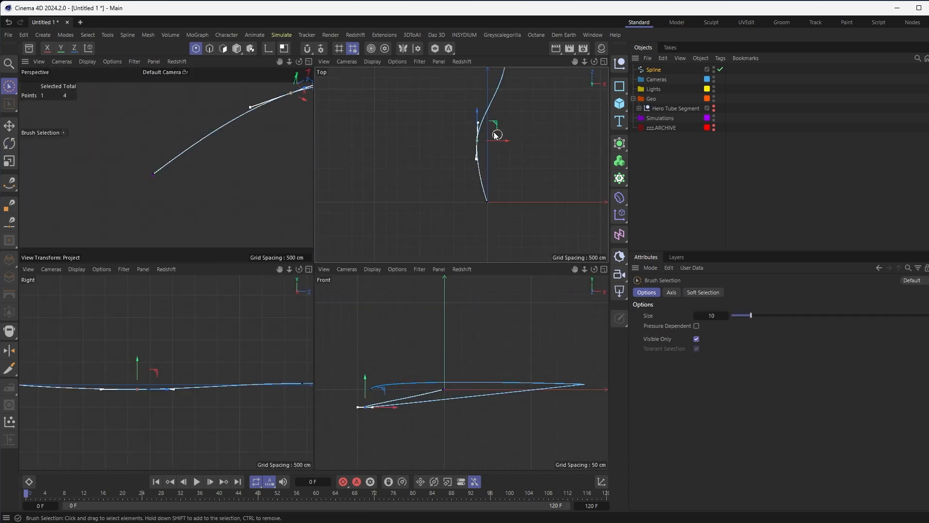
click(446, 196)
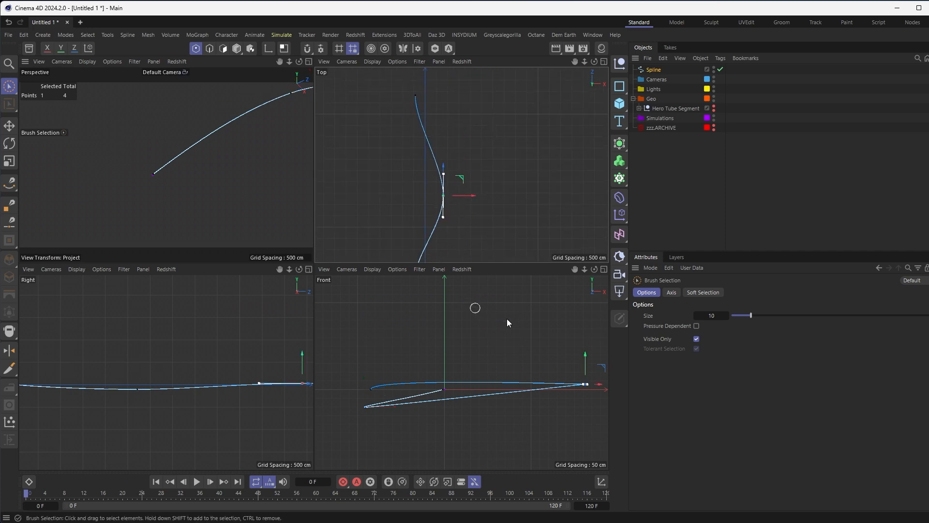
click(585, 354)
click(586, 382)
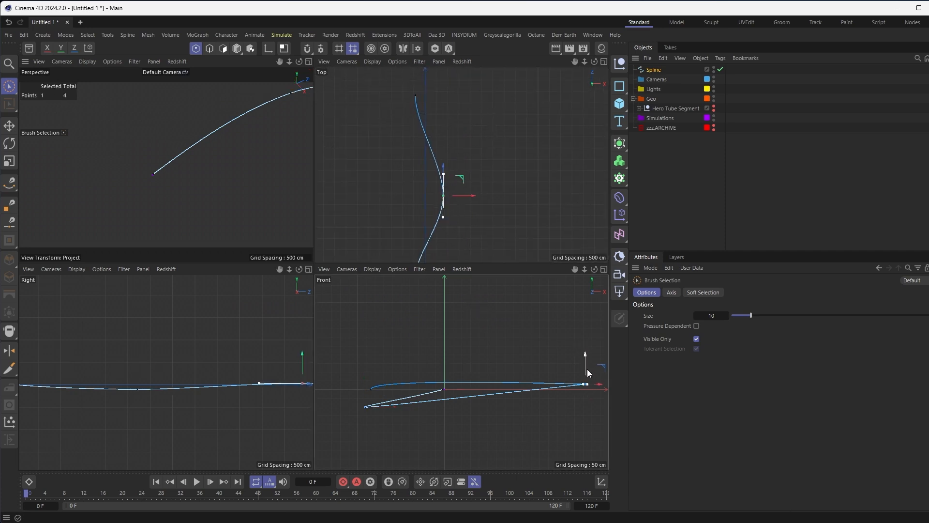
drag(585, 355, 585, 350)
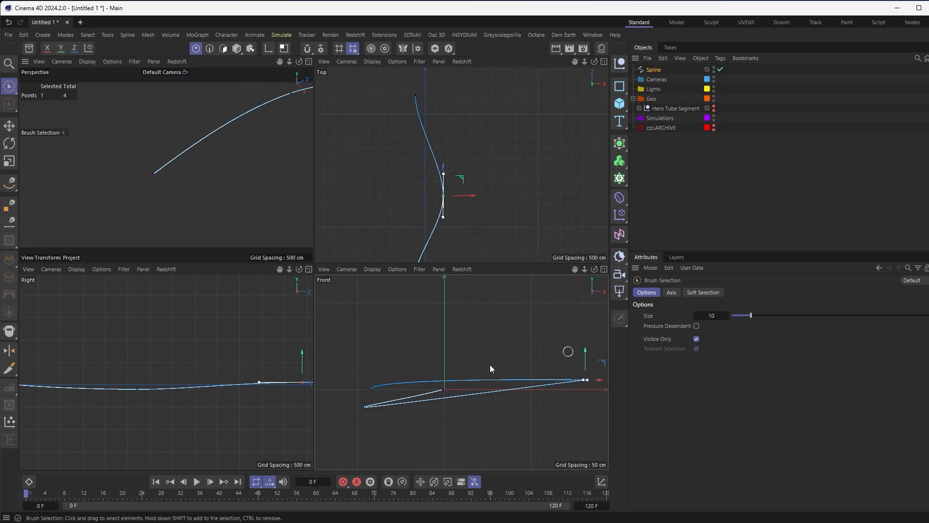
alt+middle_drag(253, 141, 199, 171)
scroll(220, 163, down, 3)
scroll(192, 174, down, 5)
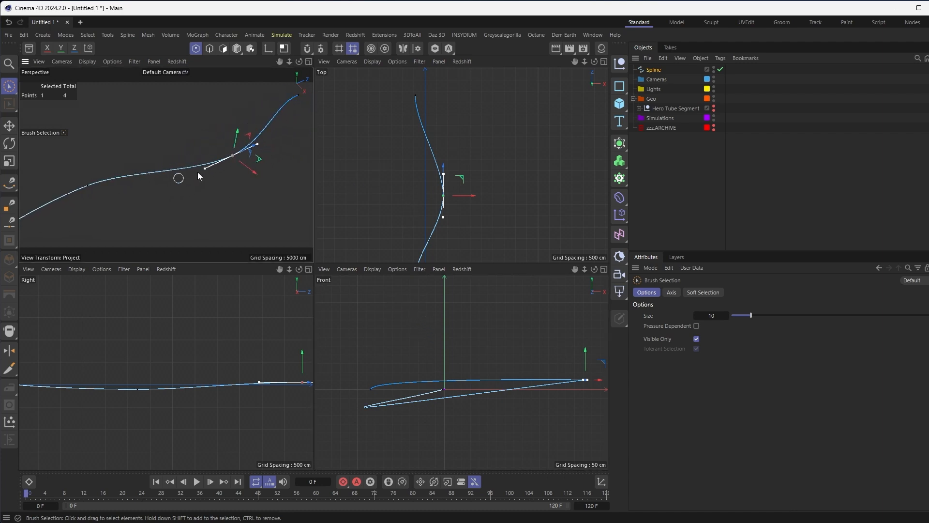
click(309, 61)
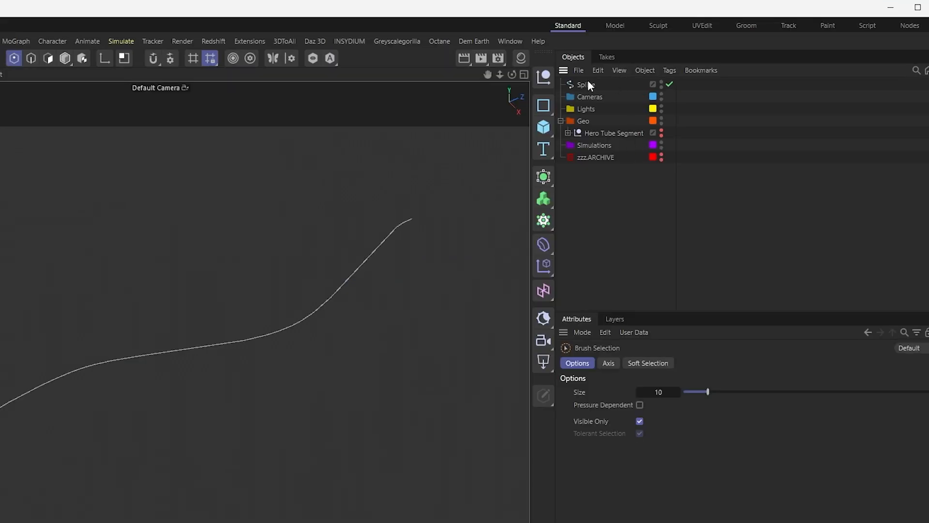
- Rename the spline as Tube Hero Spline and move it into the Geo group
double_click(587, 84)
text(Tube Hero Spline)
key(Return)
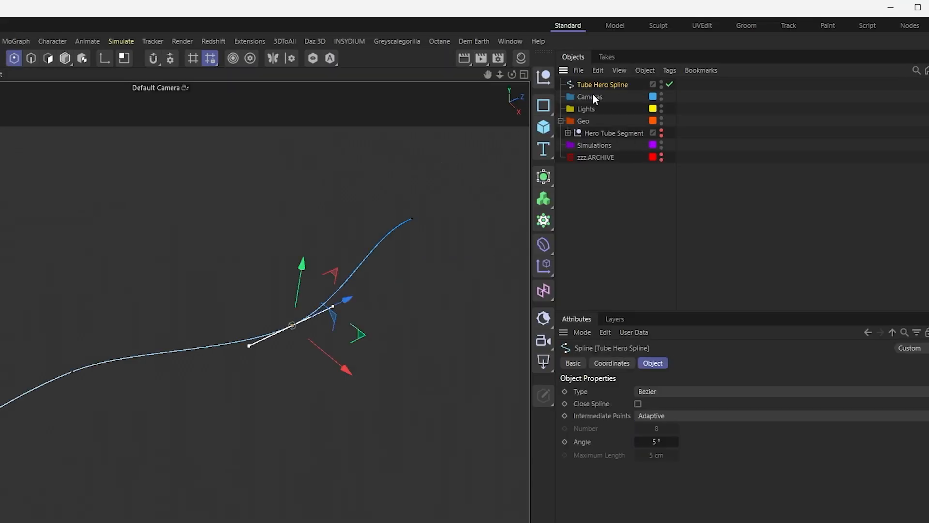
drag(600, 87, 588, 121)
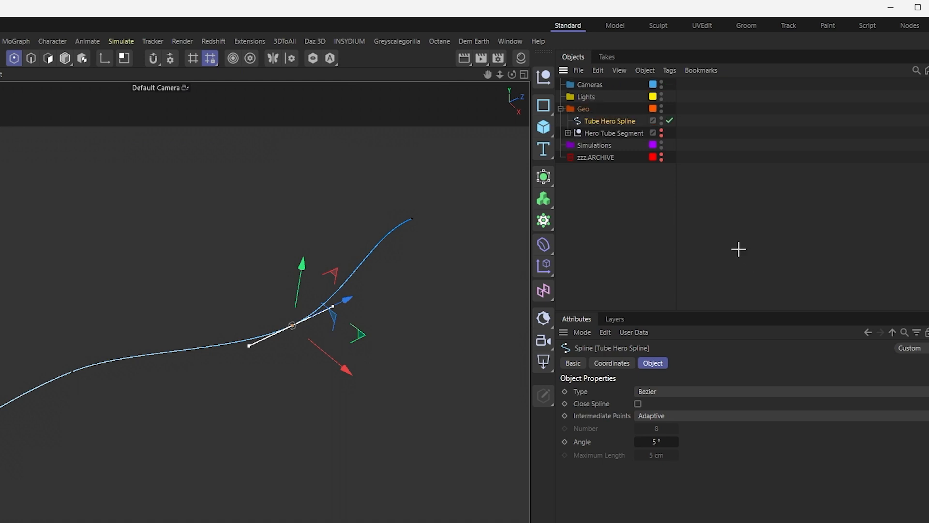
click(736, 249)
- Make the Hero Tube Segment null visible again in the viewport and renderer
click(614, 133)
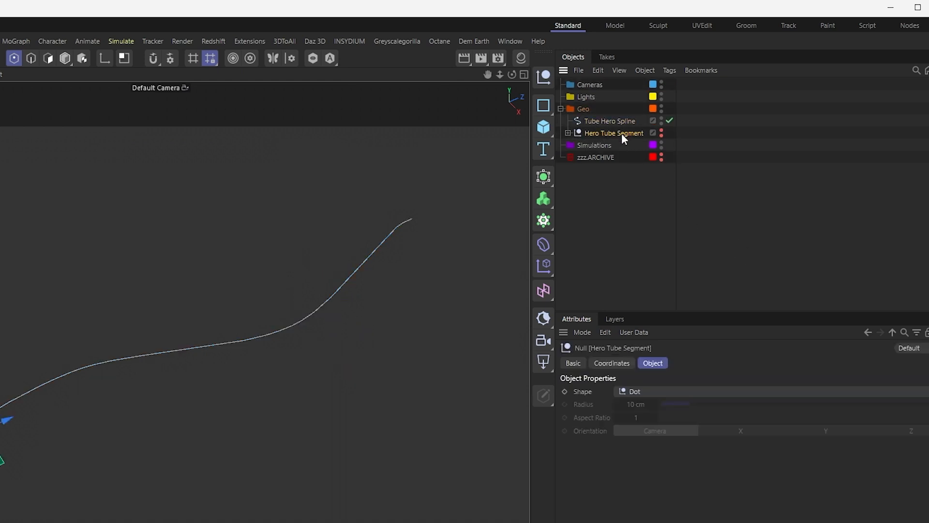
click(661, 131)
click(662, 136)
click(661, 135)
alt+middle_drag(1, 450, 29, 438)
alt+drag(28, 438, 103, 459)
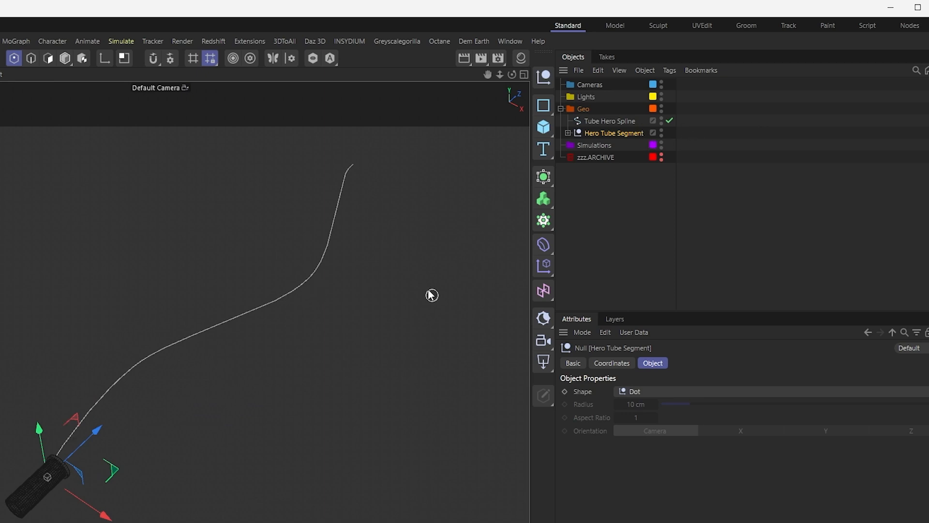
- Add a Cloner in the Geo group with the Hero Tube Segment as its child and name it Hero Tube
click(545, 224)
drag(584, 89, 597, 135)
double_click(596, 133)
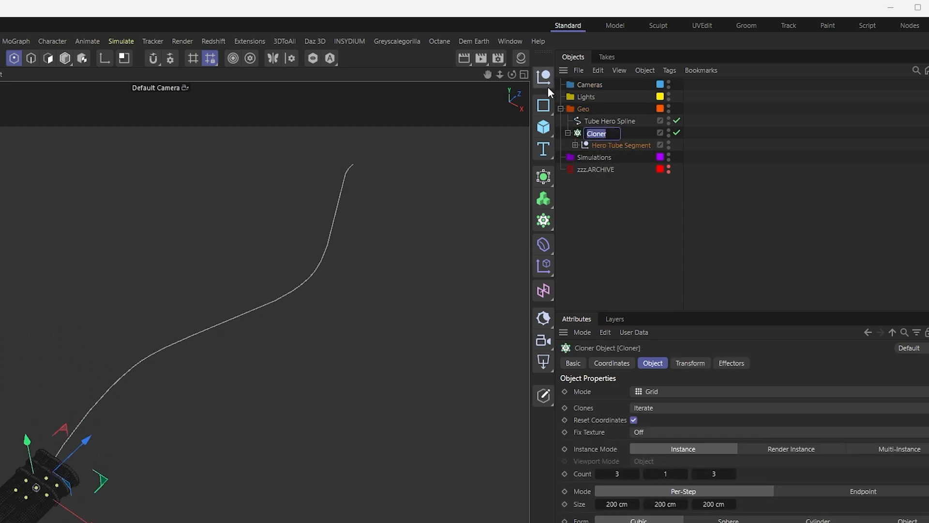
text(Hero Tube)
key(Return)
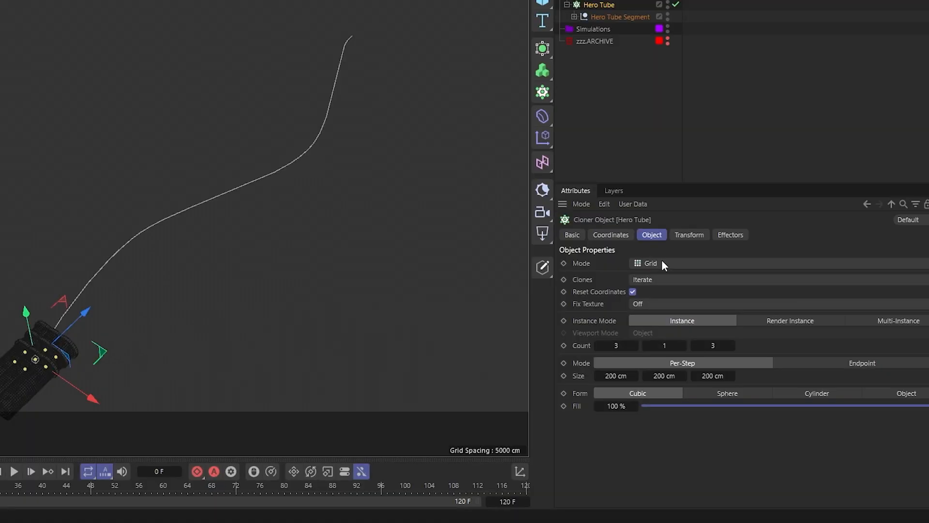
- Switch the Hero Tube cloner to Linear mode and set its Y position offset to 0 cm
click(664, 392)
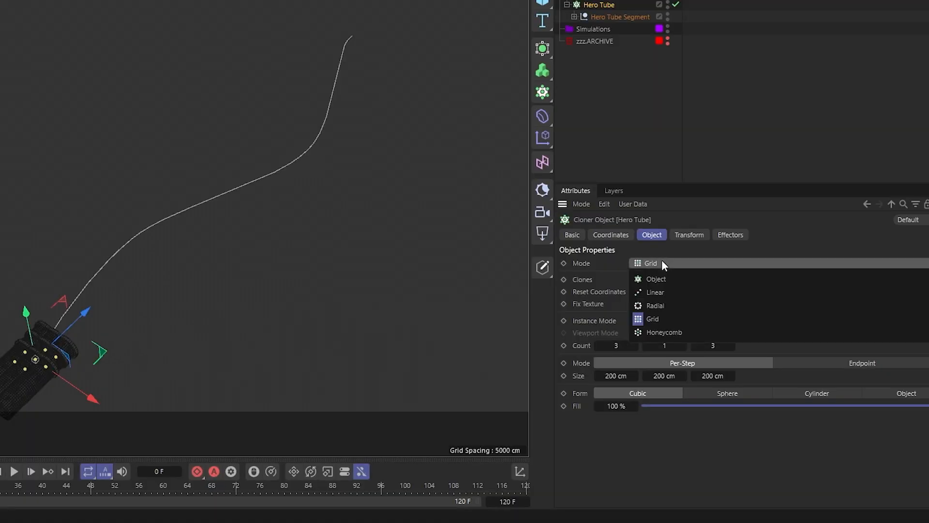
click(658, 292)
click(611, 415)
text(0)
key(Return)
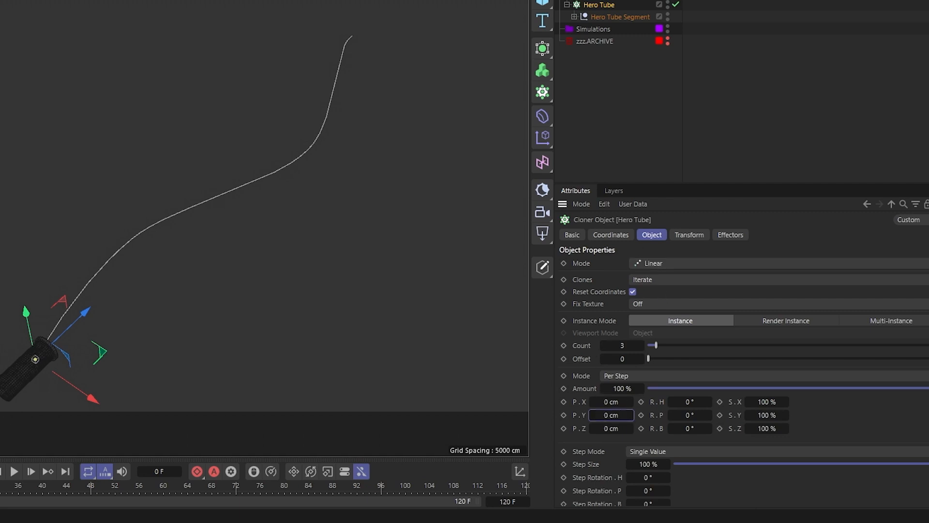
- Set the cloner's Z position offset to 890 cm per step so the tube segments join end to end
drag(599, 432, 687, 432)
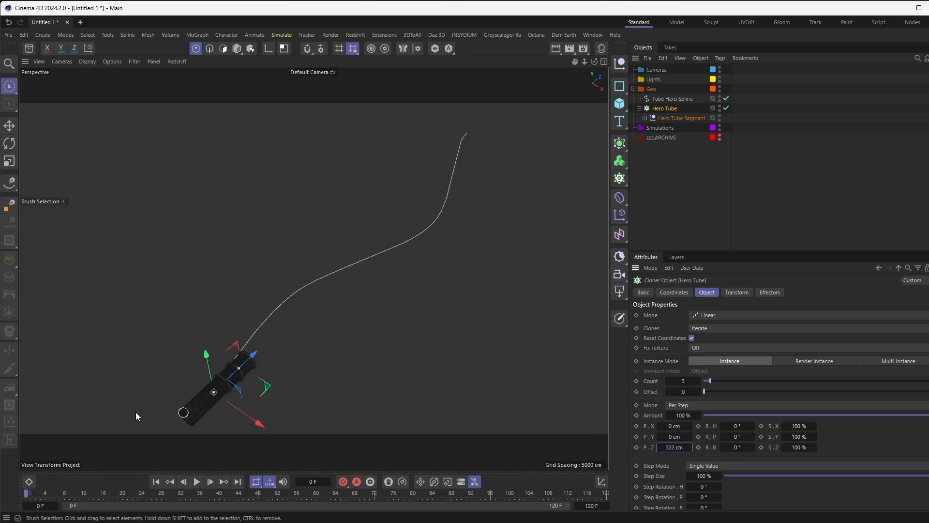
alt+right_drag(221, 372, 339, 316)
alt+middle_drag(221, 402, 269, 251)
alt+drag(306, 282, 170, 295)
drag(674, 449, 877, 448)
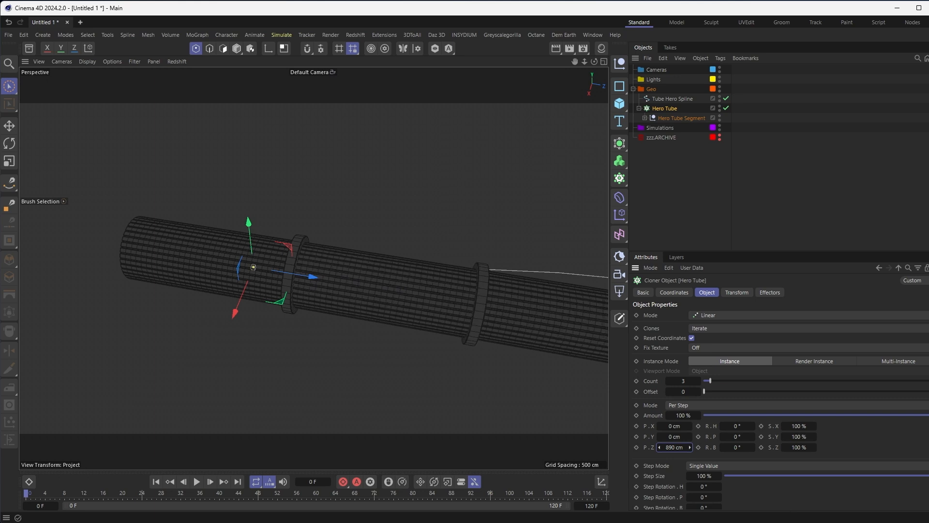
alt+middle_drag(305, 285, 208, 284)
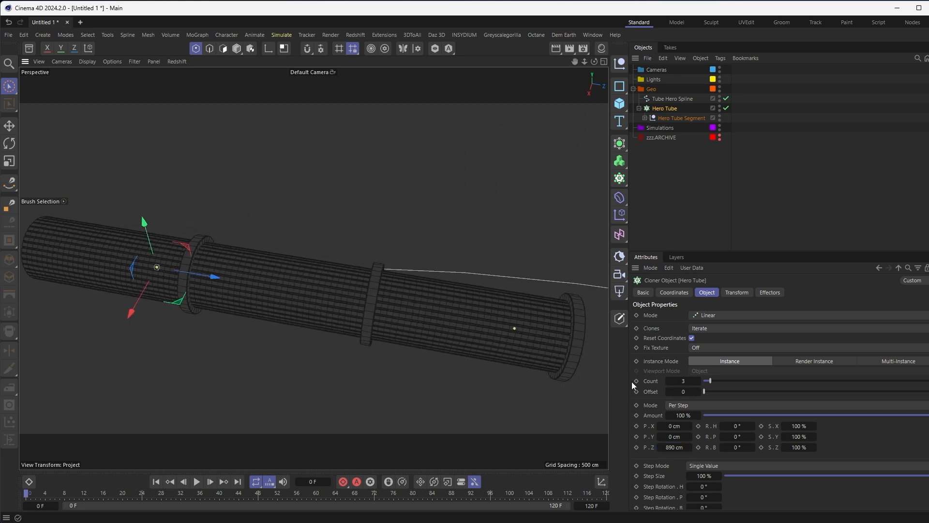
- Raise the Hero Tube cloner's count to 12 so the straight tube spans the spline's length
alt+drag(323, 331, 420, 318)
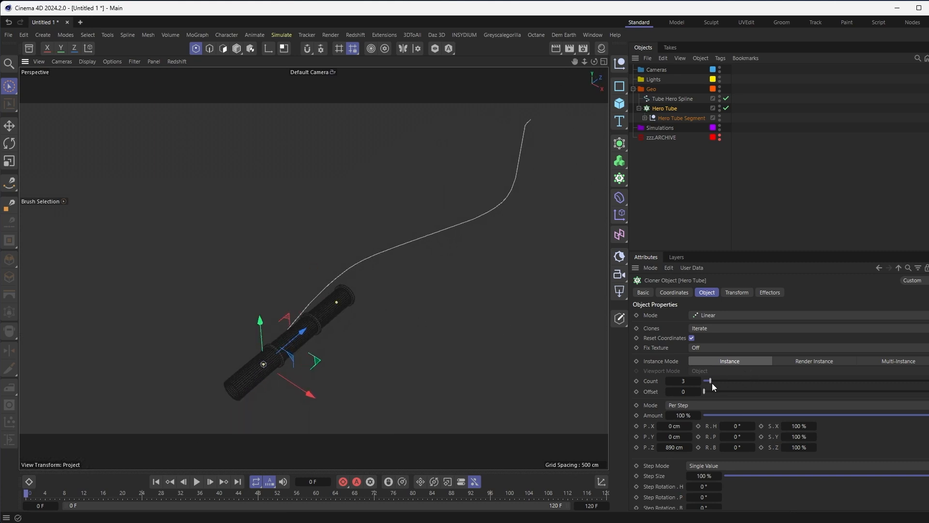
drag(715, 380, 731, 381)
alt+middle_drag(456, 248, 420, 269)
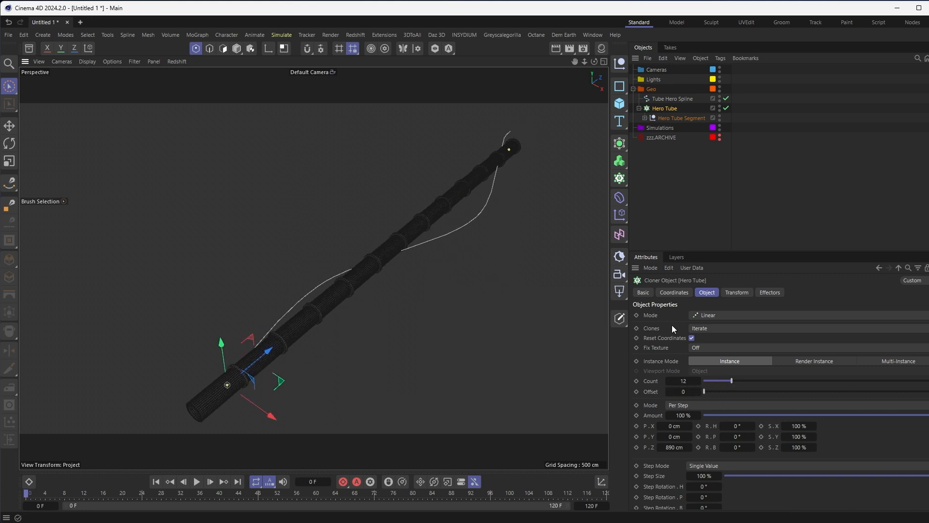
- Group the Hero Tube cloner under a new null named Hero Tube Sweeped
click(639, 108)
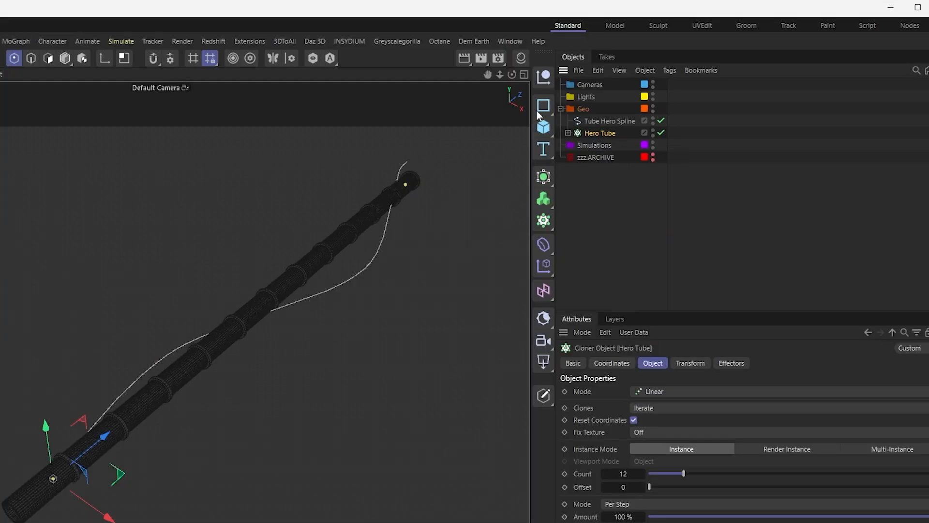
key(alt+g)
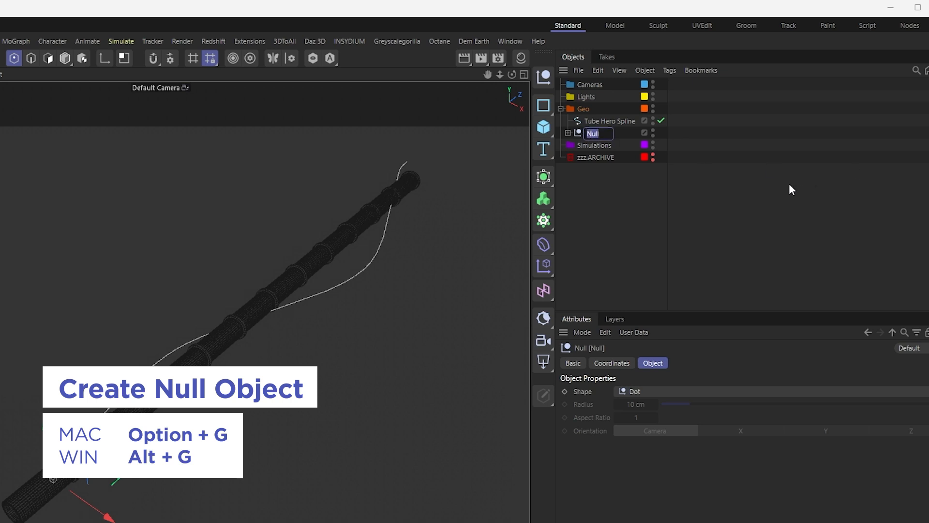
text(Hero Tube Sweeped)
key(Return)
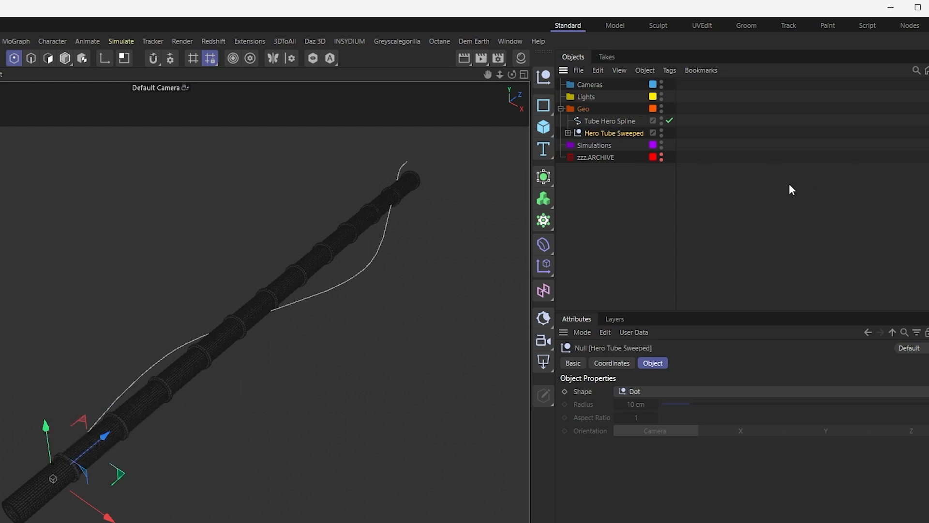
- Add a Spline Wrap deformer and place it inside the Hero Tube Sweeped null above the Hero Tube cloner
key(shift+c)
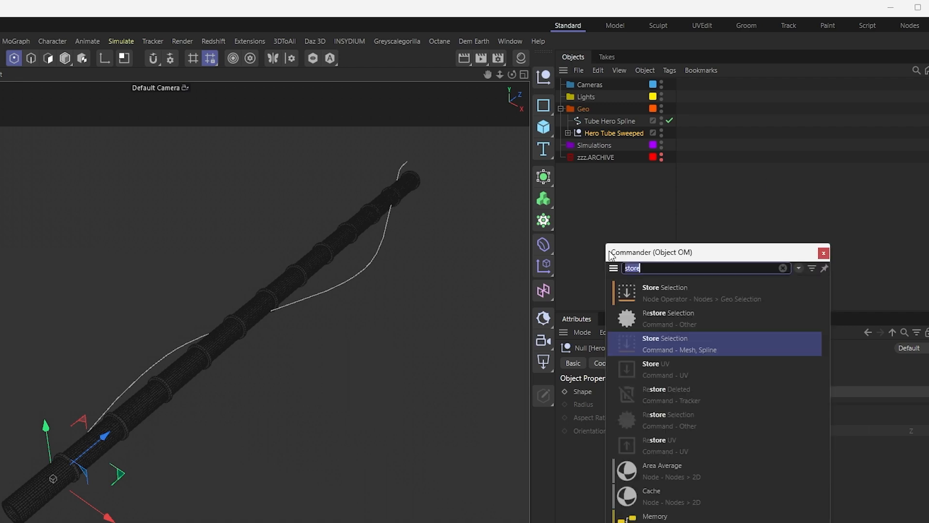
text(spline wrap)
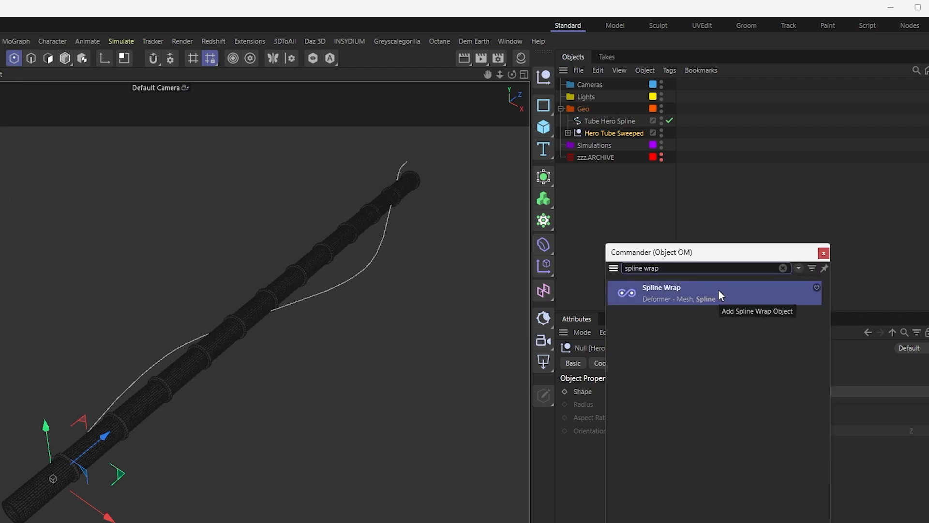
click(671, 299)
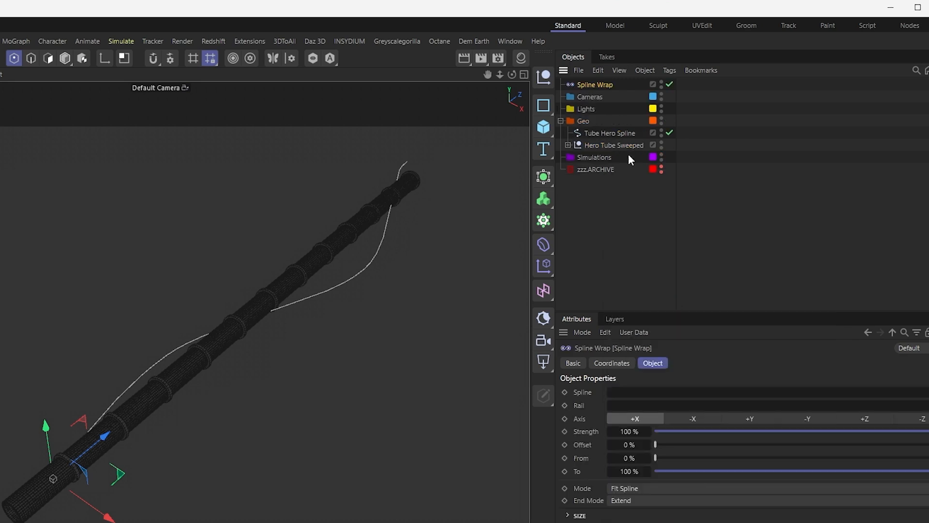
drag(598, 84, 607, 146)
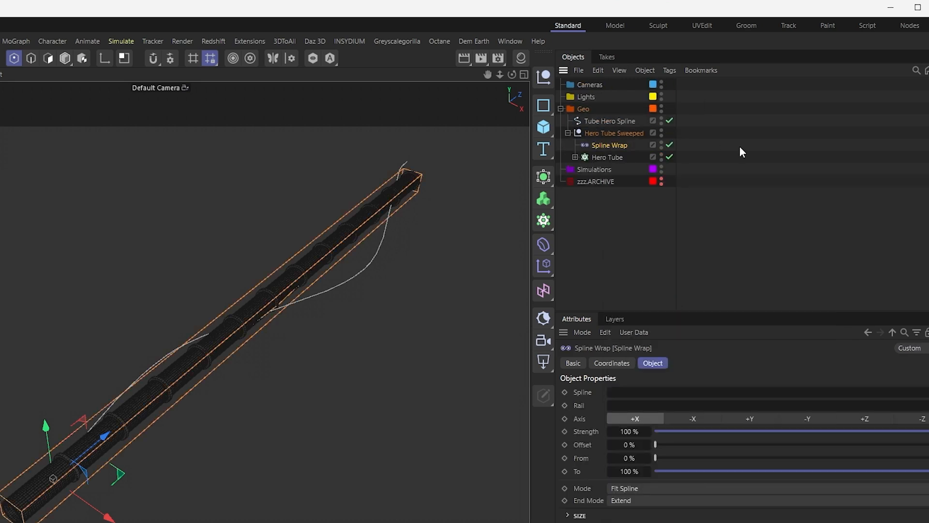
- Assign Tube Hero Spline as the Spline Wrap's spline and set the deformation axis to +Z
drag(616, 122, 625, 398)
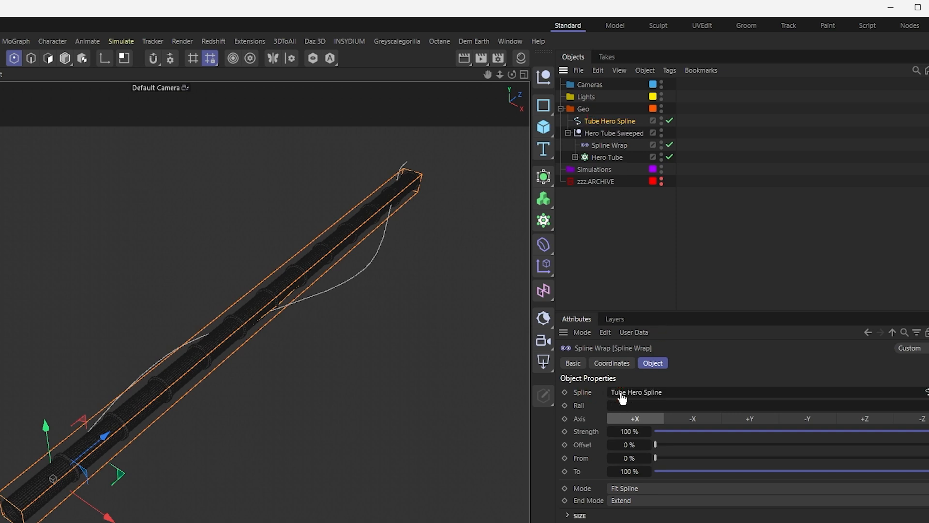
scroll(422, 295, down, 3)
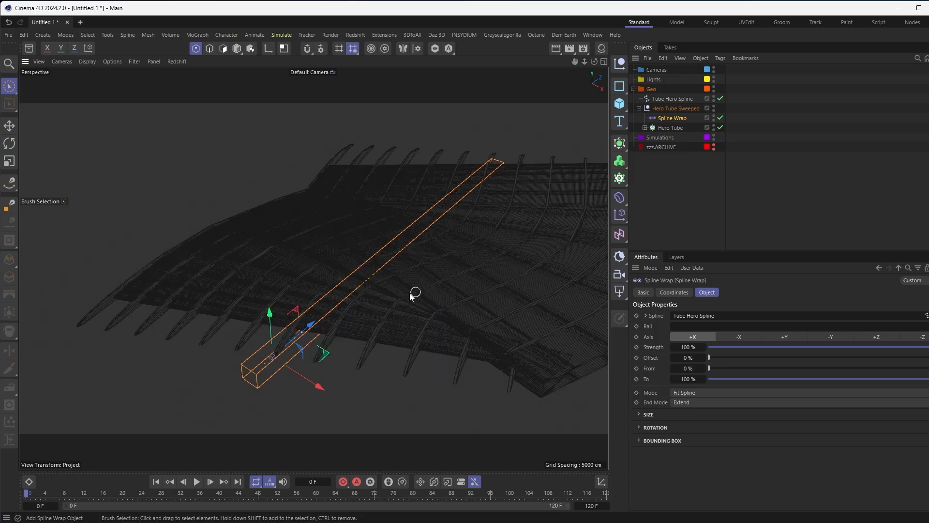
alt+middle_drag(422, 295, 272, 300)
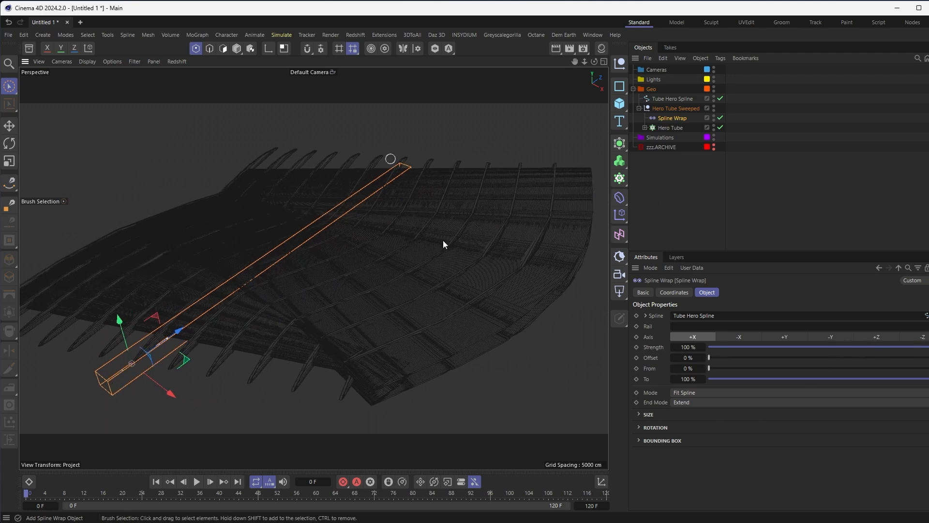
click(877, 337)
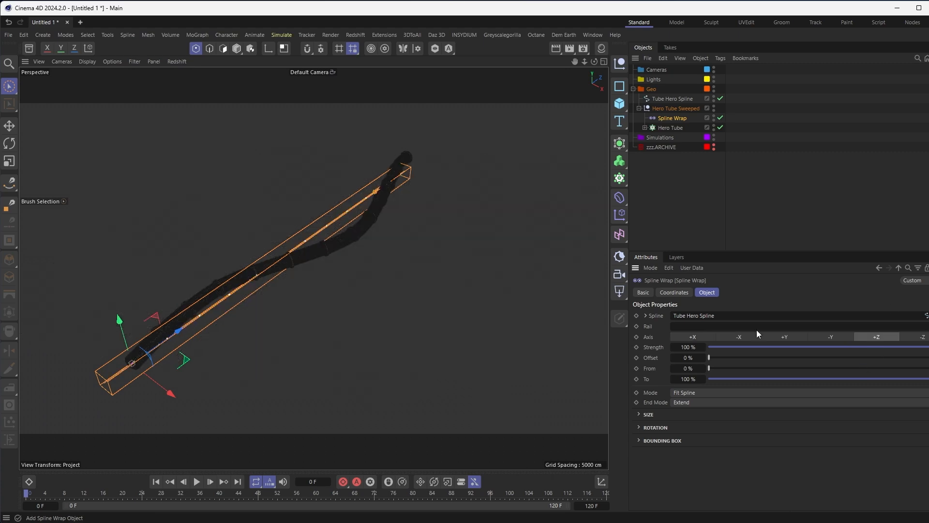
click(923, 341)
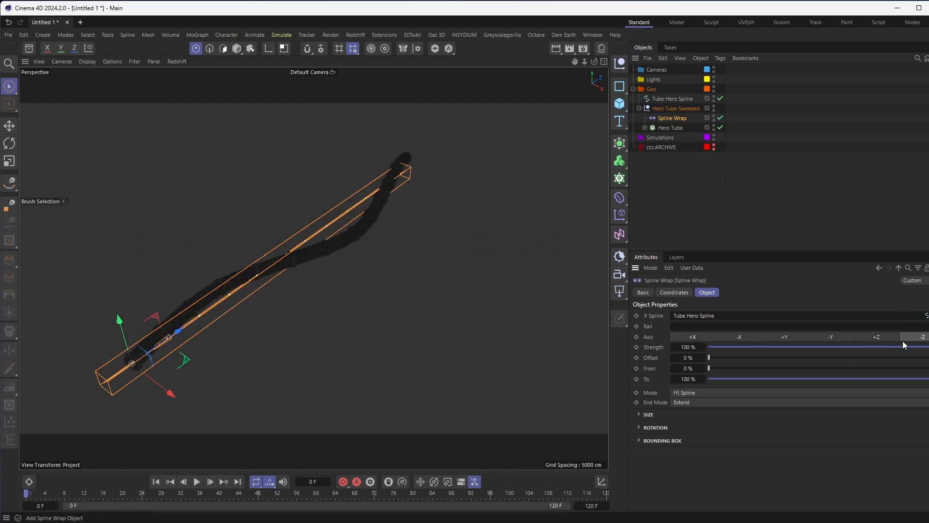
click(877, 337)
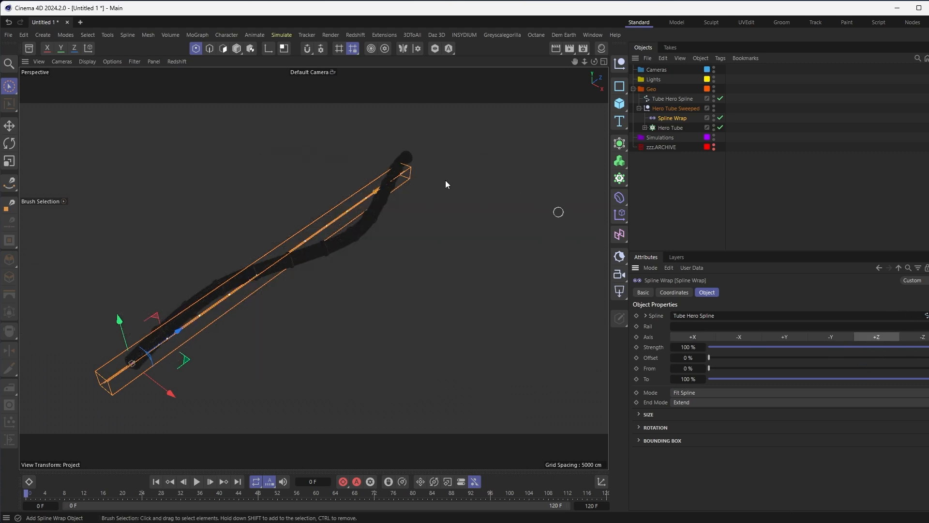
- Inspect the wrapped tube along its whole length from several angles and check the contents of Hero Tube Sweeped
scroll(426, 142, up, 3)
alt+middle_drag(227, 381, 366, 280)
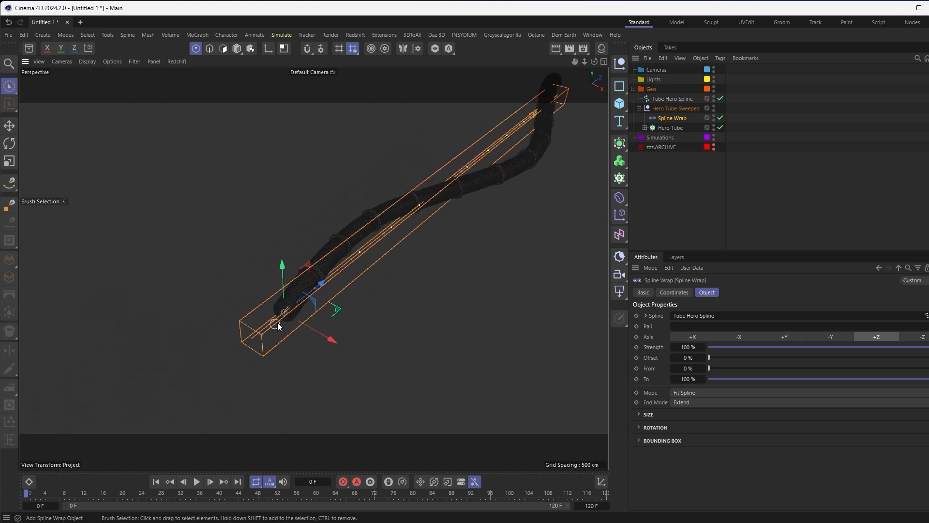
alt+middle_drag(279, 309, 126, 424)
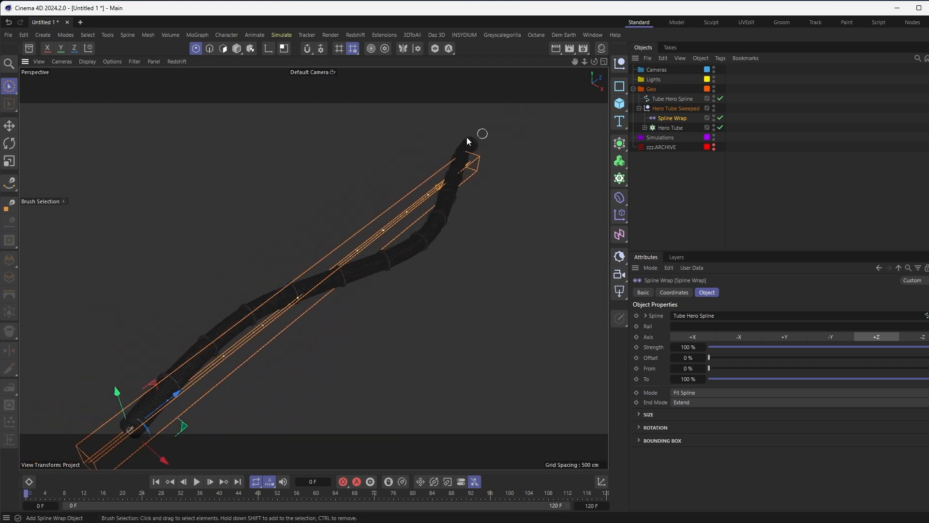
alt+middle_drag(269, 341, 344, 288)
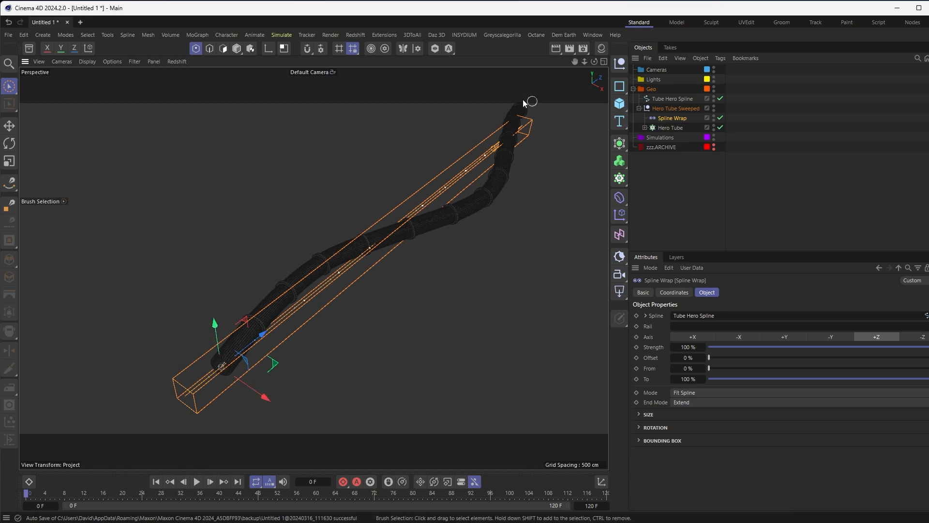
alt+drag(430, 221, 132, 233)
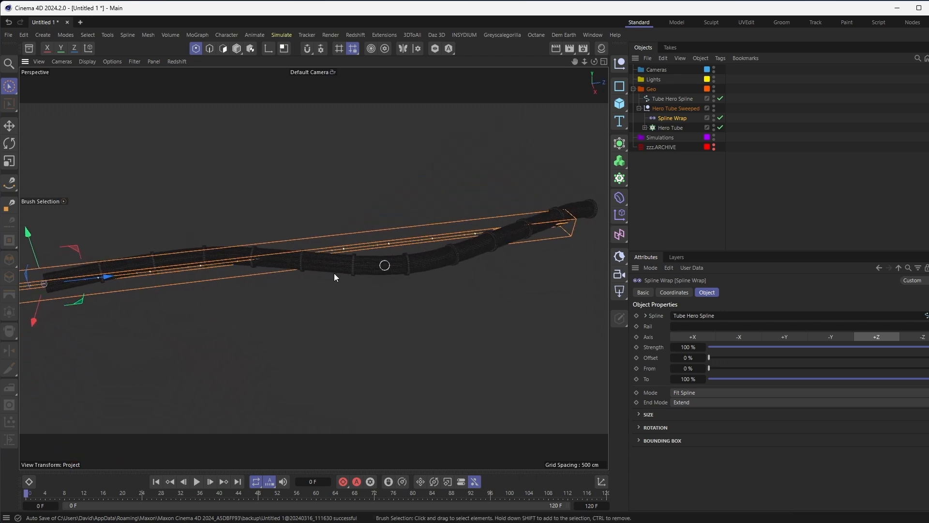
alt+drag(459, 242, 329, 253)
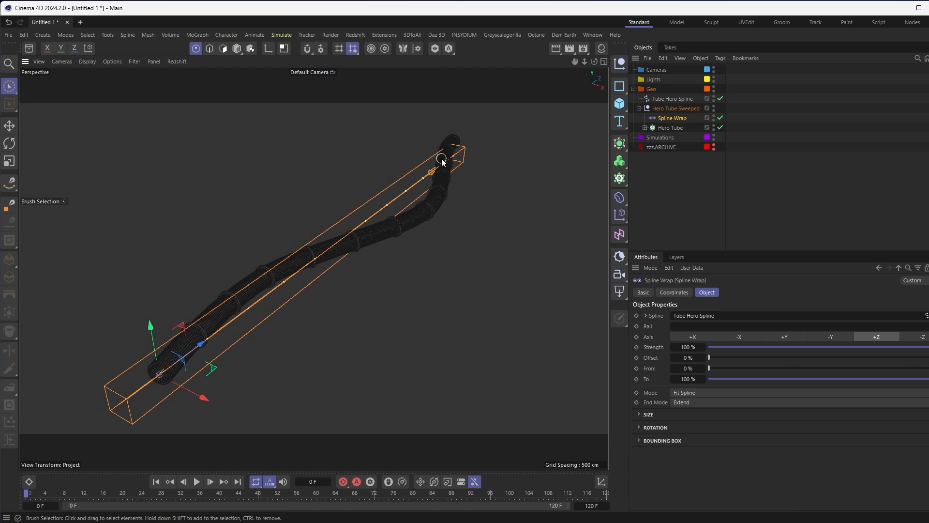
click(639, 108)
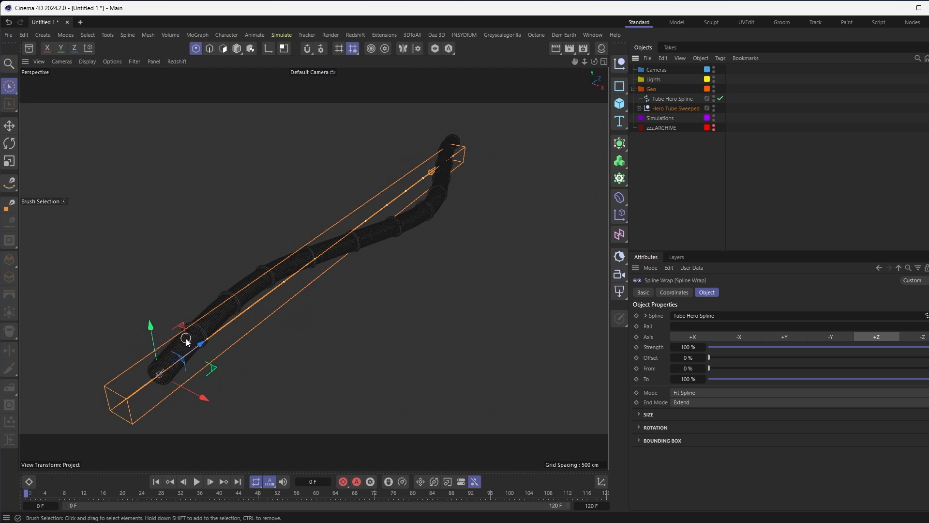
click(639, 109)
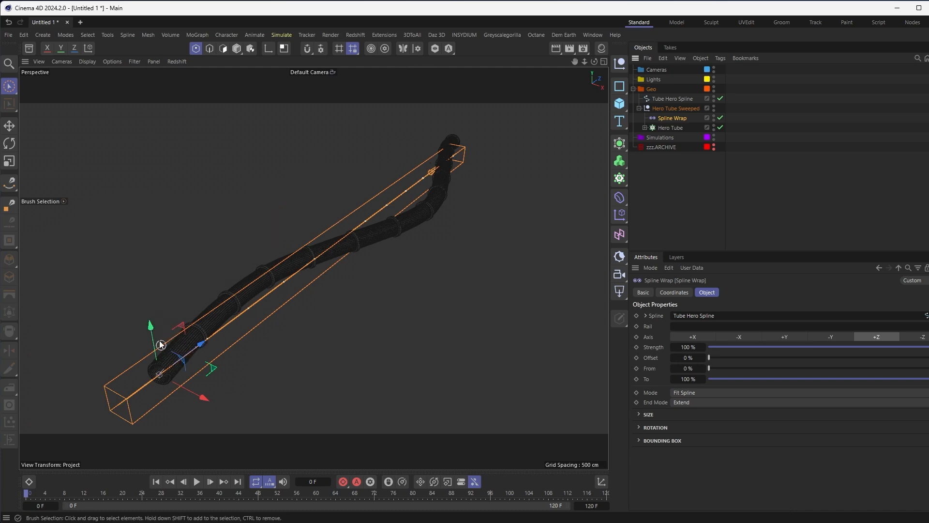
alt+middle_drag(216, 330, 239, 324)
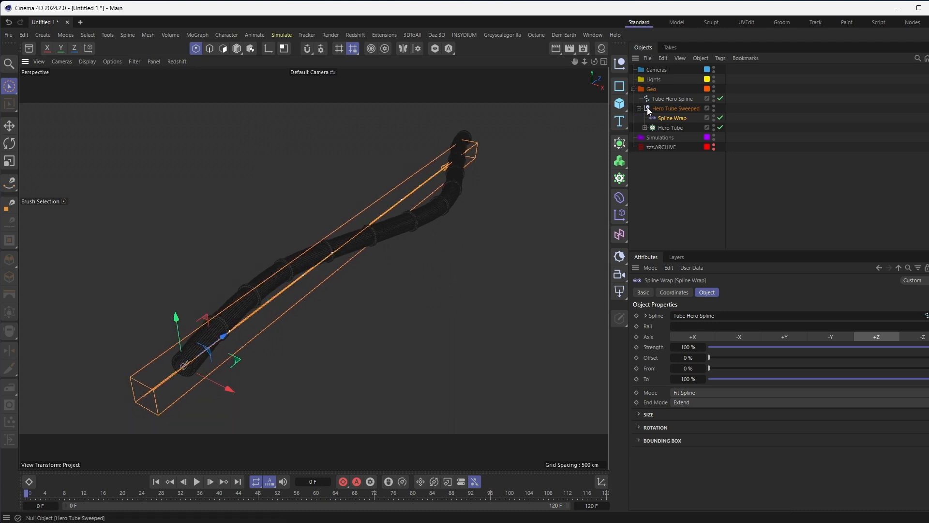
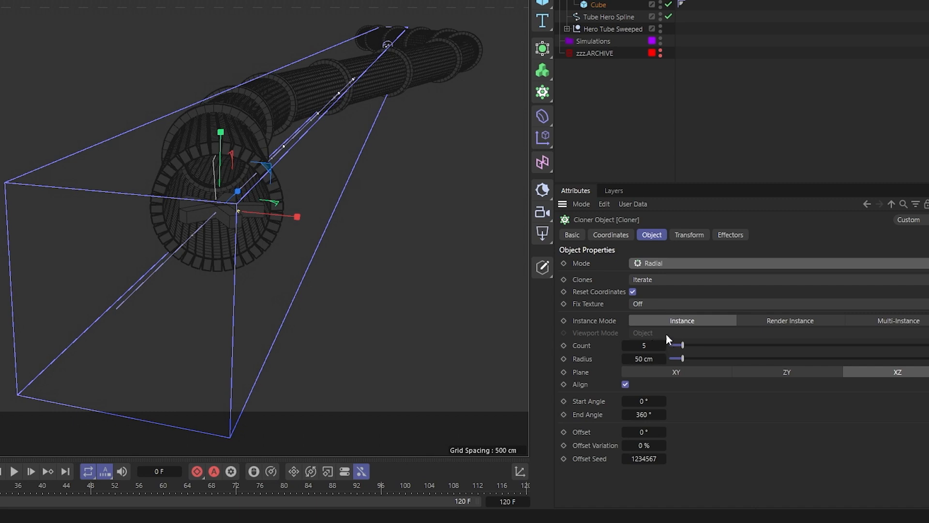
- Set the radial cloner's plane to XY, its radius to 80 cm and its count to 3
click(667, 371)
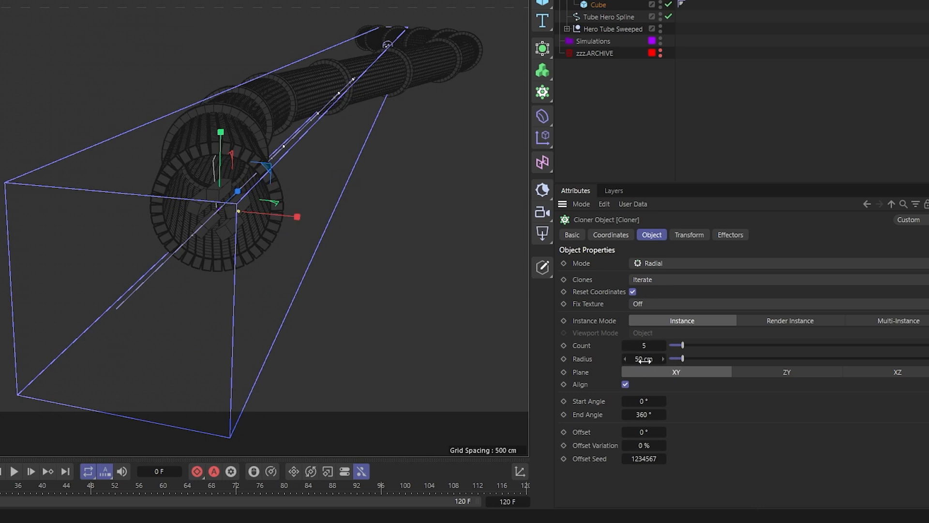
drag(681, 357, 691, 358)
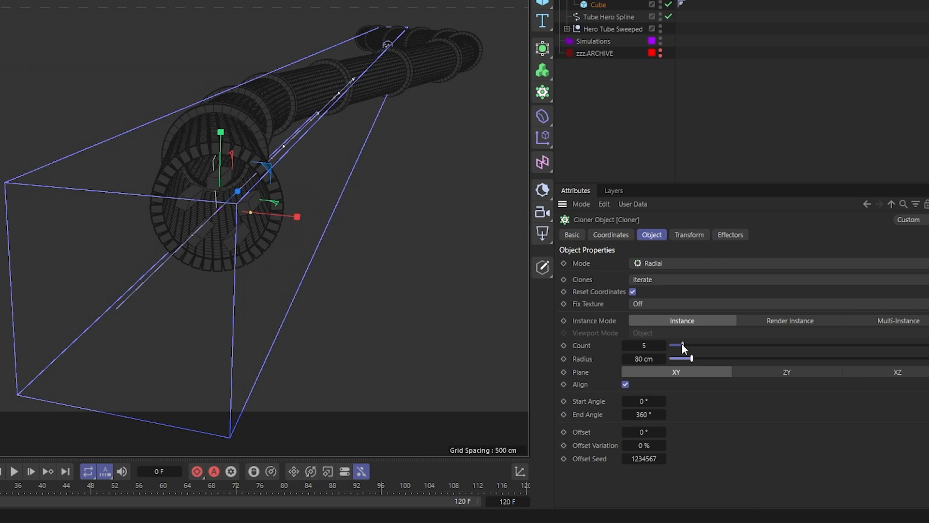
click(626, 346)
click(625, 346)
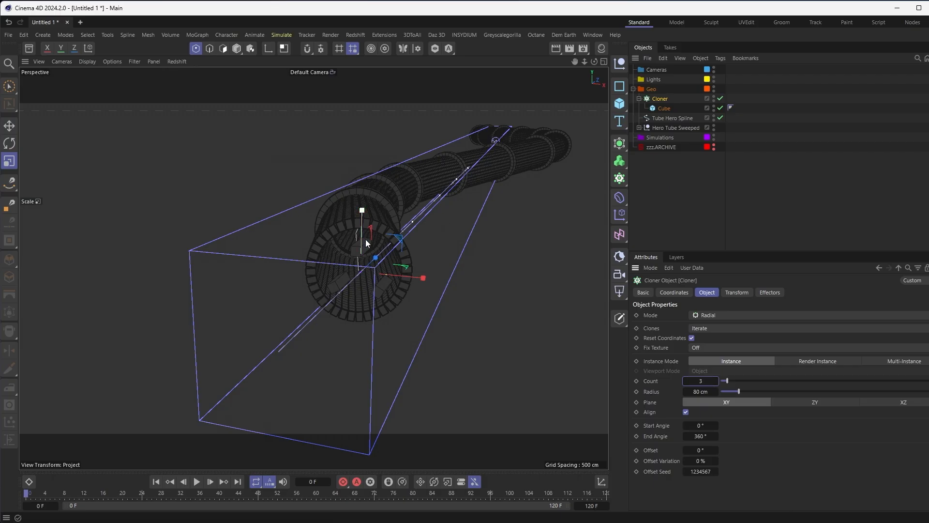
- Move the cube cloner into the Hero Tube Segment null above Tube and view the tunnel from inside
click(639, 98)
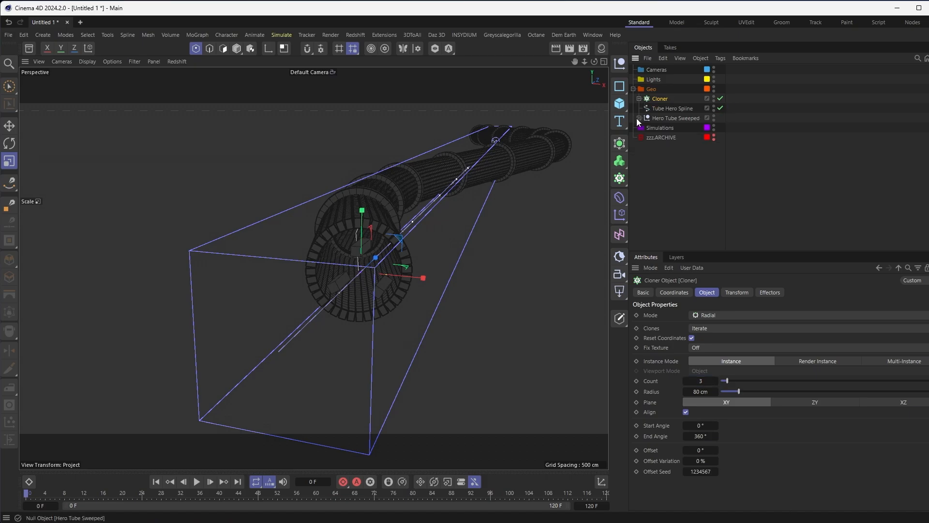
click(639, 117)
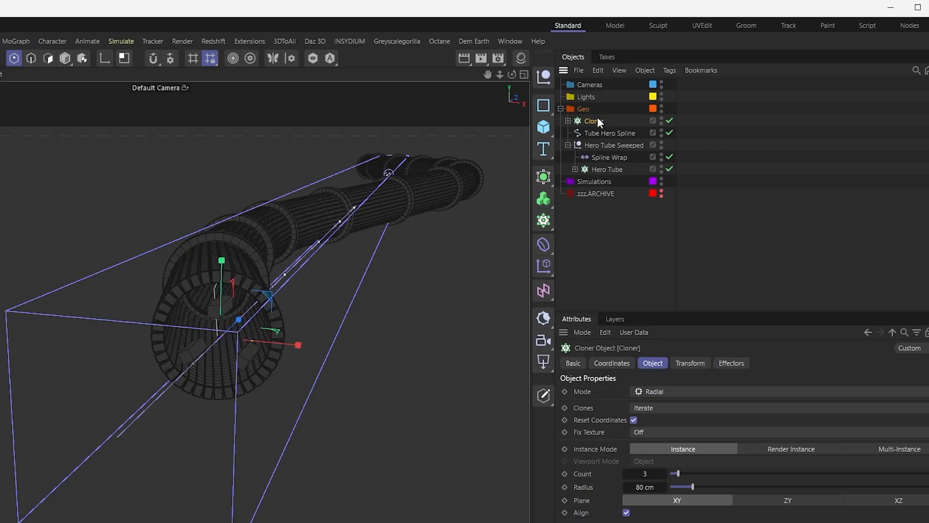
drag(597, 117, 611, 179)
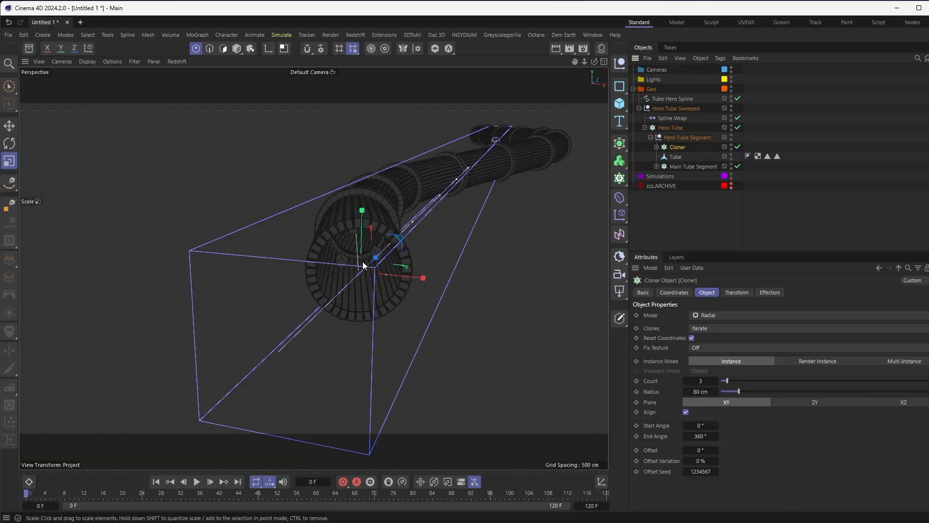
alt+right_drag(221, 327, 329, 246)
alt+drag(329, 246, 220, 269)
alt+right_drag(361, 217, 381, 233)
mouse_move(382, 232)
alt+mouse_down()
mouse_move(373, 251)
mouse_move(365, 247)
alt+mouse_up()
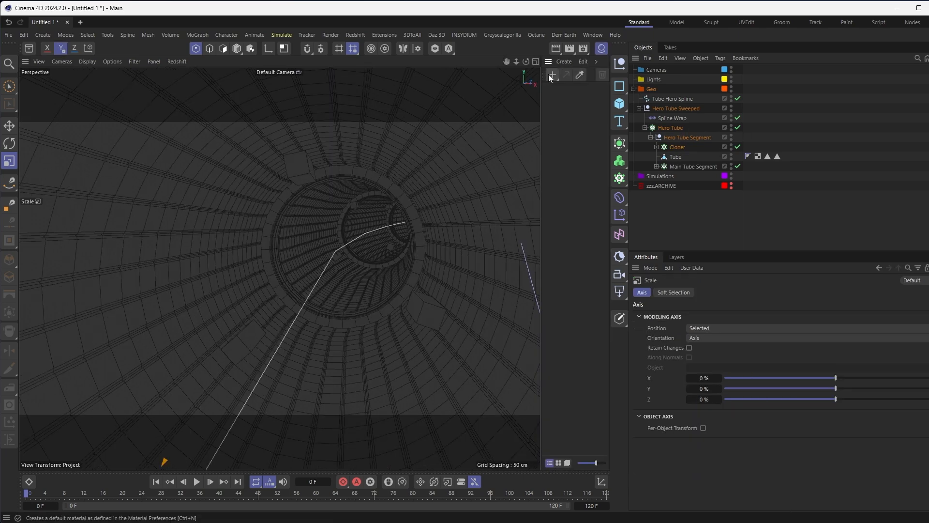
- Create a Redshift Standard material with a warm orange emission color of R 1, G 0.7617, B 0.45
click(551, 76)
mouse_move(571, 108)
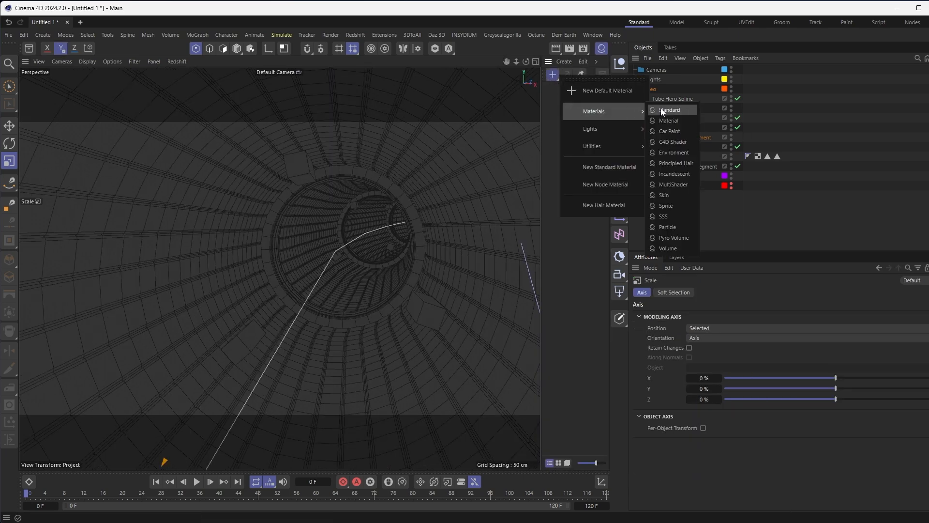
click(662, 110)
scroll(594, 395, down, 10)
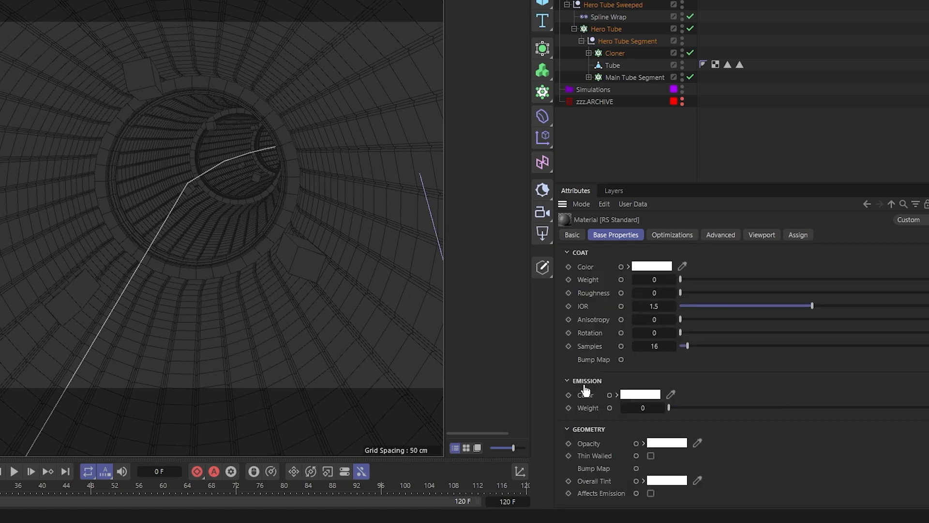
click(640, 394)
drag(669, 522, 717, 522)
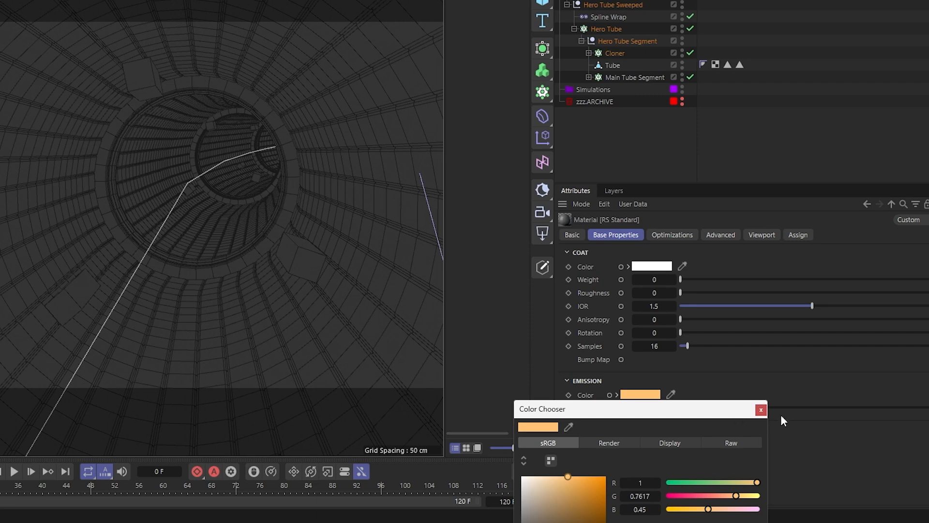
click(761, 410)
- Set the material's emission weight to 1 and its base color weight to 0
double_click(643, 407)
text(1)
key(Return)
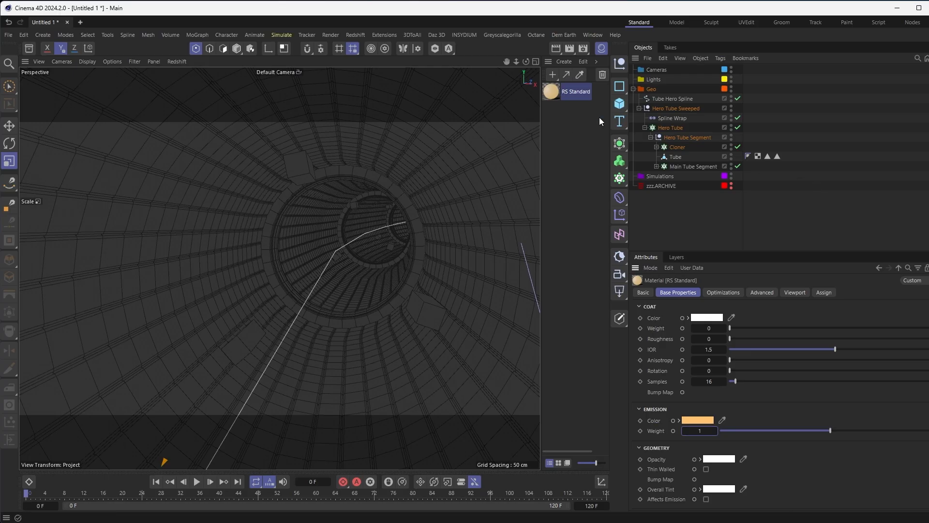
scroll(660, 354, up, 10)
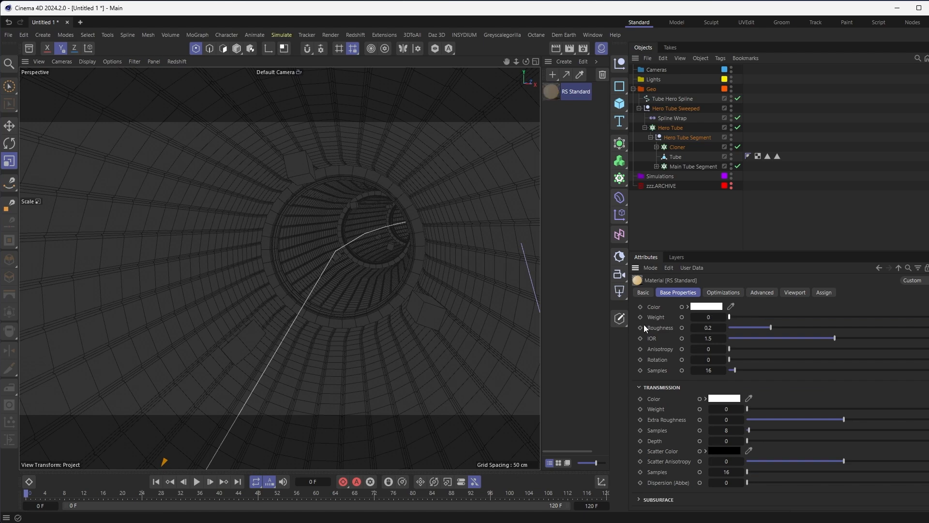
scroll(654, 365, up, 5)
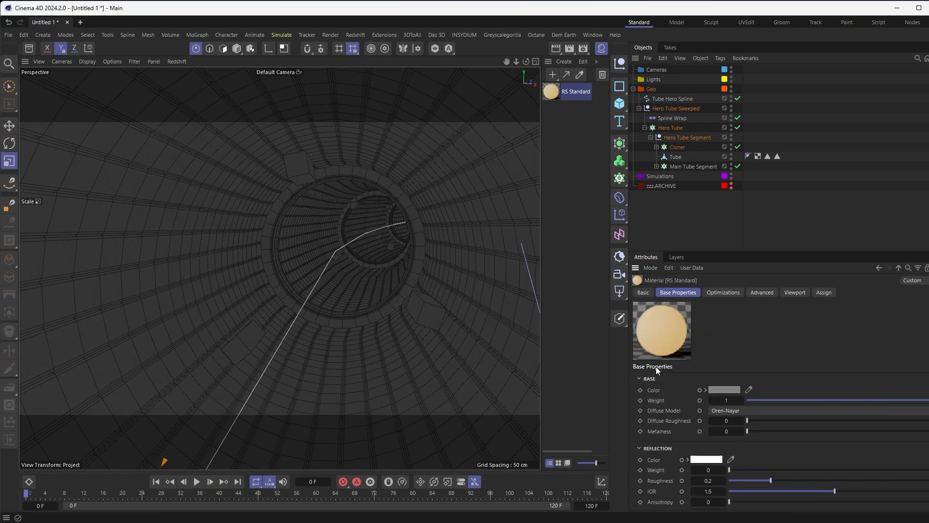
drag(761, 401, 679, 399)
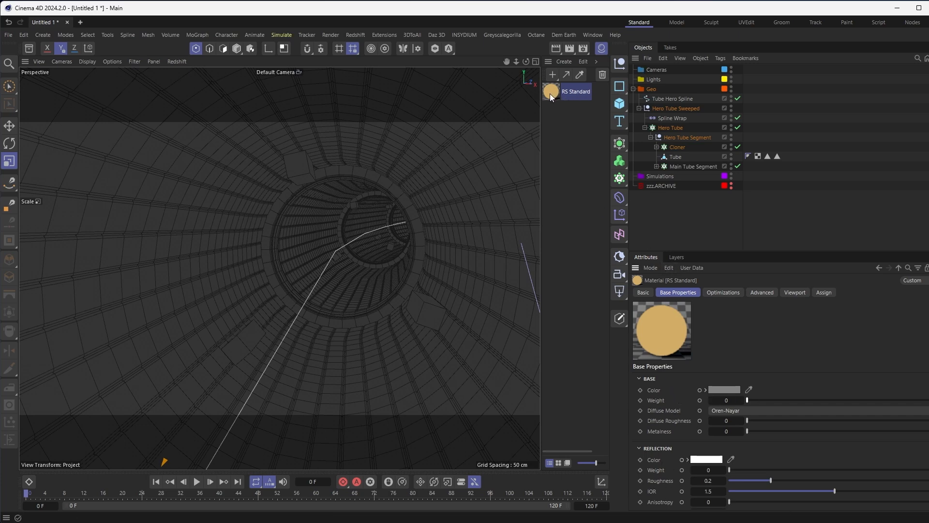
- Apply the emissive RS Standard material to the cube cloner in Hero Tube Segment
drag(546, 98, 678, 146)
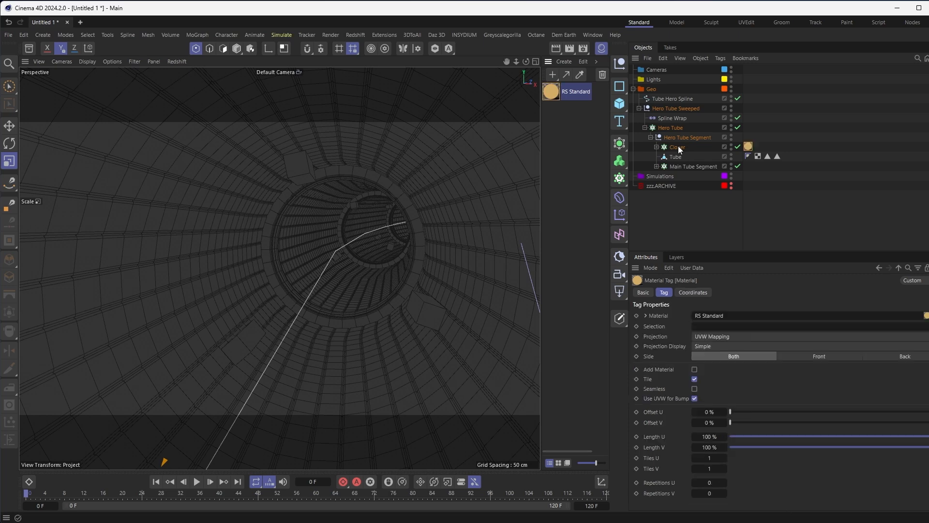
scroll(411, 253, down, 5)
scroll(389, 259, up, 5)
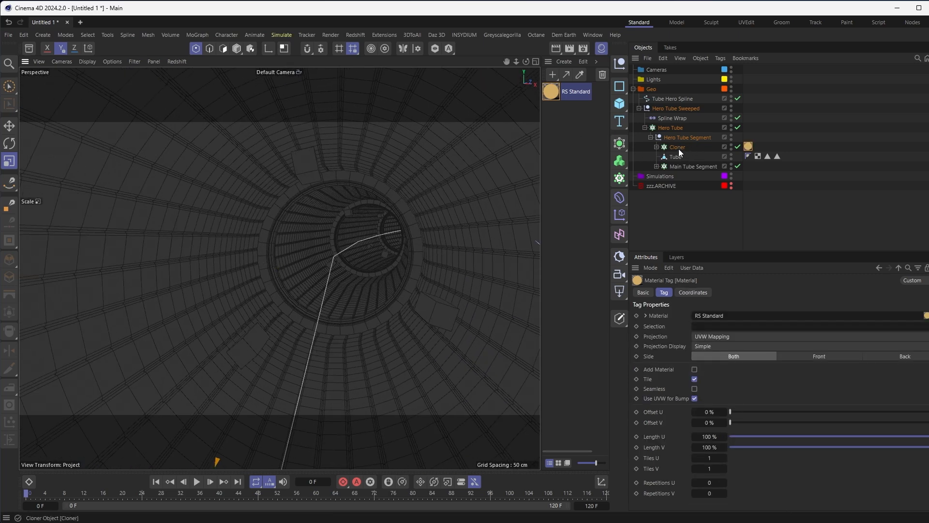
- Add a Redshift Object tag to the cube cloner, override its visibility and turn off Primary Ray Visible
right_click(678, 149)
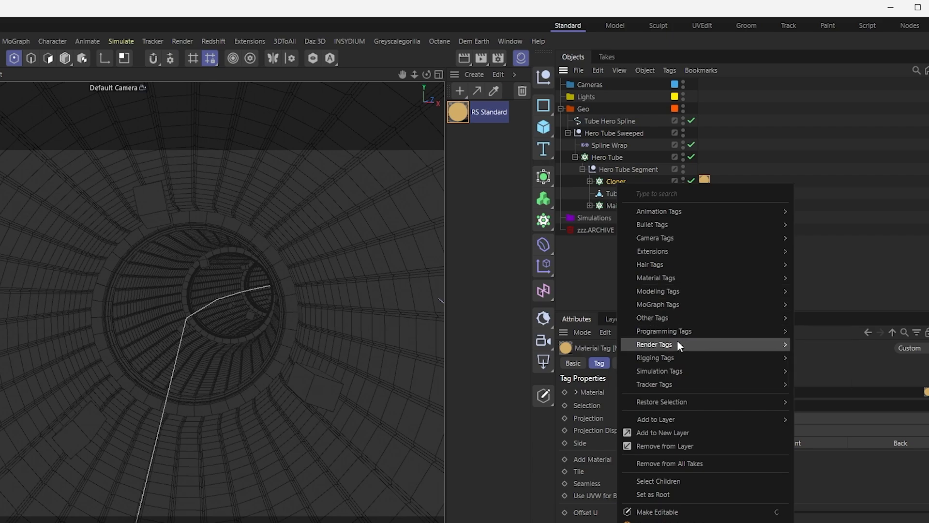
mouse_move(677, 343)
click(832, 392)
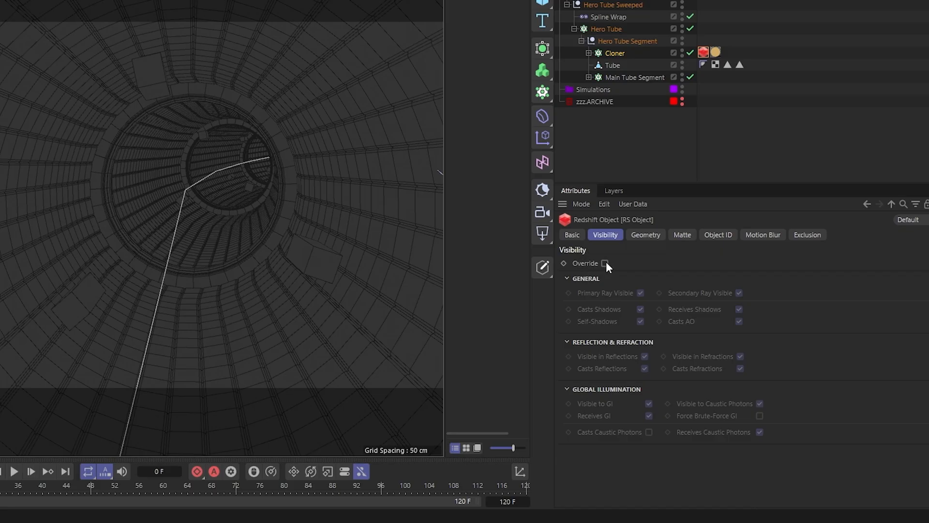
click(669, 315)
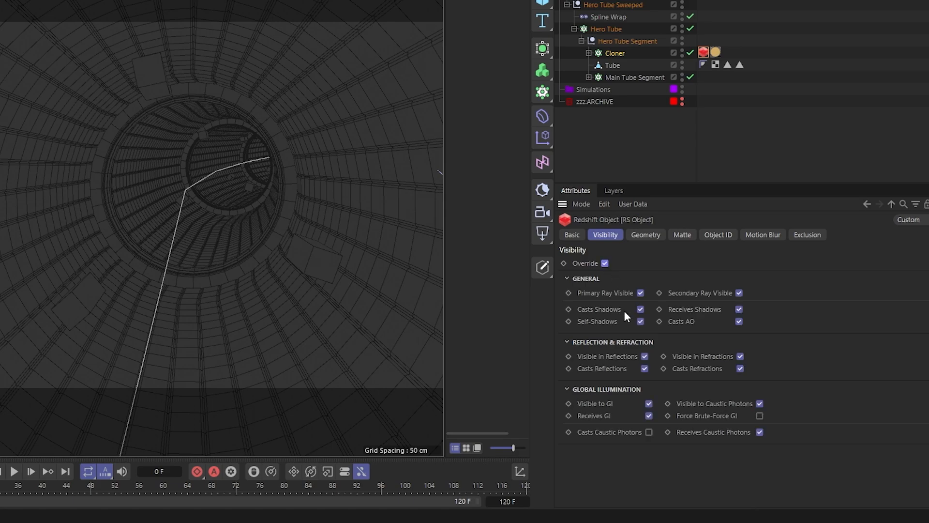
click(640, 293)
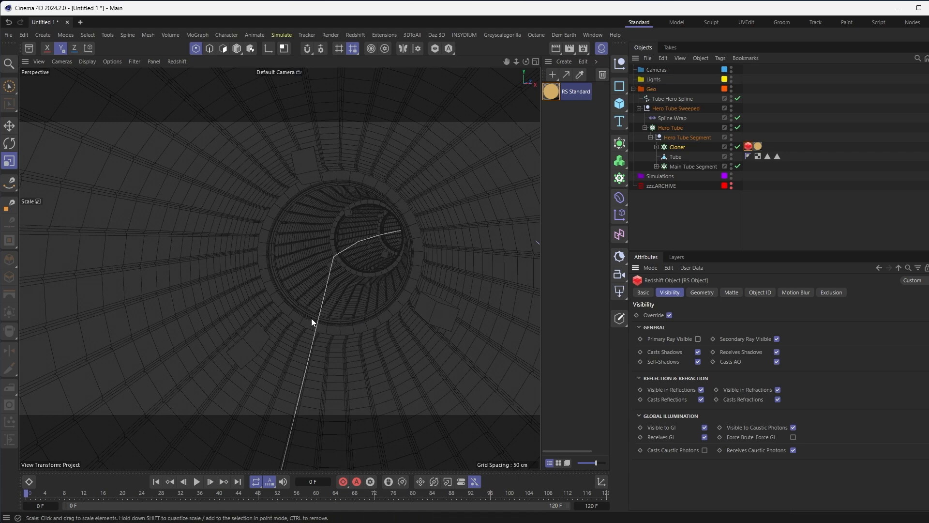
- Open the Redshift RenderView, resize it beside the object list and examine the tunnel's lighting in the live render
click(359, 33)
click(369, 110)
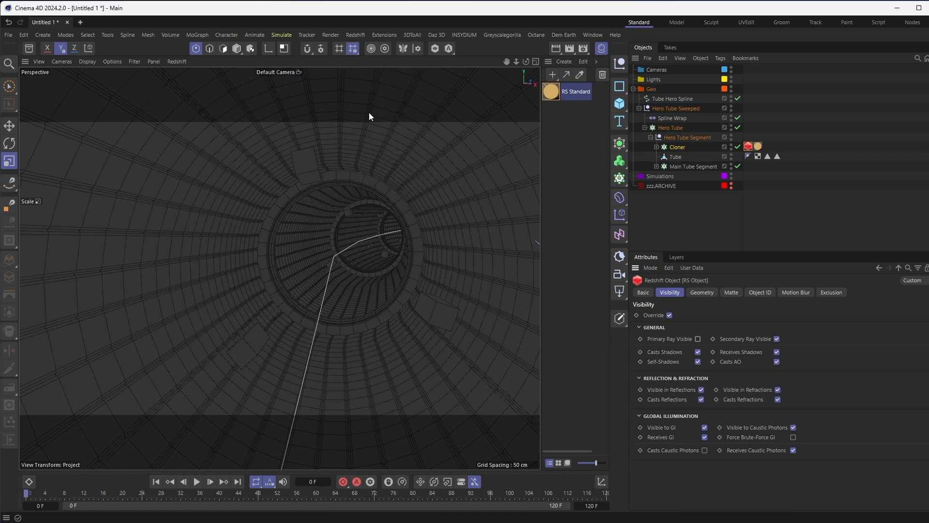
click(392, 133)
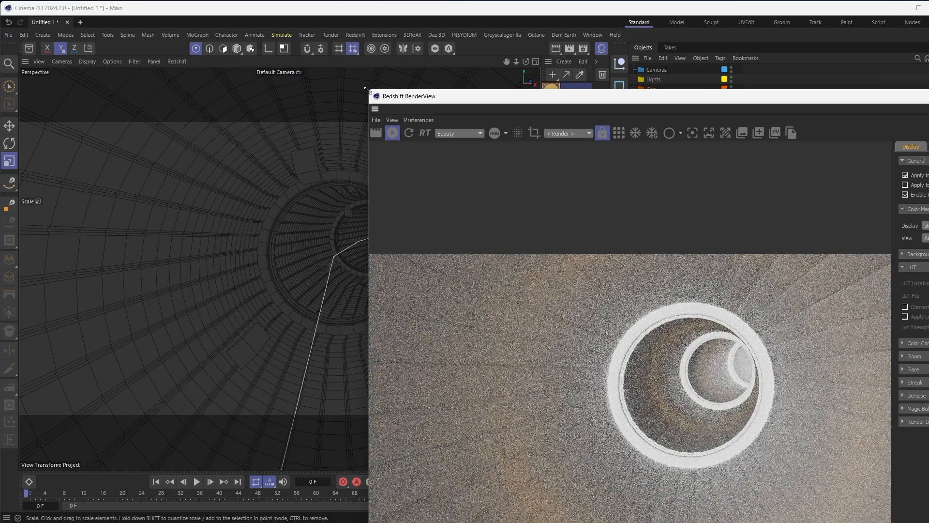
drag(372, 93, 624, 265)
drag(896, 268, 402, 77)
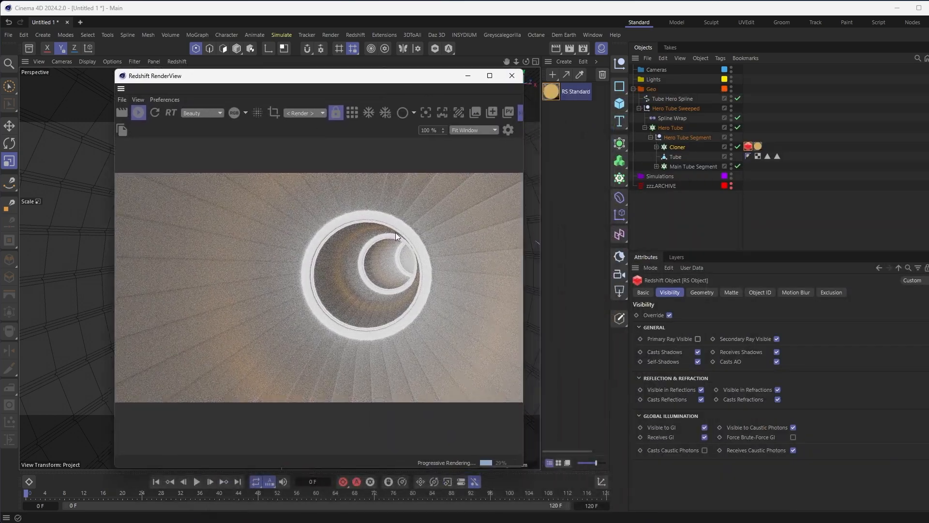
drag(305, 77, 696, 70)
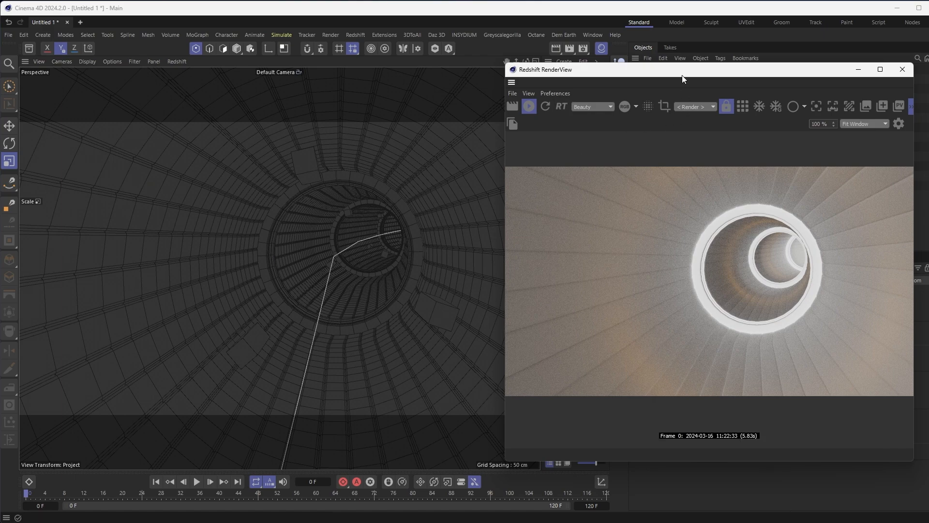
drag(682, 75, 204, 54)
- Compare renders with the cloner's Primary Ray Visible option switched on and back off, and close the RenderView
click(748, 147)
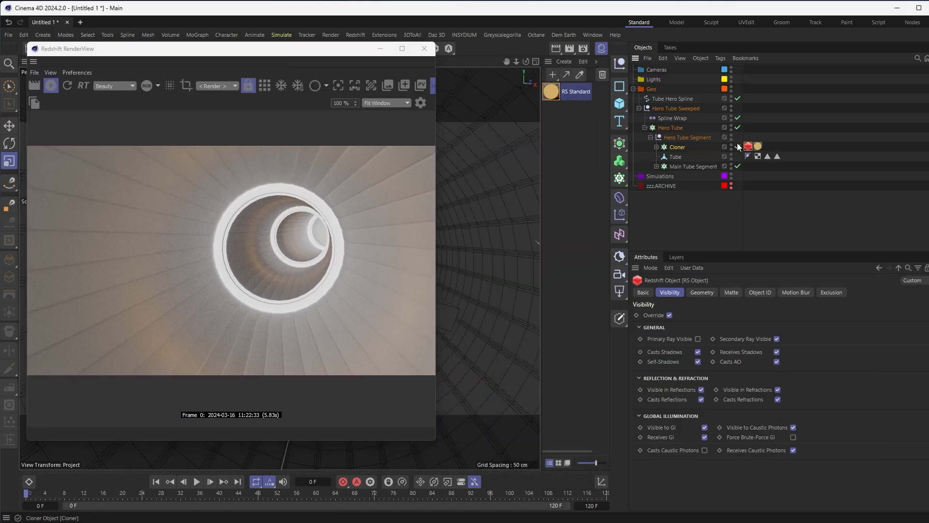
click(698, 339)
click(70, 87)
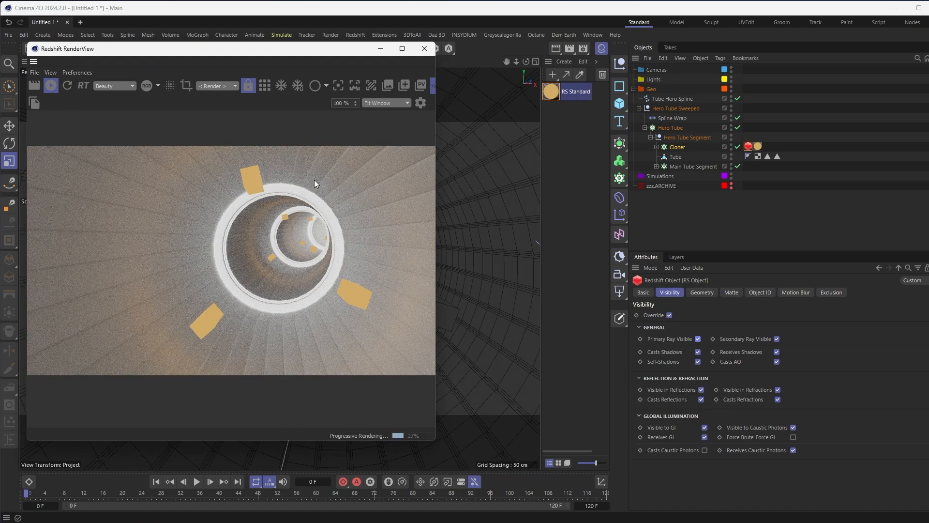
click(702, 342)
click(698, 340)
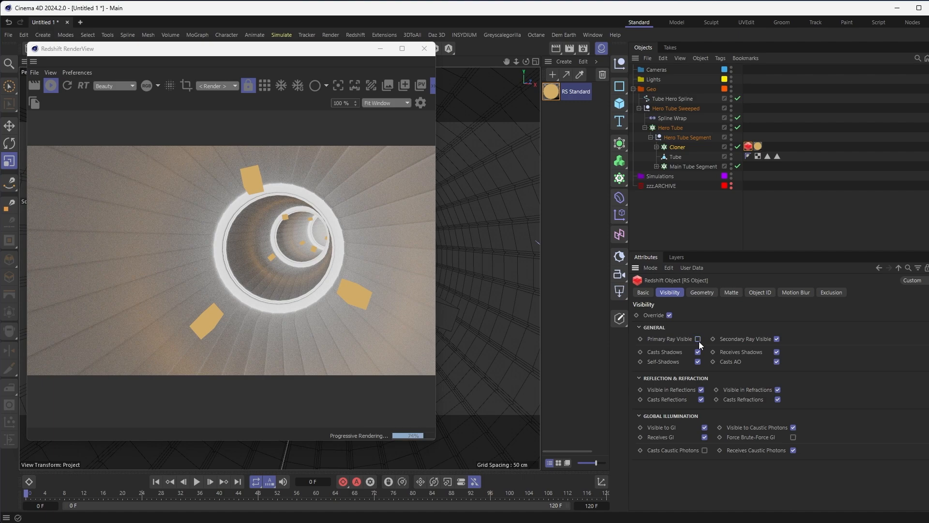
click(69, 88)
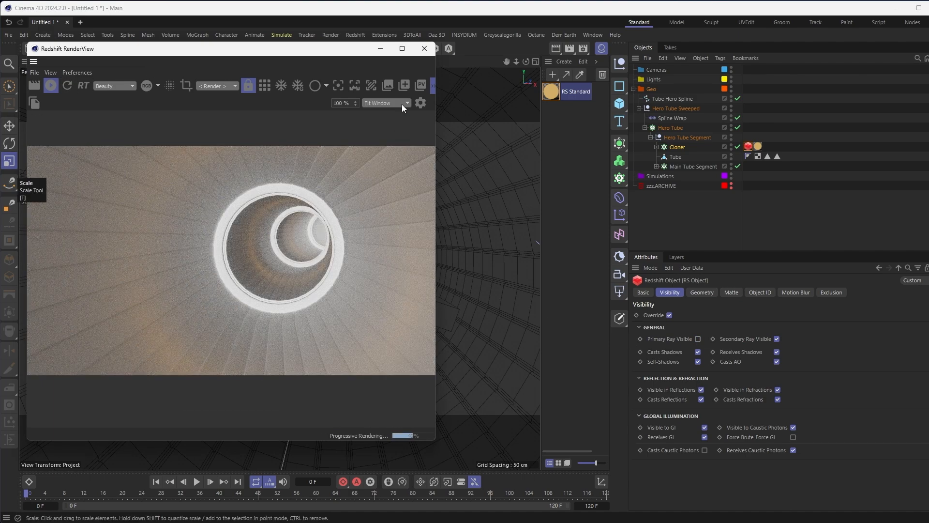
click(424, 49)
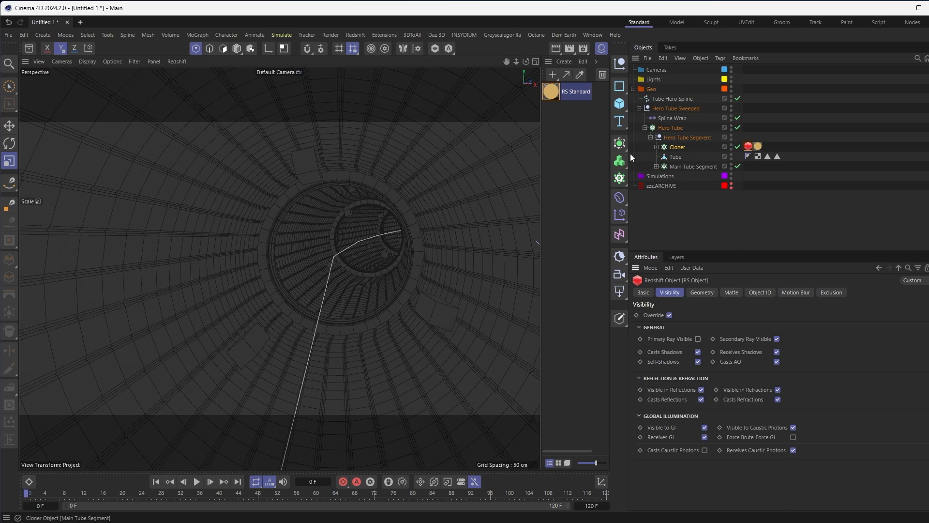
- Duplicate the light cloner within Hero Tube Segment, naming the original Rectrangle Lights and the copy Dot Lights
ctrl+drag(676, 140, 677, 140)
double_click(678, 156)
text(Rectrangle Lights)
key(Return)
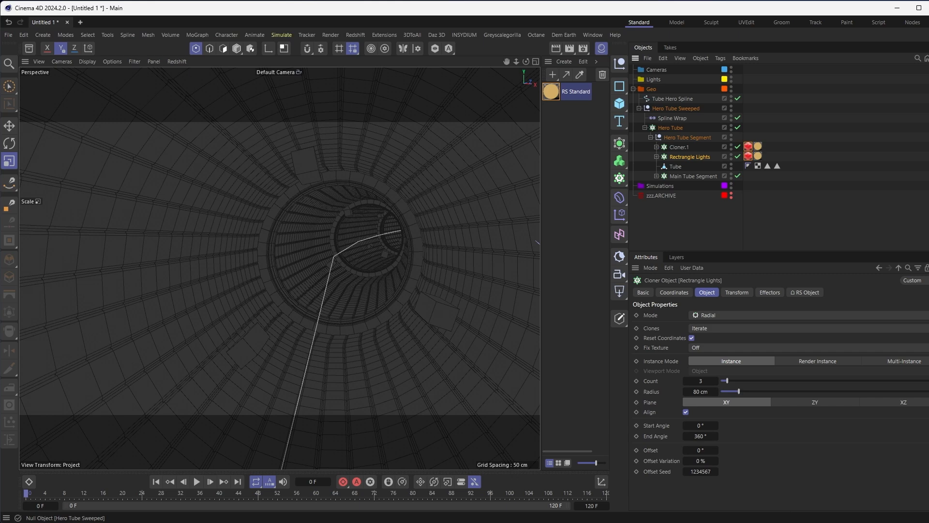
double_click(679, 147)
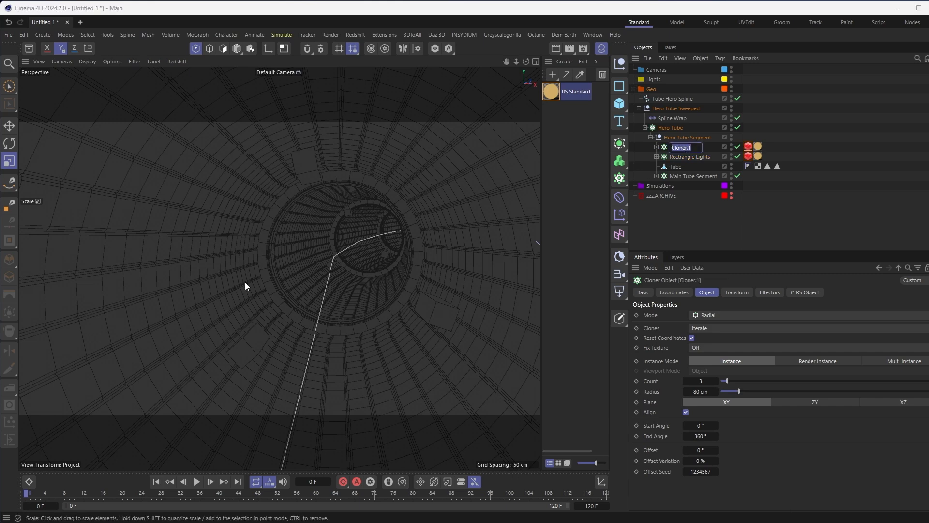
text(Dot Lights)
key(Return)
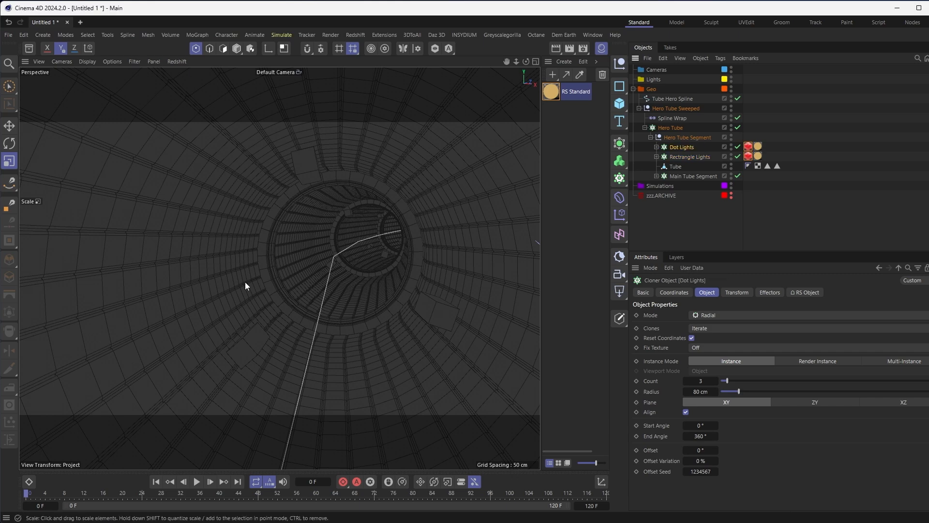
- Add a Sphere primitive to the scene for the Dot Lights cloner
click(620, 106)
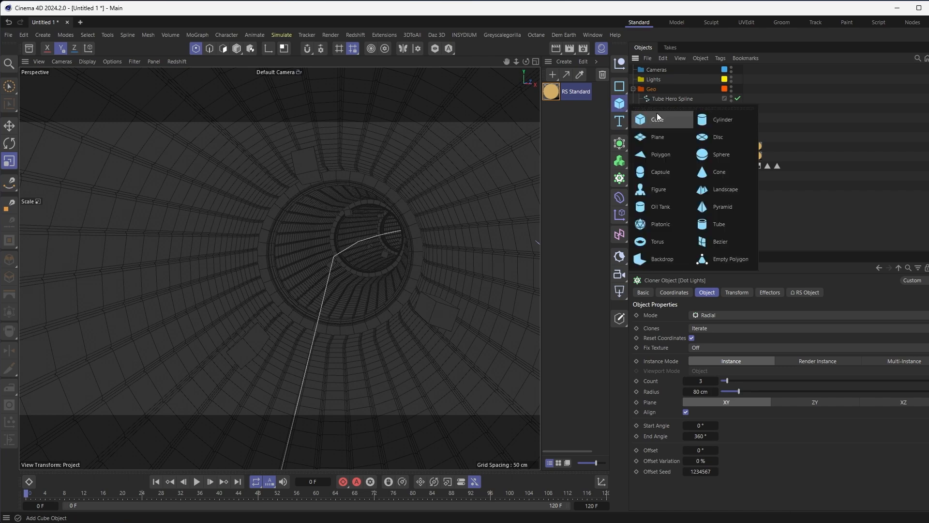
click(725, 157)
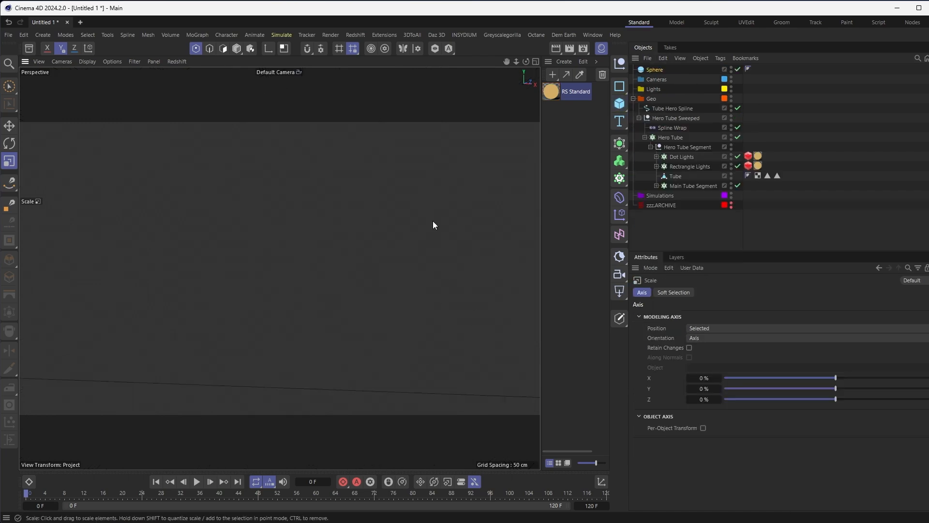
drag(407, 219, 245, 318)
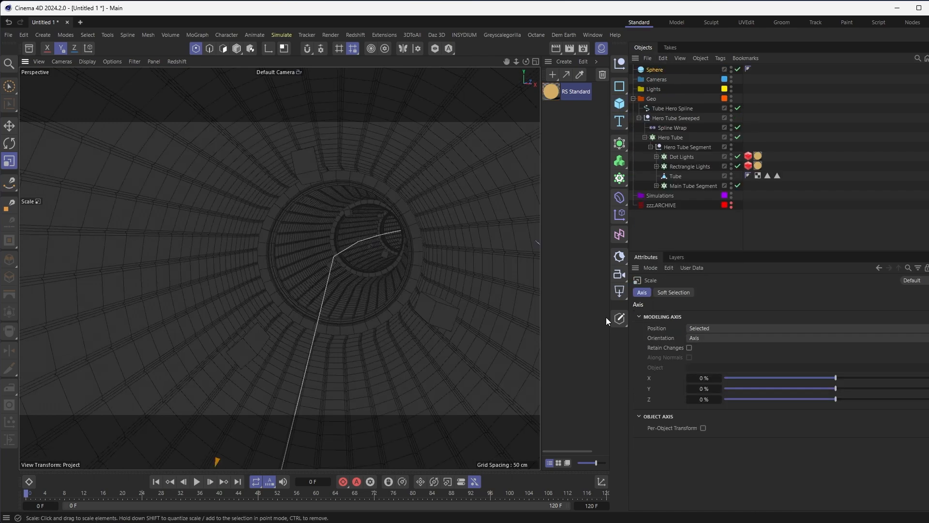
- Place the Sphere inside the Dot Lights cloner and delete the cube left in it
drag(663, 70, 682, 157)
click(684, 167)
key(Delete)
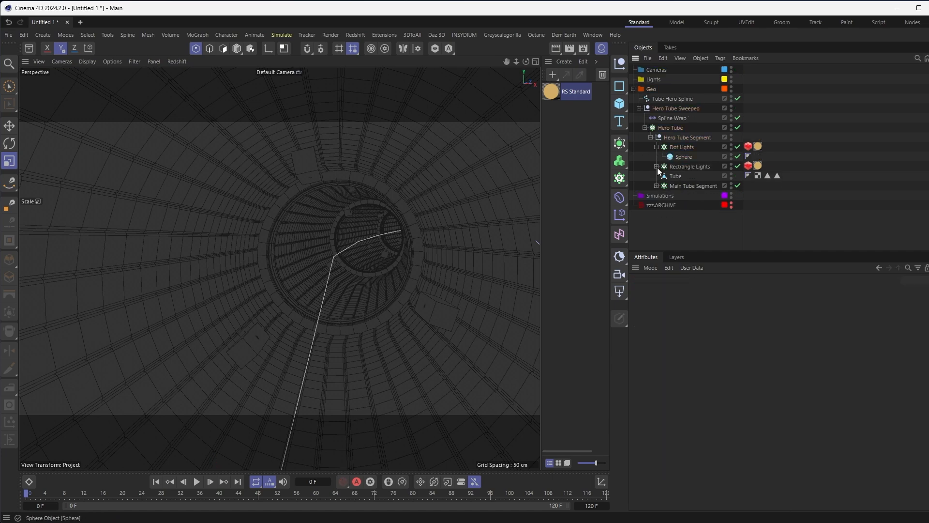
- Shift the Dot Lights cloner's Z position within the tube segment
click(688, 147)
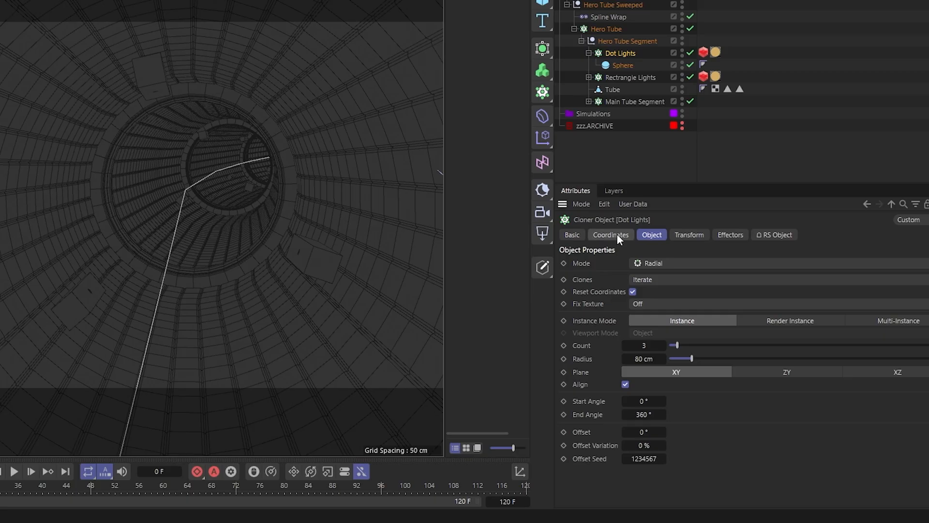
click(674, 292)
mouse_move(619, 308)
mouse_down()
mouse_move(563, 307)
mouse_move(615, 307)
mouse_up()
click(750, 64)
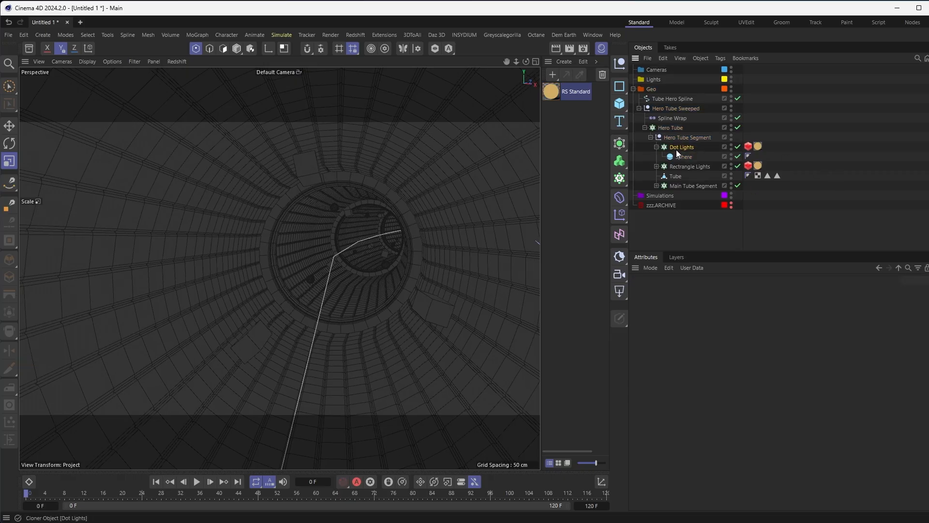
- Set the Dot Lights cloner's radius to 59 cm and its count to 5
click(613, 54)
click(707, 292)
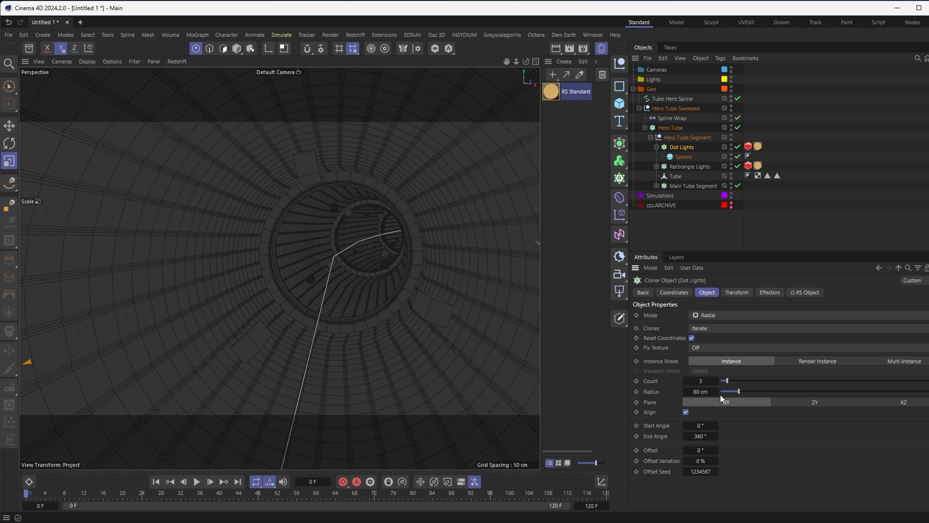
drag(737, 395, 734, 397)
click(715, 382)
click(716, 382)
- Duplicate the orange RS Standard material for Dot Lights and set the copy's emission color to light blue, RGB 0.45, 0.8258, 1
drag(554, 100, 556, 123)
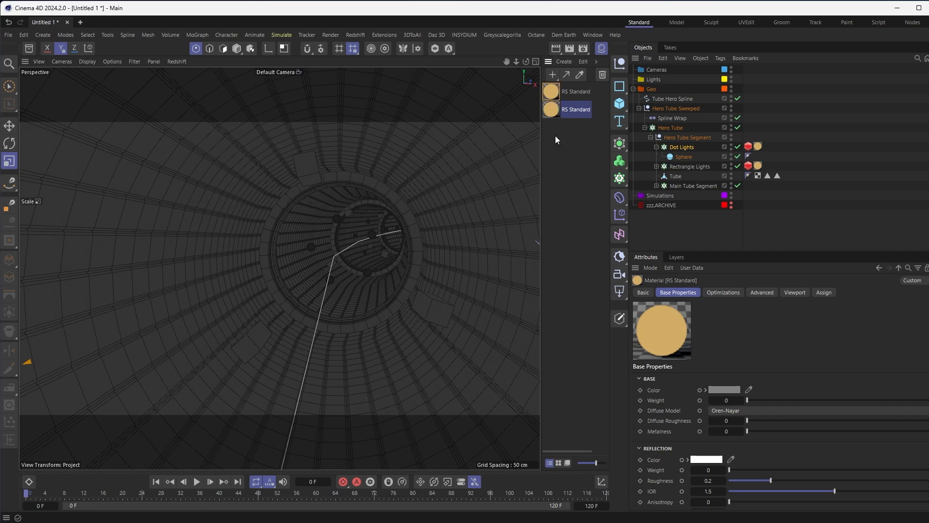
drag(784, 156, 758, 147)
scroll(661, 431, down, 8)
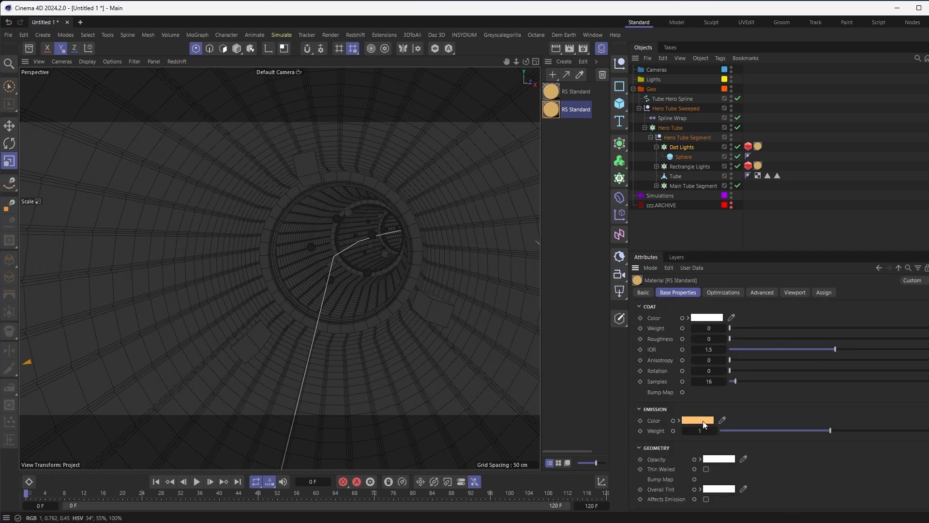
click(703, 423)
click(640, 522)
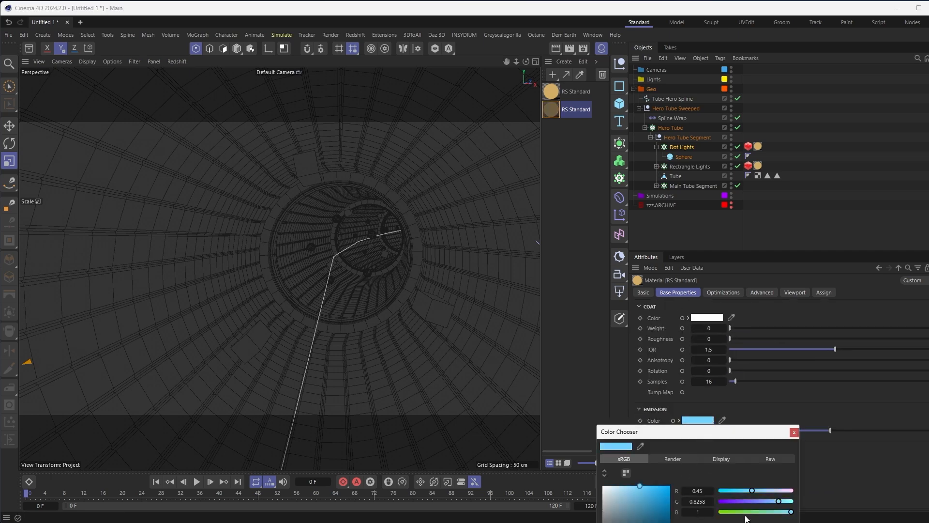
click(793, 432)
- Open the Redshift RenderView to examine the tunnel lit with the dot lights, and close it again
click(358, 34)
click(388, 123)
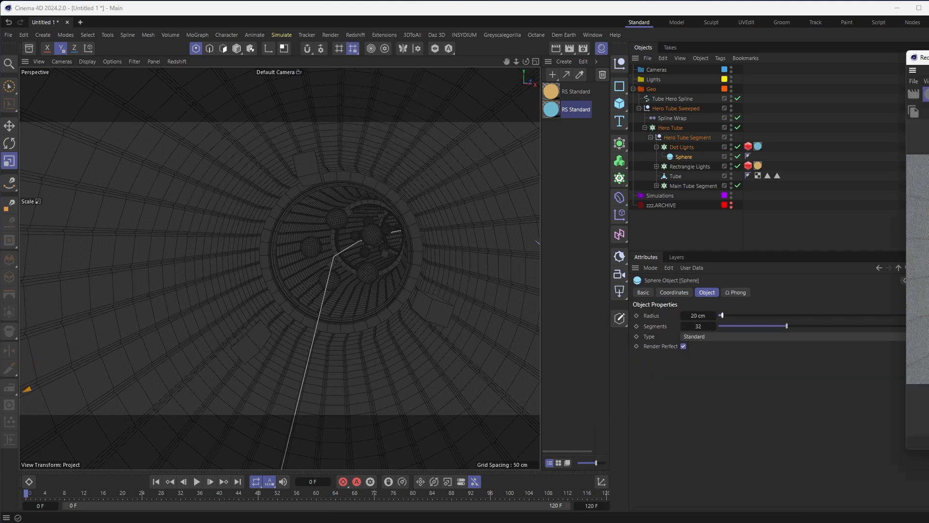
drag(928, 57, 309, 81)
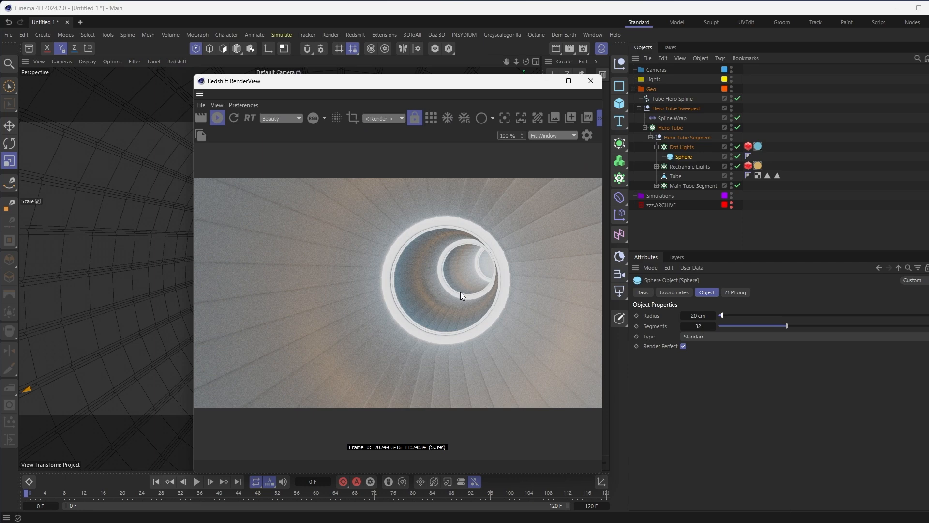
click(590, 80)
- Rename the Tube object in Hero Tube Segment as Coupler
alt+drag(299, 296, 393, 229)
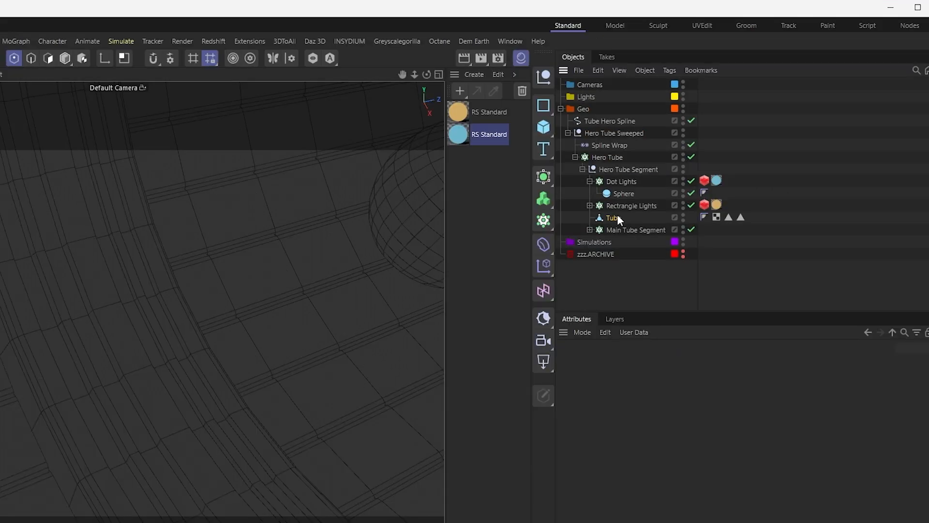
click(676, 176)
double_click(613, 218)
text(Coupler)
key(Return)
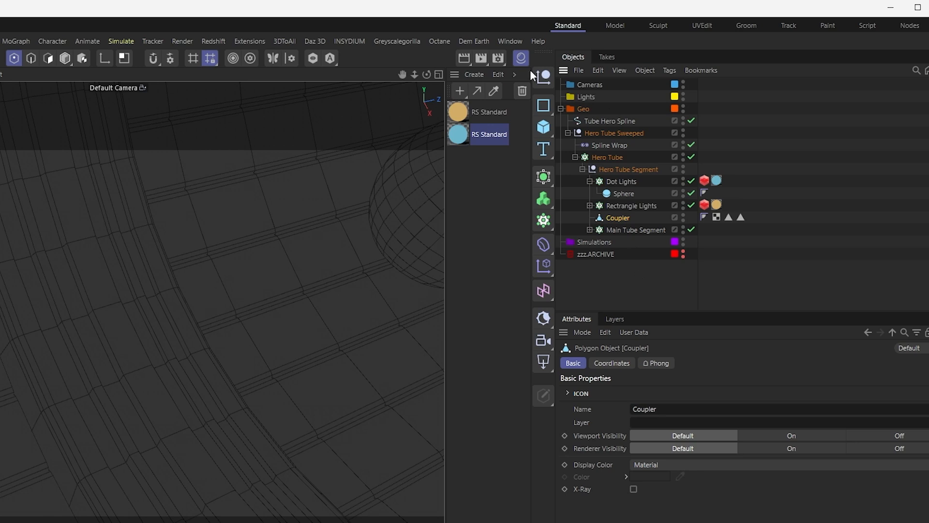
- Apply the orange material to the Coupler's first polygon selection and the blue material to Polygon Selection.1
drag(457, 117, 620, 219)
drag(730, 218, 649, 412)
drag(504, 141, 618, 217)
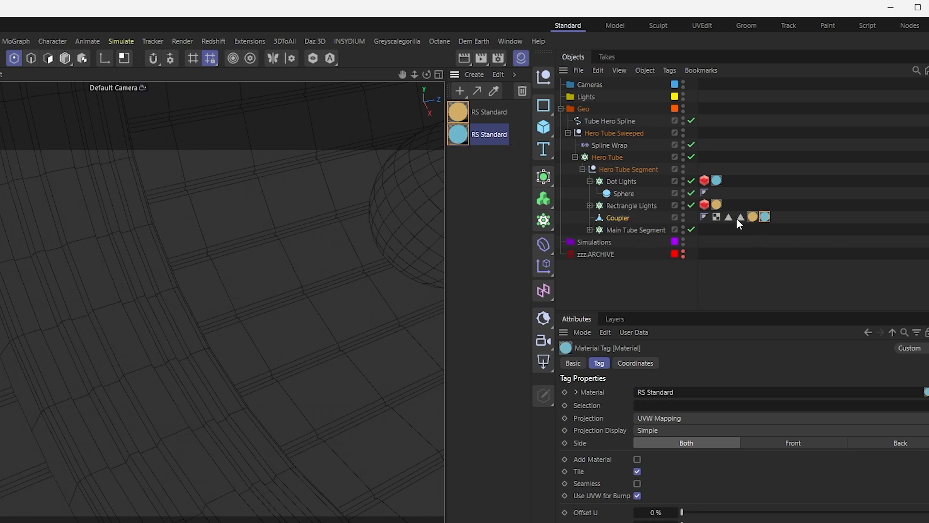
drag(741, 219, 640, 408)
- Set the radius of the Sphere in Dot Lights to 5 cm
alt+drag(101, 355, 1, 300)
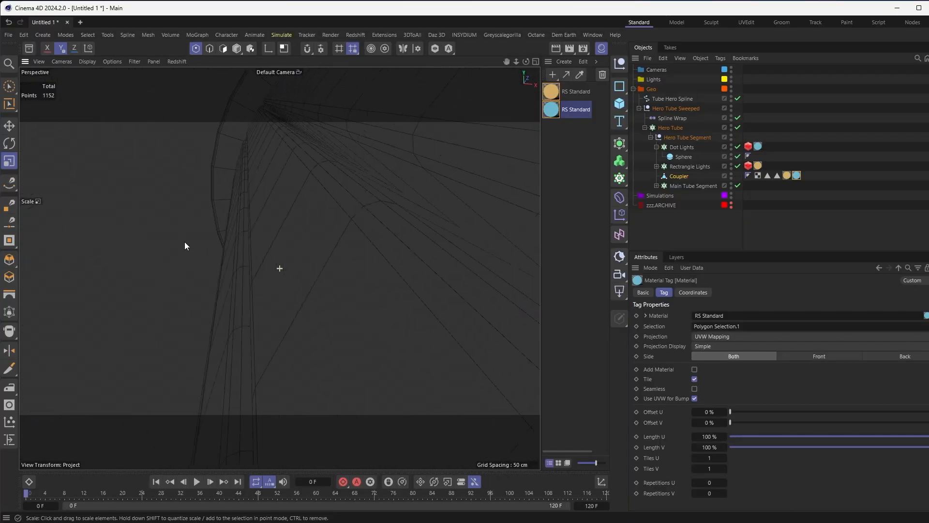
alt+right_drag(185, 243, 1, 218)
alt+right_drag(413, 276, 1, 203)
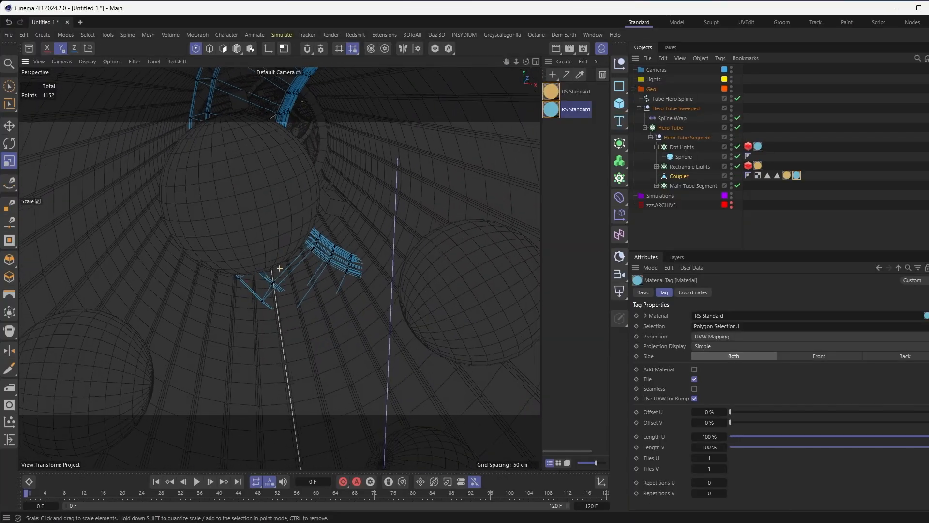
alt+right_drag(390, 316, 301, 326)
alt+drag(301, 326, 292, 203)
click(290, 204)
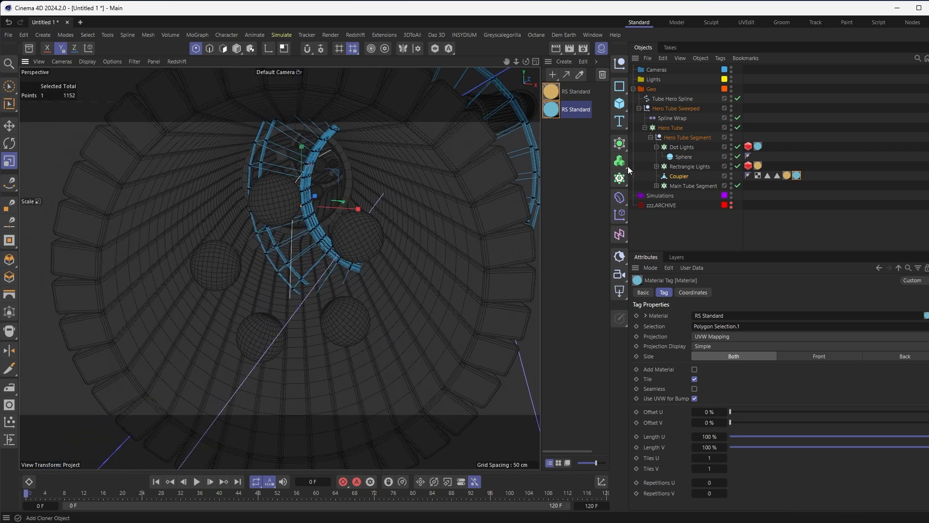
click(690, 157)
mouse_move(700, 319)
mouse_down()
mouse_move(687, 319)
mouse_move(702, 316)
mouse_up()
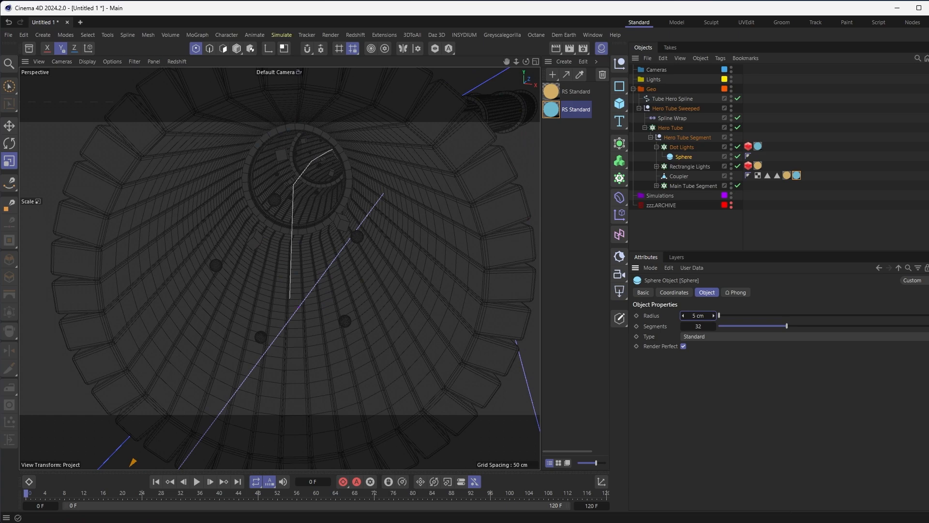
- Readjust the Z position of the Dot Lights cloner to reposition the smaller spheres along the segment
click(679, 147)
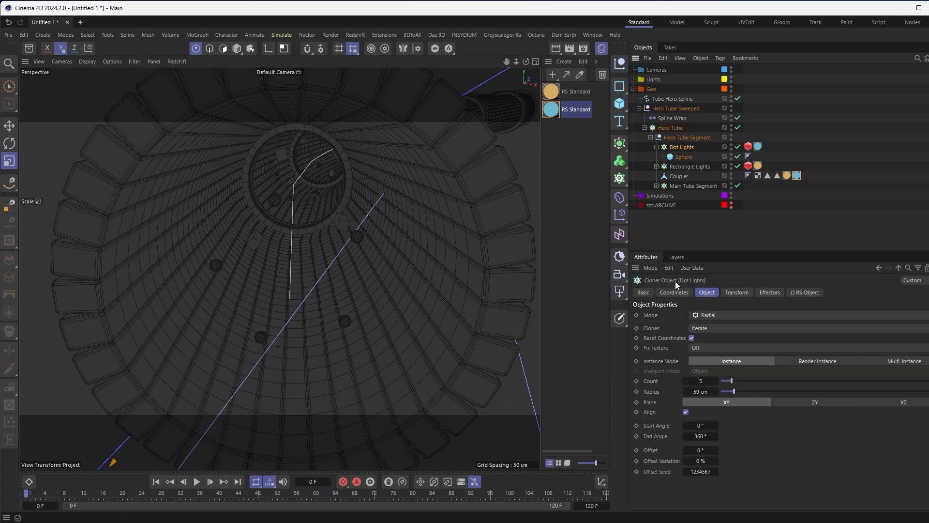
click(674, 292)
drag(679, 350, 705, 350)
- Check the coordinates and size settings of the Cube inside Rectrangle Lights
click(682, 167)
click(656, 166)
click(681, 176)
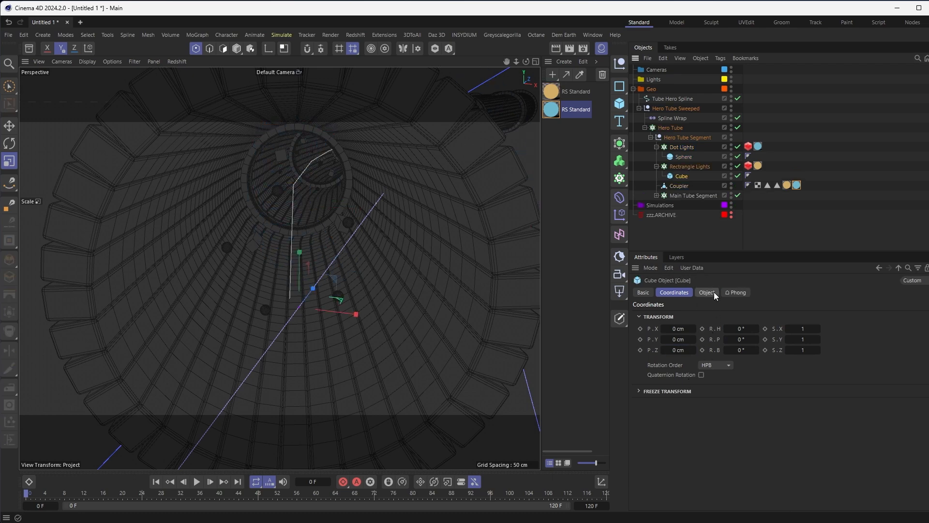
click(707, 292)
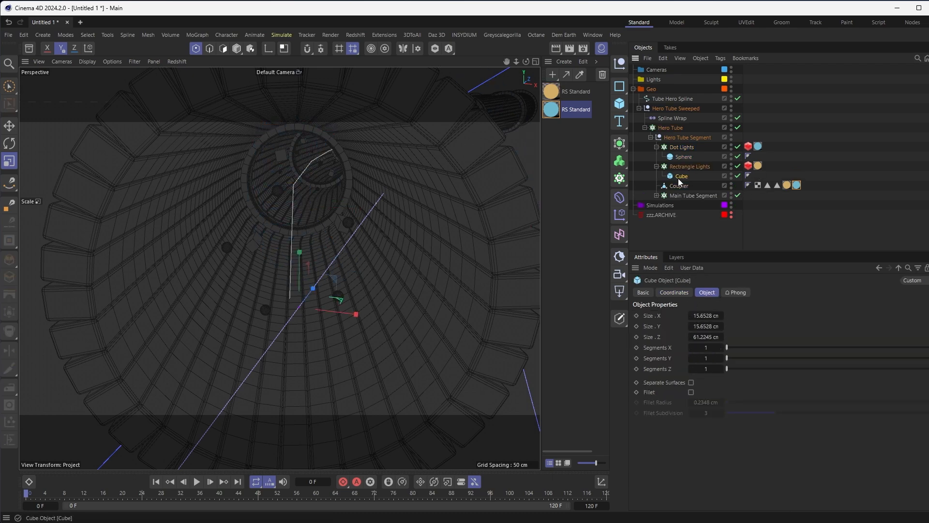
drag(348, 168, 309, 203)
click(691, 231)
- Collapse the Hero Tube and Hero Tube Sweeped hierarchies and frame the perspective view down the tunnel's interior
click(645, 128)
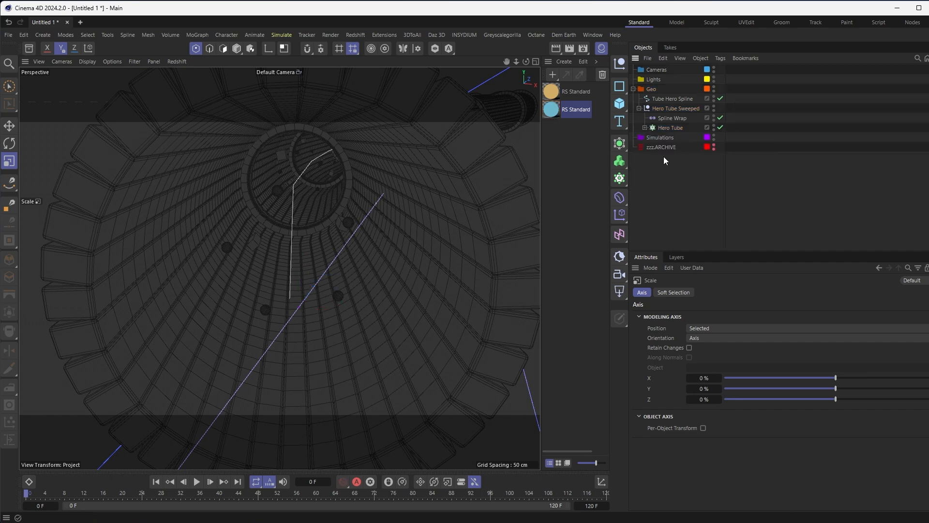
alt+right_drag(292, 194, 308, 187)
alt+middle_drag(308, 187, 283, 217)
alt+drag(283, 217, 308, 275)
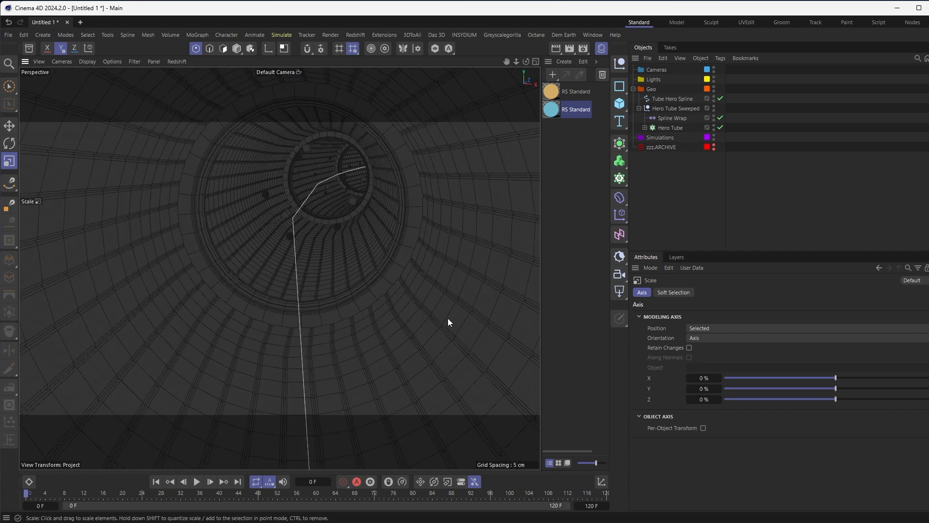
alt+drag(337, 261, 364, 228)
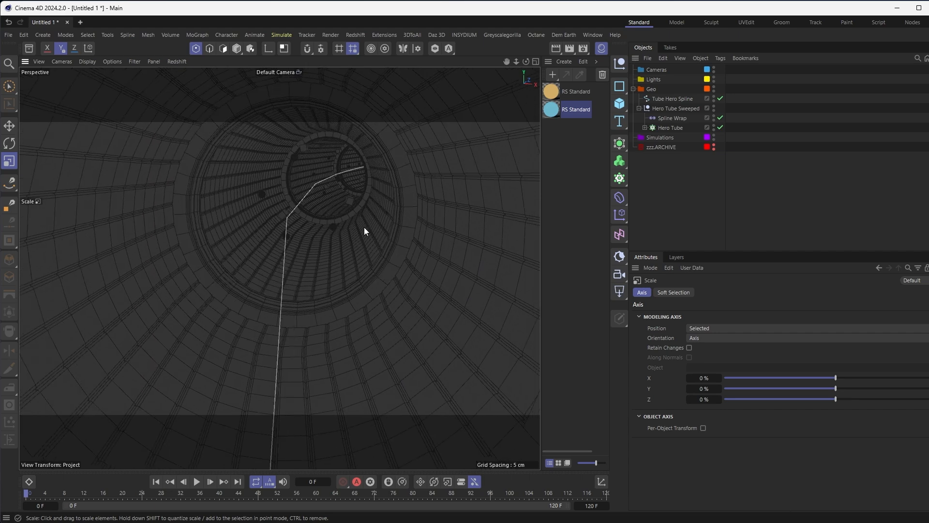
click(639, 108)
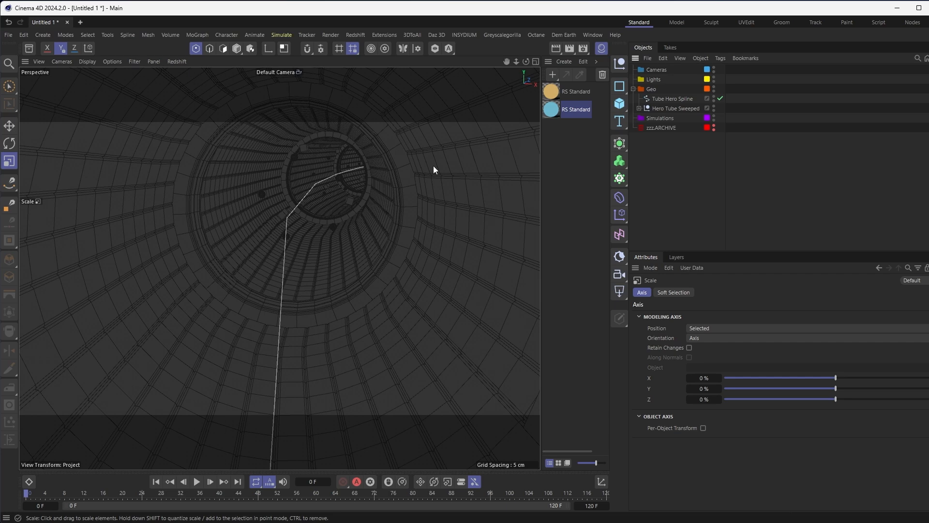
click(711, 197)
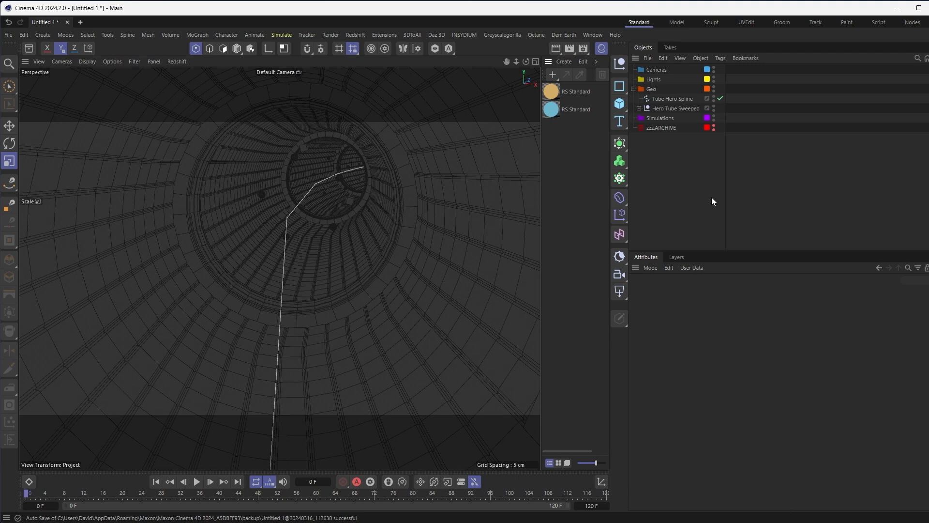
- Add a Redshift Dome Light to the scene
key(shift+c)
text(dome)
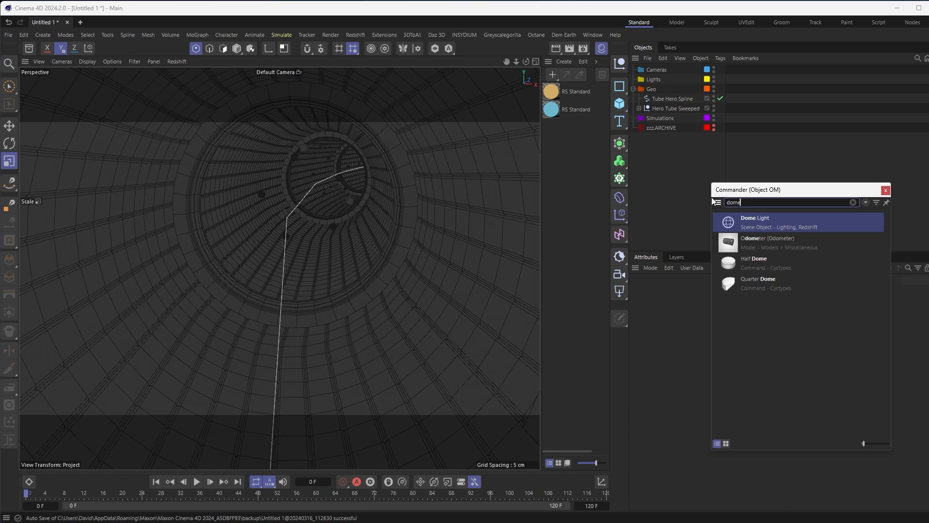
key(Return)
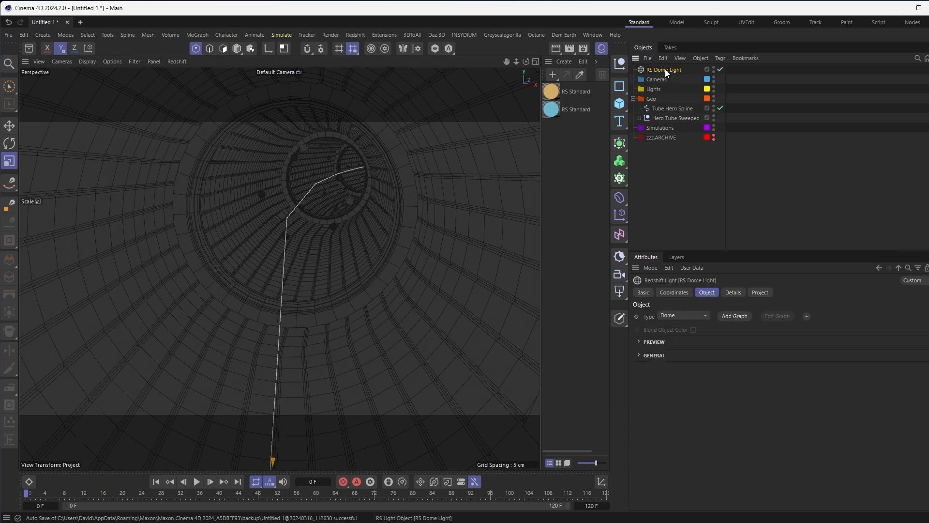
- Set the RS Dome Light's color to black and place the light in the Lights group
click(673, 292)
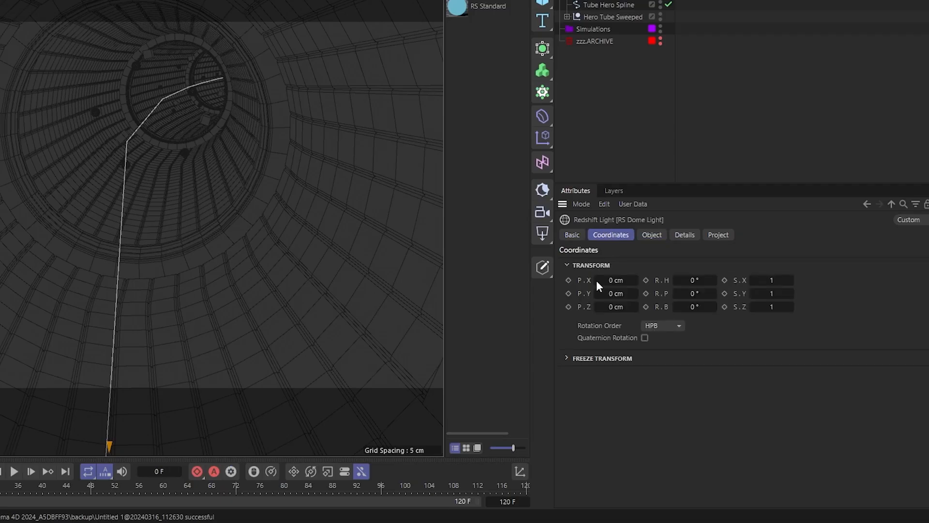
click(652, 234)
click(567, 313)
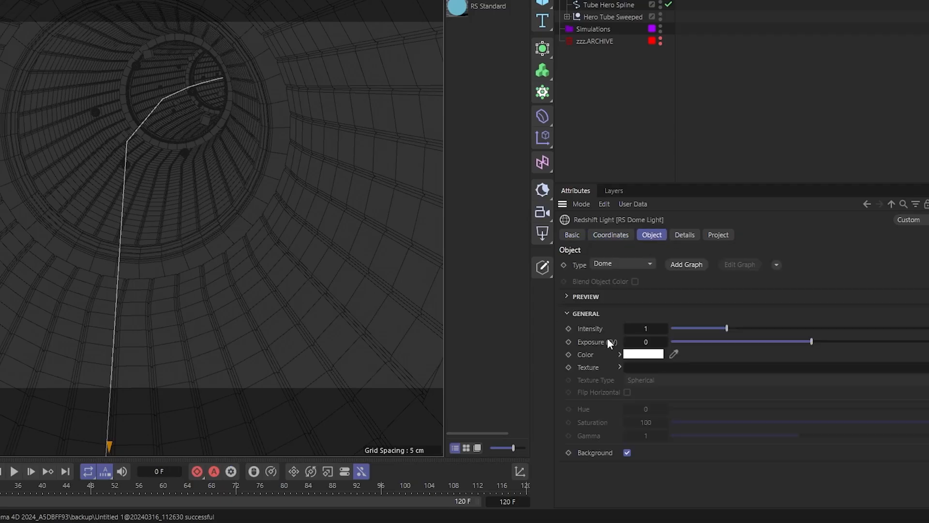
click(643, 356)
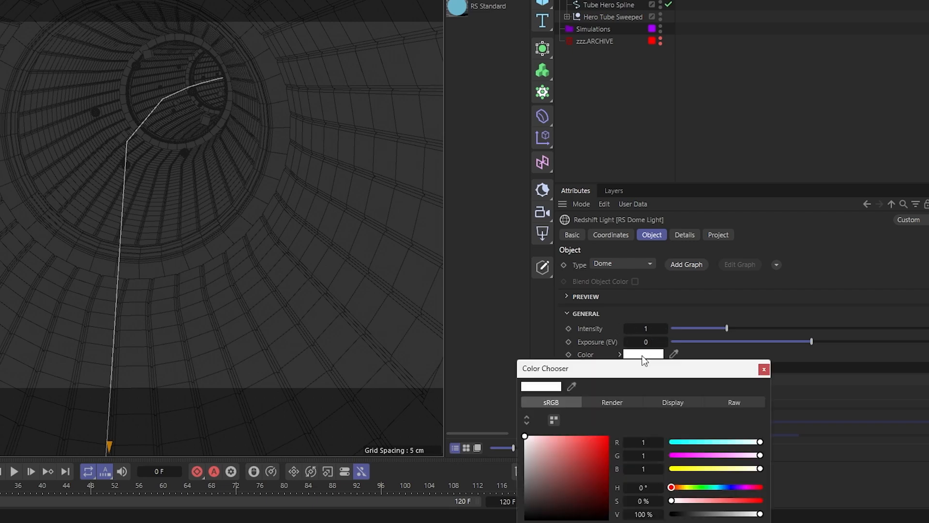
drag(526, 501, 525, 520)
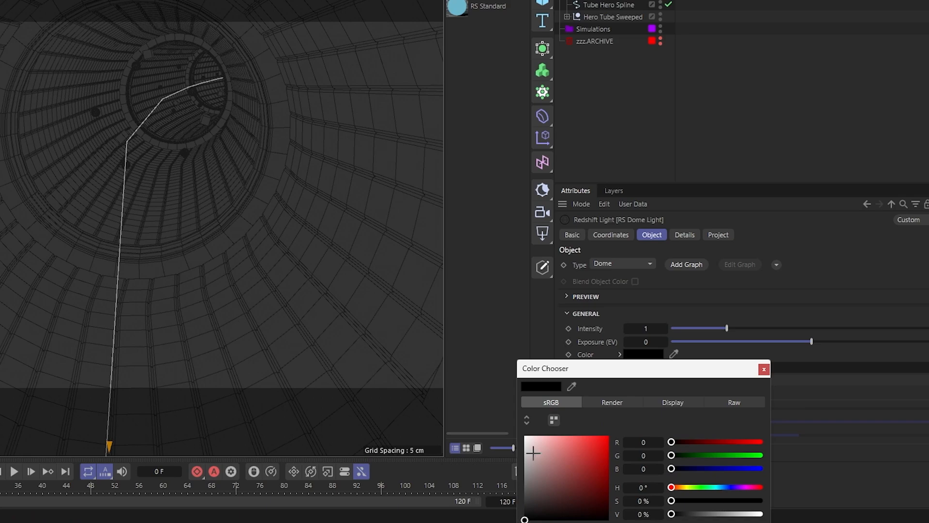
click(763, 369)
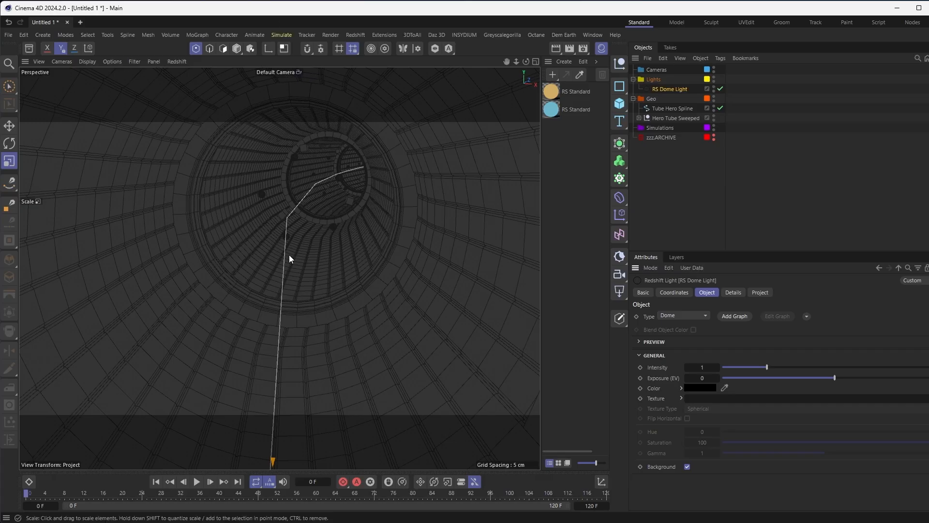
- Open the Redshift RenderView, start the live render and examine the tunnel's lighting with the black dome light
click(349, 34)
click(379, 120)
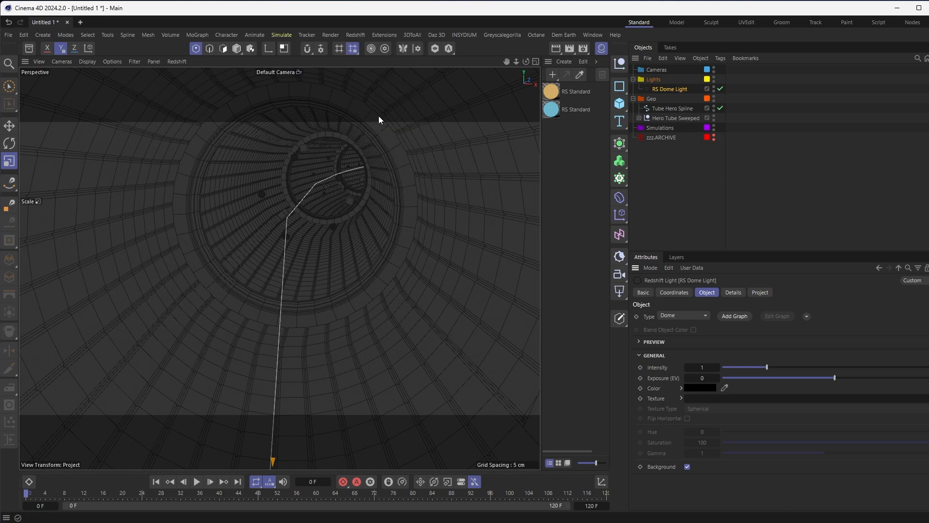
drag(445, 115, 302, 79)
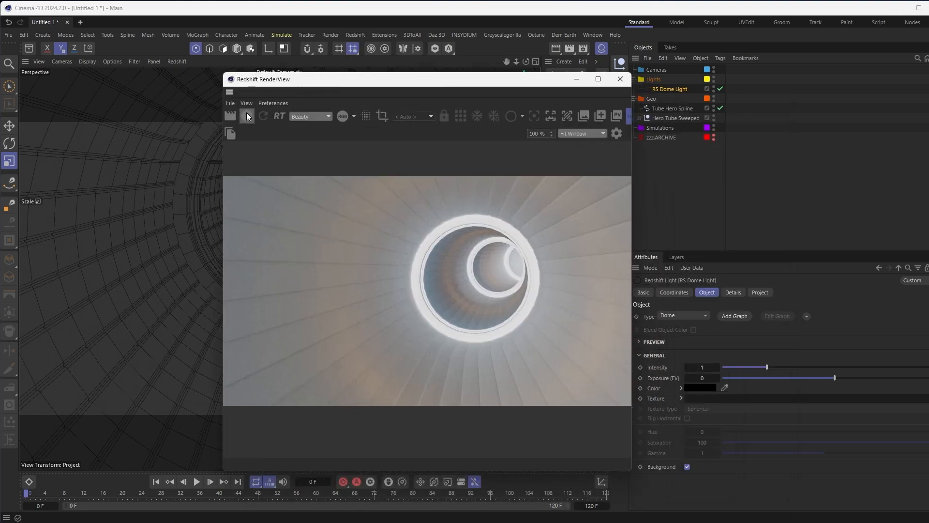
click(247, 116)
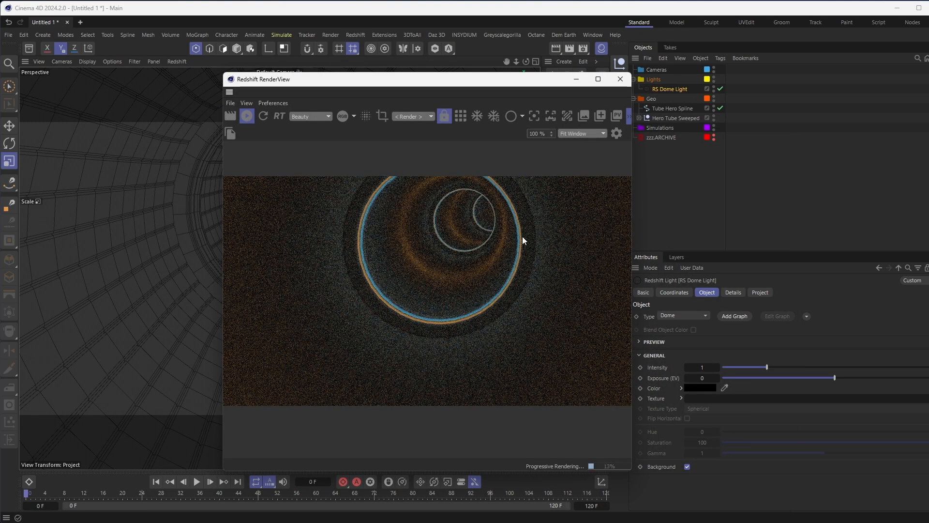
drag(459, 85, 556, 60)
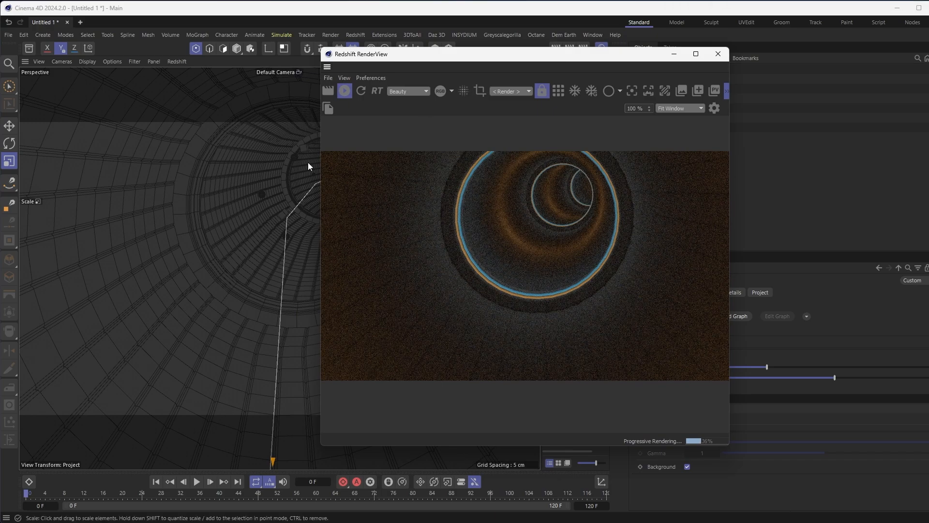
- Dock the Redshift RenderView beside the perspective viewport, widen it, and reframe the tunnel's interior
alt+drag(261, 205, 256, 276)
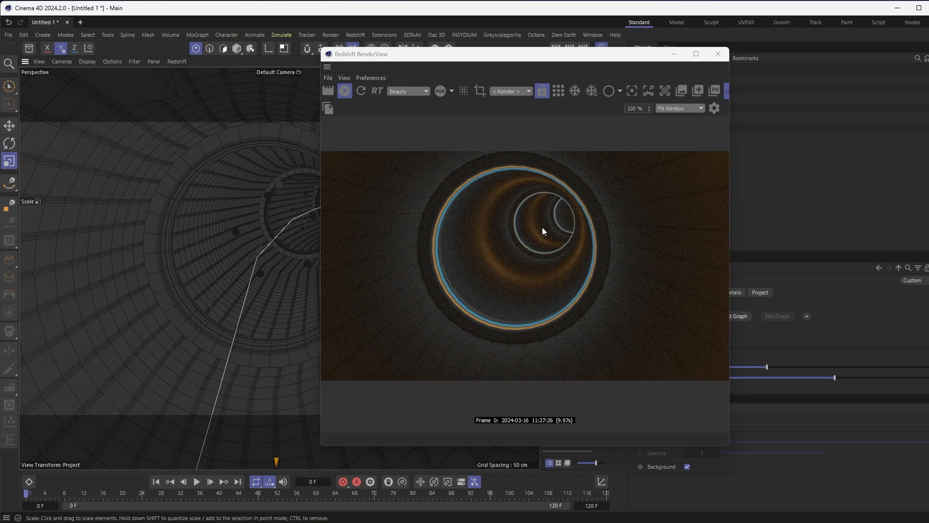
drag(557, 54, 883, 71)
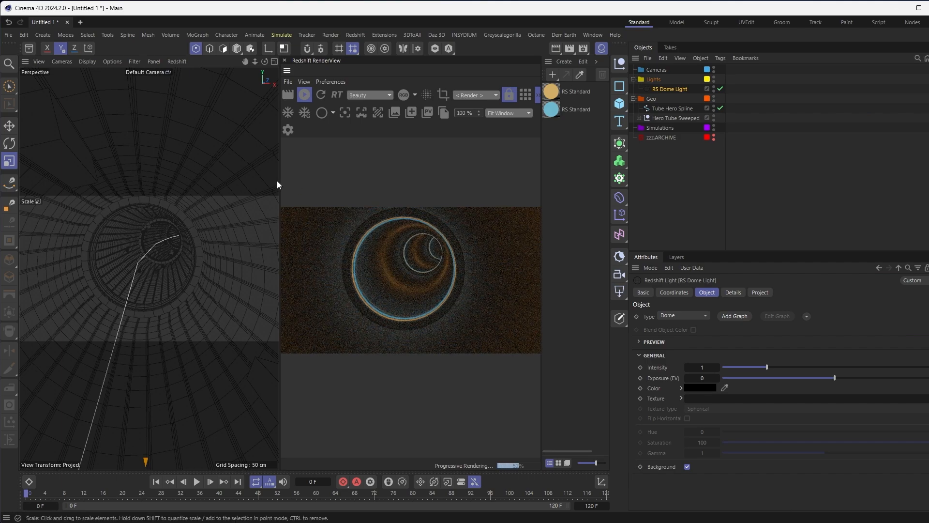
drag(279, 187, 152, 184)
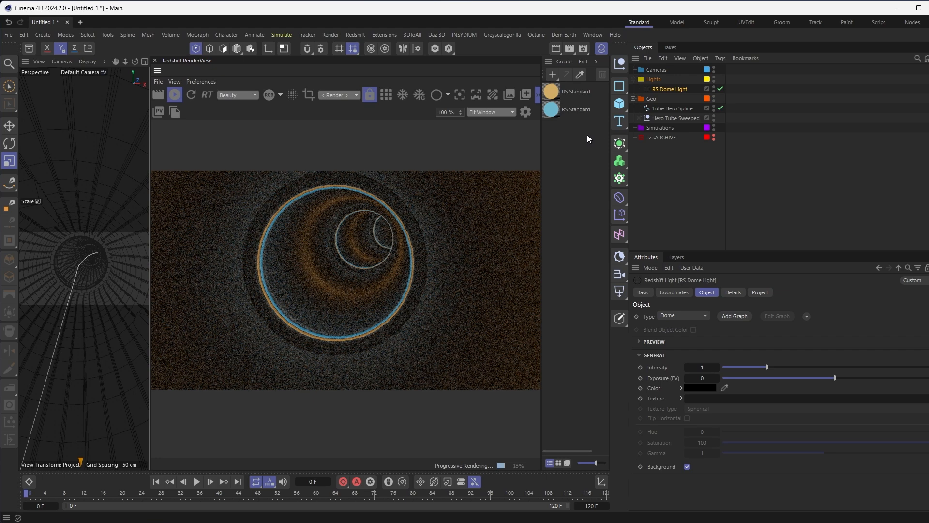
- Create a Redshift Standard material with metalness 1 and a reflection IOR of 2.376
click(561, 63)
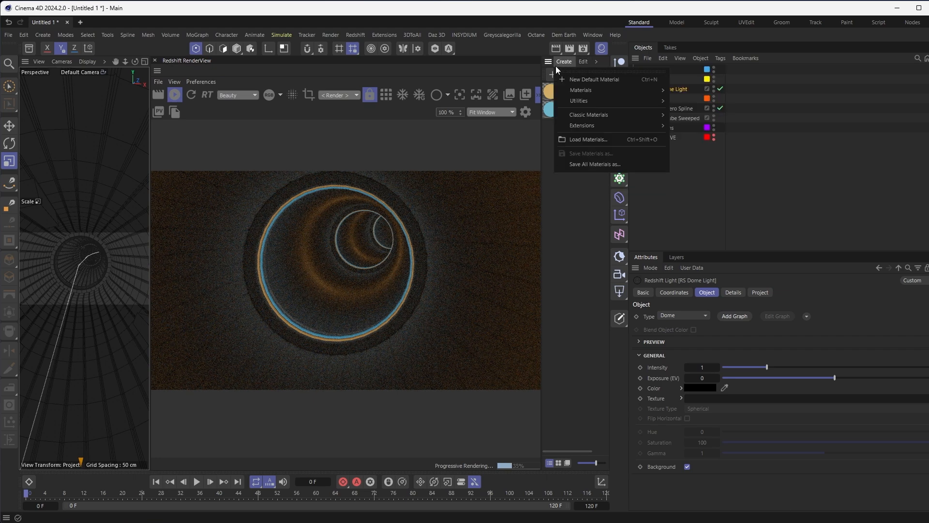
mouse_move(569, 100)
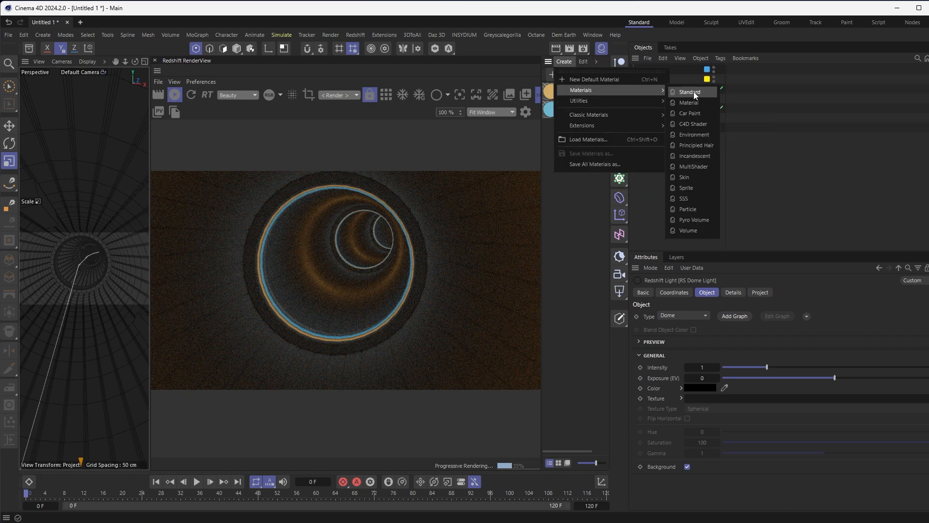
click(697, 89)
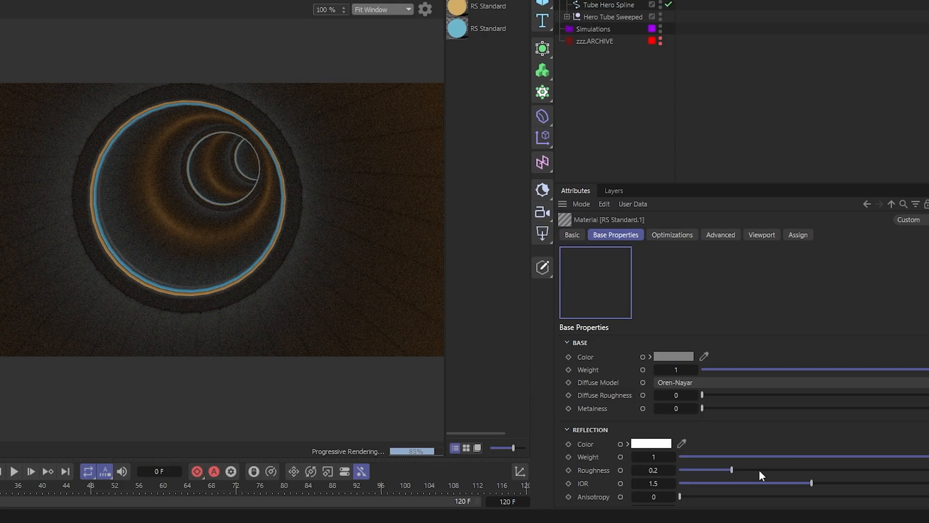
drag(702, 408, 927, 408)
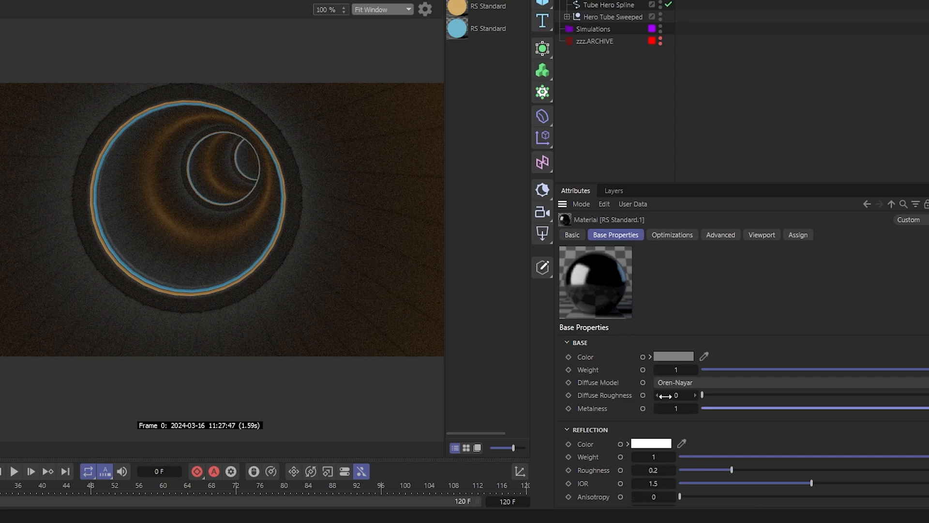
click(700, 484)
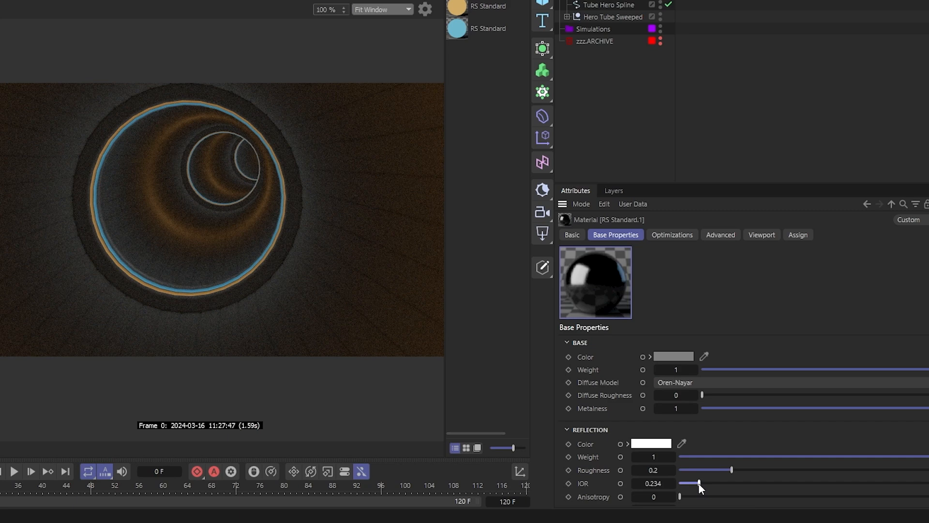
click(889, 483)
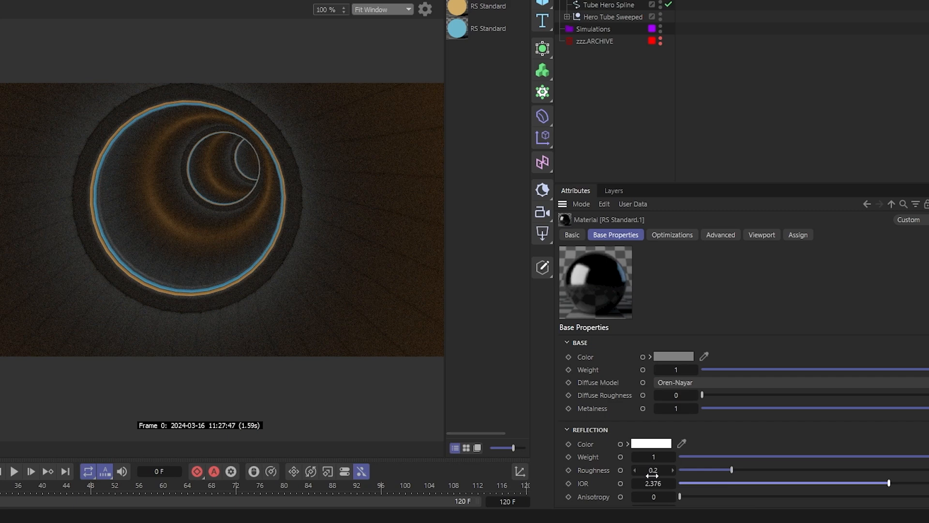
- Set the new material's reflection roughness to 0.1
drag(757, 470, 779, 470)
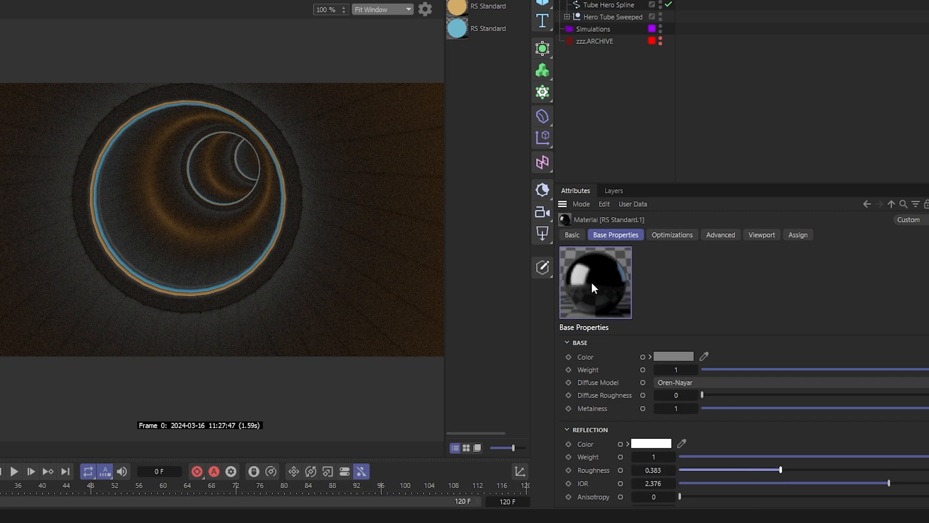
drag(702, 468, 697, 471)
double_click(653, 470)
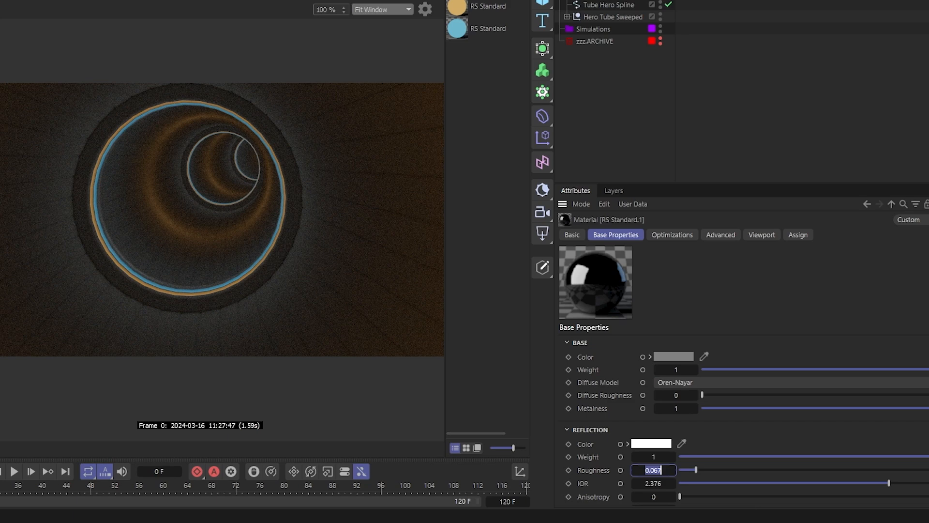
text(0.1)
key(Return)
- Change the RS Standard.1 material's base color to pure white
click(663, 354)
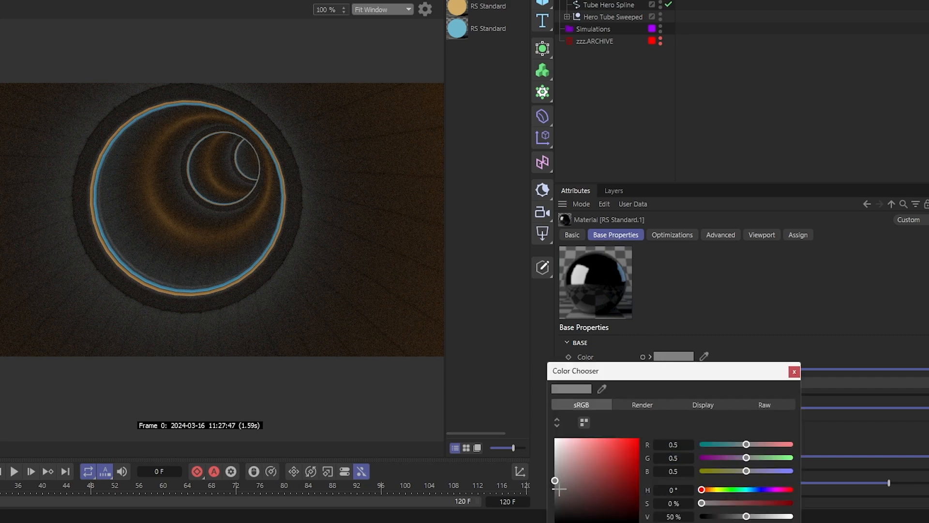
drag(752, 516, 766, 516)
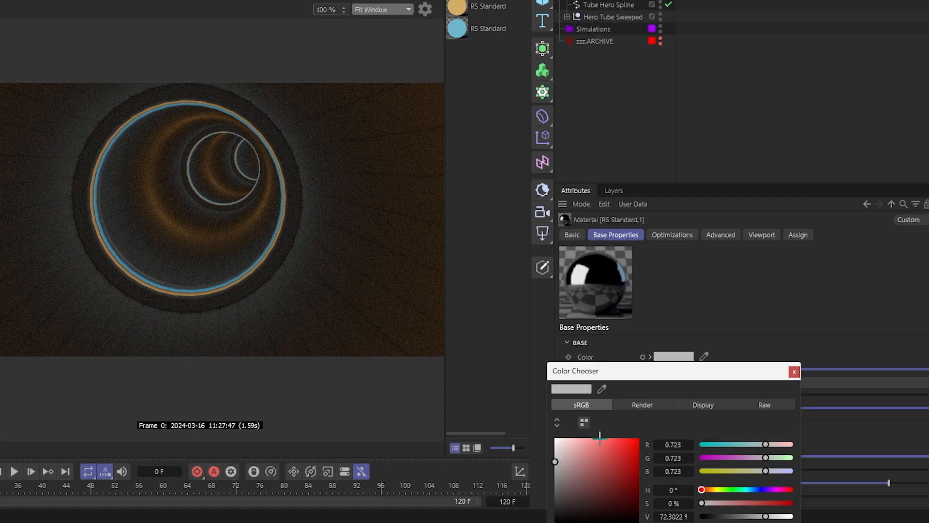
drag(765, 516, 777, 516)
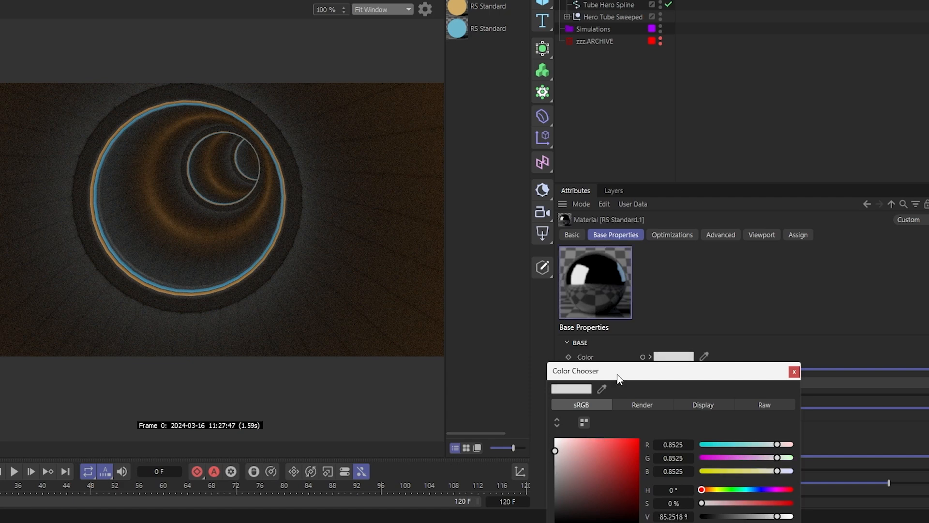
drag(617, 374, 162, 188)
drag(100, 264, 102, 254)
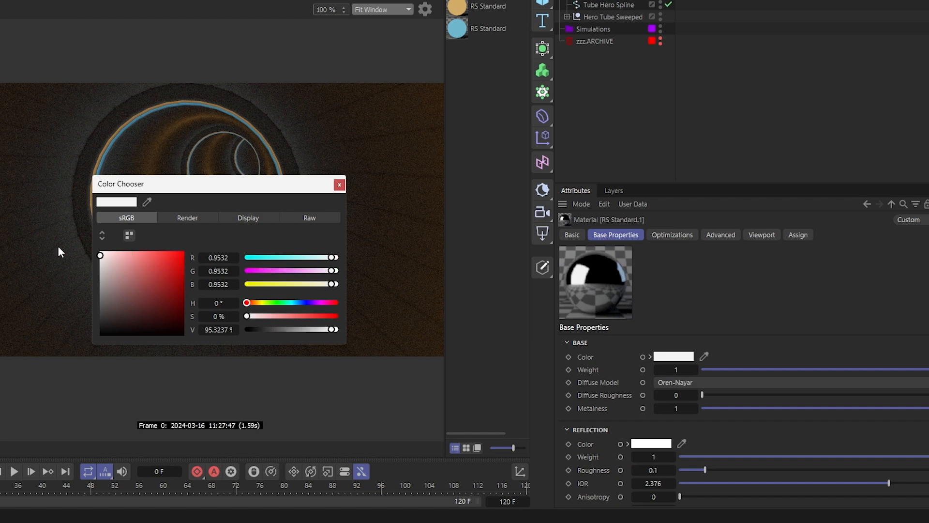
drag(106, 255, 99, 249)
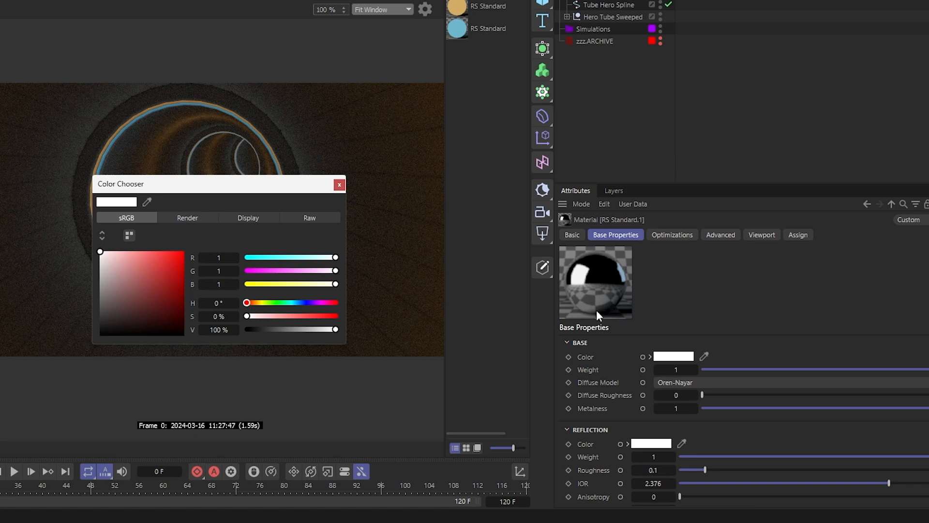
click(339, 185)
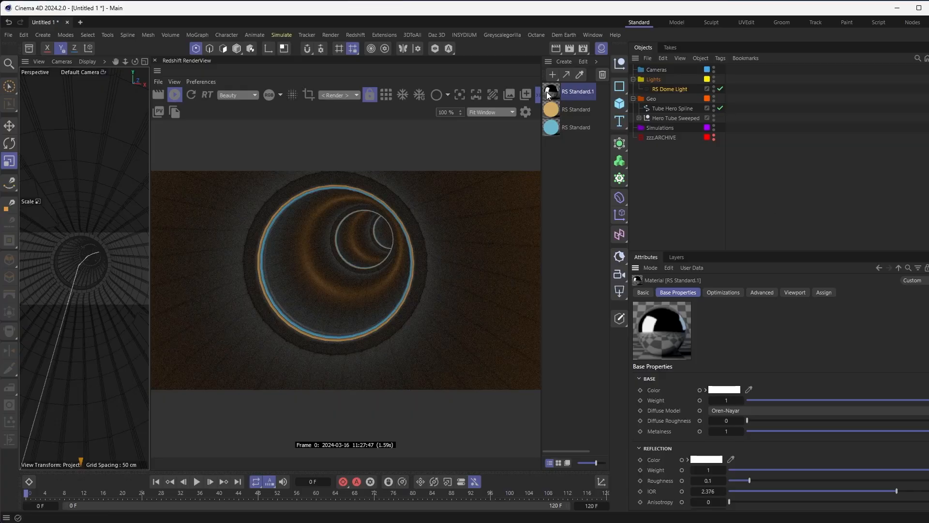
- Apply the RS Standard.1 material to Hero Tube Sweeped and reframe the view down the tunnel
drag(551, 93, 678, 118)
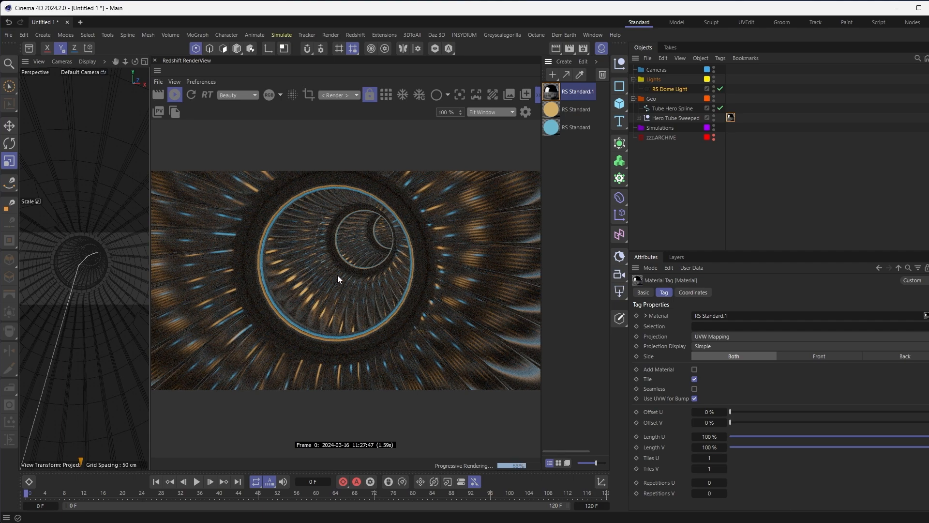
drag(82, 262, 77, 261)
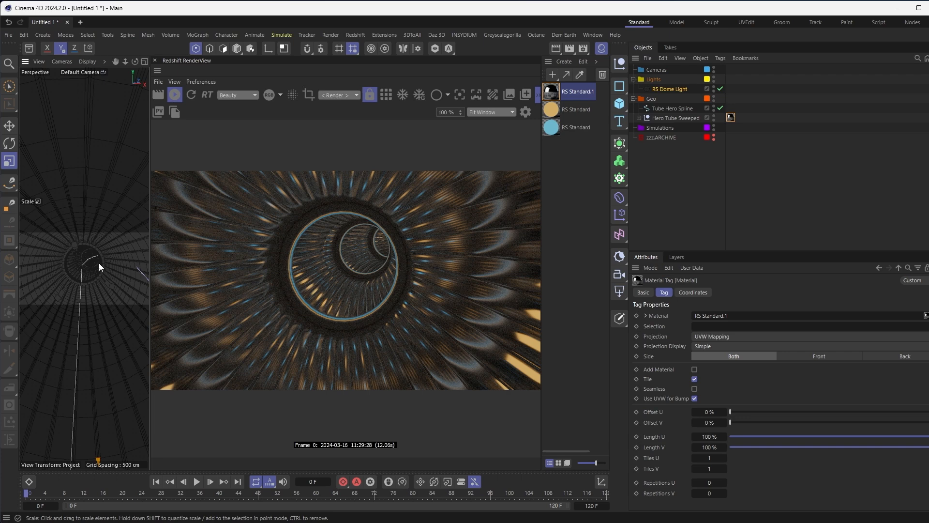
- Expand the Hero Tube Sweeped hierarchy and set the radius of the Dot Lights' Sphere to 10 cm
click(639, 118)
click(645, 138)
click(684, 166)
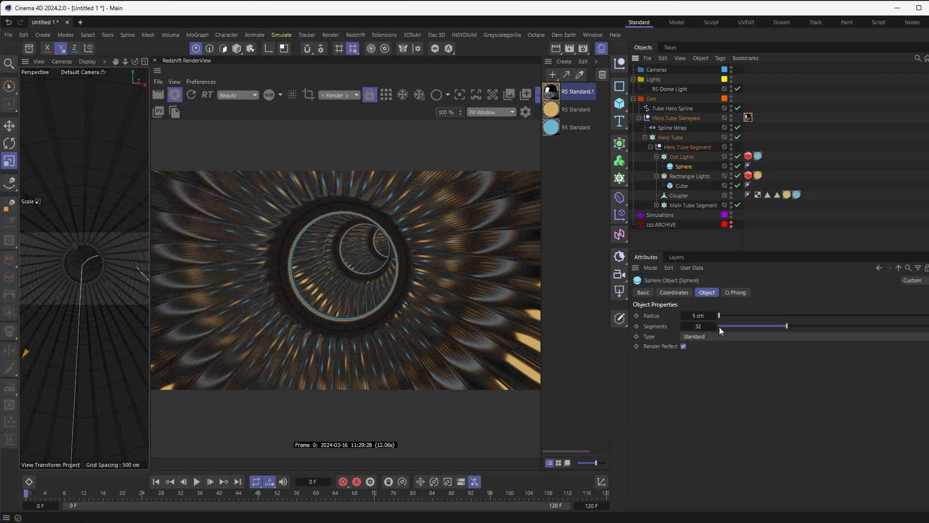
drag(701, 315, 703, 317)
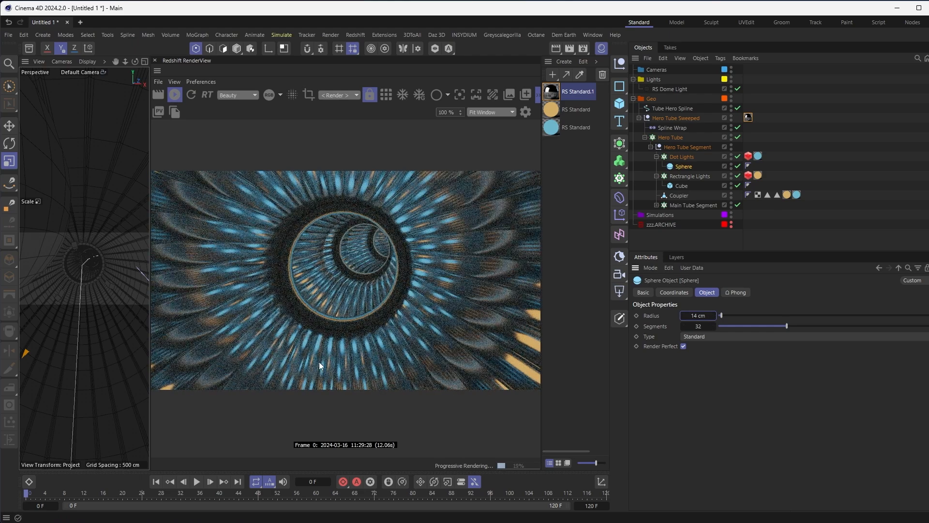
click(697, 316)
text(10)
key(Return)
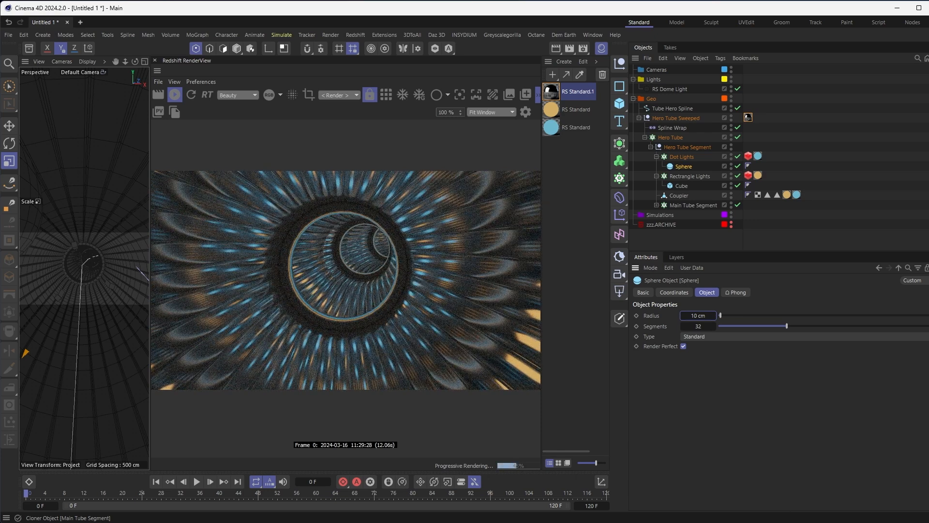
- Resize the Rectangle Lights' Cube to 20 cm in X, 20 cm in Y and 85 cm in Z
click(681, 185)
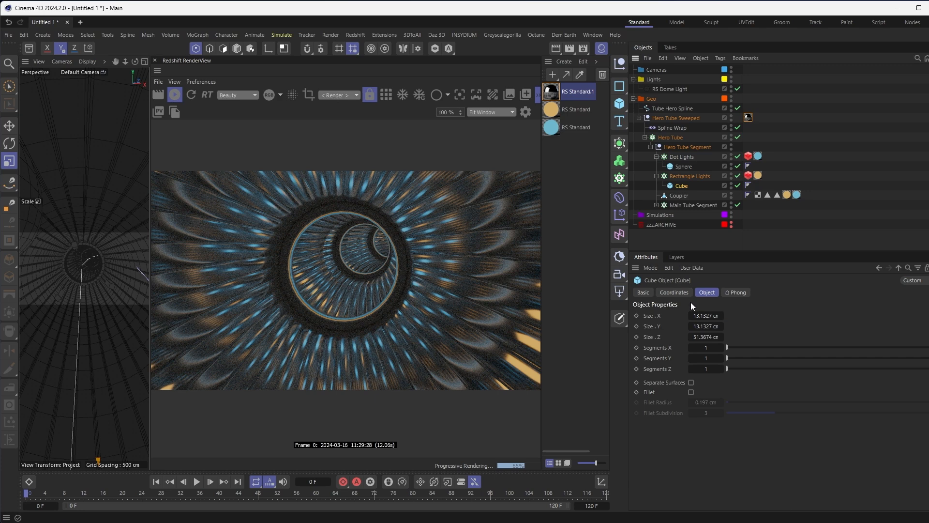
click(705, 316)
click(706, 337)
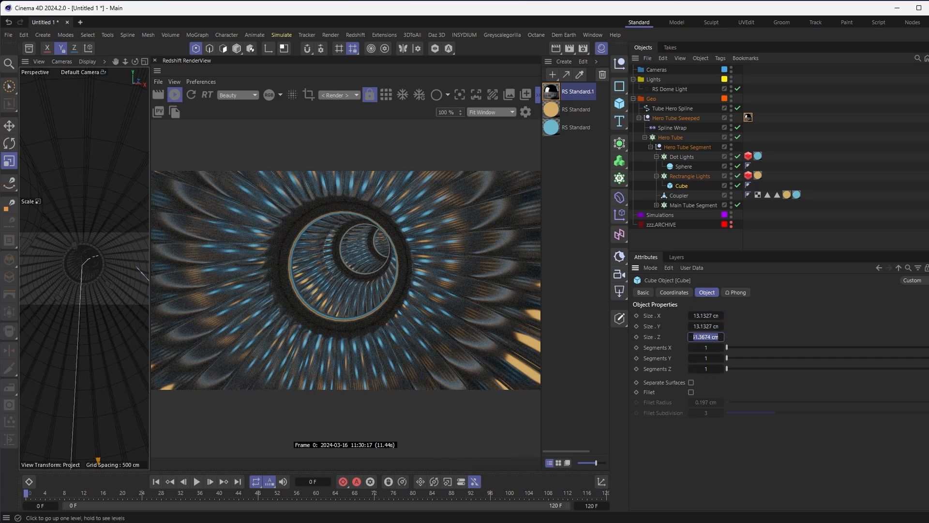
text(85)
key(Return)
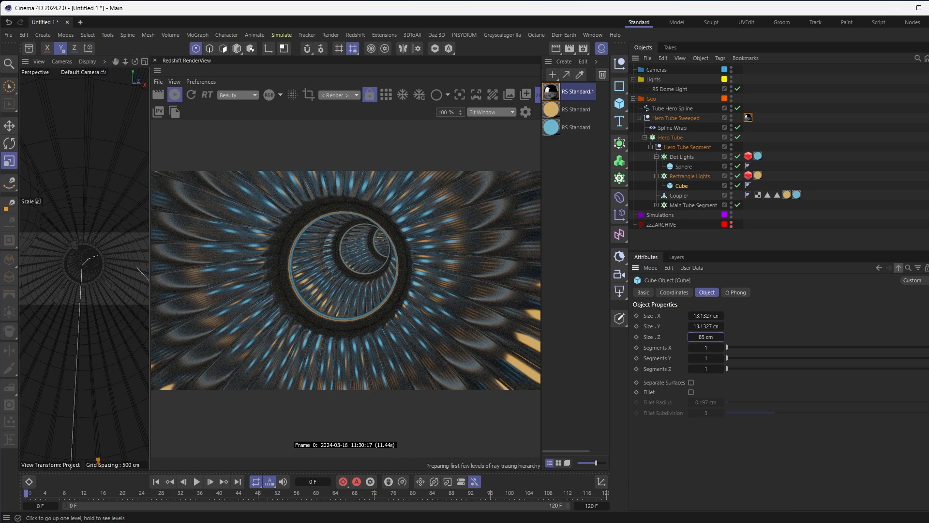
click(706, 315)
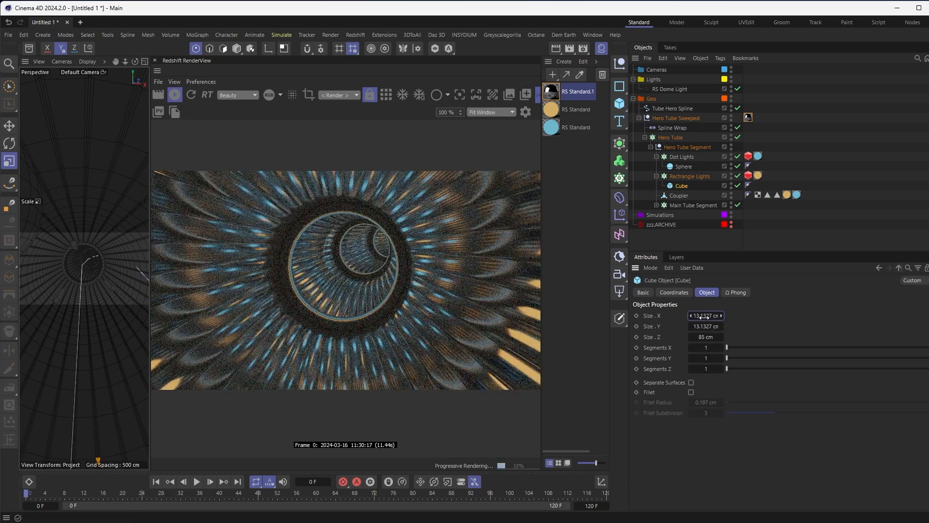
text(20)
key(Tab)
text(20)
key(Return)
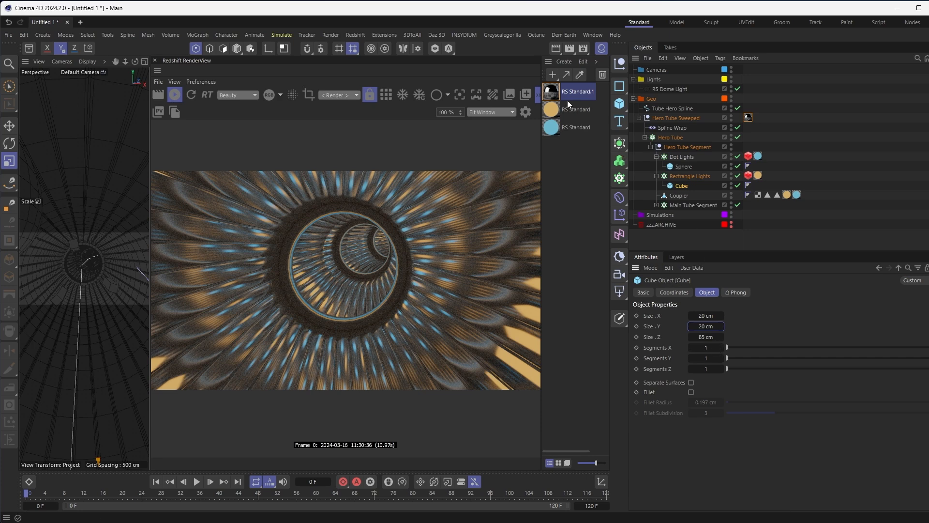
- Collapse the Hero Tube hierarchy and set the Tube Hero Spline's intermediate points to Subdivided
click(552, 91)
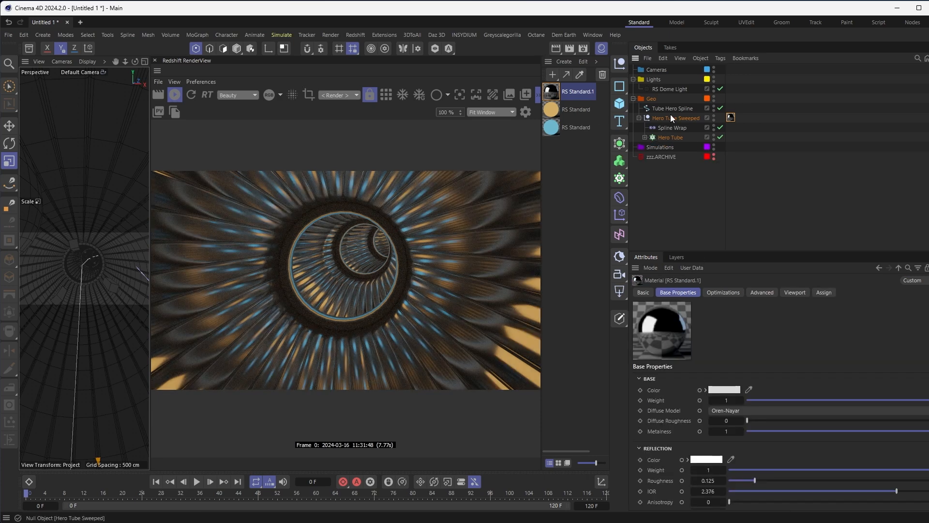
click(645, 137)
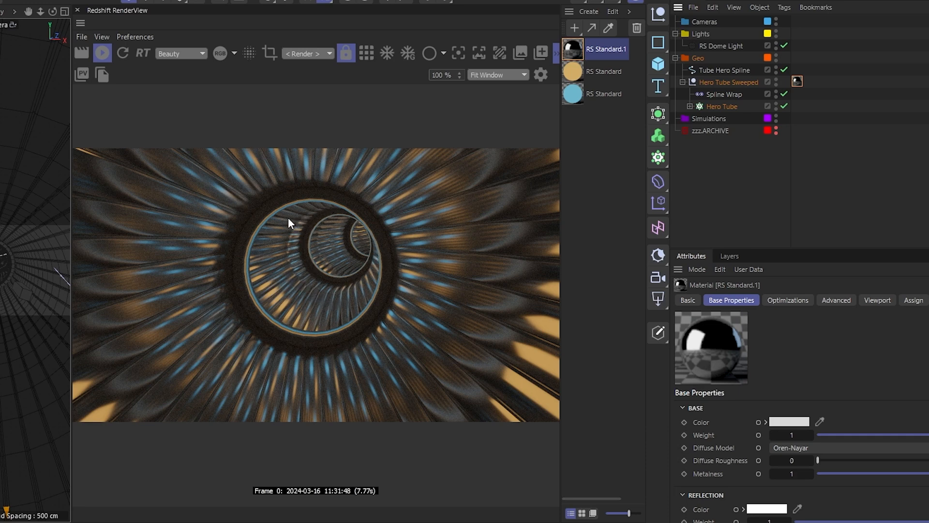
click(723, 70)
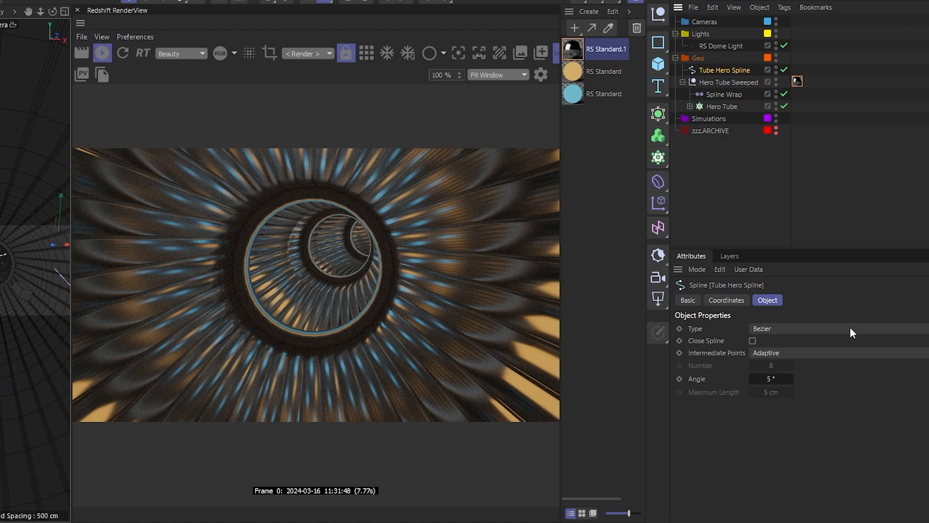
click(822, 353)
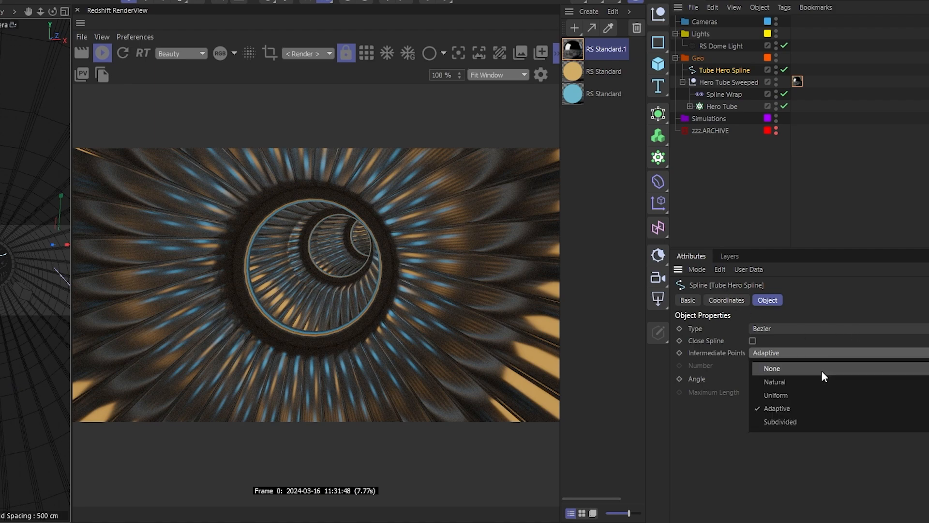
click(821, 425)
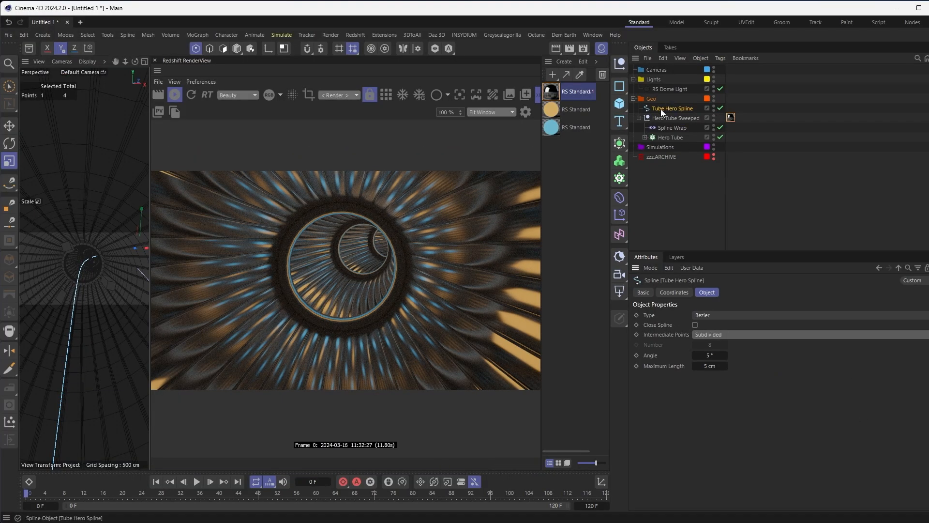
- Expand the Hero Tube hierarchy, select the Coupler and widen the perspective viewport
click(641, 137)
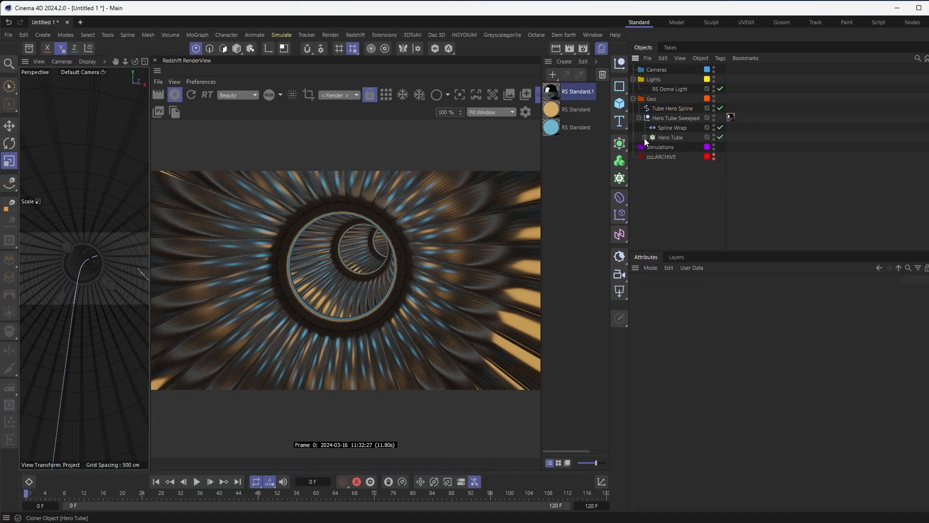
click(645, 137)
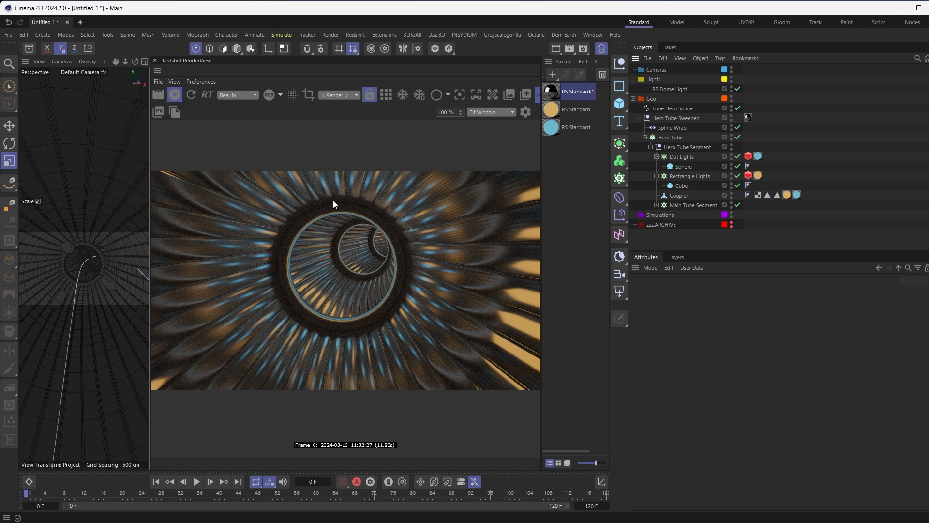
click(679, 196)
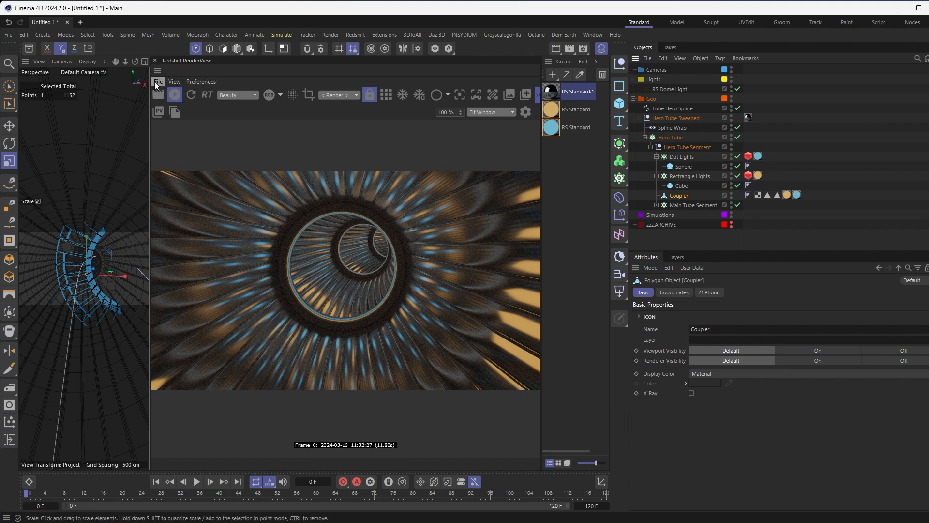
drag(150, 92, 376, 102)
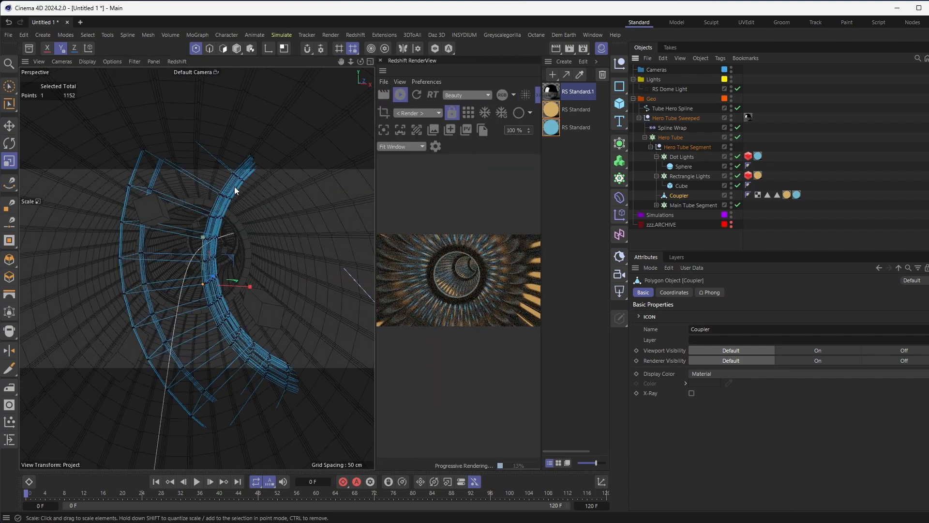
- Disable the Spline Wrap and inspect the Coupler ring inside the straightened tube with polygon mode and the Rotate tool active
click(738, 127)
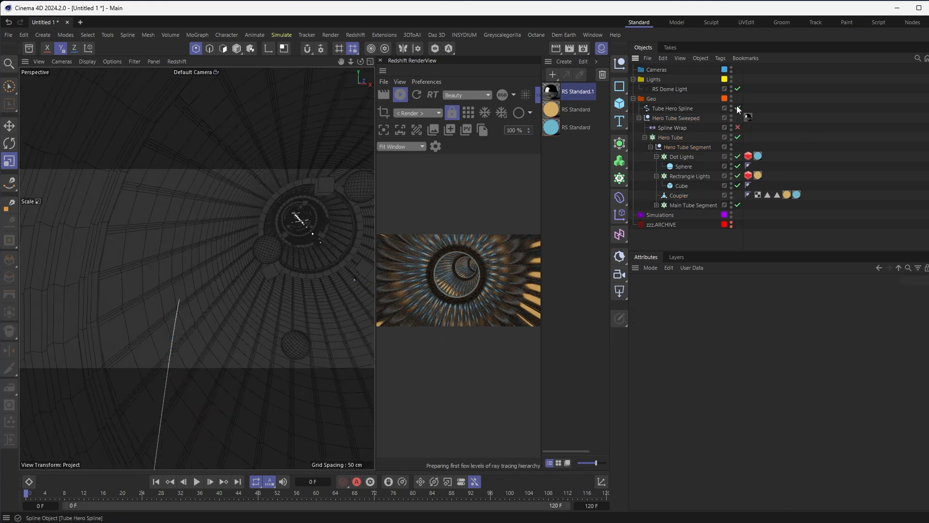
alt+right_drag(269, 267, 253, 258)
alt+right_drag(228, 226, 176, 239)
alt+drag(195, 241, 224, 236)
alt+right_drag(214, 234, 242, 228)
alt+drag(223, 237, 201, 290)
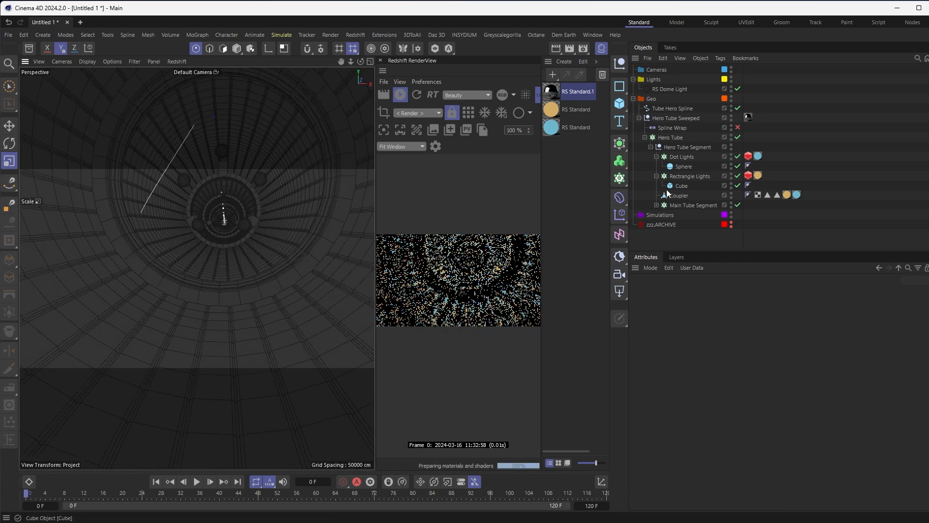
click(677, 195)
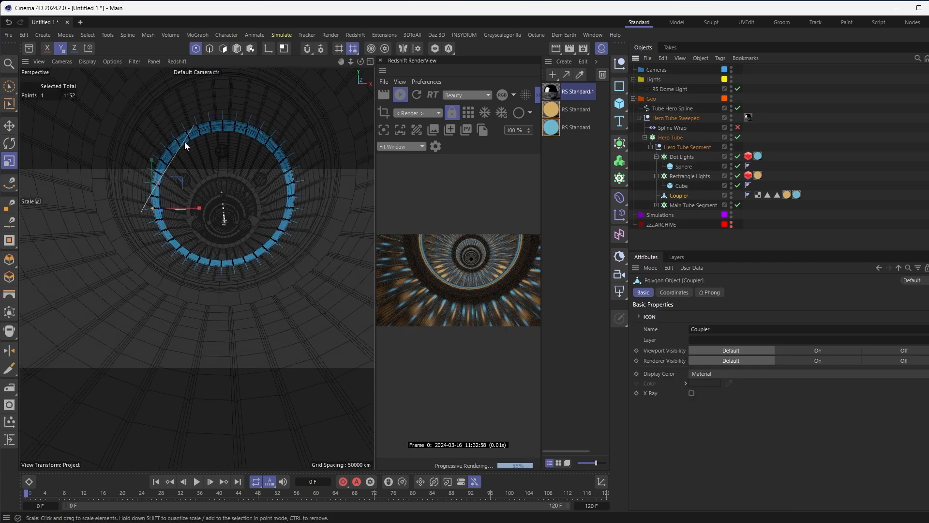
click(236, 48)
key(r)
drag(243, 178, 244, 182)
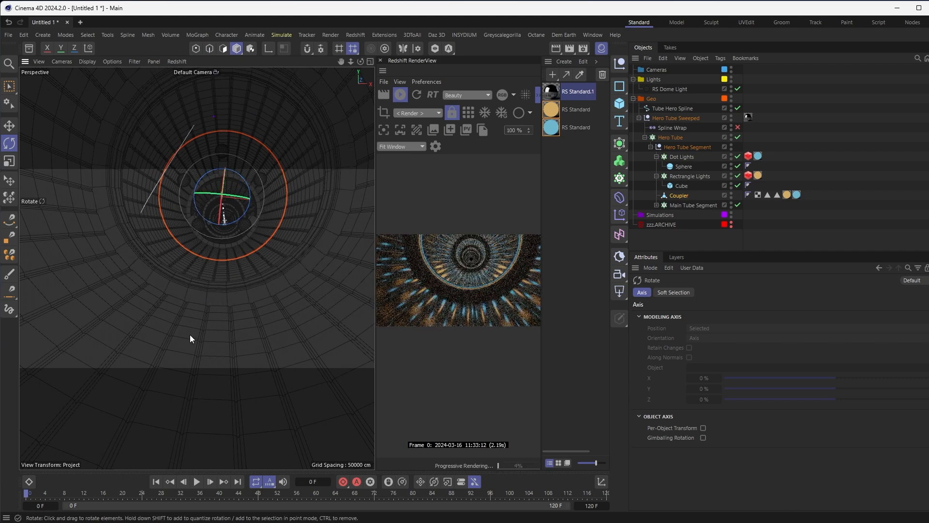
alt+drag(197, 268, 226, 251)
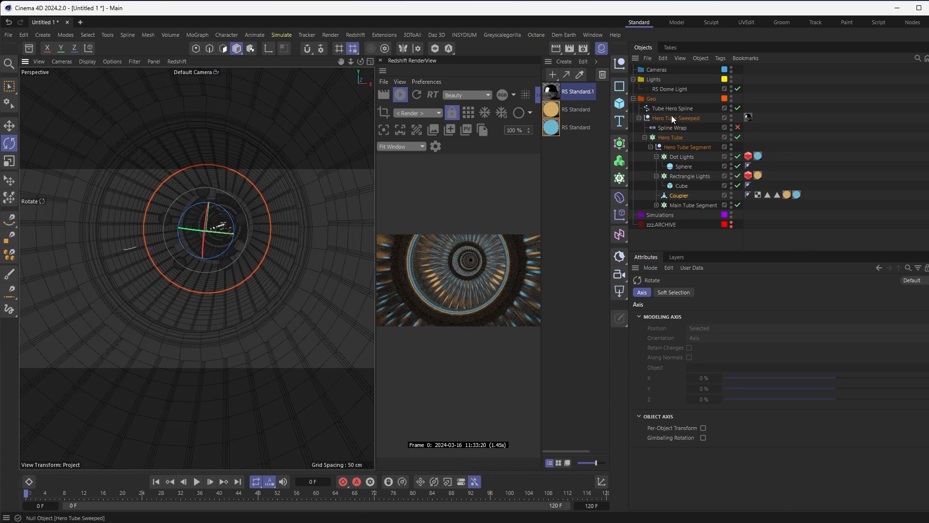
- Apply the RS Standard.1 material to the Coupler and place its tag ahead of the orange and blue material tags
drag(818, 213, 777, 188)
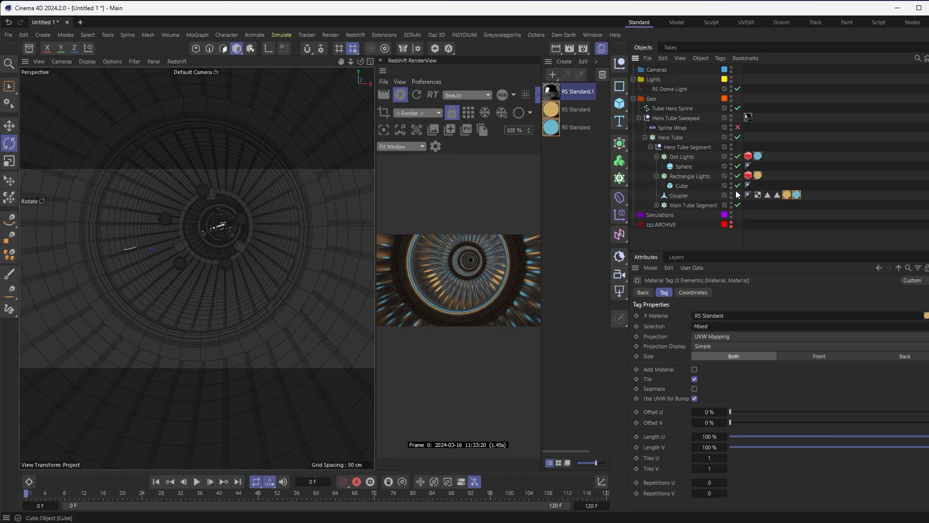
click(683, 194)
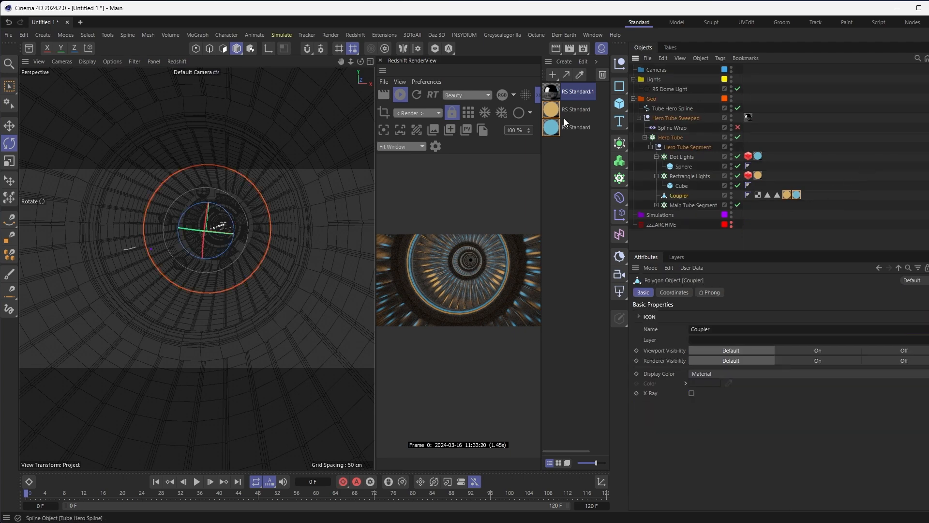
drag(665, 193, 669, 196)
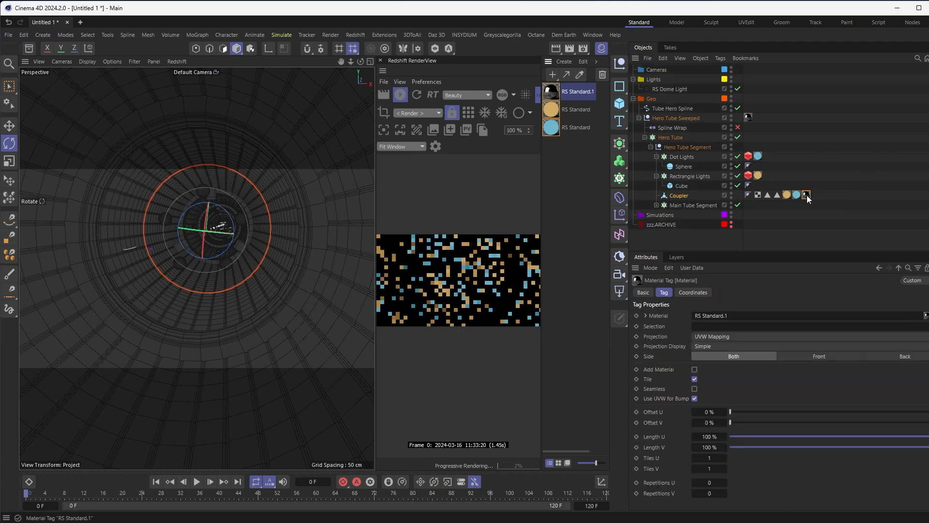
drag(807, 195, 780, 196)
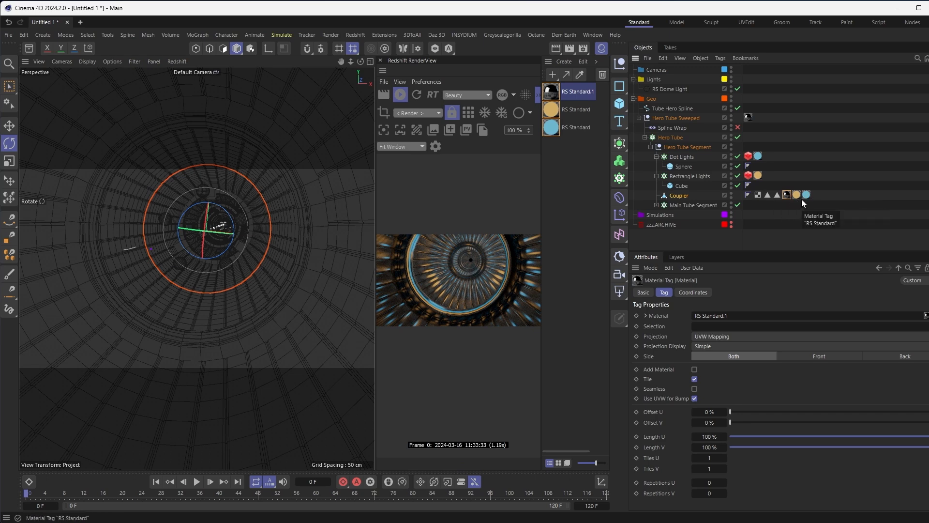
click(797, 195)
click(785, 196)
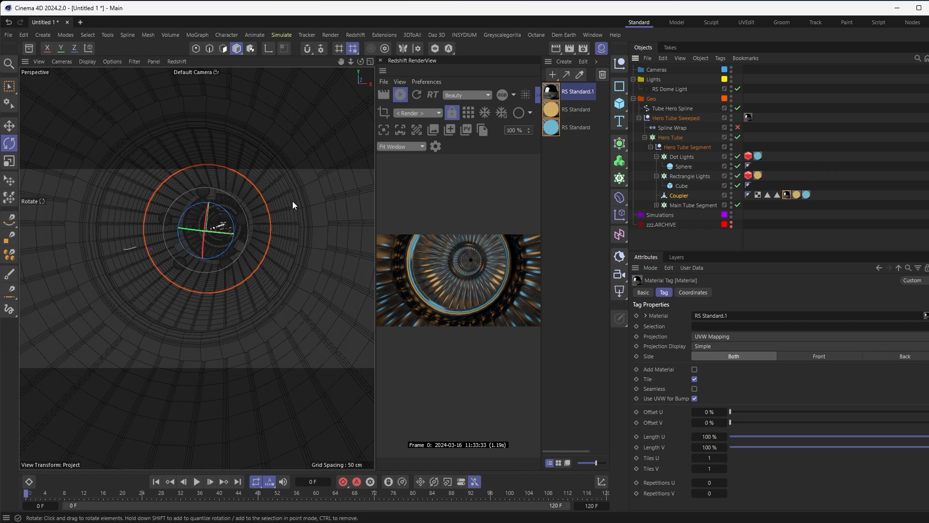
- Re-enable the Spline Wrap and reframe the view down the curved tunnel
alt+drag(193, 264, 201, 259)
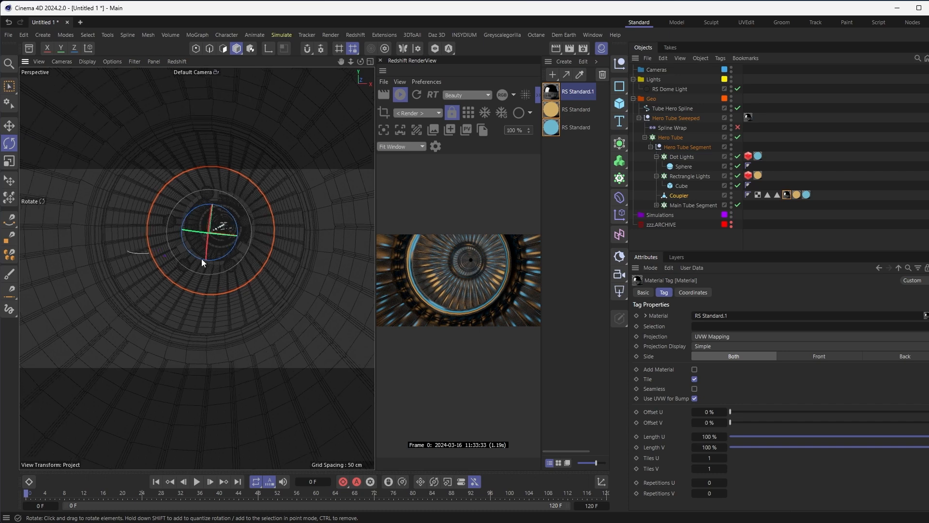
click(809, 106)
click(738, 127)
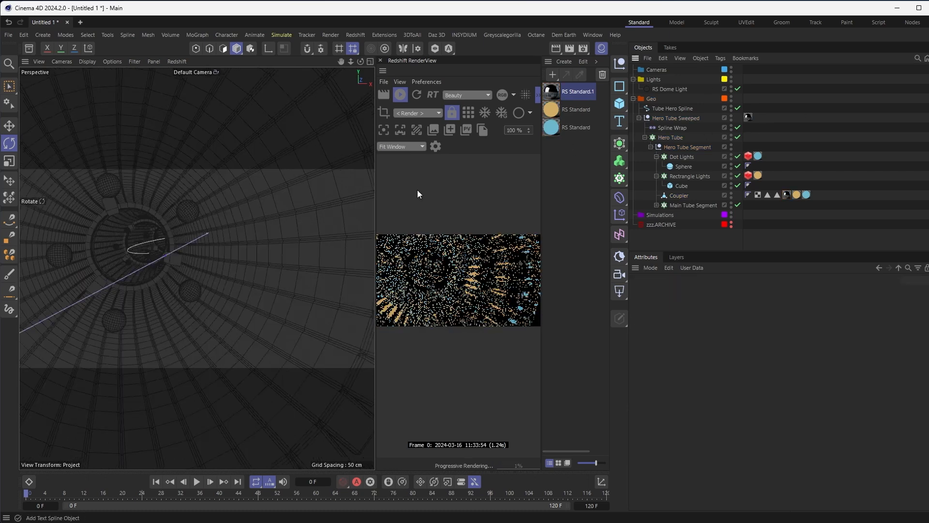
alt+drag(126, 266, 205, 237)
alt+drag(199, 237, 216, 247)
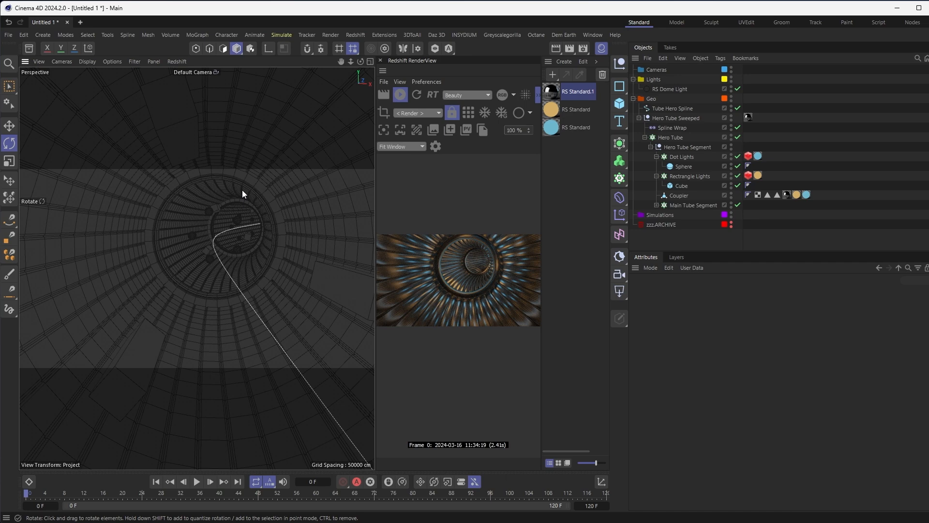
alt+drag(237, 228, 207, 223)
- Collapse the Hero Tube Sweeped, Geo and Lights hierarchies
click(639, 118)
click(633, 98)
click(633, 79)
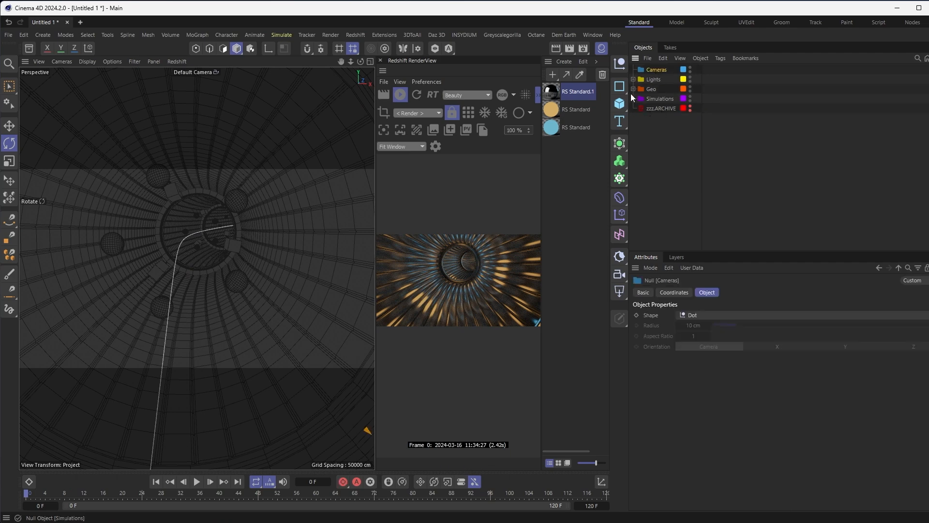
- Create a Redshift camera from a view down the tunnel and name it Main Camera
alt+drag(207, 255, 170, 254)
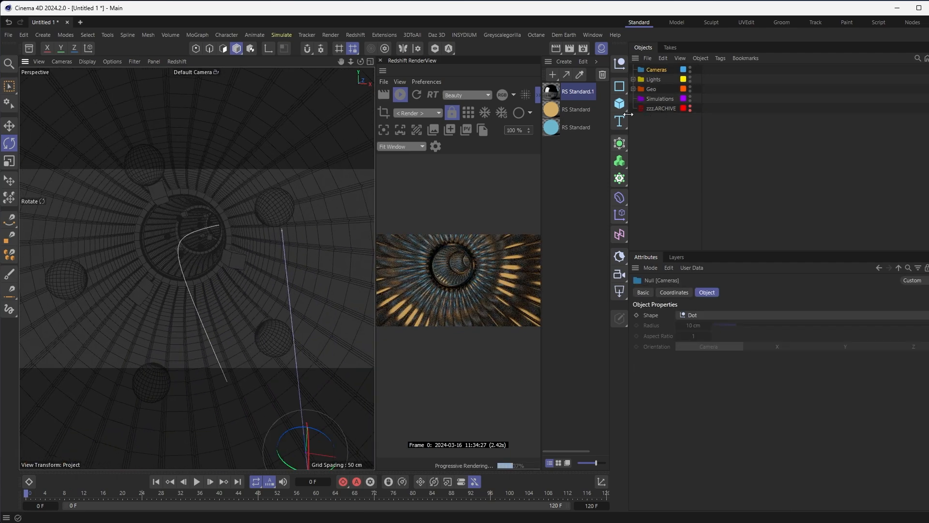
click(619, 276)
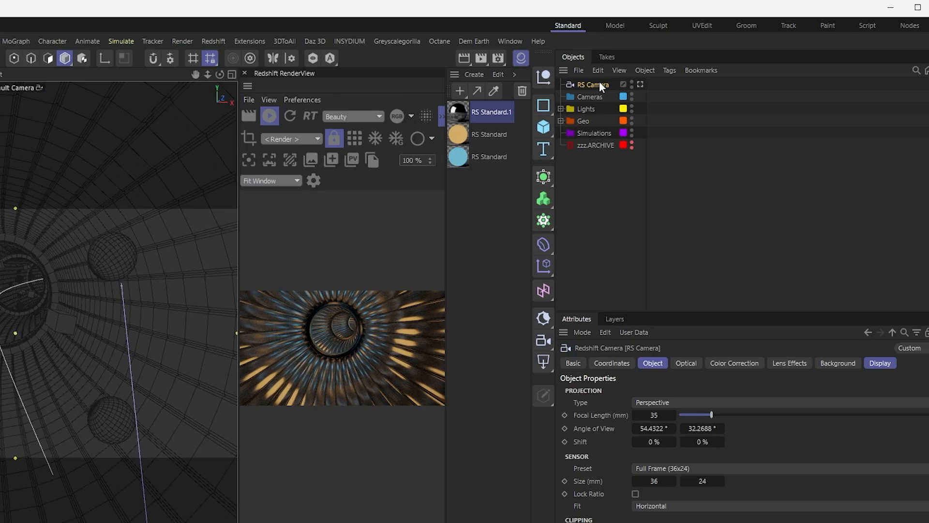
text(Main Camera)
key(Return)
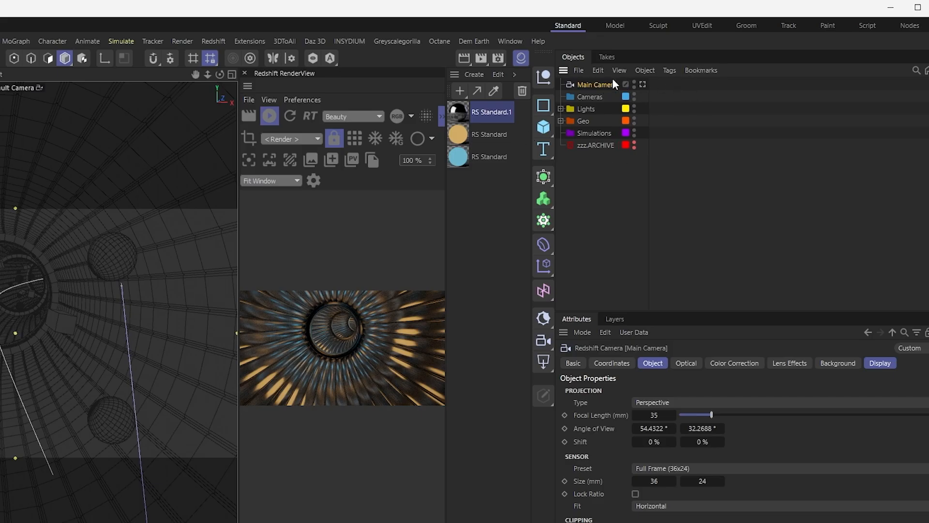
- Place the camera under a new parent null and name the null Main Camera
alt+click(544, 77)
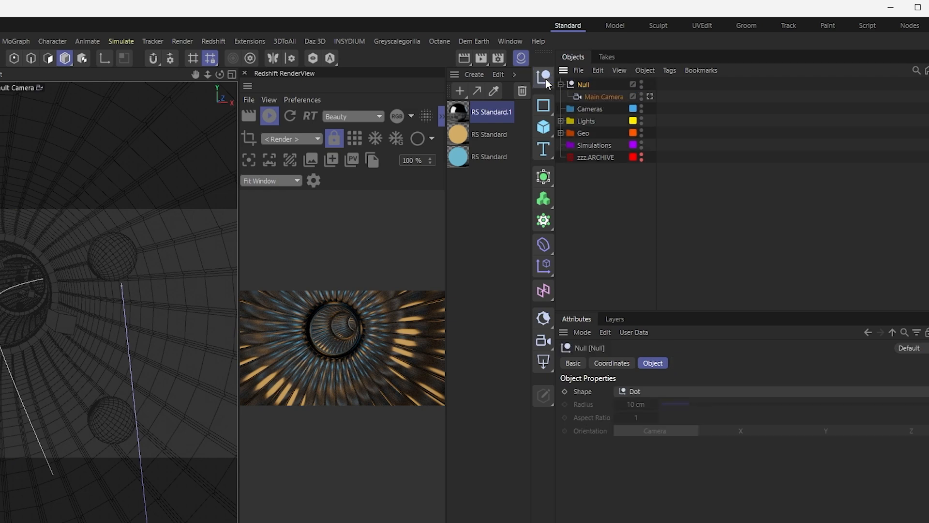
double_click(583, 84)
text(Main Camera)
key(Return)
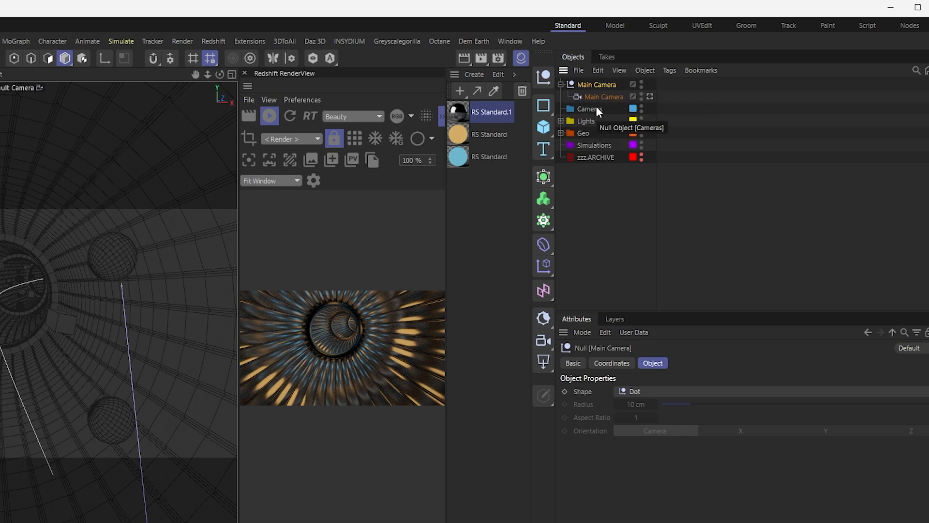
- Move the Main Camera null with its child camera into the Cameras group
click(606, 96)
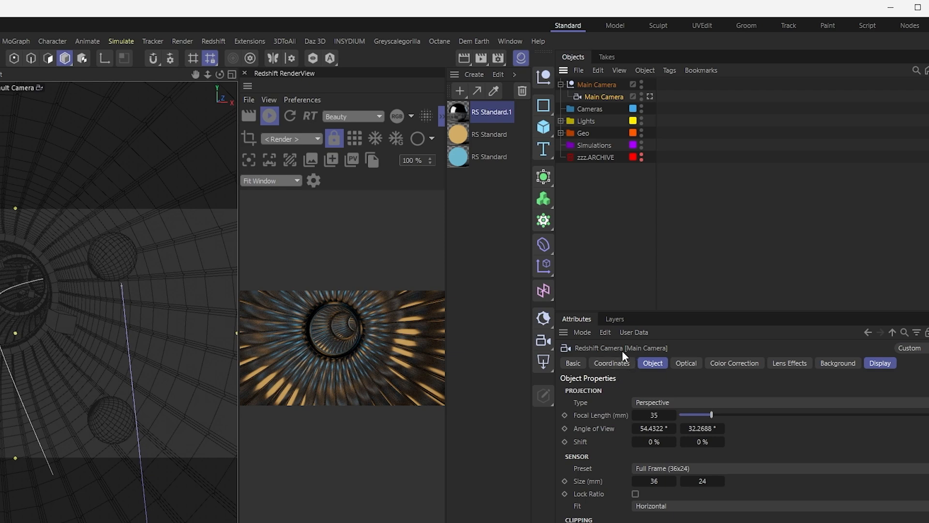
click(605, 85)
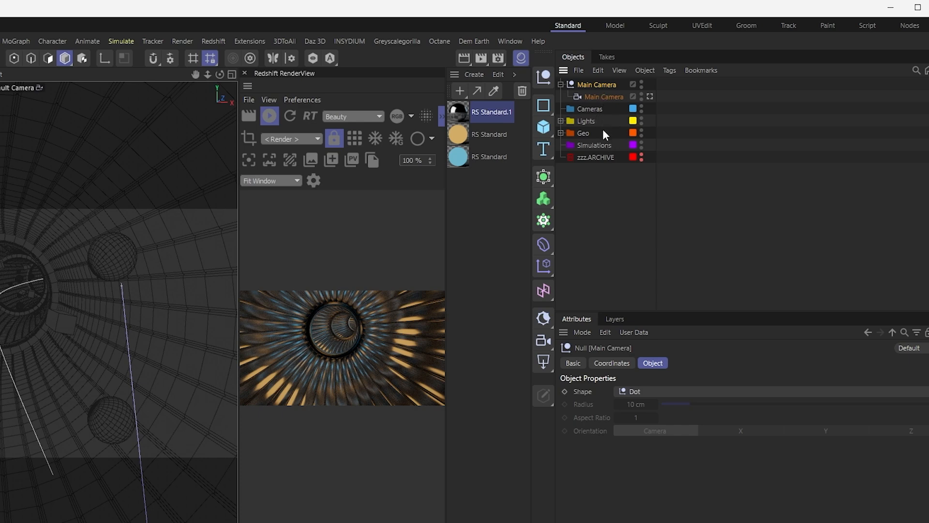
click(602, 97)
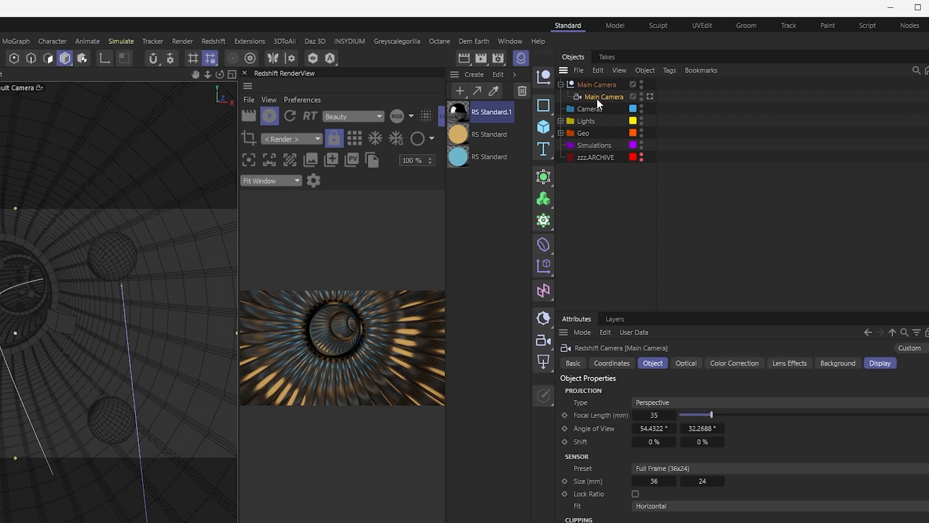
click(587, 84)
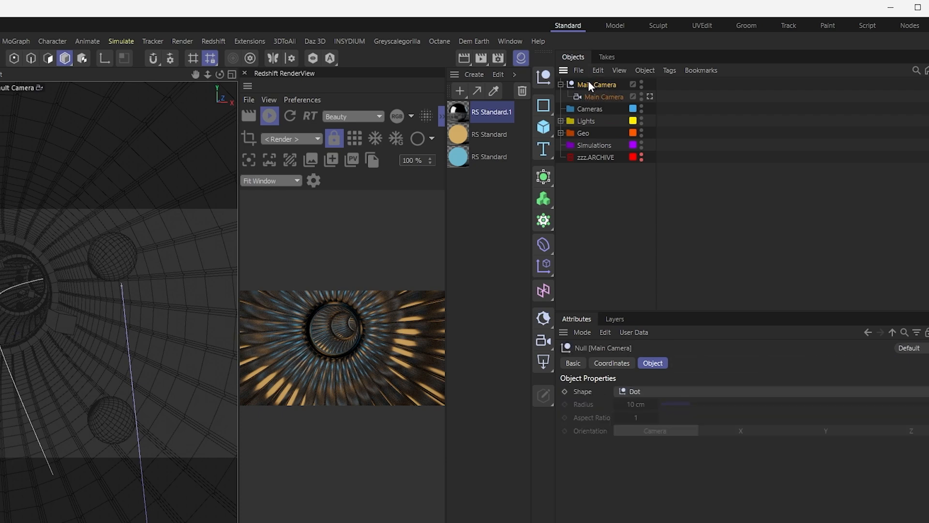
drag(592, 111, 592, 110)
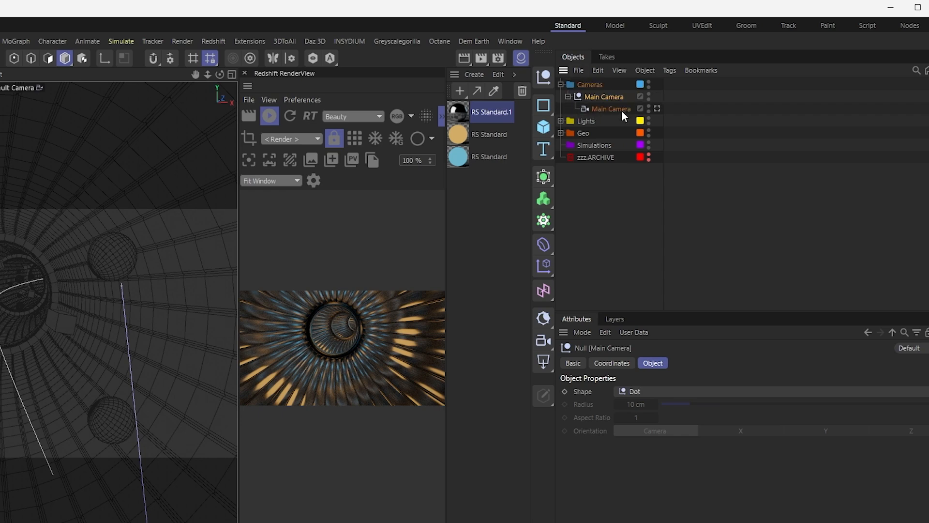
- Add an Align to Spline tag to the Main Camera null
click(773, 105)
click(586, 96)
key(shift+c)
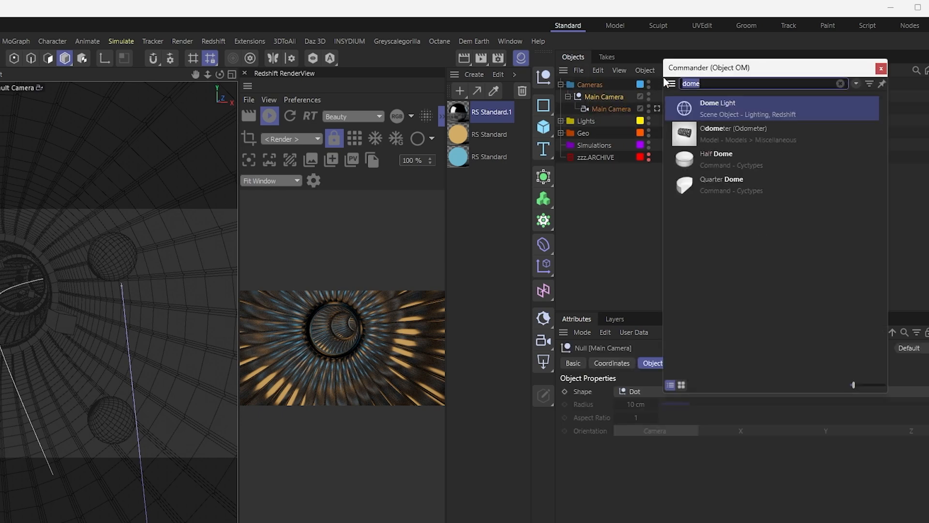
text(align t)
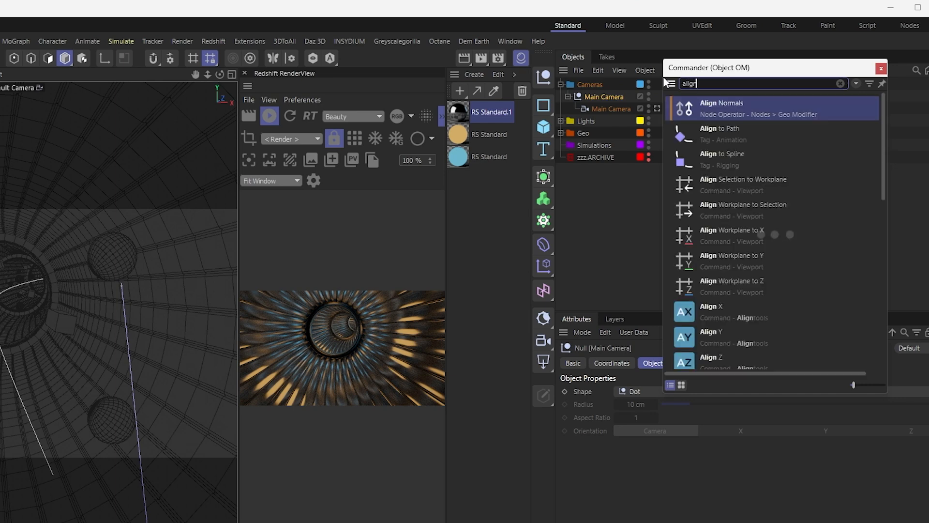
text(o spline)
key(Return)
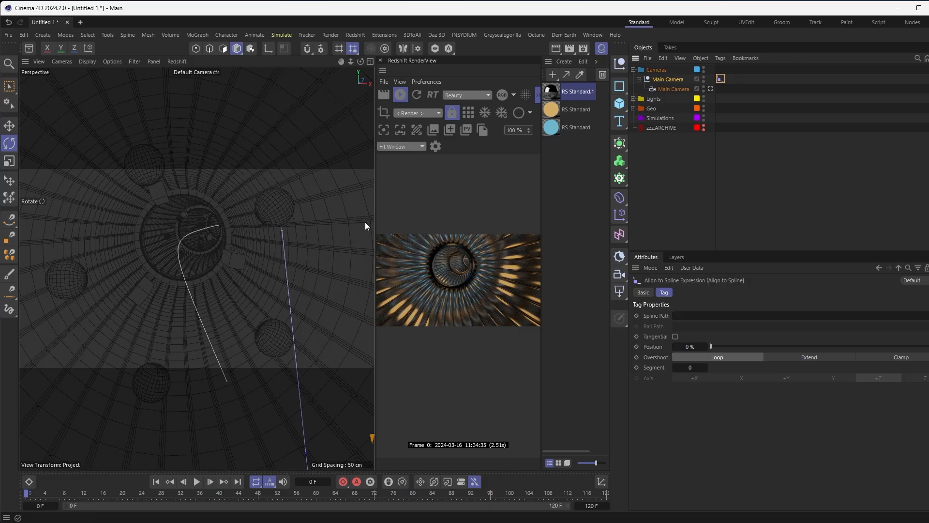
- Assign Tube Hero Spline as the tag's Spline Path and enable Tangential while looking through the Main Camera
click(633, 109)
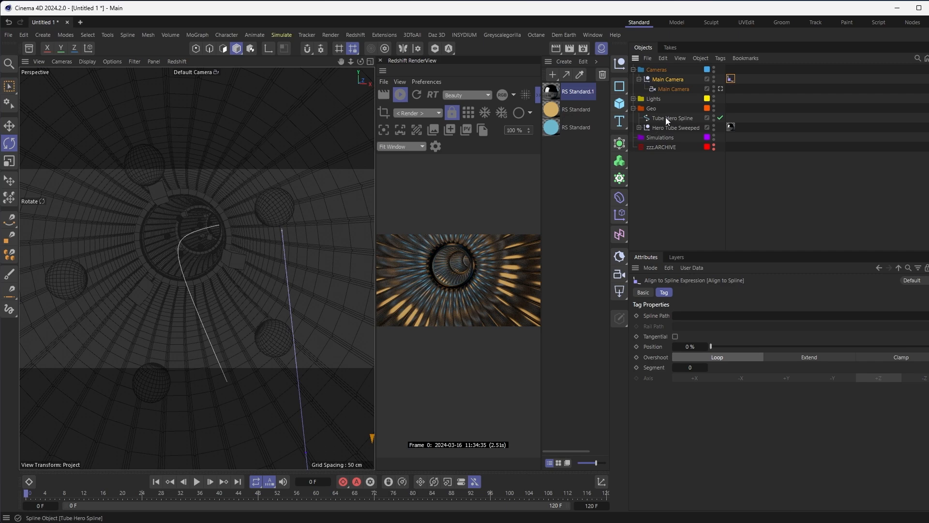
drag(669, 118, 691, 318)
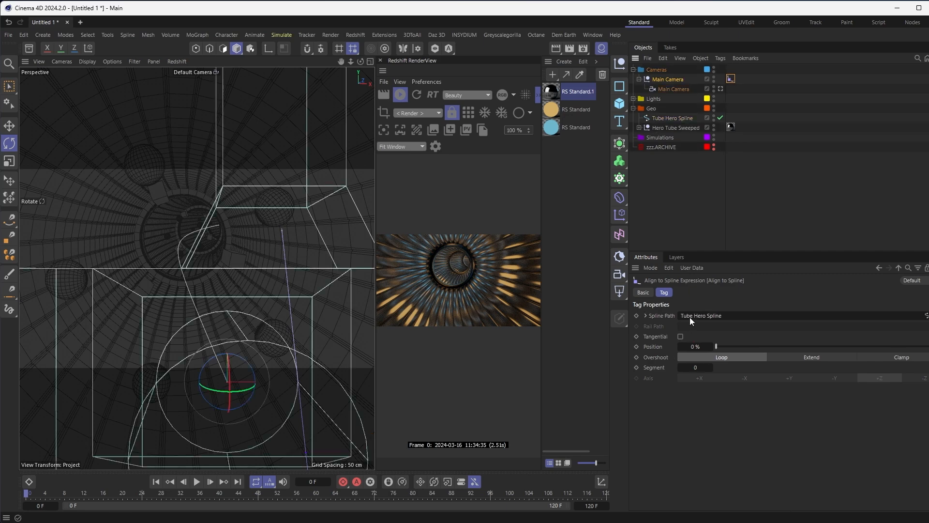
click(720, 89)
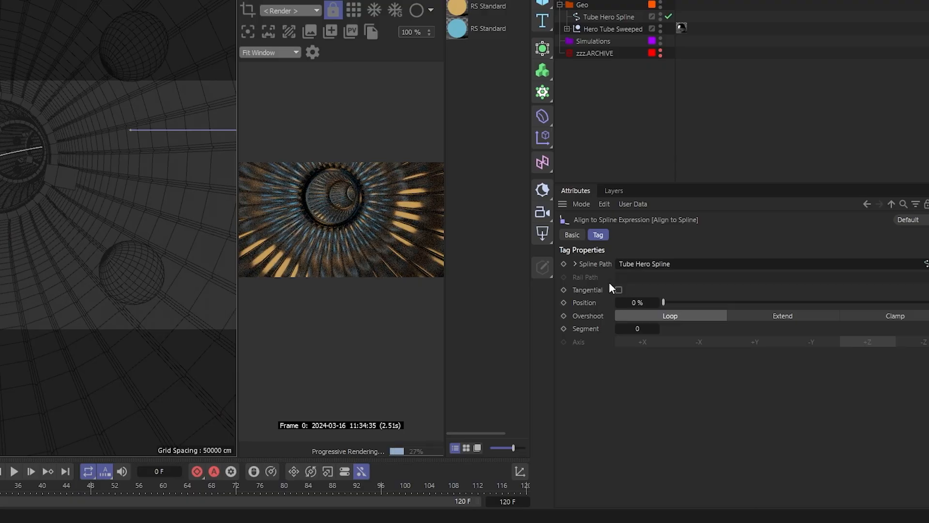
click(619, 290)
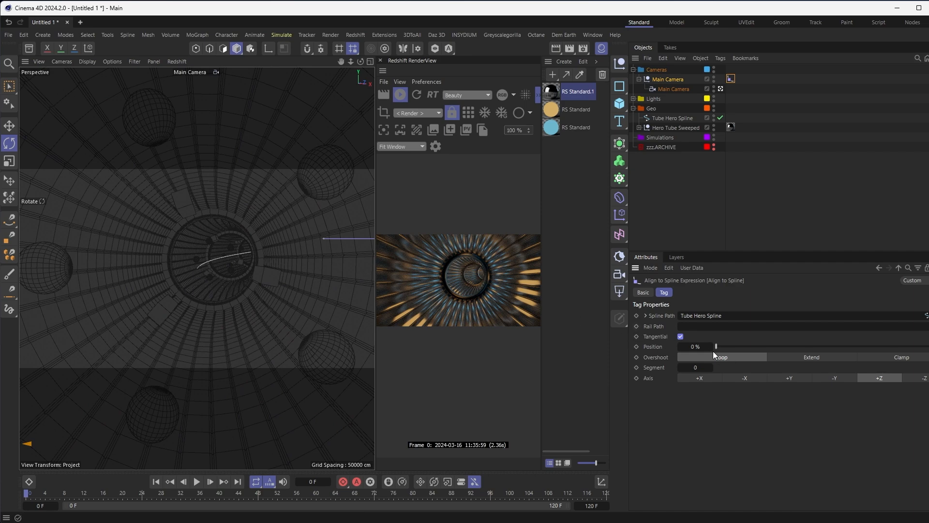
- Keyframe the Align to Spline tag's Position at 0% on frame 0 and 88% on frame 120, and return to the start
click(637, 347)
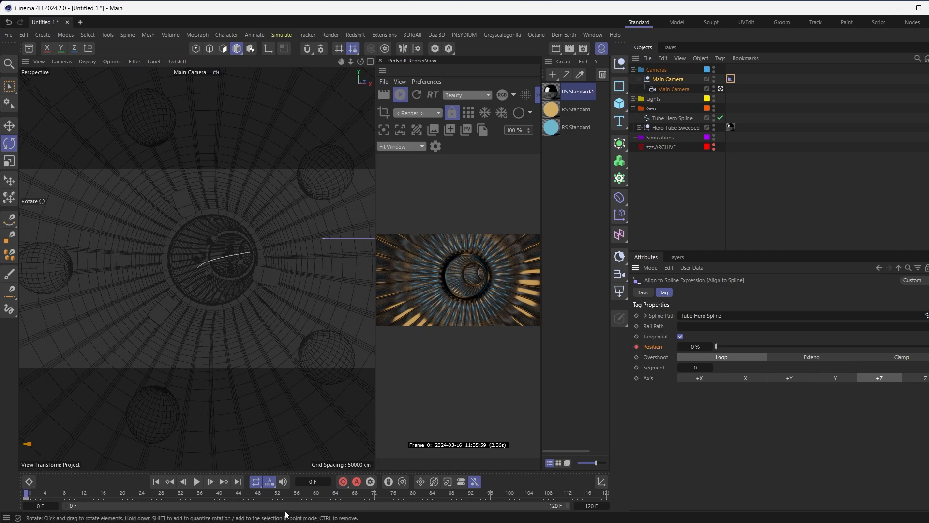
drag(372, 500, 540, 500)
drag(694, 346, 790, 346)
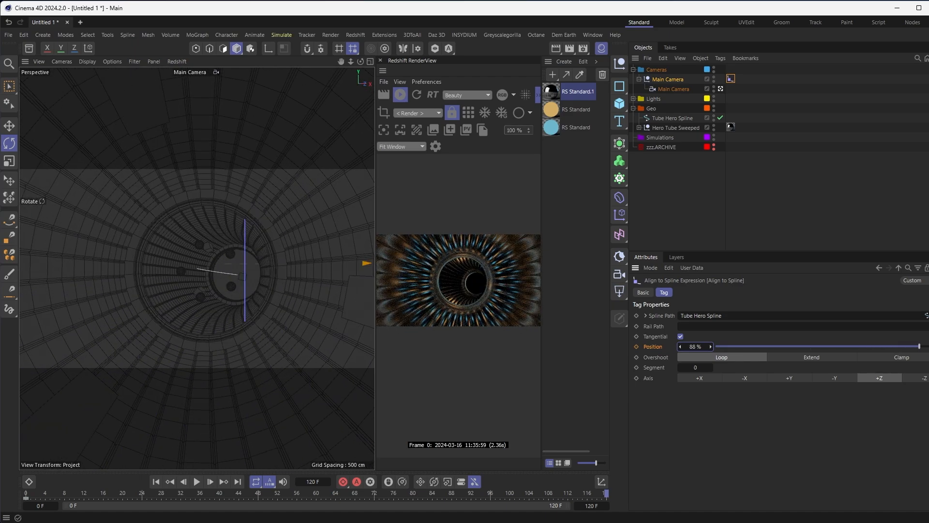
click(637, 347)
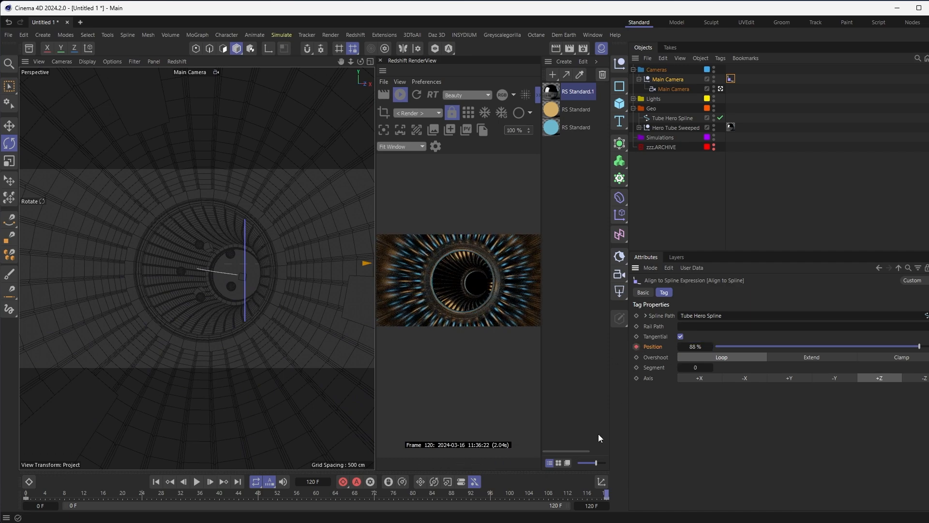
drag(24, 494, 12, 510)
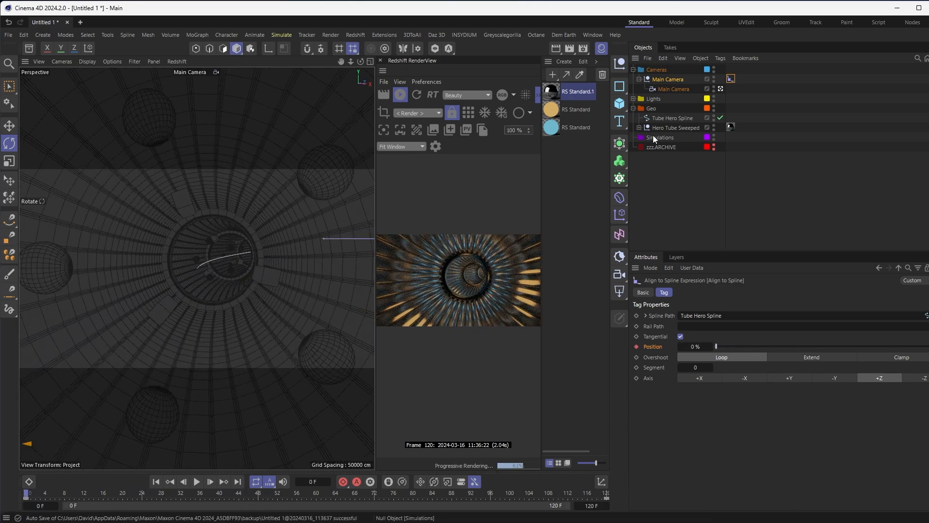
- Keyframe the child Main Camera's Y position at 0 cm on frame 20
click(677, 91)
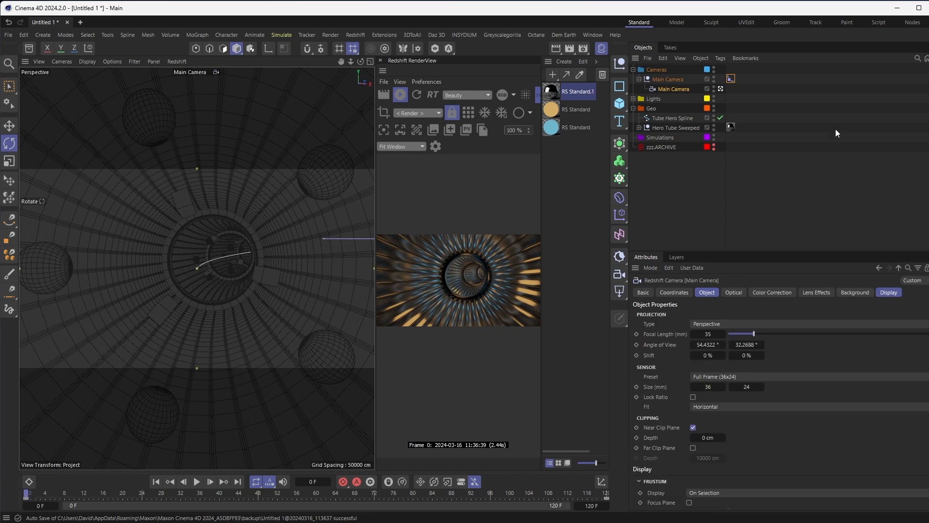
drag(58, 491, 122, 507)
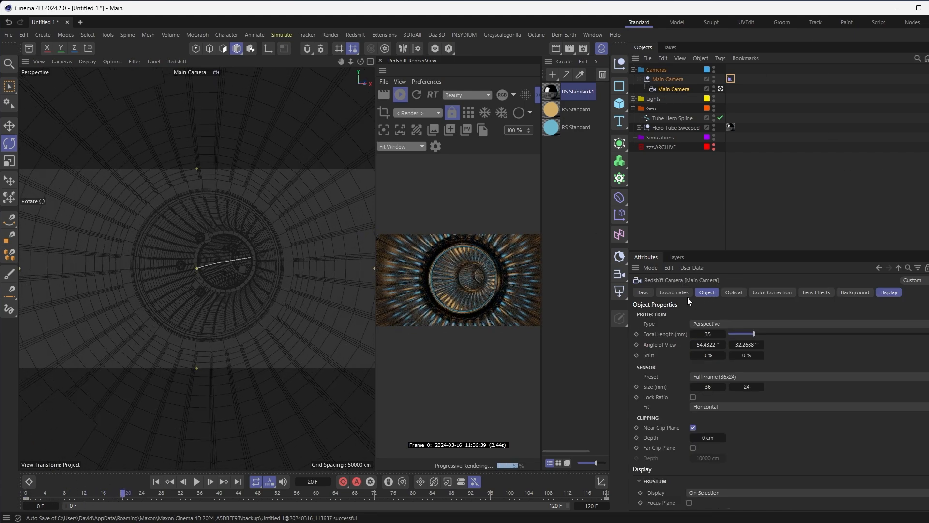
click(674, 293)
click(640, 339)
- Set the child camera's Y position to -134 cm on frame 0 and keyframe it
drag(101, 492, 25, 490)
drag(679, 339, 615, 339)
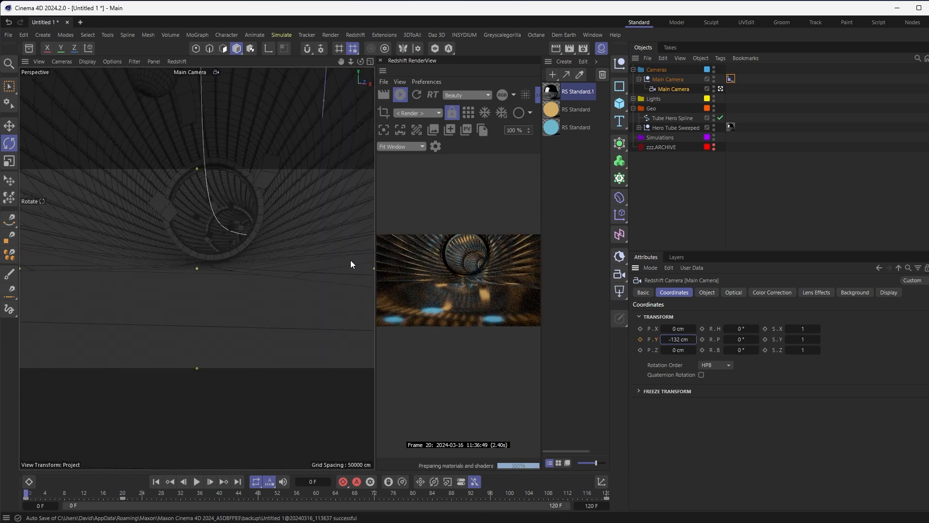
click(664, 340)
click(663, 341)
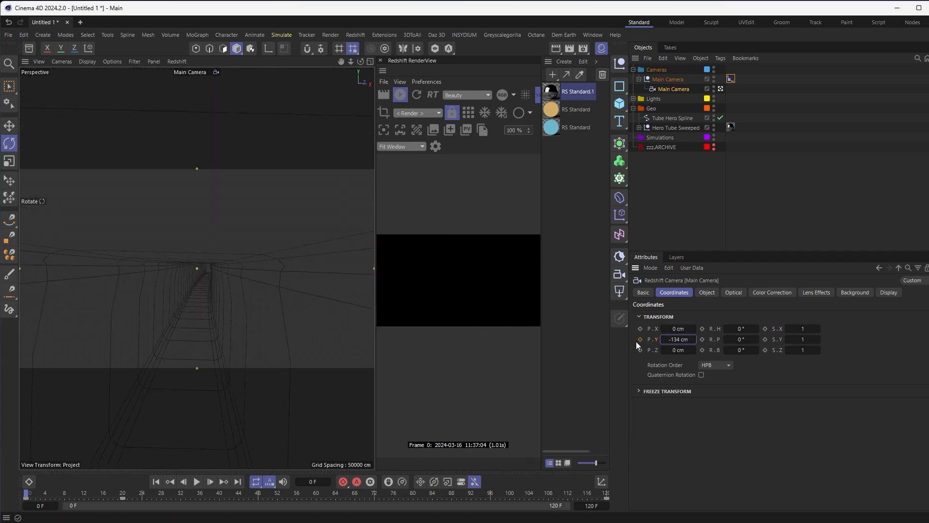
click(640, 339)
- Keyframe the child camera's Y position at 0 cm on frame 100 and at 135 cm on frame 120
drag(26, 493, 509, 513)
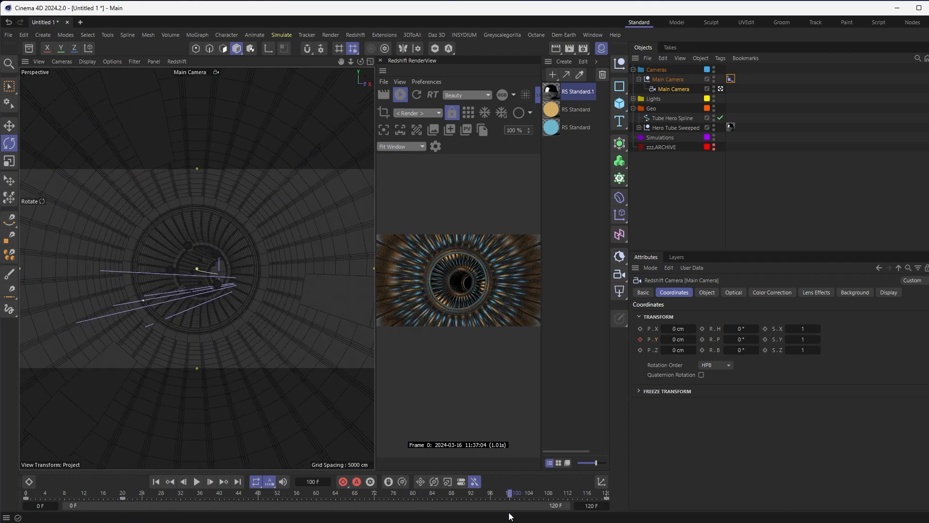
click(640, 340)
drag(516, 496, 613, 506)
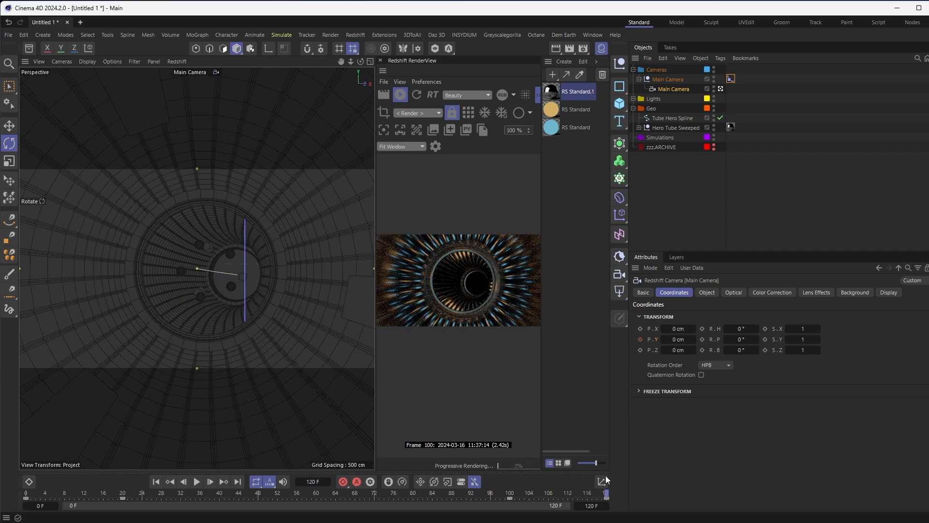
drag(694, 340, 761, 339)
click(641, 339)
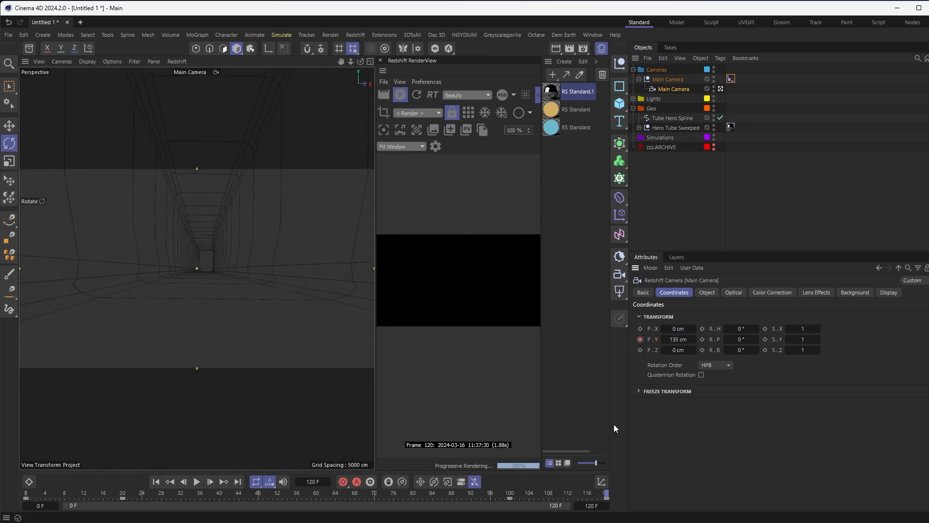
- Stop the Redshift live render, widen the viewport and play the camera animation from frame 0
drag(608, 496, 20, 509)
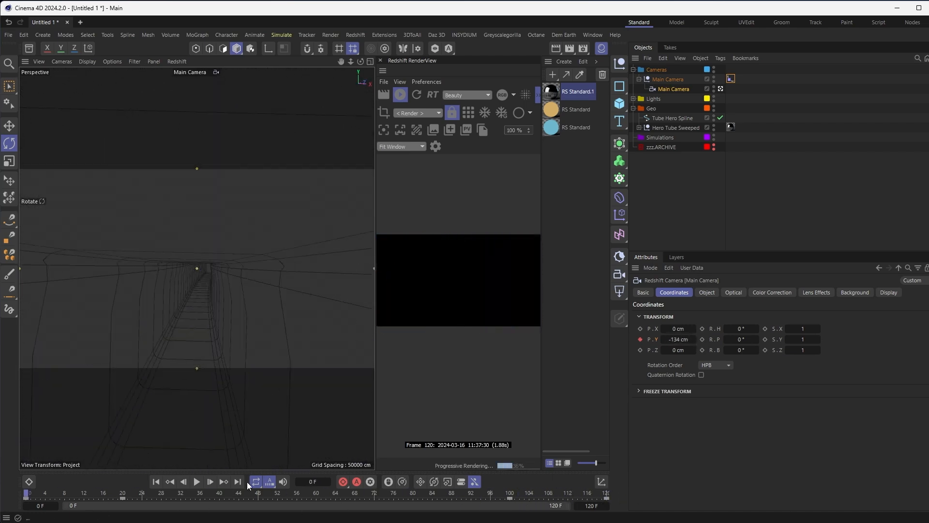
click(400, 96)
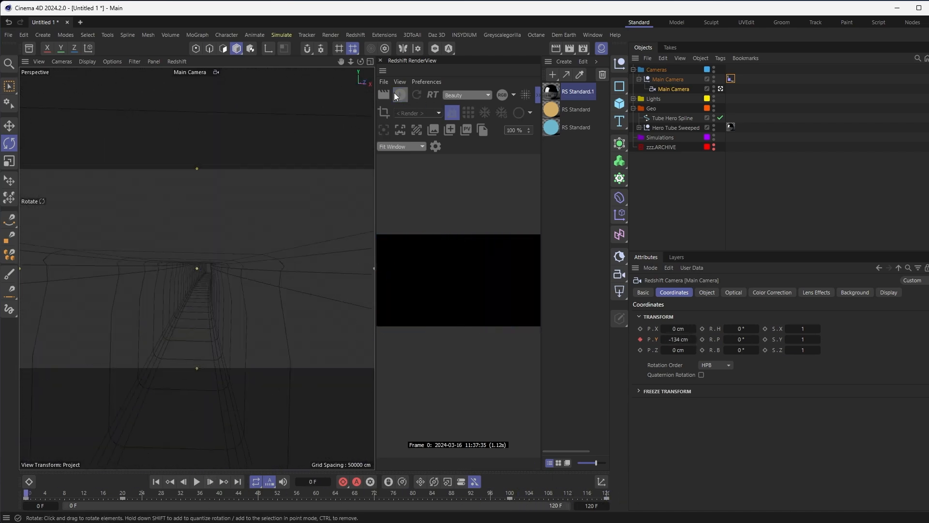
drag(376, 138, 408, 139)
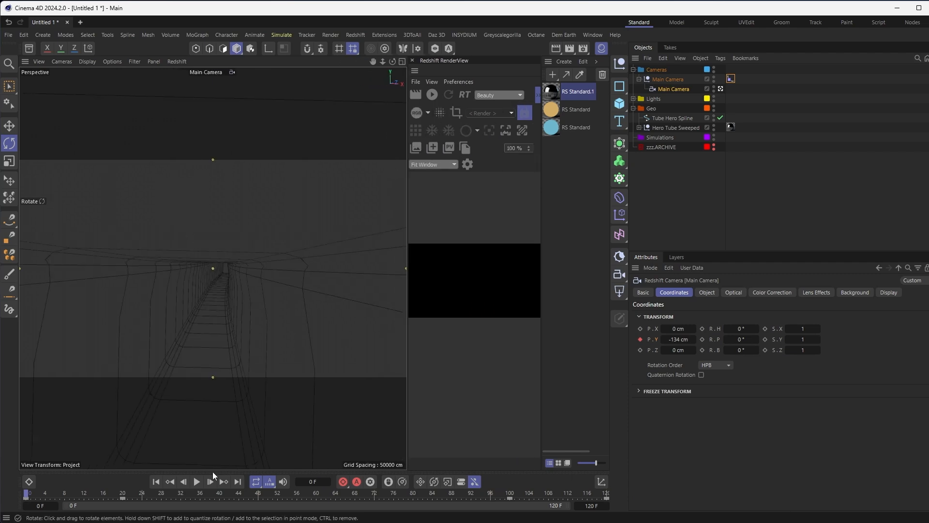
click(198, 480)
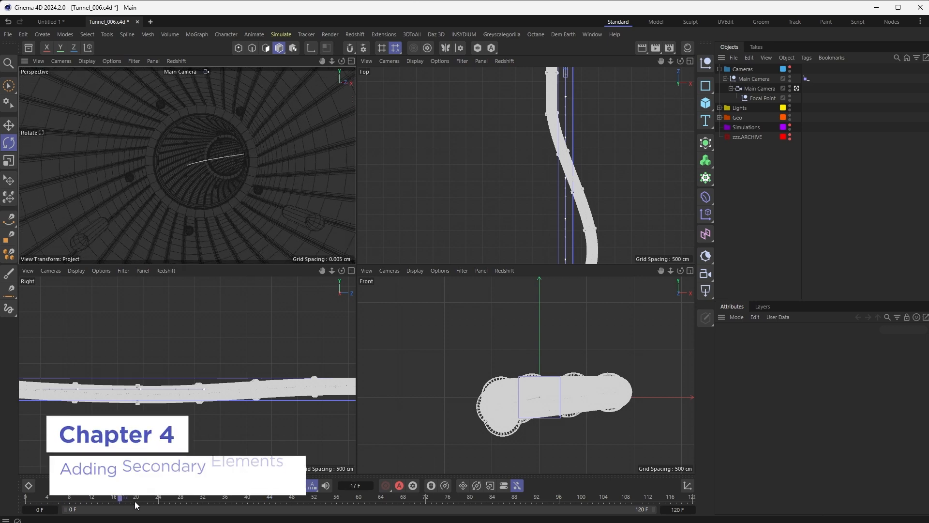
- Scrub the tunnel animation to frame 47, then switch to the Untitled 1 project and close its Redshift RenderView
drag(135, 505, 287, 513)
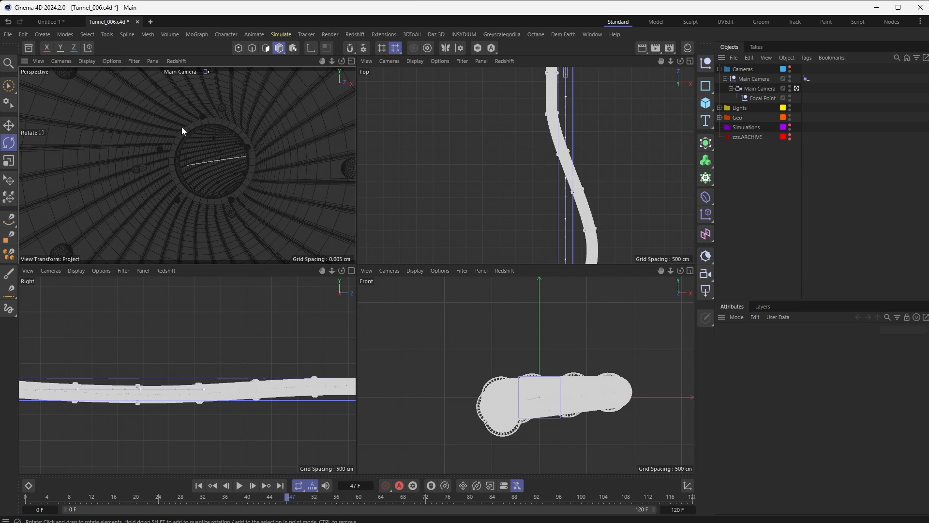
click(58, 22)
drag(329, 522, 374, 101)
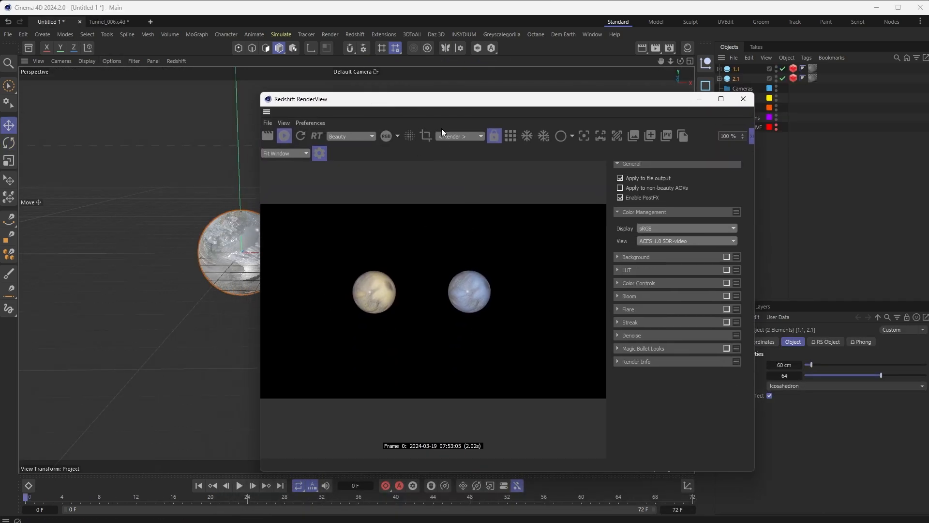
click(743, 99)
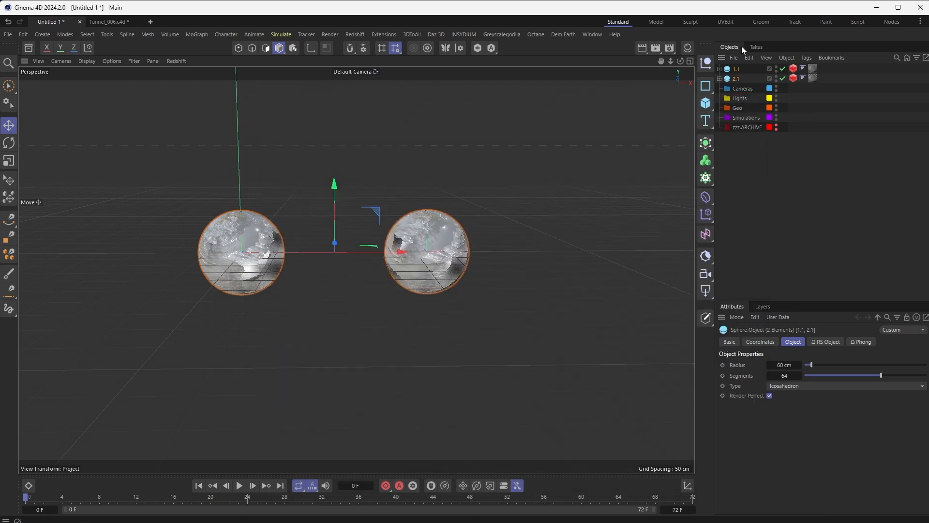
- Examine the Object ID settings in the Redshift Object tags of spheres 1.1 and 2.1
click(794, 69)
click(841, 342)
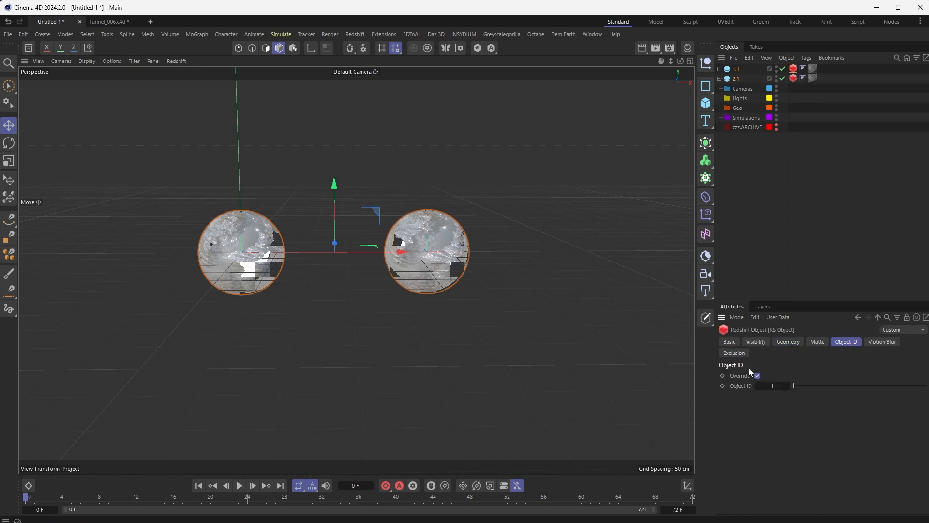
click(793, 79)
click(832, 204)
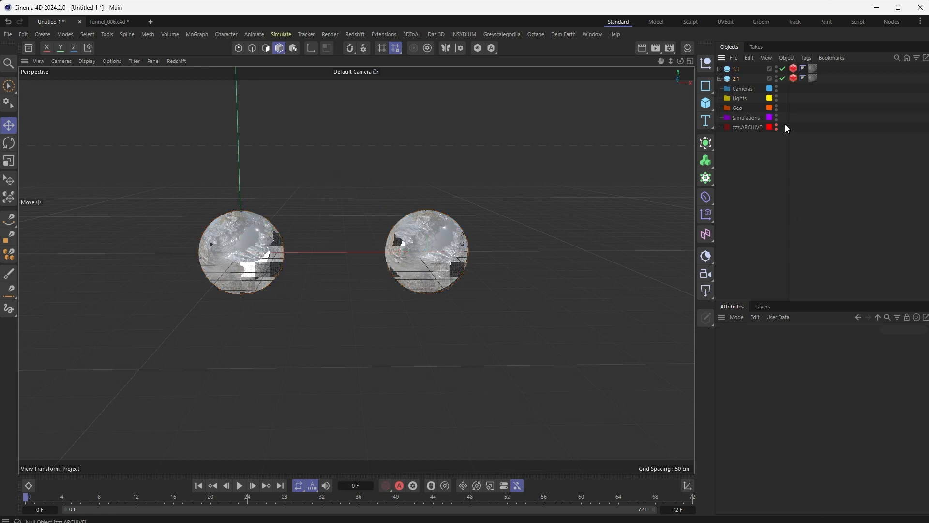
- Copy spheres 1.1 and 2.1 into the Tunnel_006.c4d project and place them inside the Geo group
drag(752, 71, 742, 83)
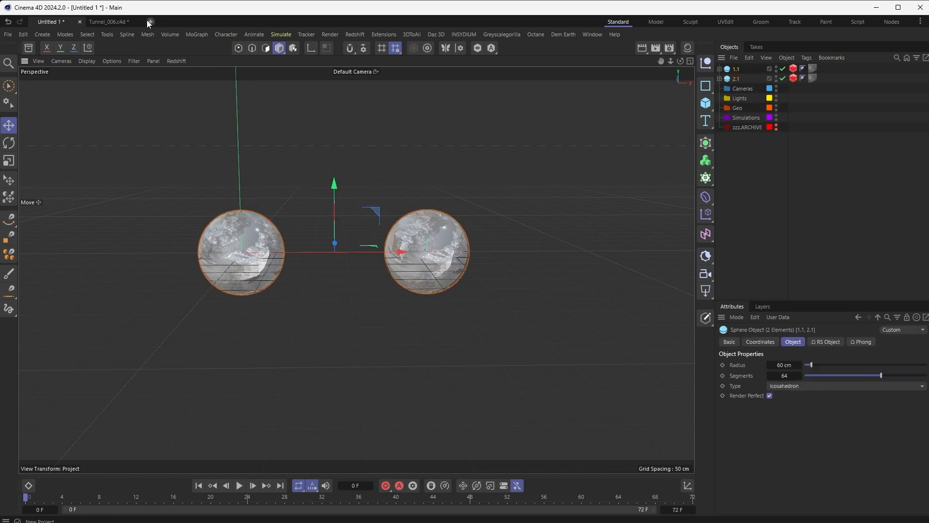
click(108, 21)
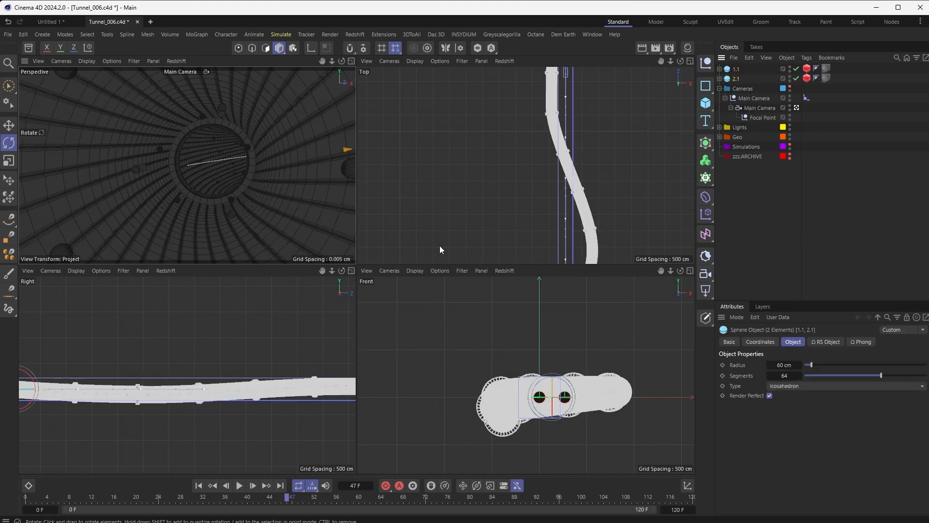
click(649, 169)
drag(689, 90, 694, 167)
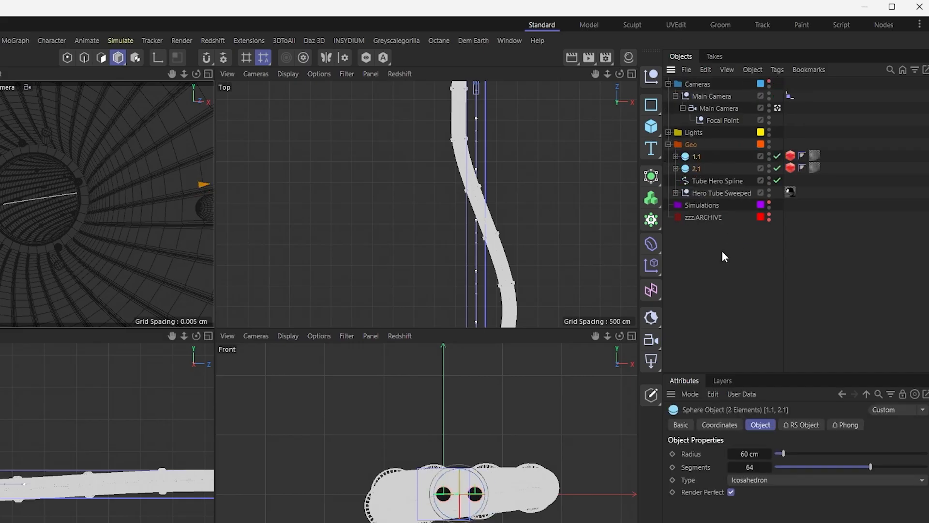
- Group the two spheres under a null named Extra Particles
key(alt+g)
double_click(699, 156)
text(Data Partic)
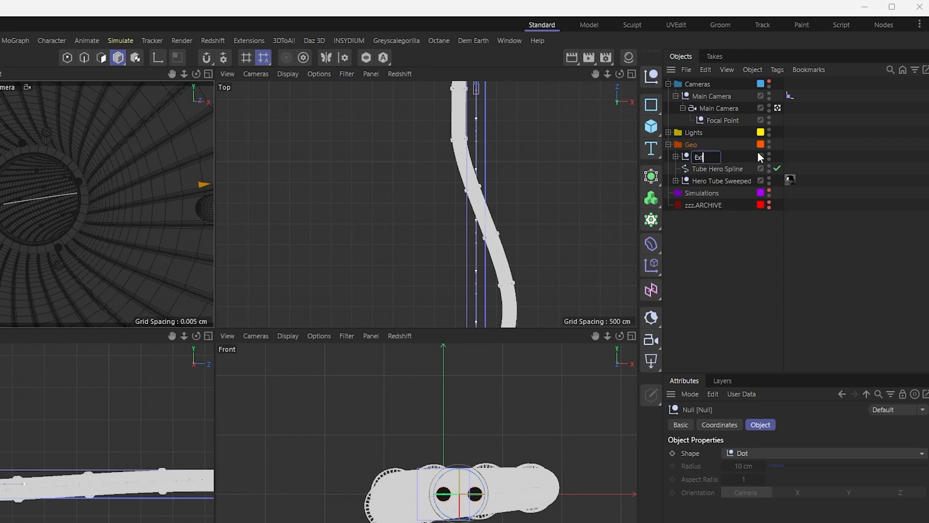
text(les)
key(Return)
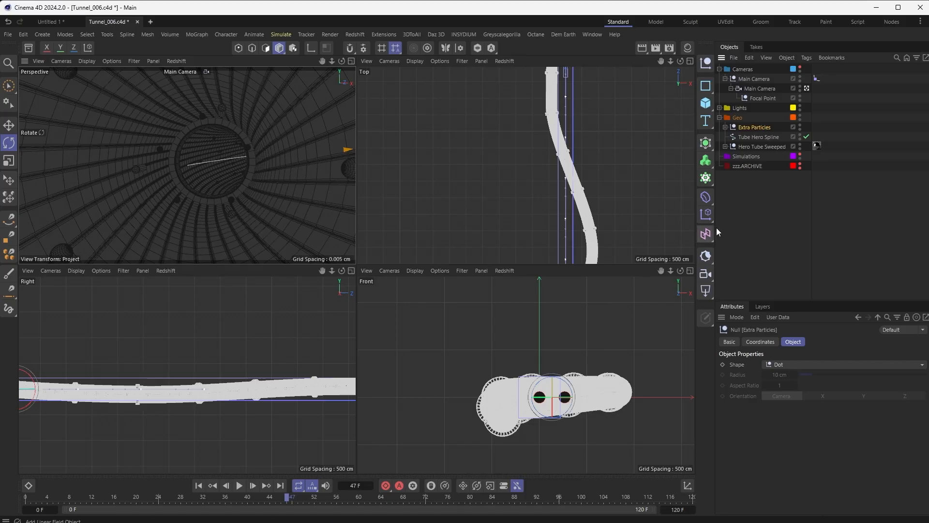
key(shift+c)
text(cloner)
key(Return)
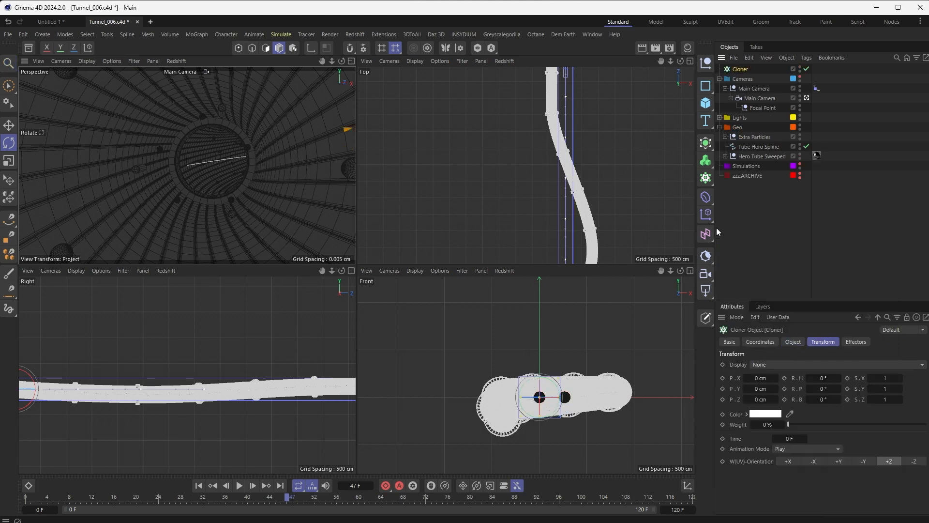
drag(732, 68, 743, 124)
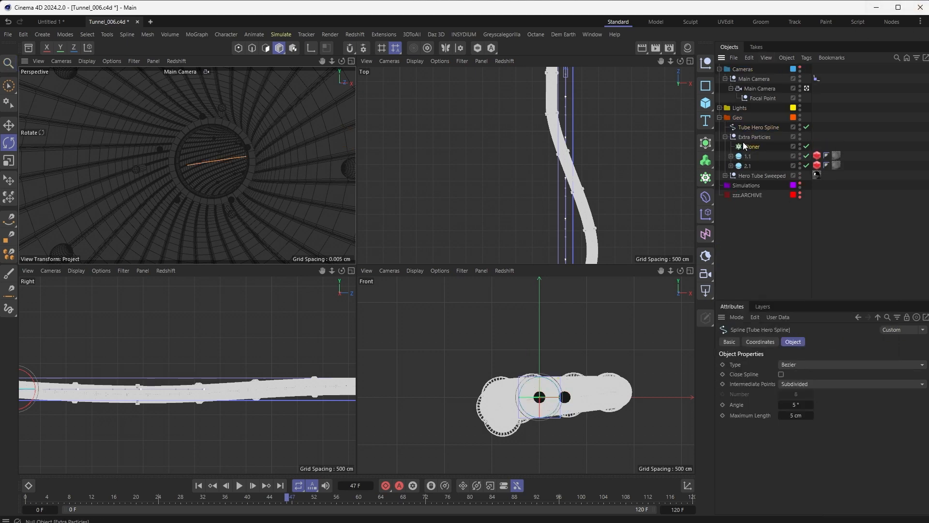
click(743, 143)
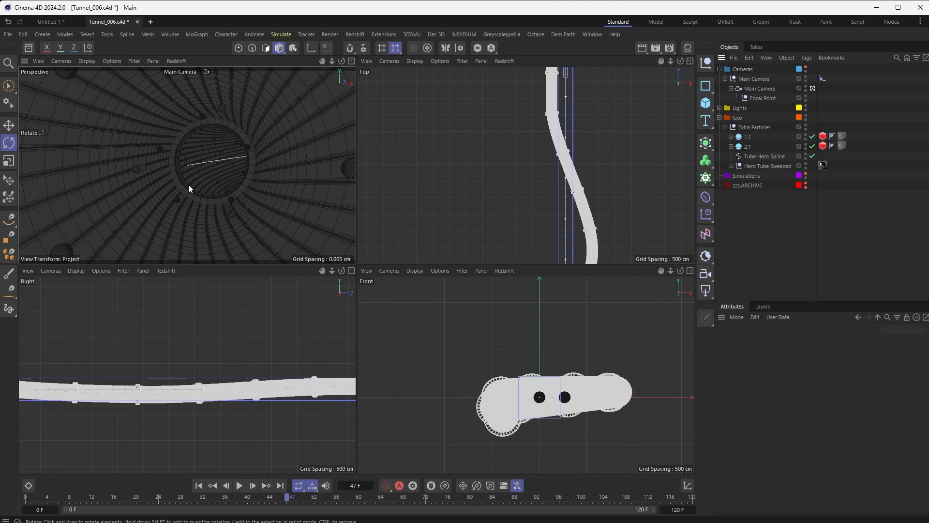
- Add a Redshift Matrix Scatter object inside Extra Particles and move Tube Hero Spline directly under Geo
key(shift+c)
text(matrix)
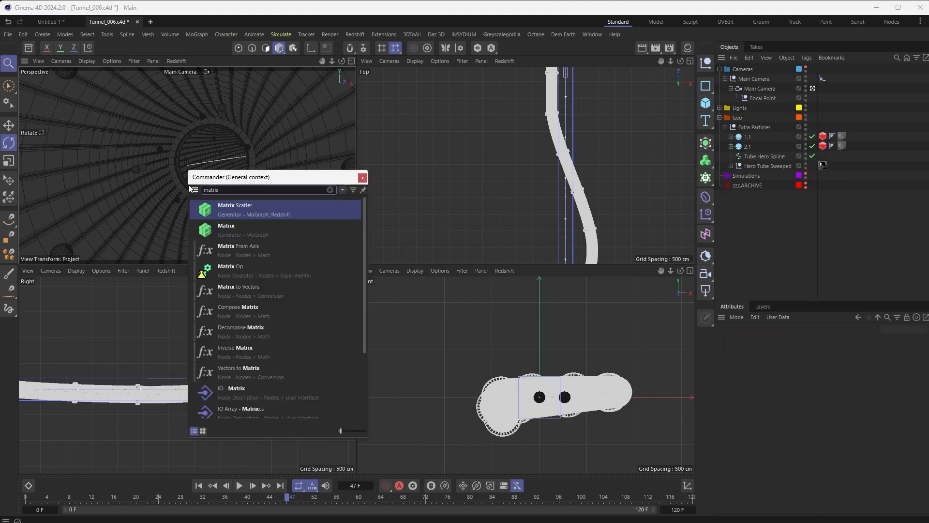
key(Return)
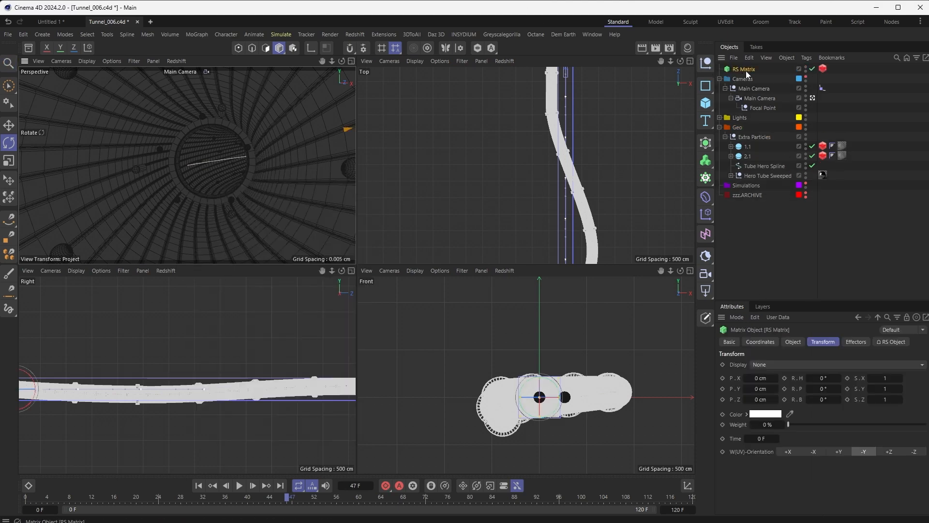
drag(753, 144, 753, 146)
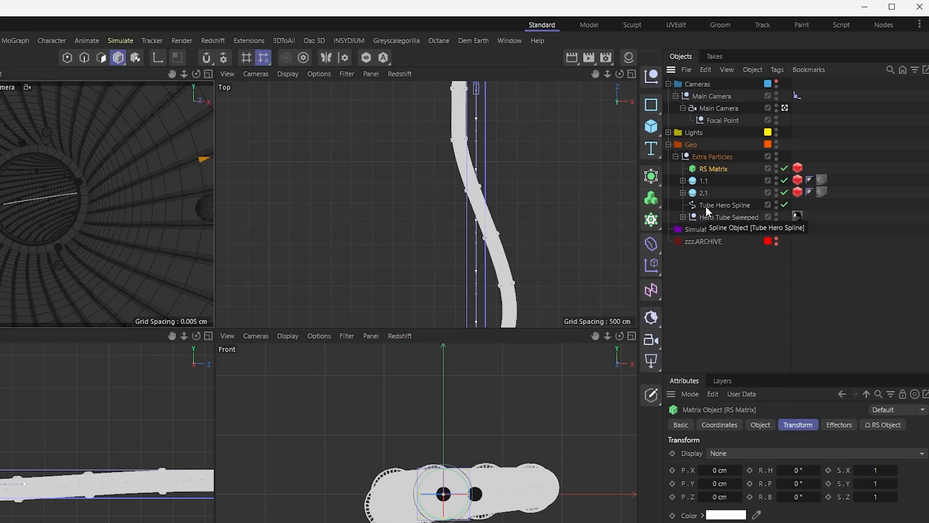
drag(749, 166, 744, 120)
drag(700, 147, 699, 145)
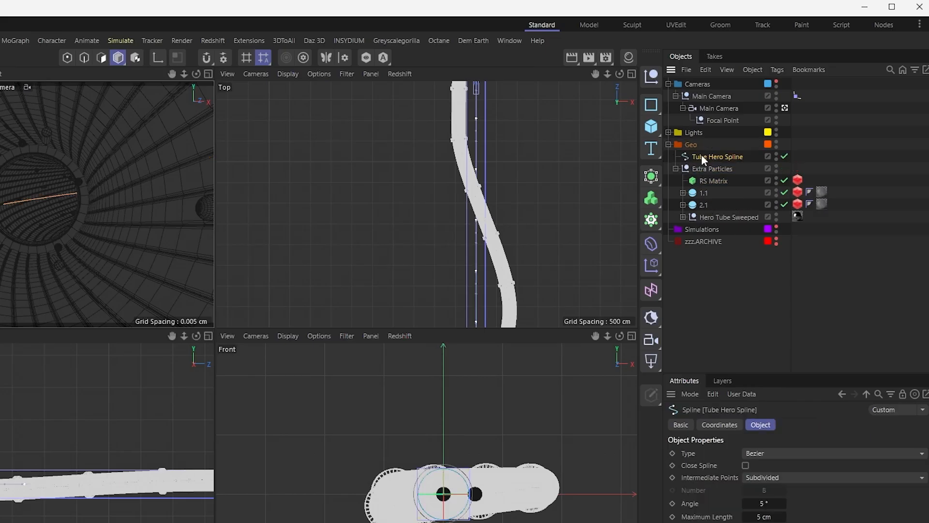
- Distribute the RS Matrix in Object mode along Tube Hero Spline with a count of 706
click(713, 181)
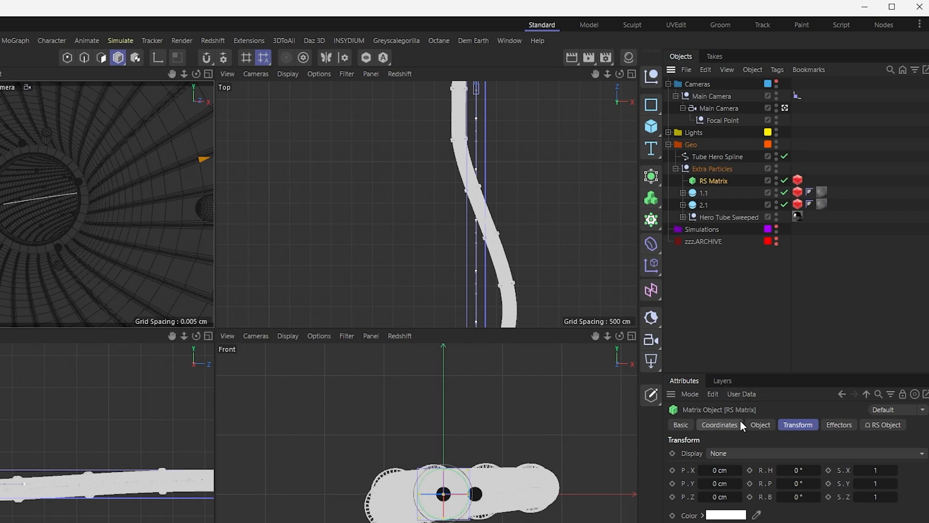
click(761, 424)
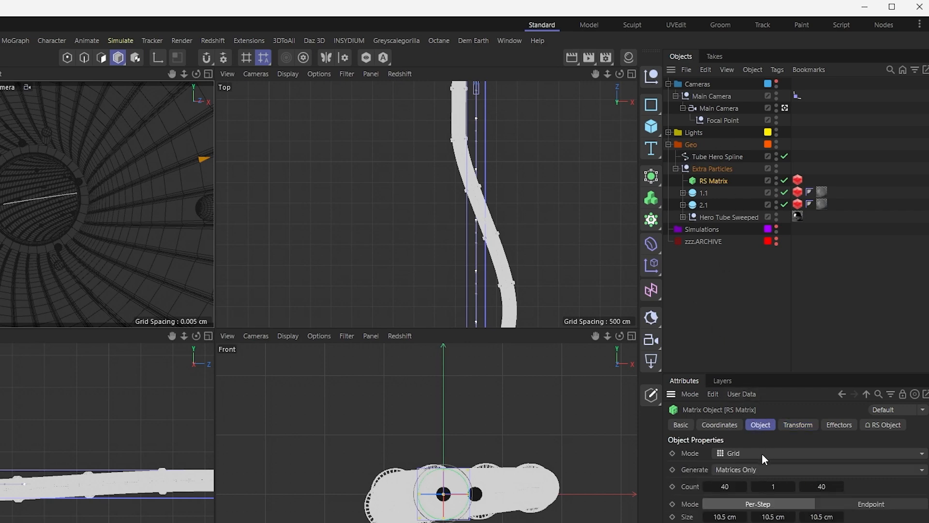
click(761, 453)
click(760, 469)
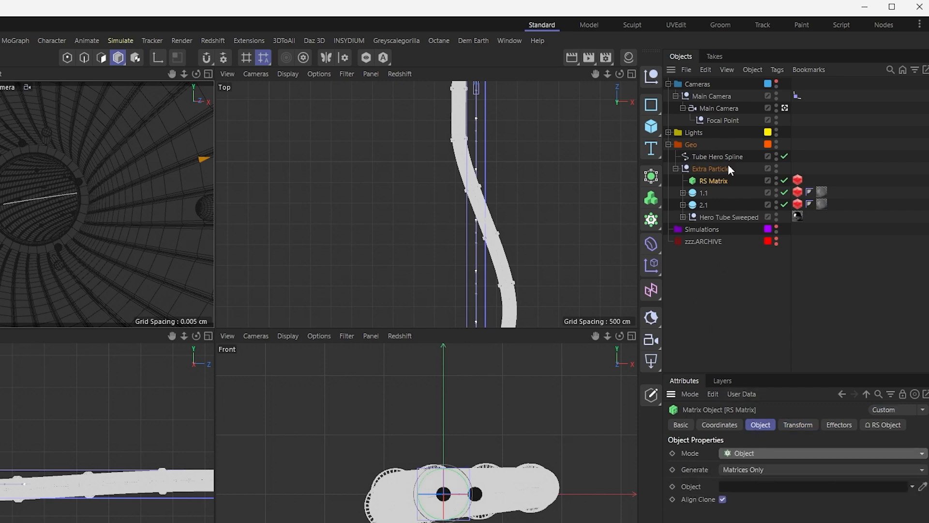
drag(717, 157, 766, 486)
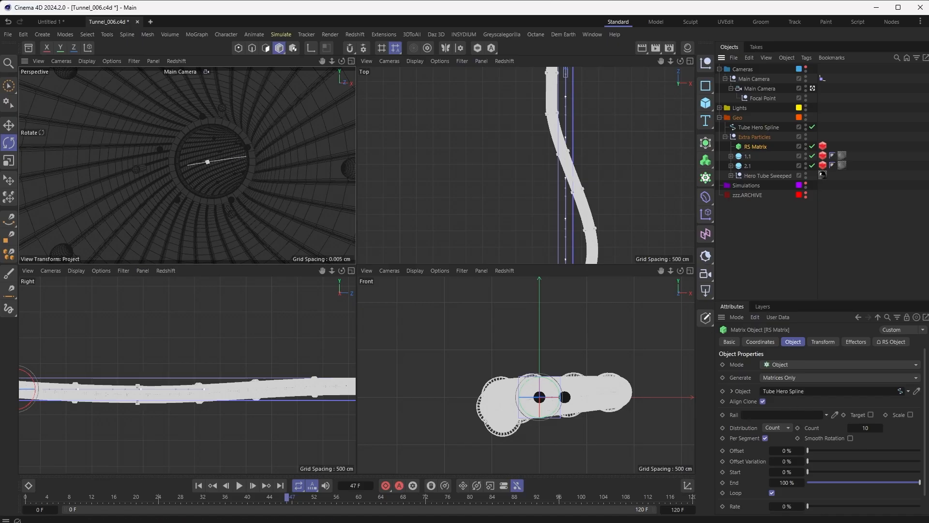
drag(870, 430, 928, 430)
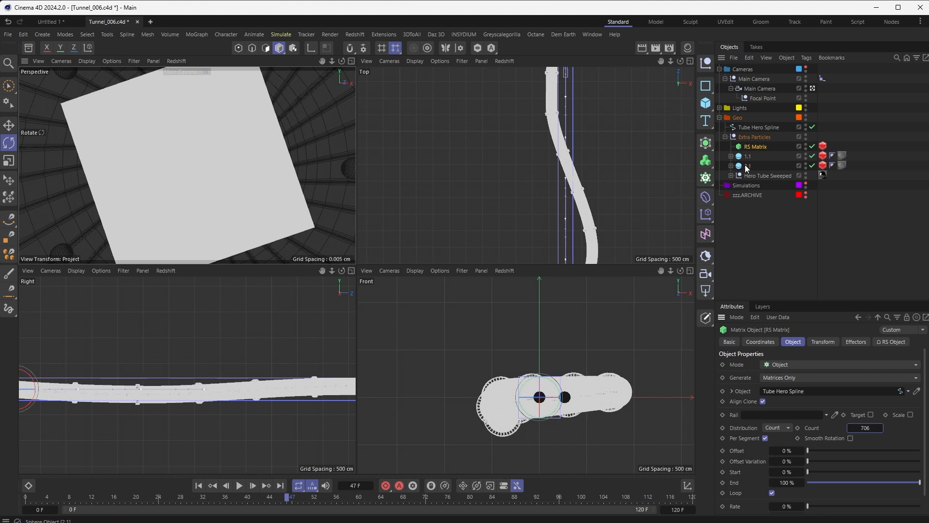
- Move Hero Tube Sweeped out of Extra Particles and add a Random effector for the RS Matrix inside that null
drag(759, 175, 736, 129)
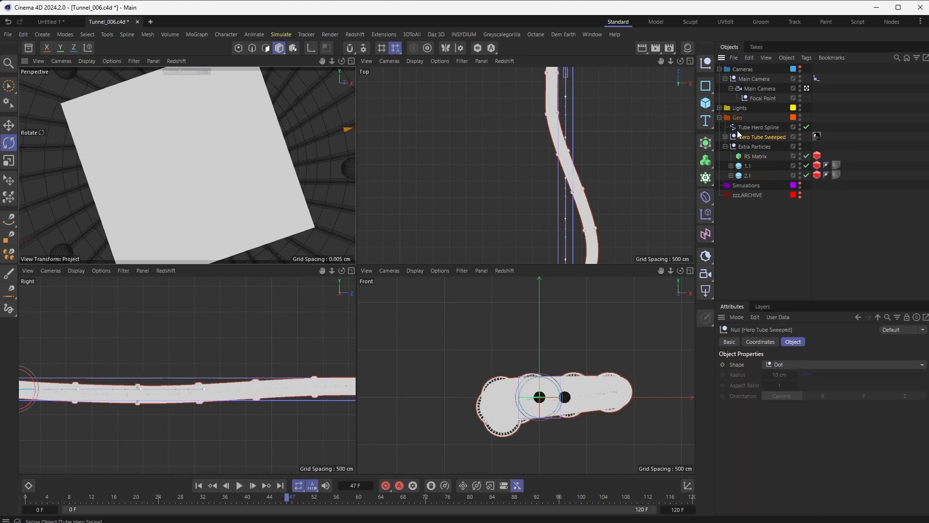
click(759, 156)
key(shift+c)
text(random)
key(Return)
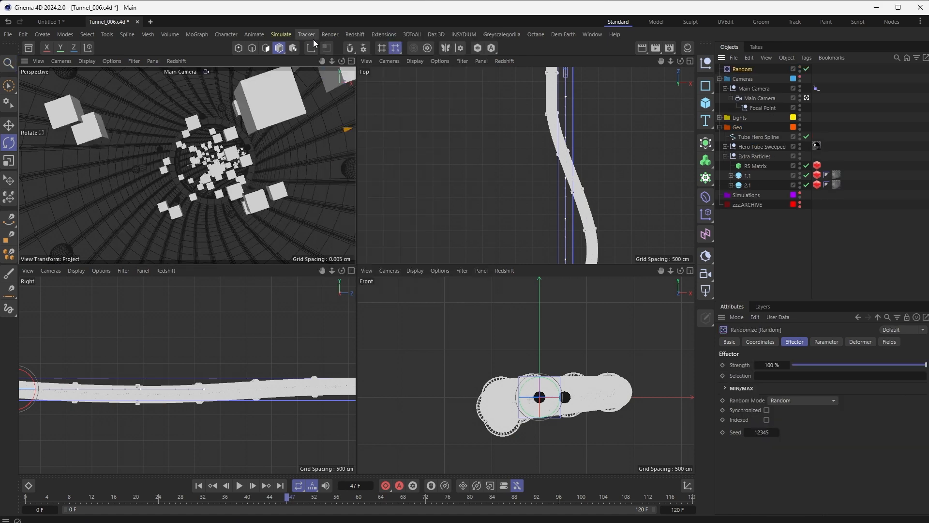
drag(757, 106, 758, 171)
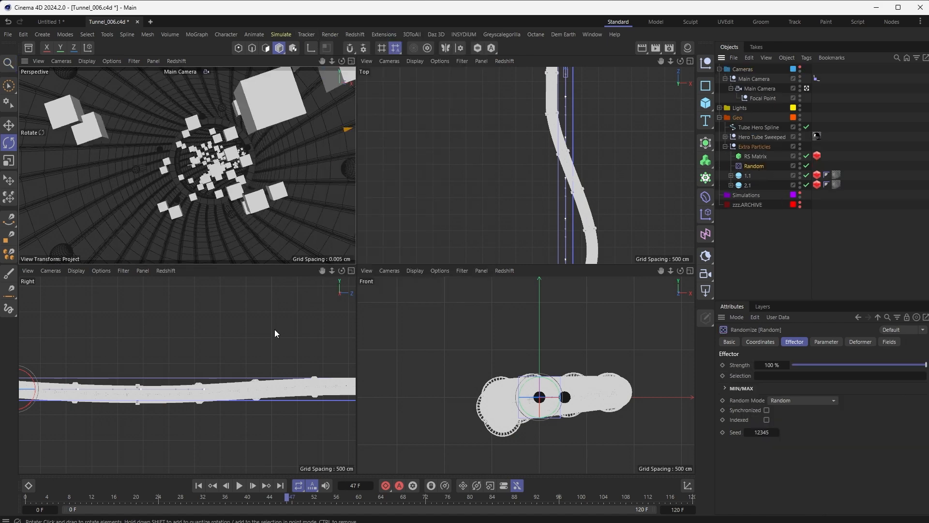
- Scrub the timeline to frame 43 and add random rotation to the matrix clones in the Random effector's parameters
drag(292, 499, 242, 267)
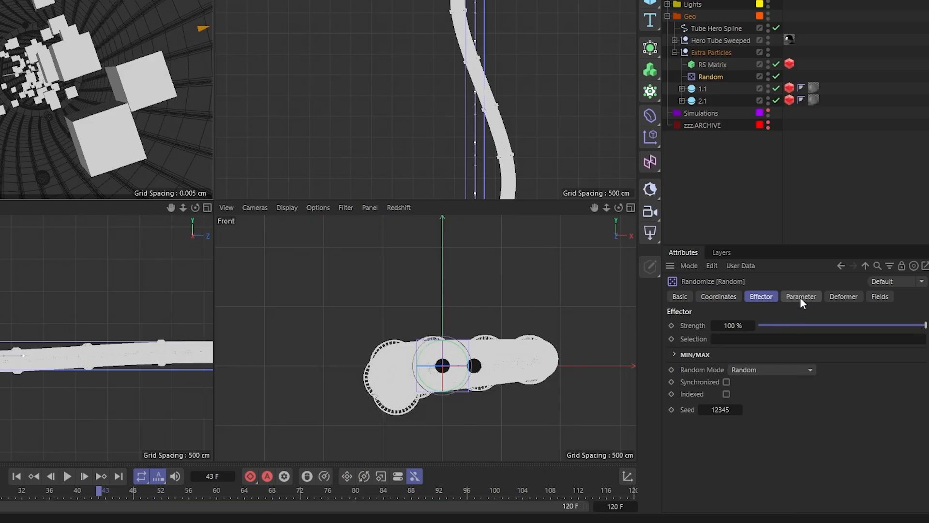
click(826, 342)
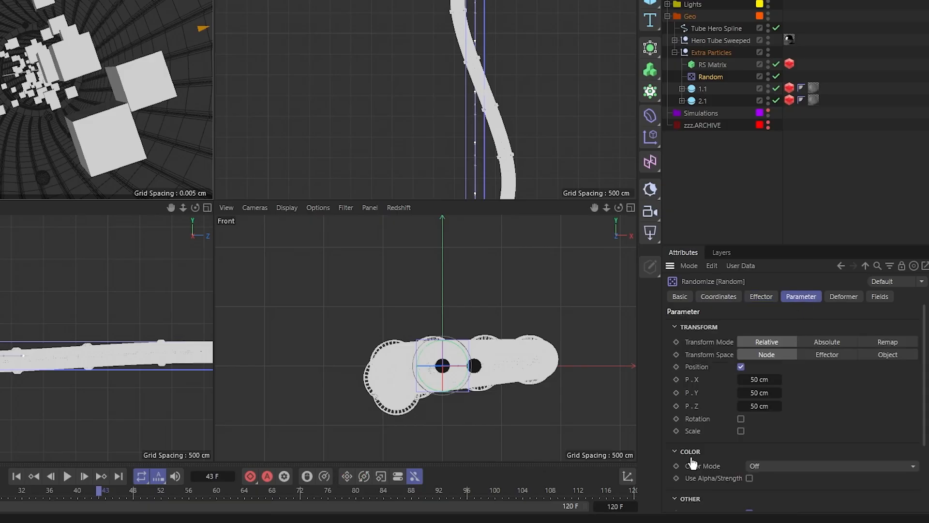
drag(755, 434, 837, 444)
drag(751, 458, 861, 458)
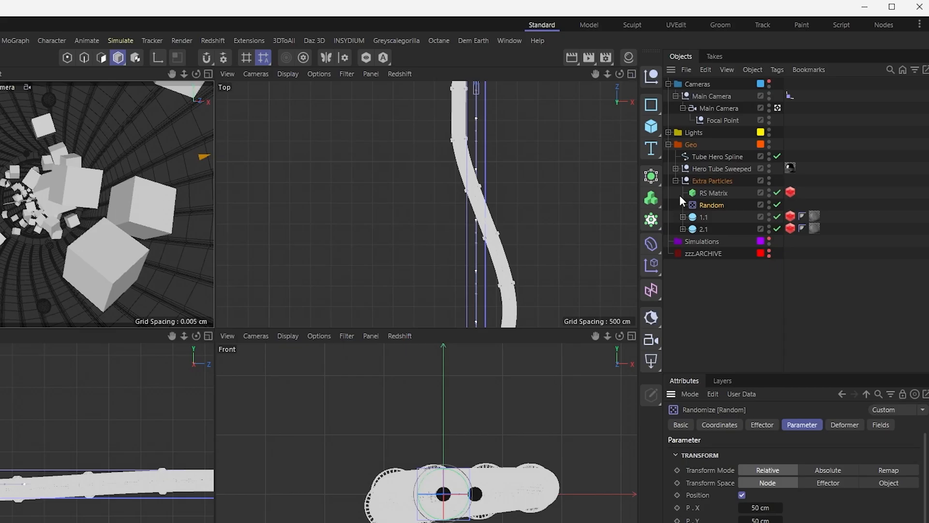
- Add a Time effector to the RS Matrix and place it inside Extra Particles below the Random effector
click(671, 180)
key(shift+c)
text(time)
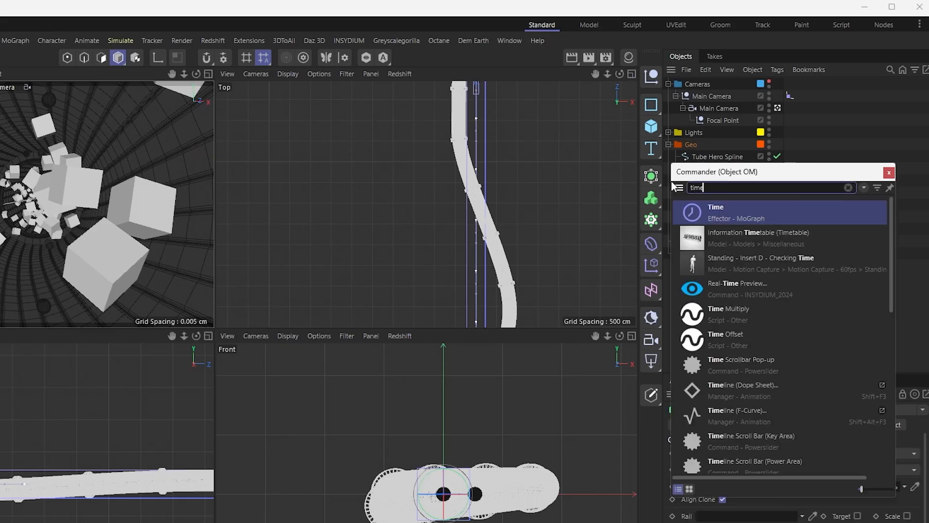
key(Return)
drag(701, 84, 690, 108)
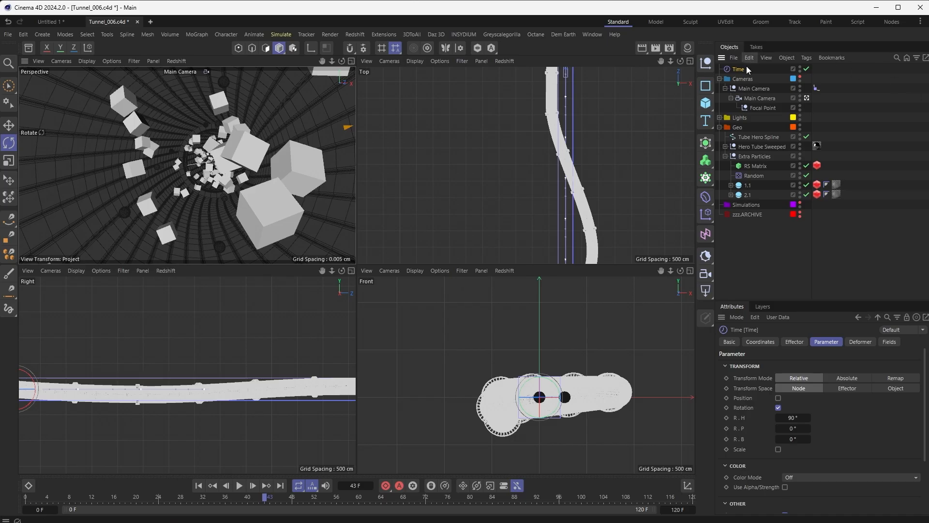
drag(736, 89, 759, 178)
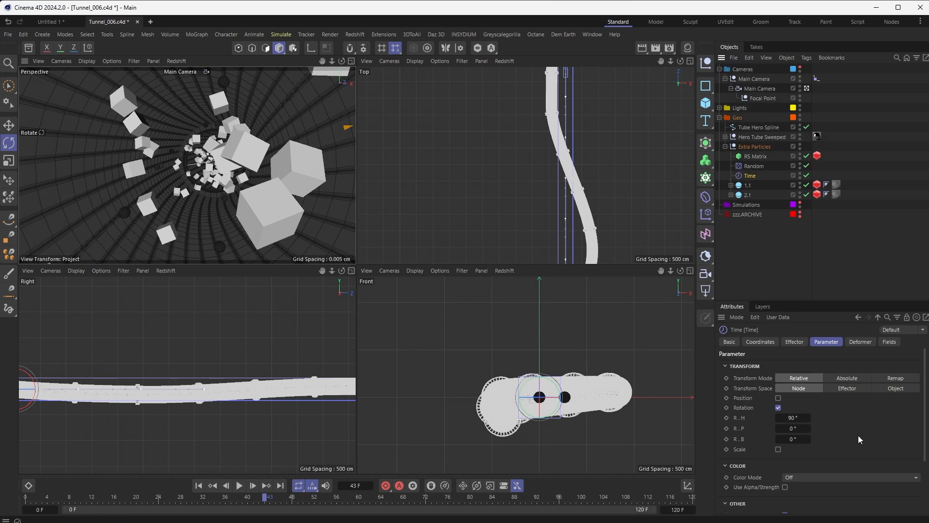
- Set the Time effector's heading rotation to 97° and play the animation through the default camera
drag(796, 418, 805, 418)
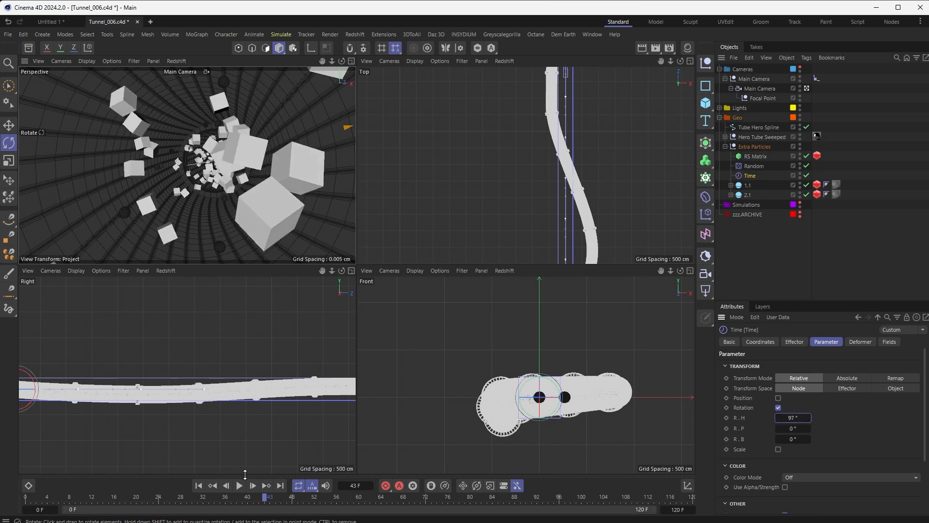
click(806, 89)
click(807, 89)
scroll(146, 140, up, 5)
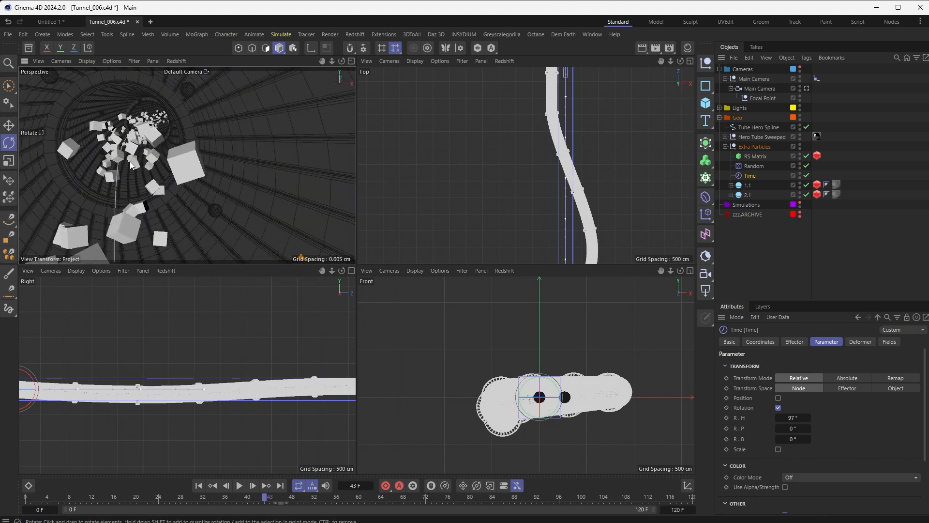
click(239, 485)
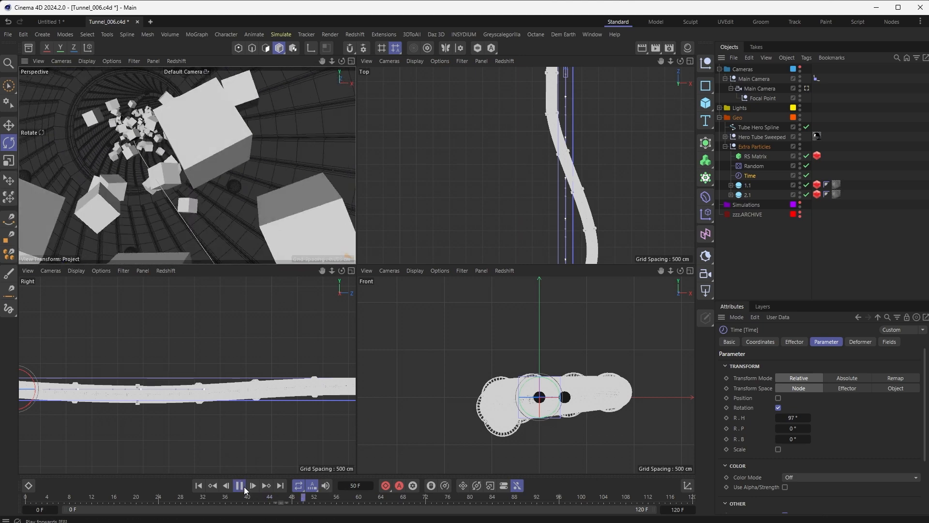
- Set the Time effector's R.H, R.P and R.B rotation values to 25° each
click(793, 417)
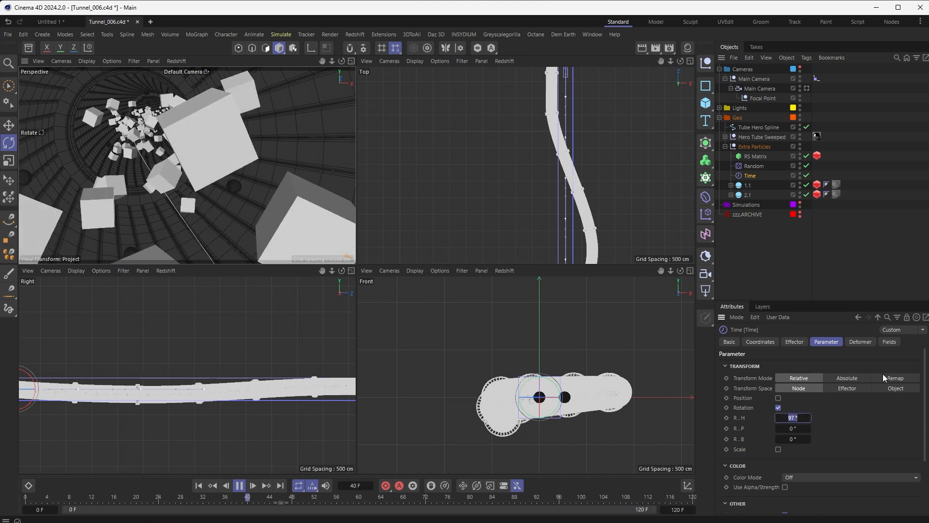
text(2)
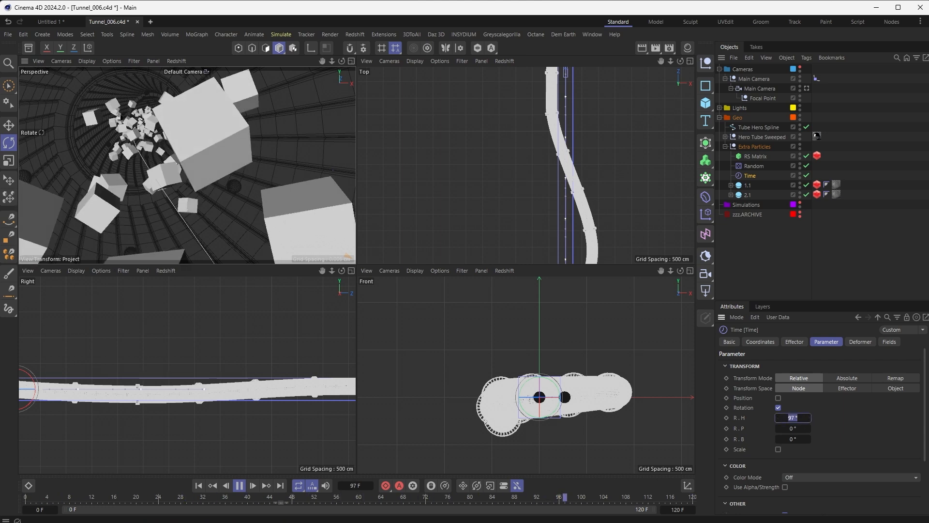
text(5)
key(Tab)
text(25)
key(Tab)
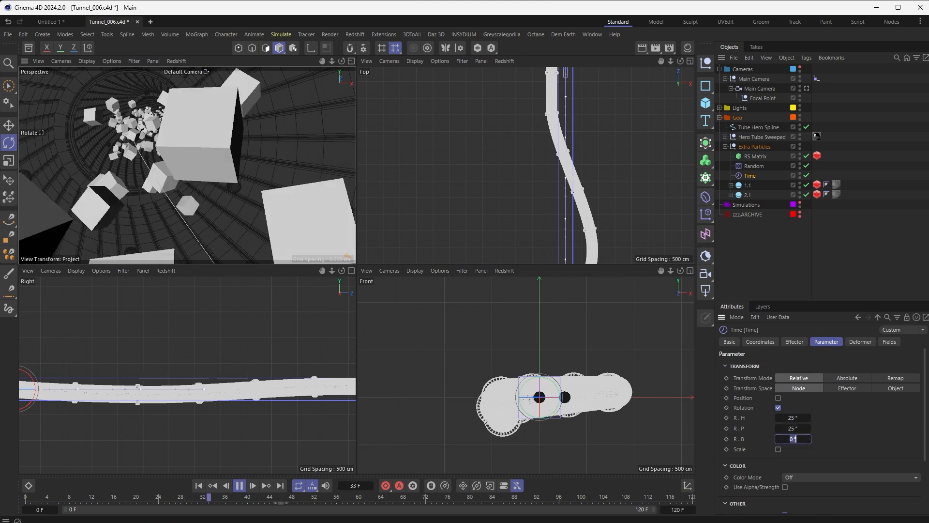
text(25)
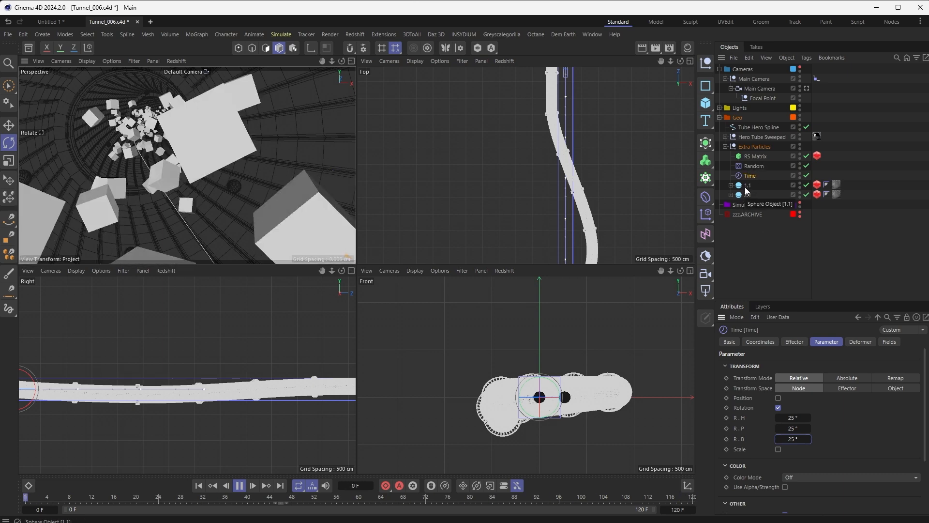
- Preview the rotating matrix clones through the Main Camera and stop playback
click(806, 88)
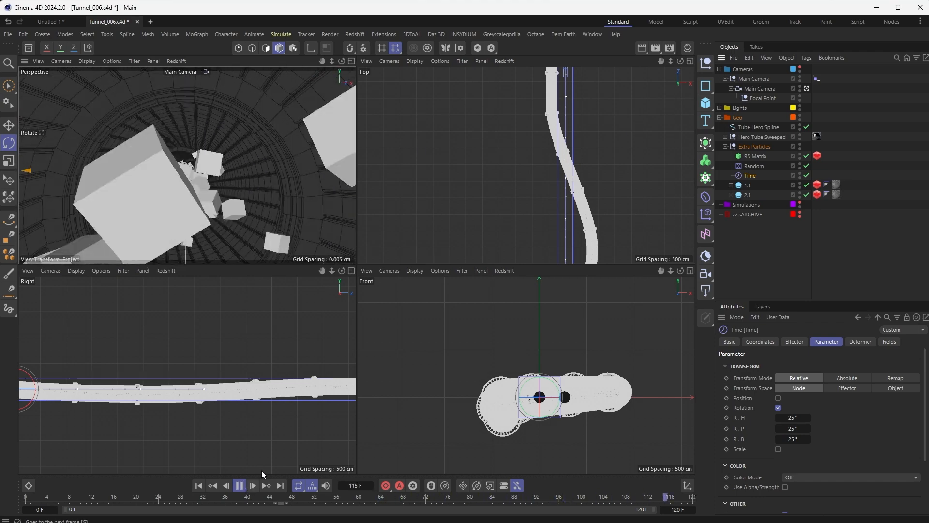
click(239, 486)
click(239, 486)
click(239, 486)
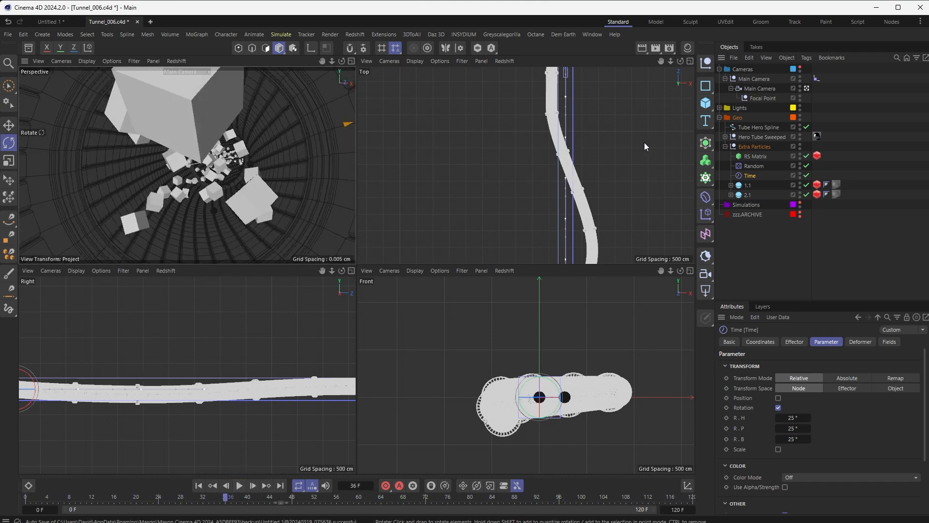
- Set the RS Matrix's Rate to 2% and play the animation through the default camera in an enlarged perspective view
click(759, 155)
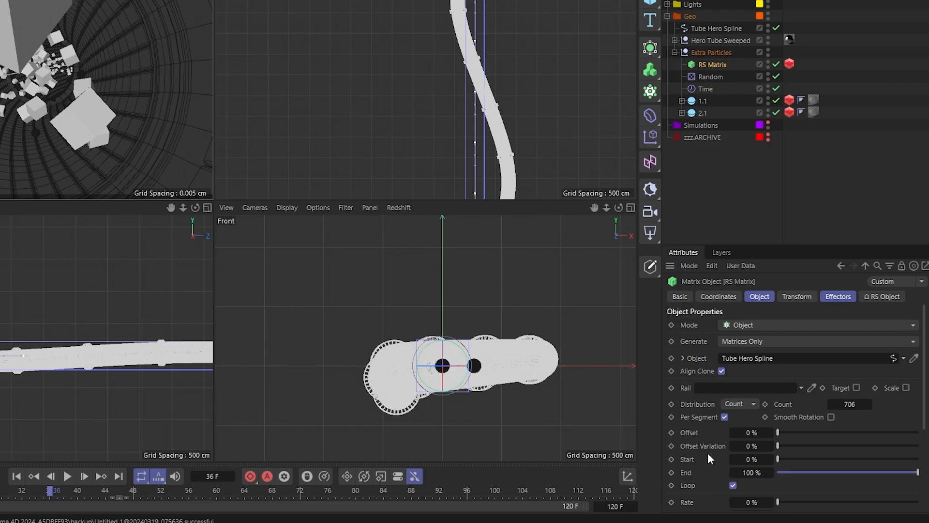
scroll(708, 455, down, 5)
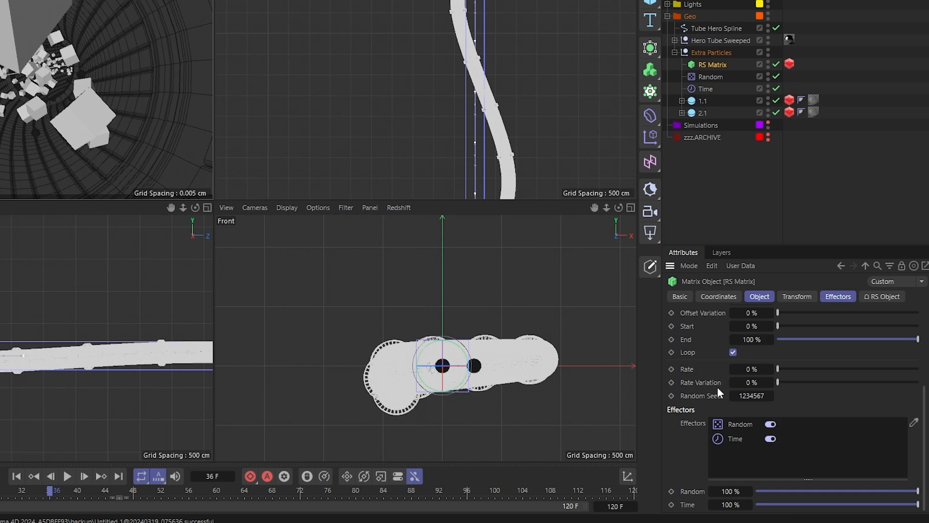
double_click(771, 368)
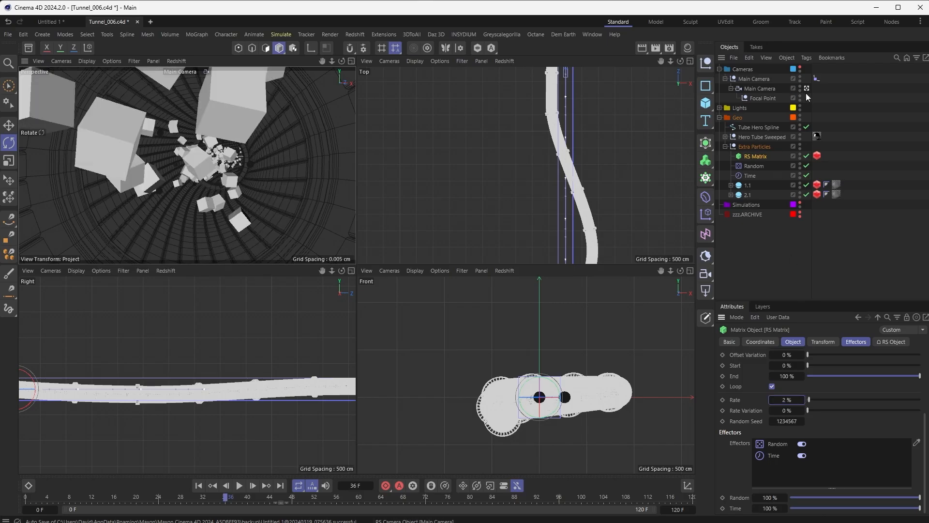
click(806, 88)
alt+drag(153, 161, 171, 173)
click(351, 61)
alt+drag(331, 235, 312, 287)
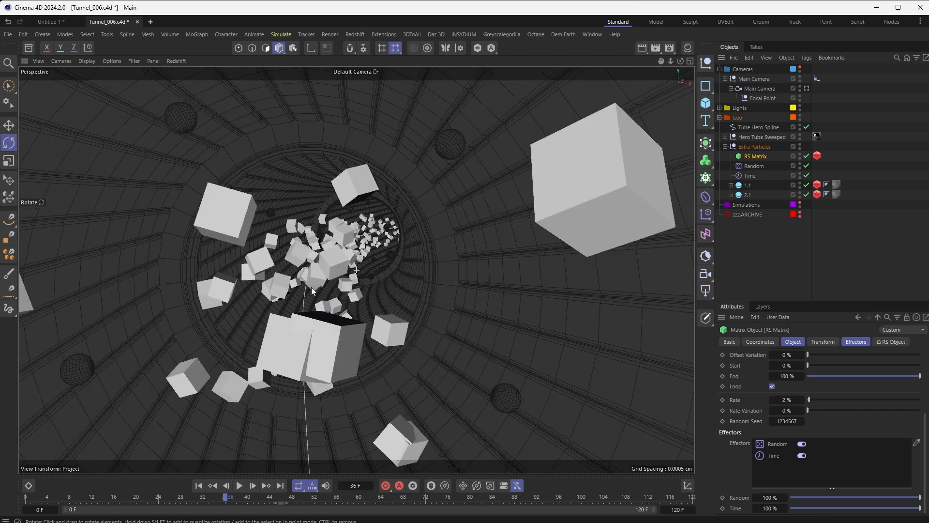
click(239, 485)
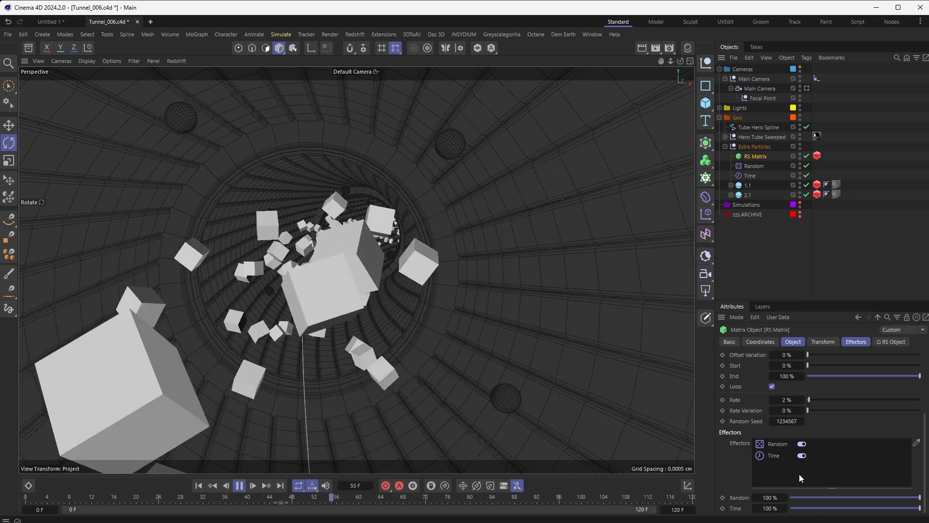
- Raise the RS Matrix's Rate to 10% and its Rate Variation to 72% while the animation plays
click(803, 401)
click(803, 401)
click(803, 401)
click(803, 400)
click(803, 400)
click(803, 400)
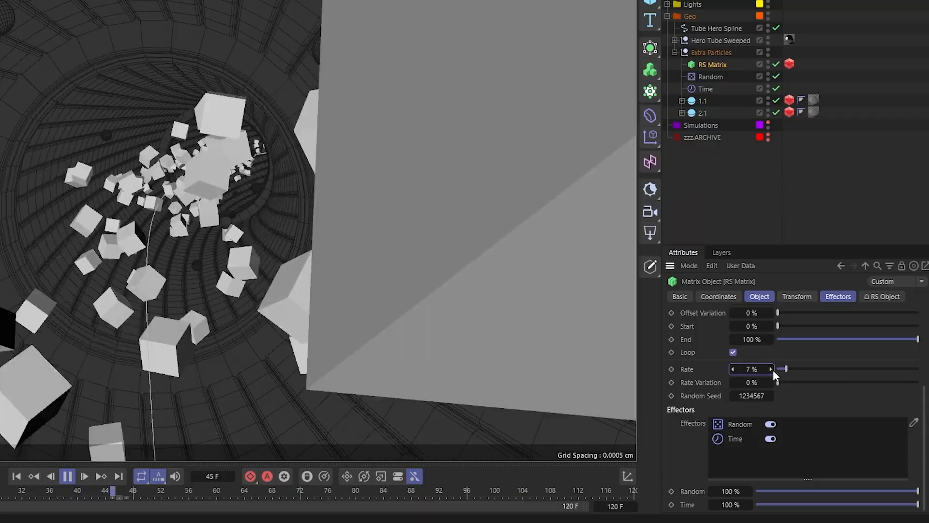
click(773, 371)
click(774, 373)
click(773, 372)
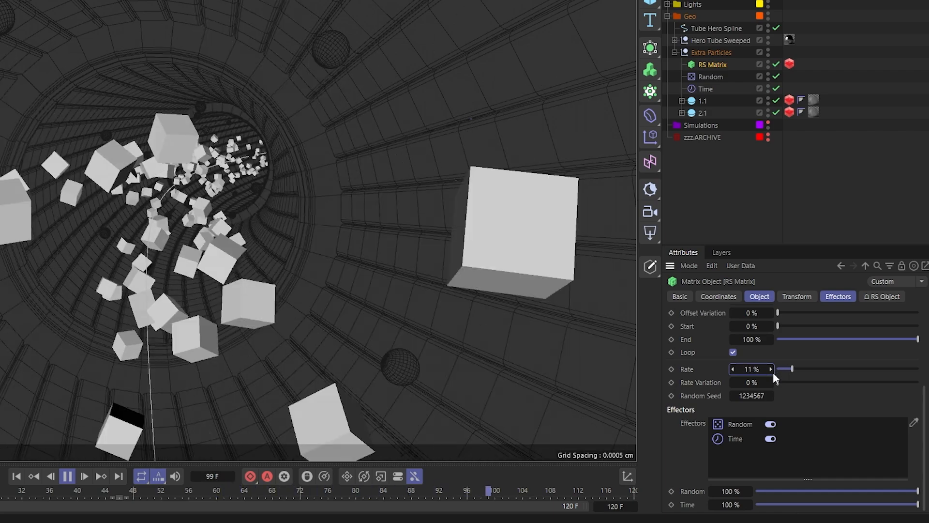
click(774, 372)
click(773, 372)
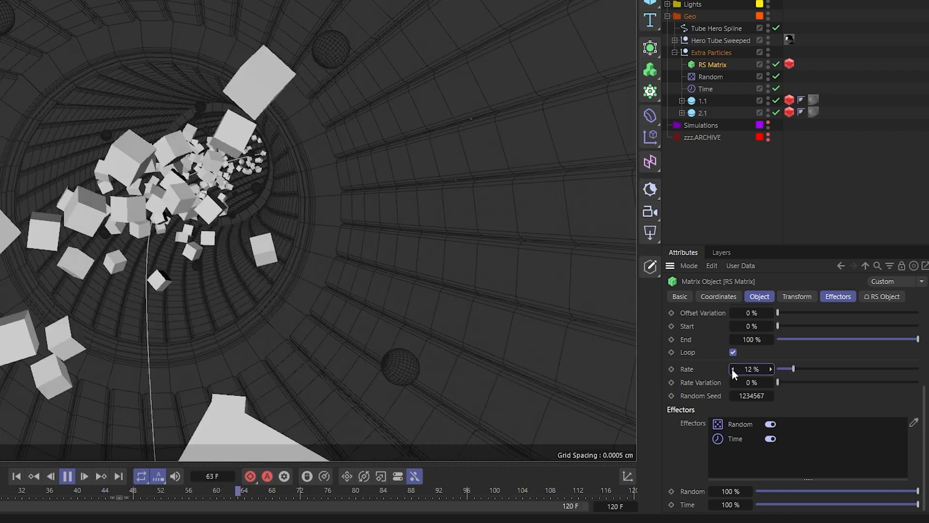
click(733, 369)
click(733, 369)
click(733, 369)
drag(778, 382, 919, 382)
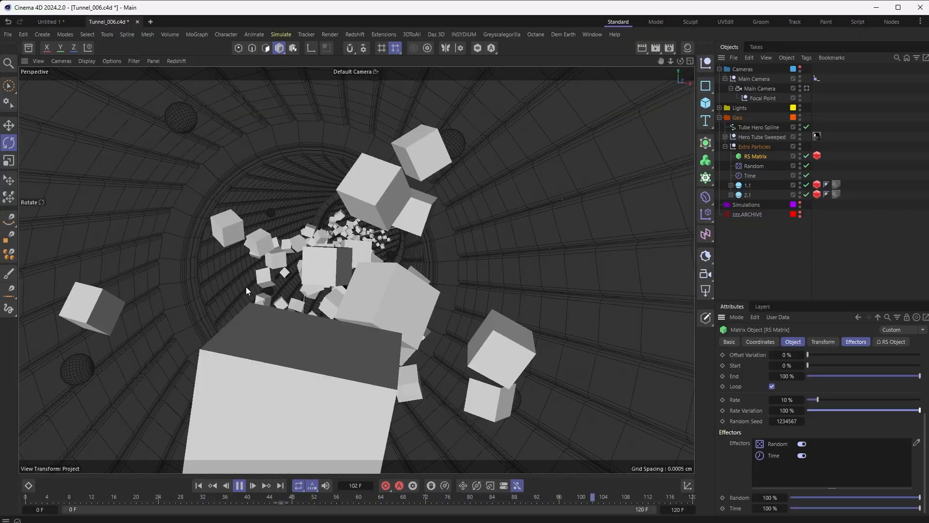
drag(919, 410, 887, 410)
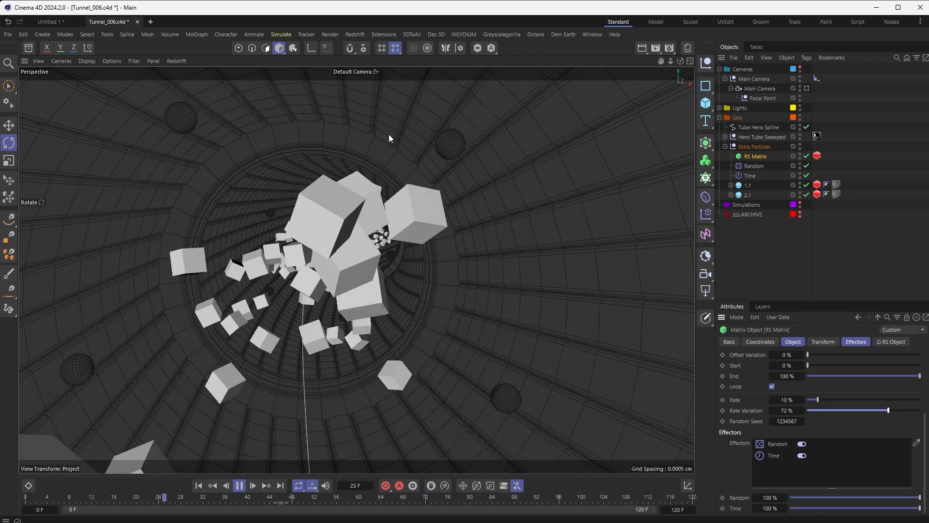
- Reduce the RS Matrix count to 491 while viewing through the Main Camera, and stop playback
click(808, 88)
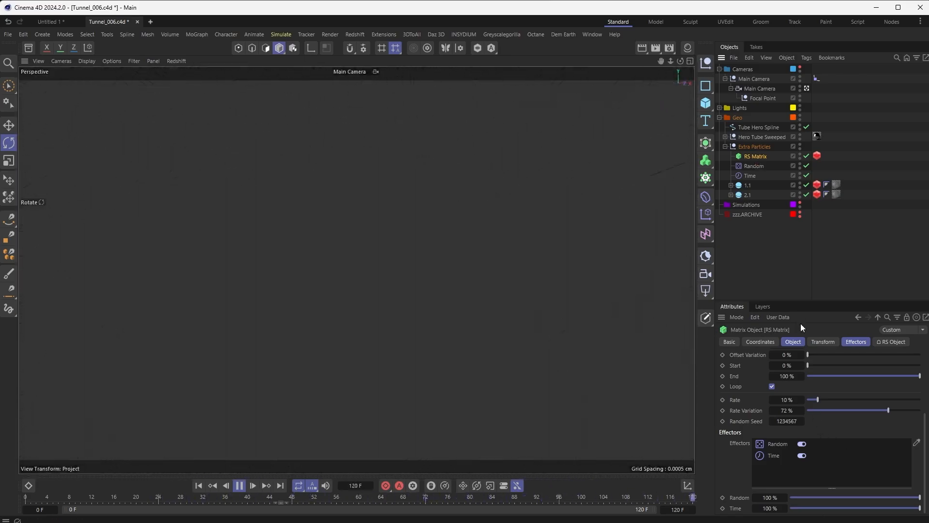
scroll(747, 393, up, 4)
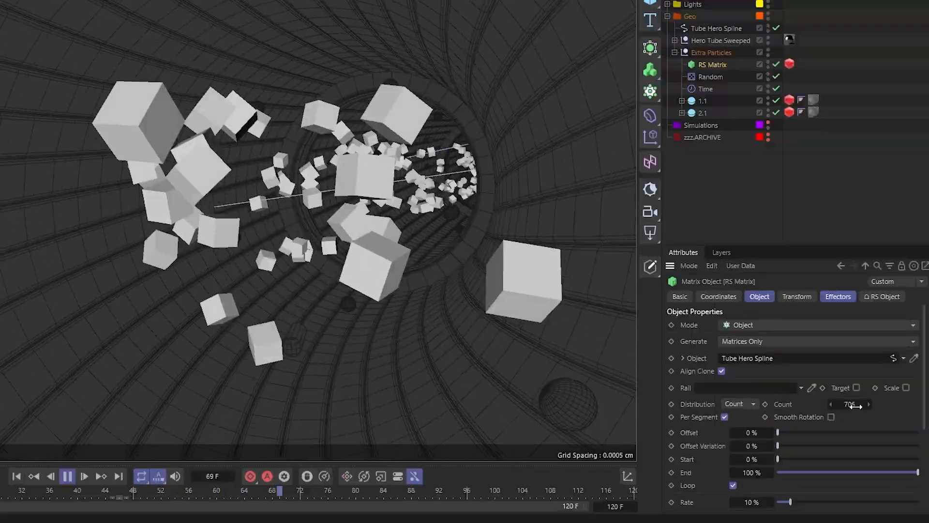
drag(855, 405, 829, 406)
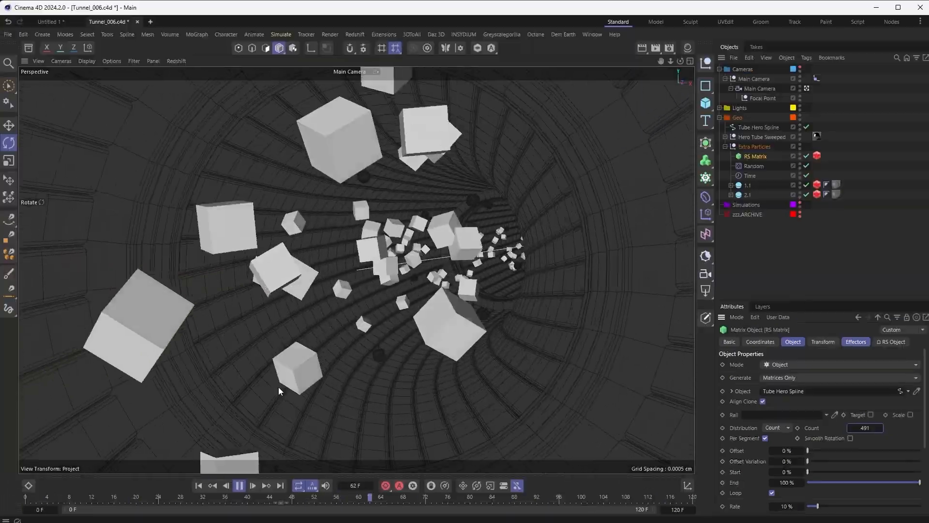
click(239, 485)
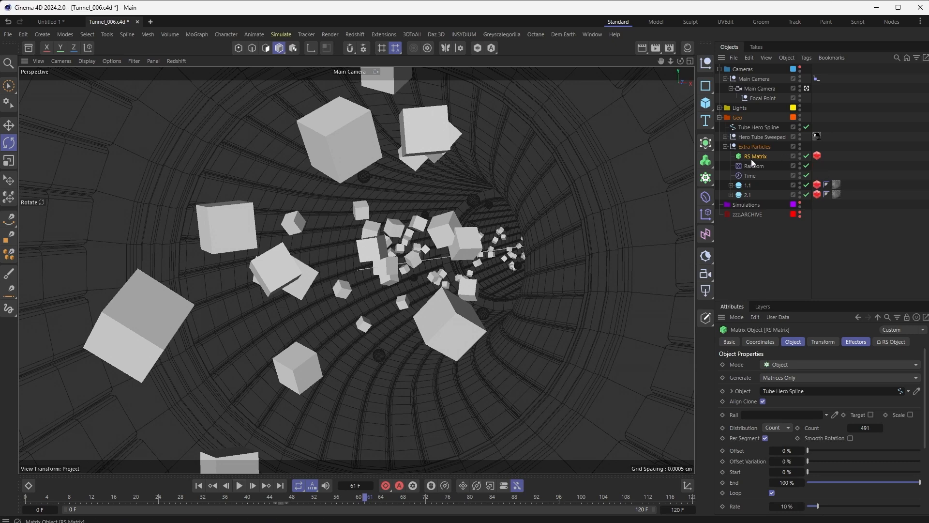
- Set the particle mode in the RS Matrix's Redshift Object tag to Custom Objects
click(818, 155)
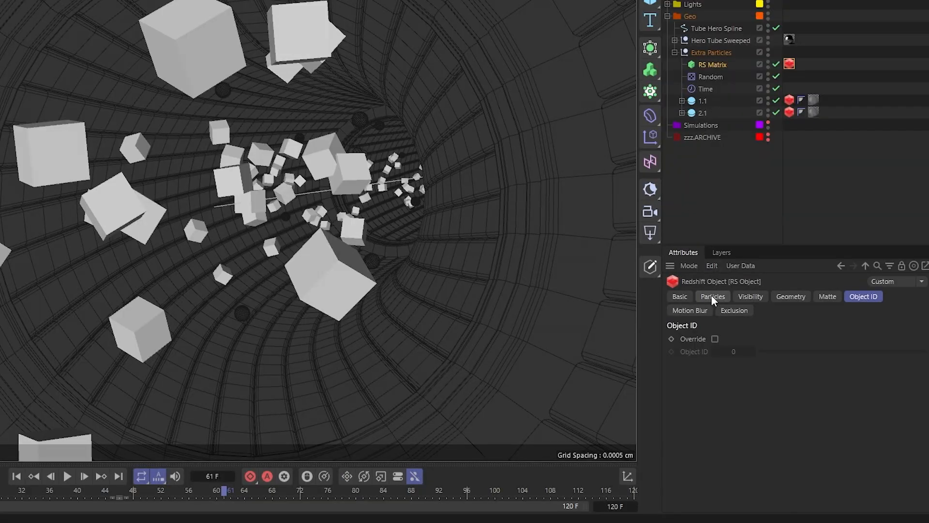
click(712, 296)
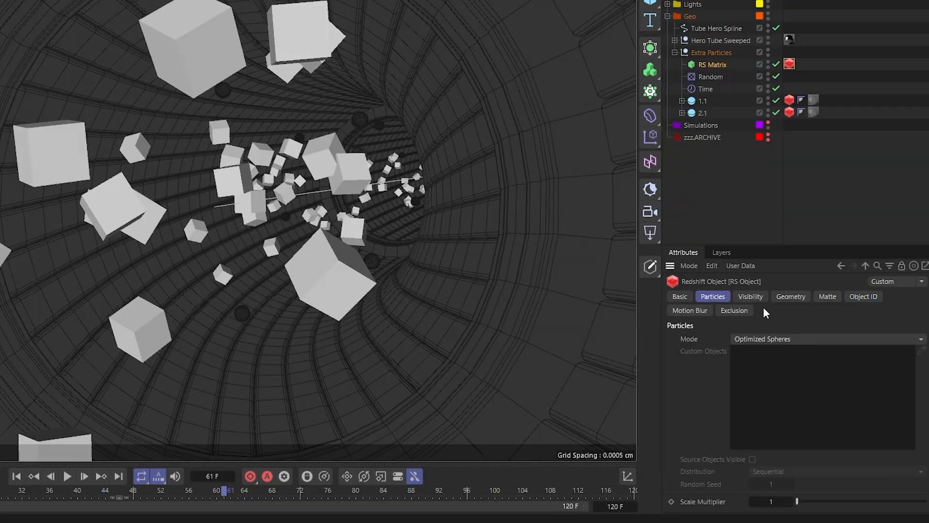
click(774, 344)
click(781, 408)
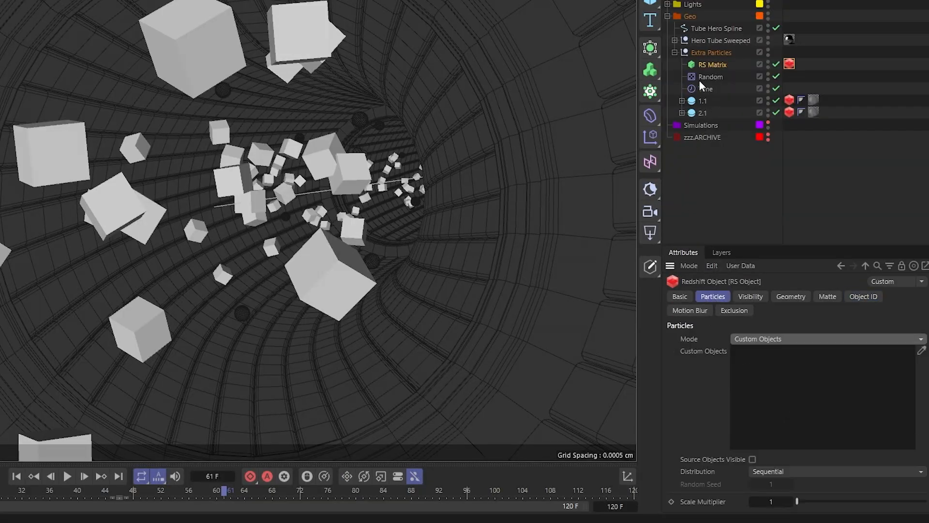
- Assign spheres 1.1 and 2.1 as the tag's custom objects and set their distribution to Random
click(703, 101)
shift+click(692, 116)
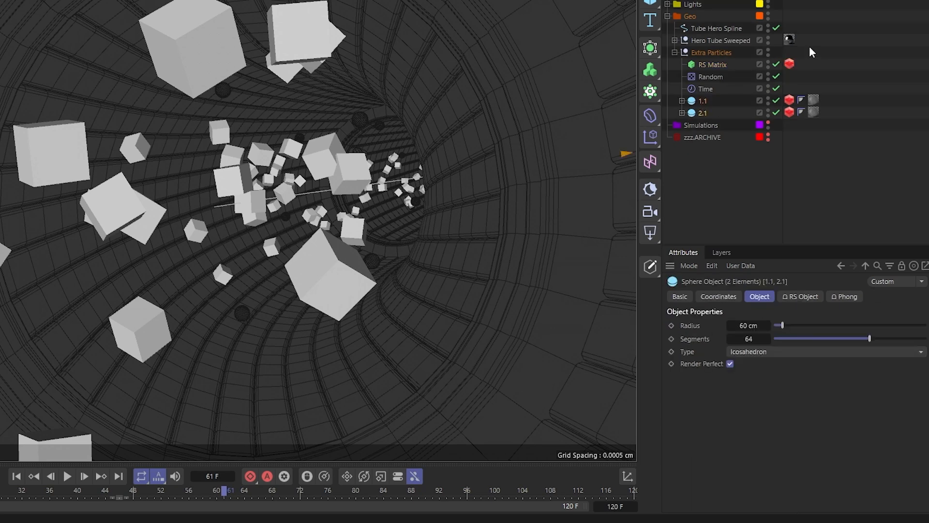
click(784, 72)
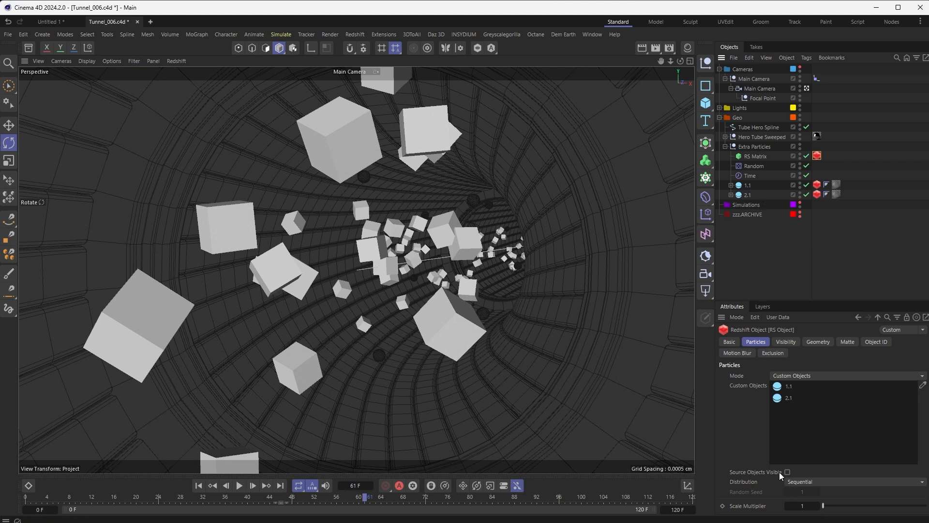
click(809, 480)
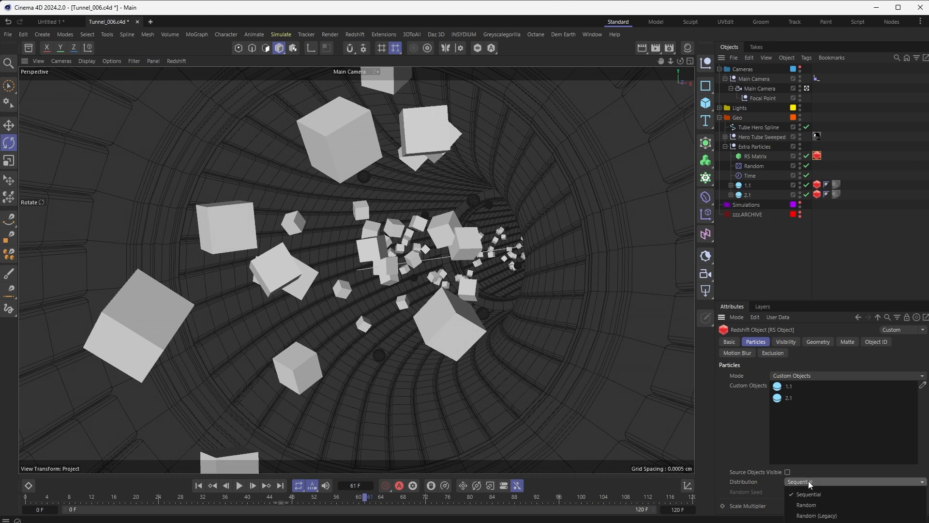
click(817, 503)
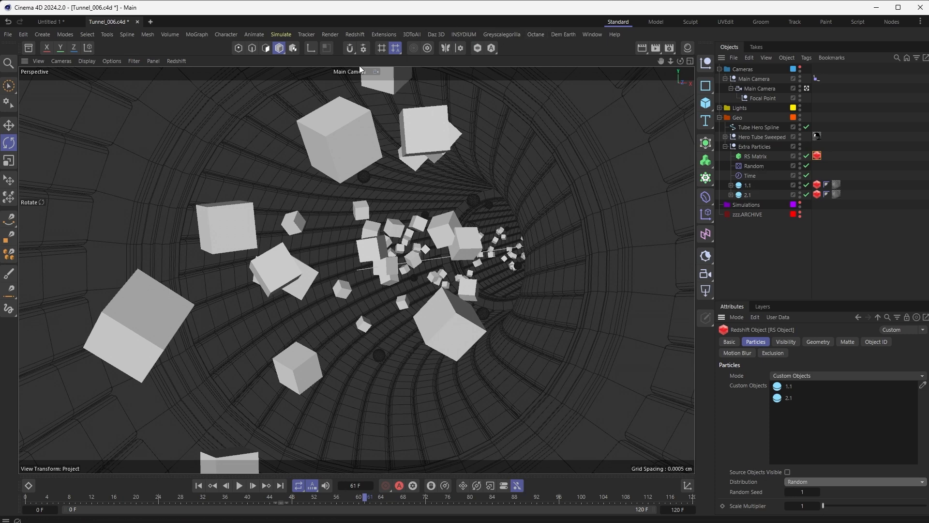
- Start a live render in the Redshift RenderView and move the timeline to frame 67
click(356, 37)
click(385, 112)
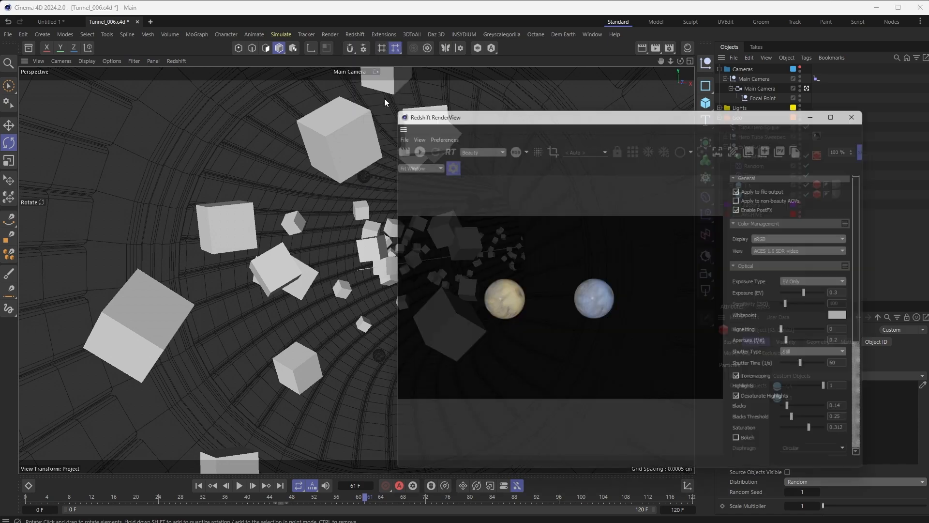
drag(498, 125, 346, 92)
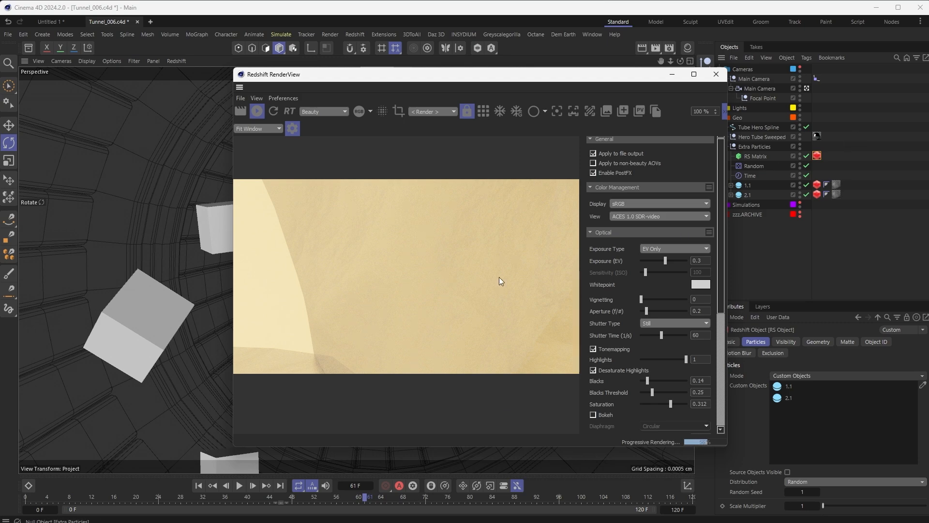
drag(380, 499, 396, 500)
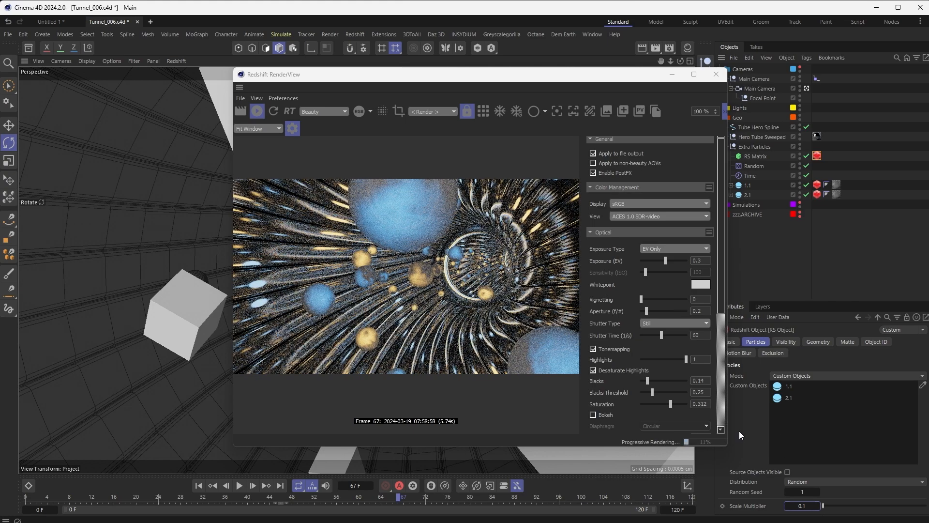
- Try a particle Scale Multiplier of 0.01 in the Redshift Object tag, and settle on 0.05
text(0)
key(Return)
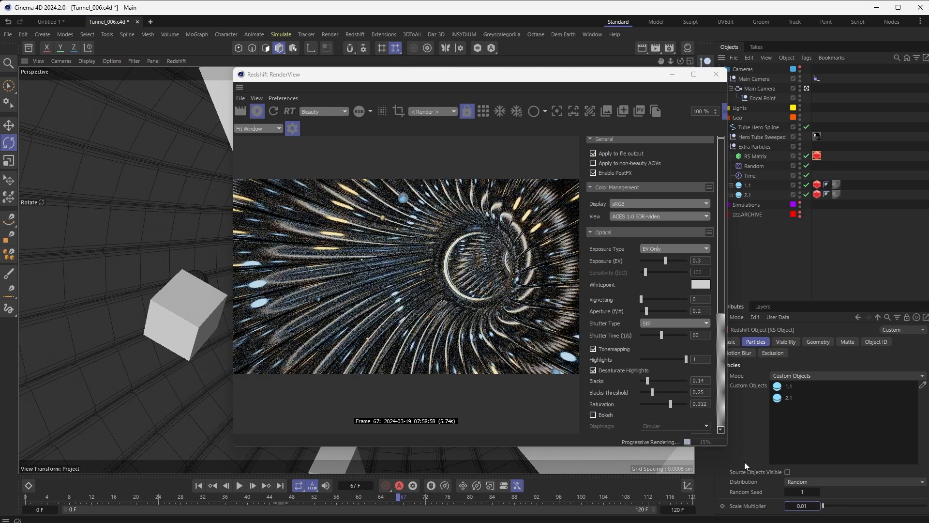
text(0.05)
key(Return)
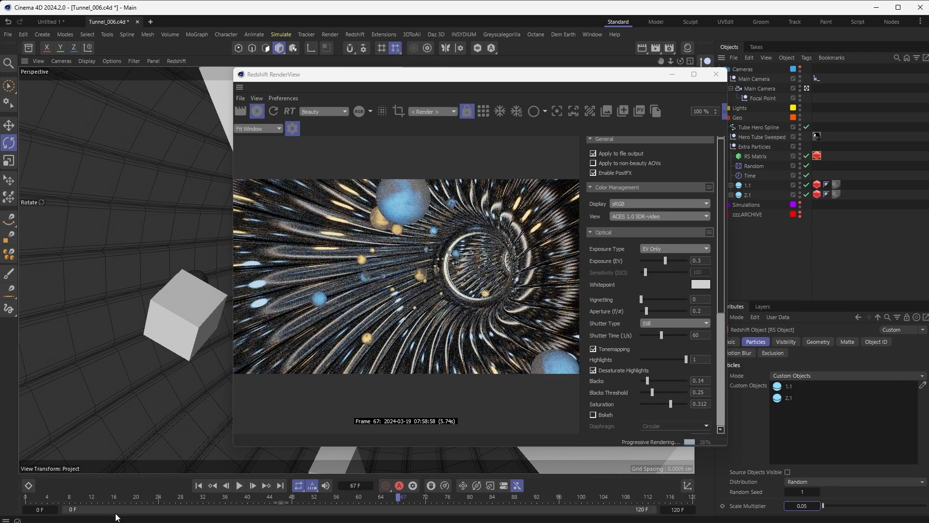
- Check the rendered particles at frames 19 and 30, and move the render window clear of the object list
drag(52, 502, 132, 501)
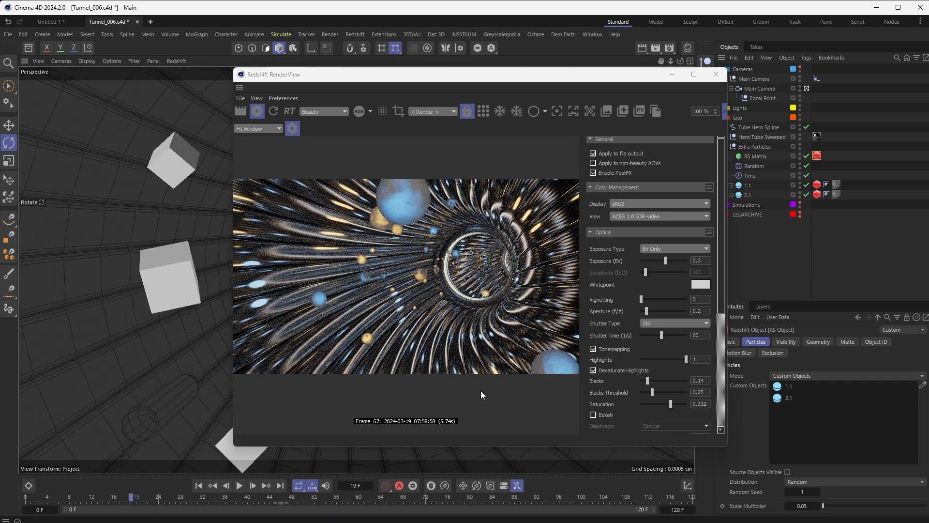
drag(184, 499, 191, 499)
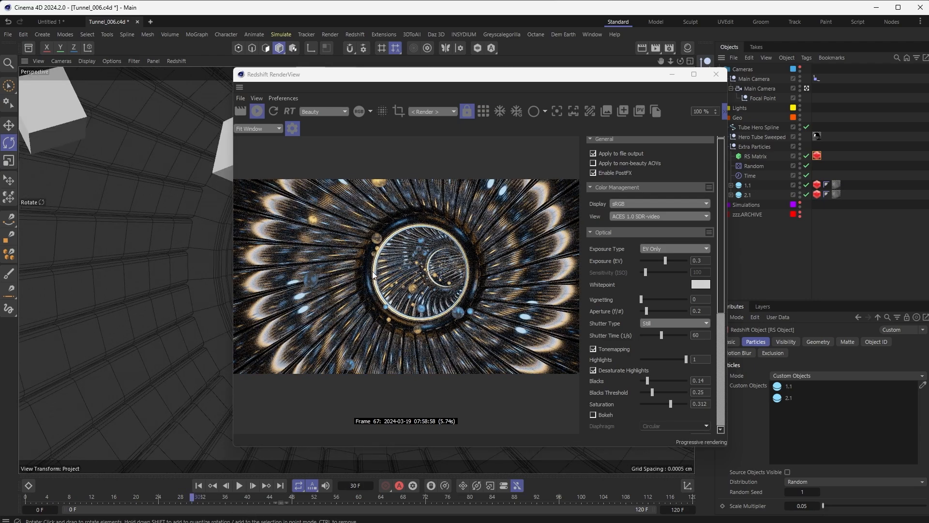
drag(456, 75, 320, 74)
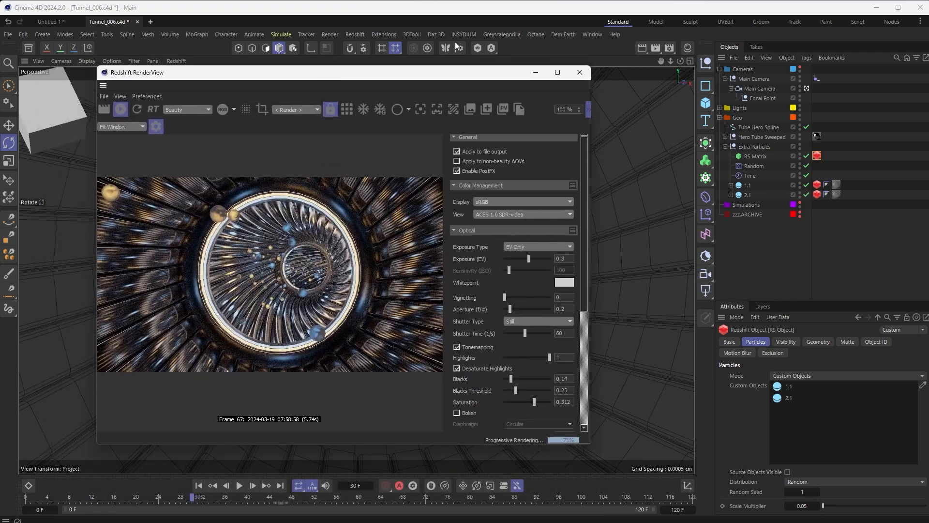
- Raise the RS Matrix's Count along the Tube Hero Spline to 650
click(754, 156)
drag(862, 427, 866, 427)
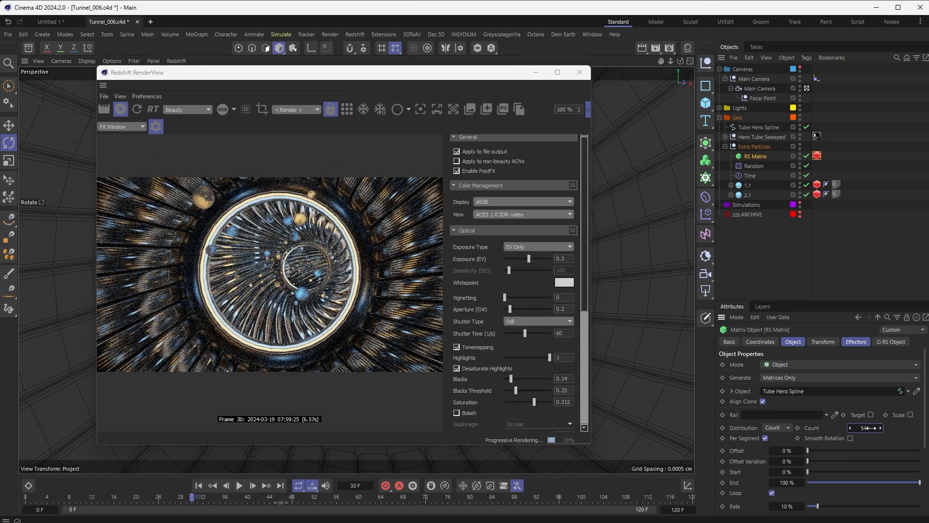
drag(865, 428, 867, 428)
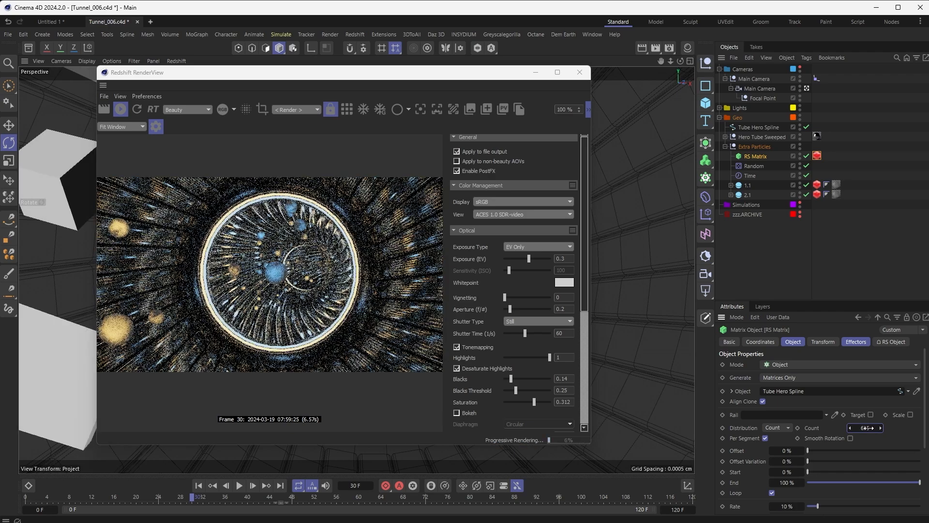
drag(865, 428, 867, 427)
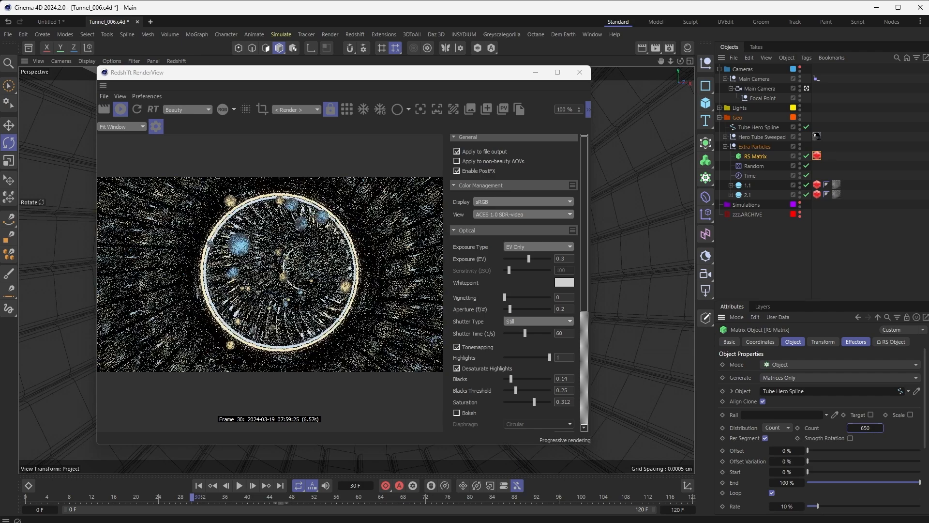
- Check the denser particles in the render at frames 40, 74 and about 80
click(250, 503)
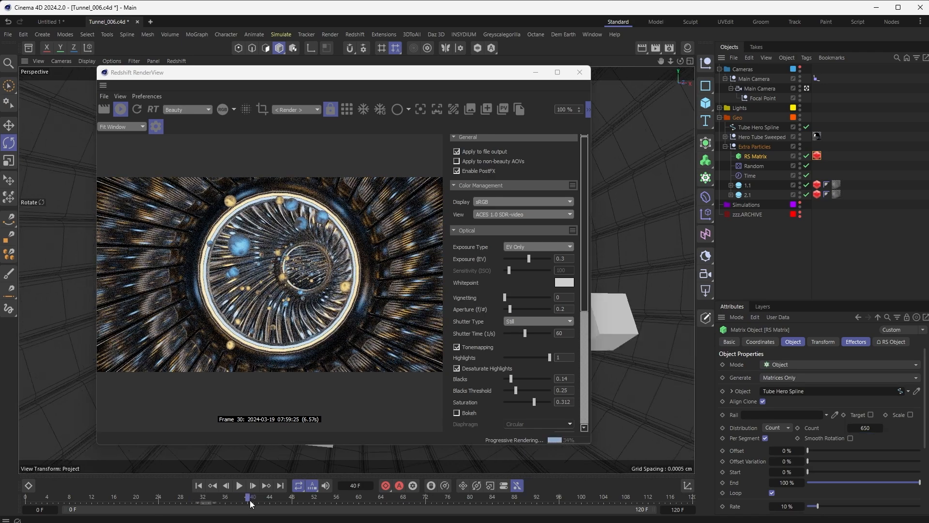
drag(293, 504, 444, 498)
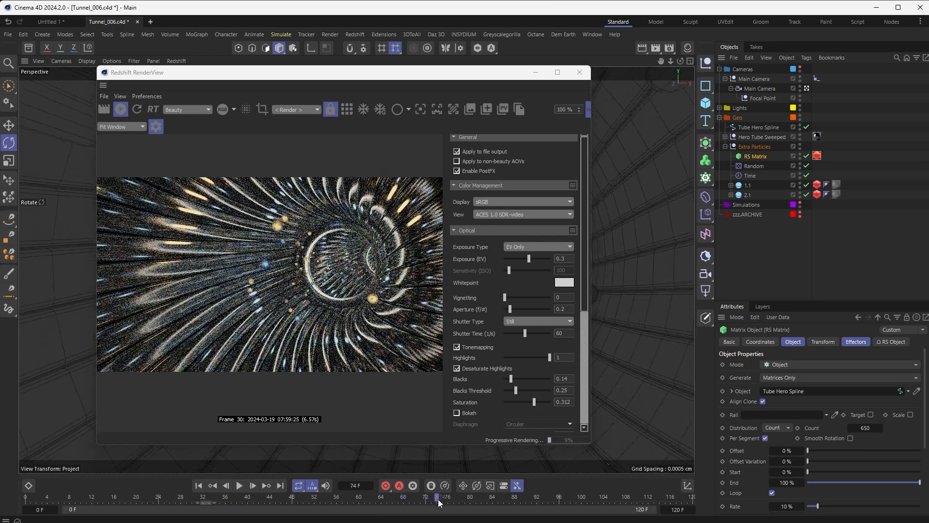
drag(445, 499, 469, 502)
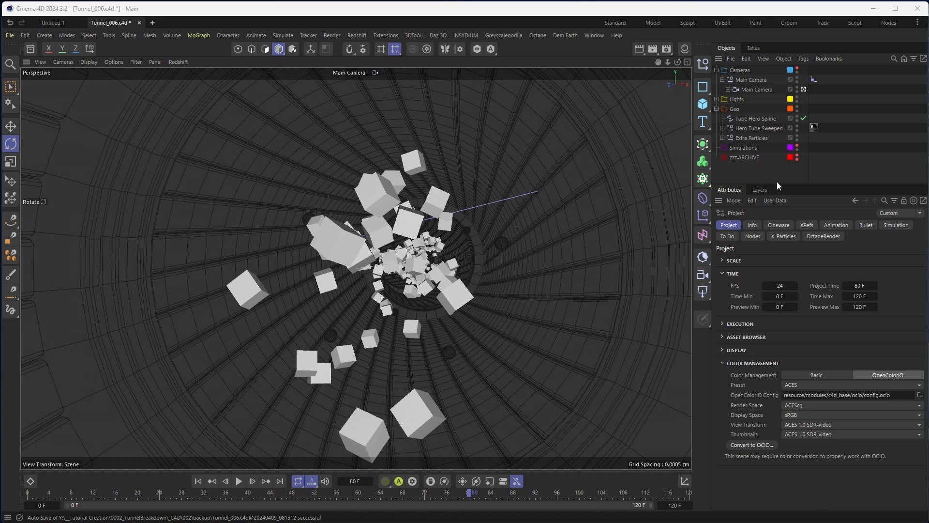
- Arrange the Render Settings and the Redshift RenderView side by side, and start a live render with the Redshift Sampling settings shown
key(ctrl+b)
drag(700, 186, 455, 114)
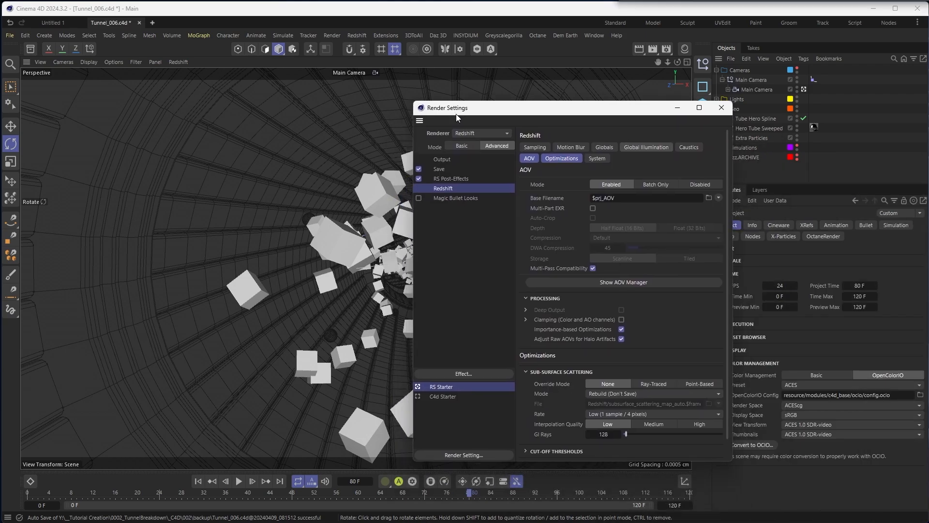
click(362, 35)
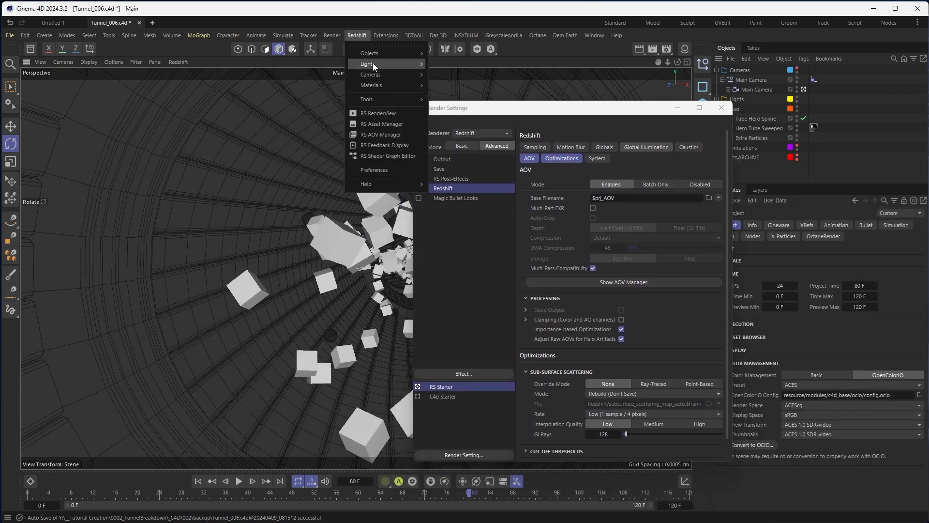
click(375, 113)
drag(147, 105, 115, 108)
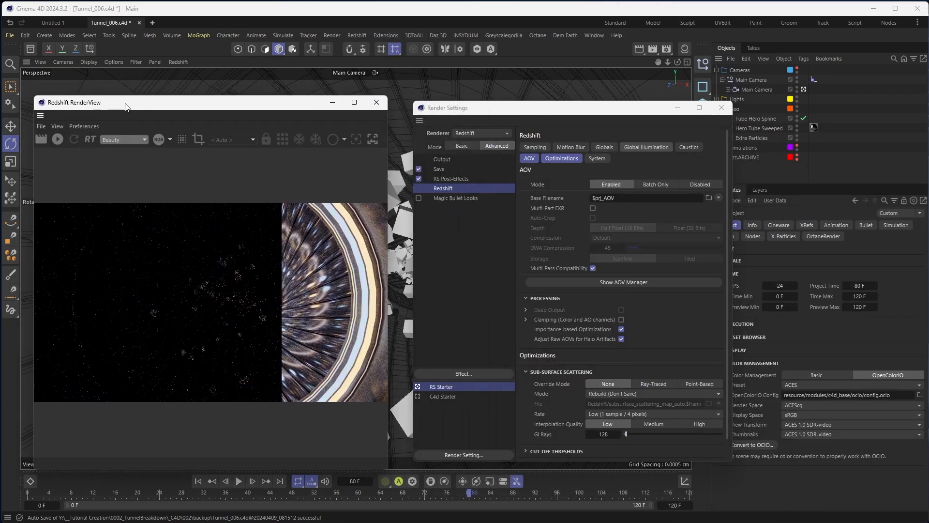
drag(492, 109, 515, 104)
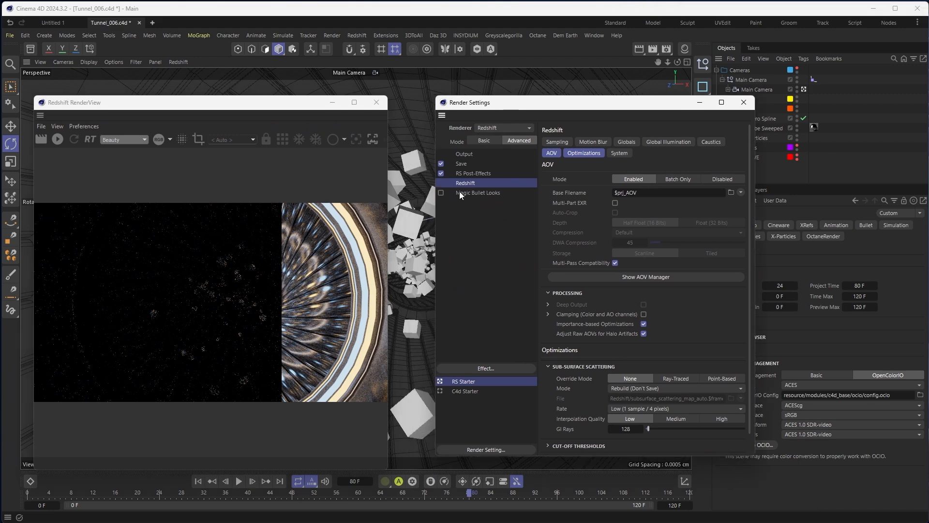
click(557, 142)
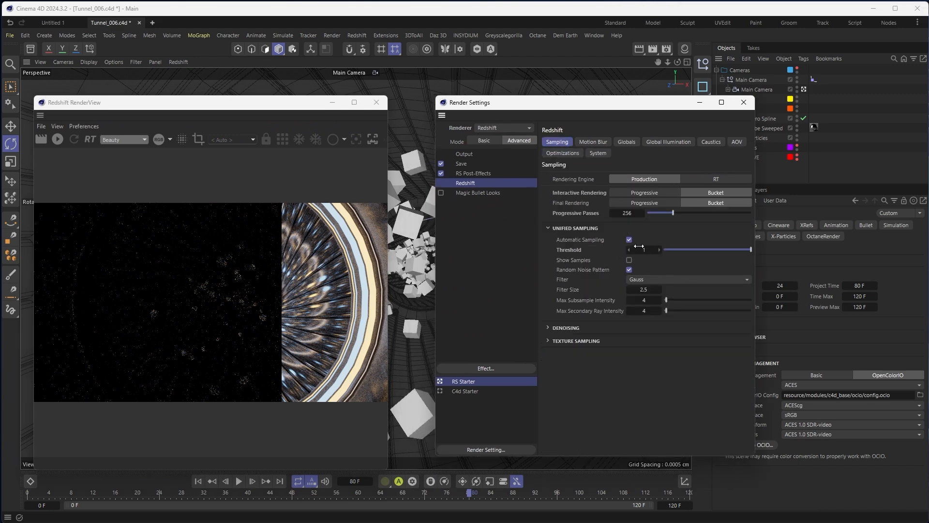
click(58, 139)
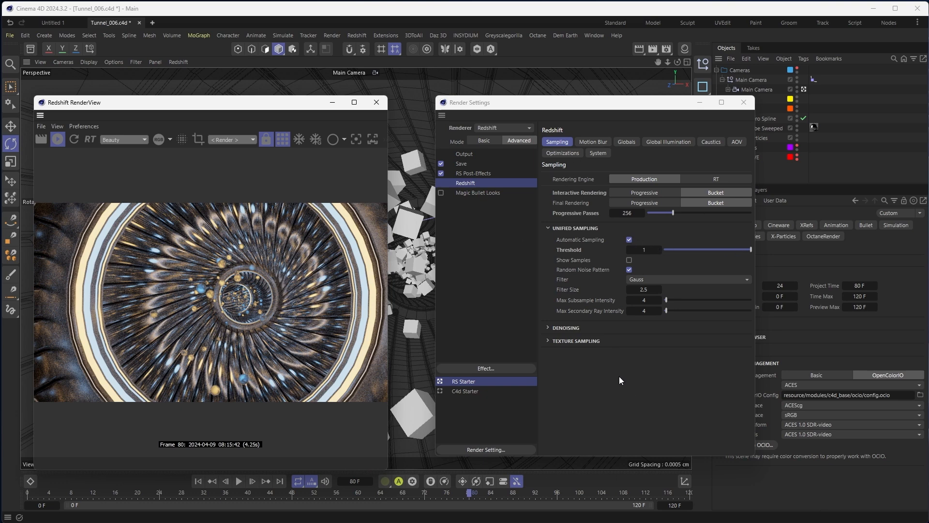
- Try Reflection trace depths of 5, 6 and 3 in the Redshift Globals settings
click(626, 141)
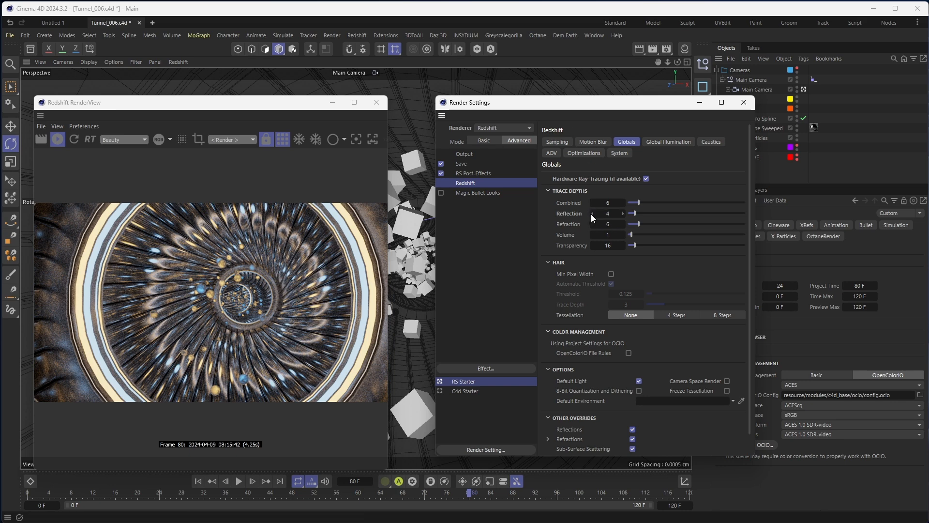
click(624, 213)
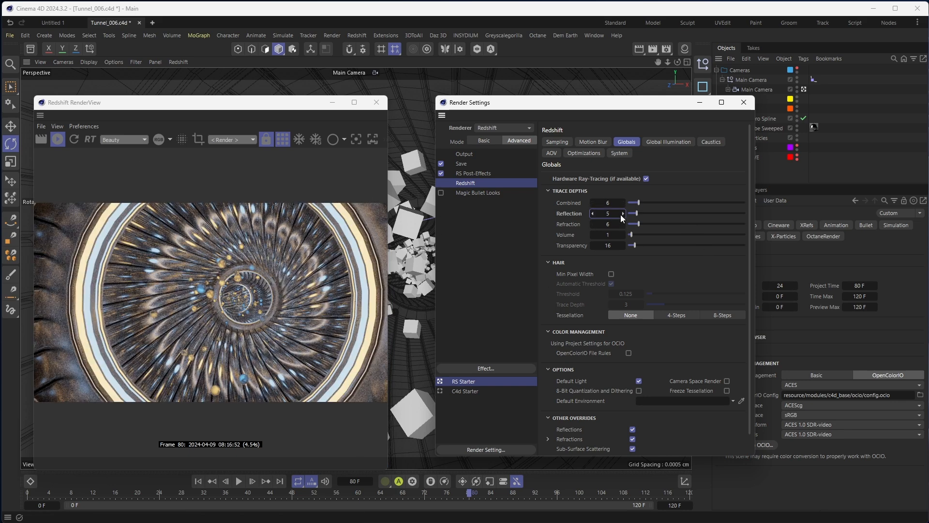
click(623, 213)
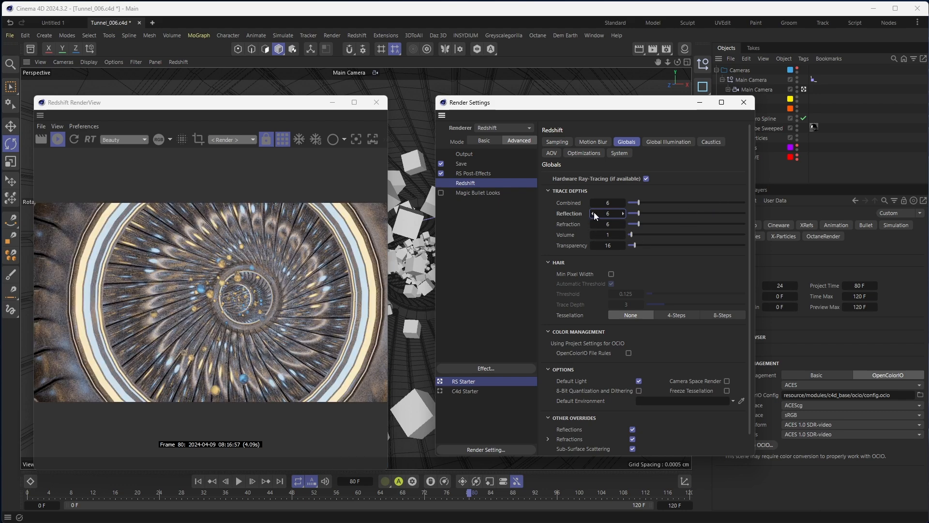
click(591, 213)
click(591, 214)
click(592, 213)
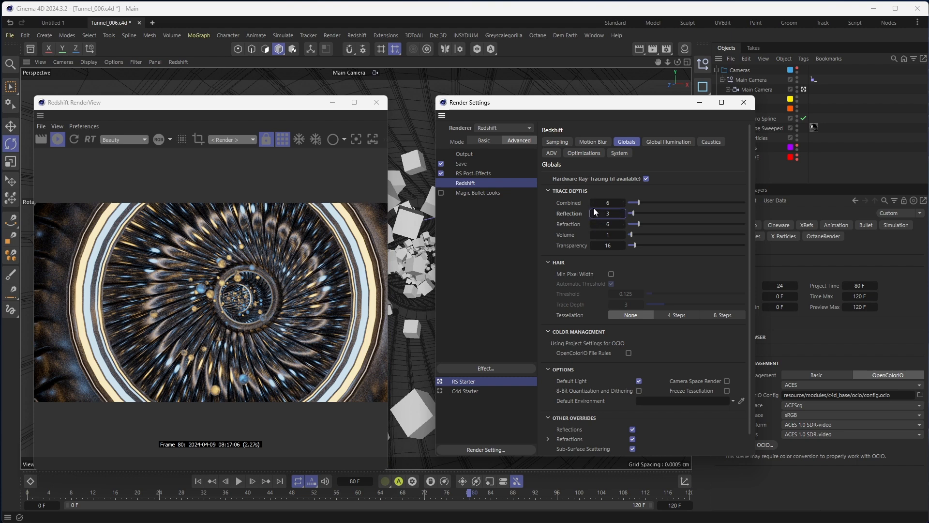
- Set the Reflection trace depth to 4
click(608, 214)
text(4)
key(Return)
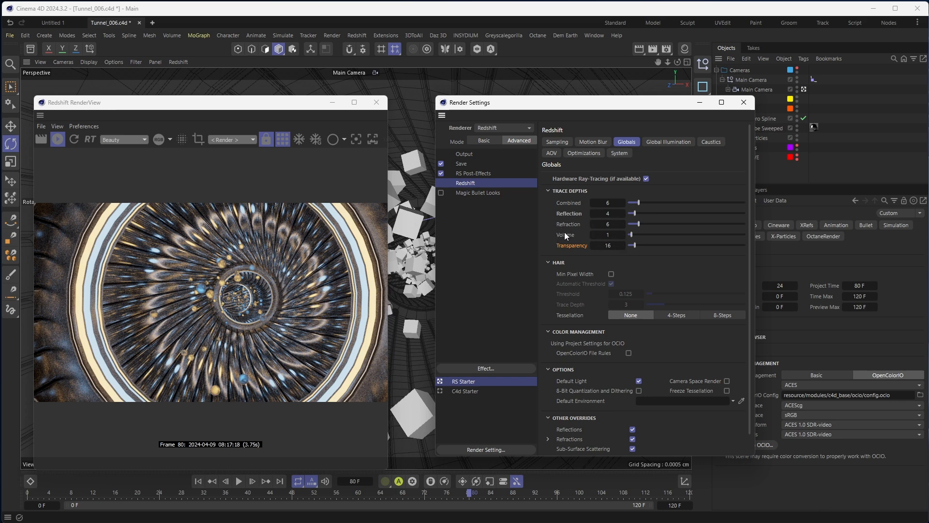
- Open the Redshift AOV Manager and add a Depth AOV
click(583, 153)
shift+click(552, 153)
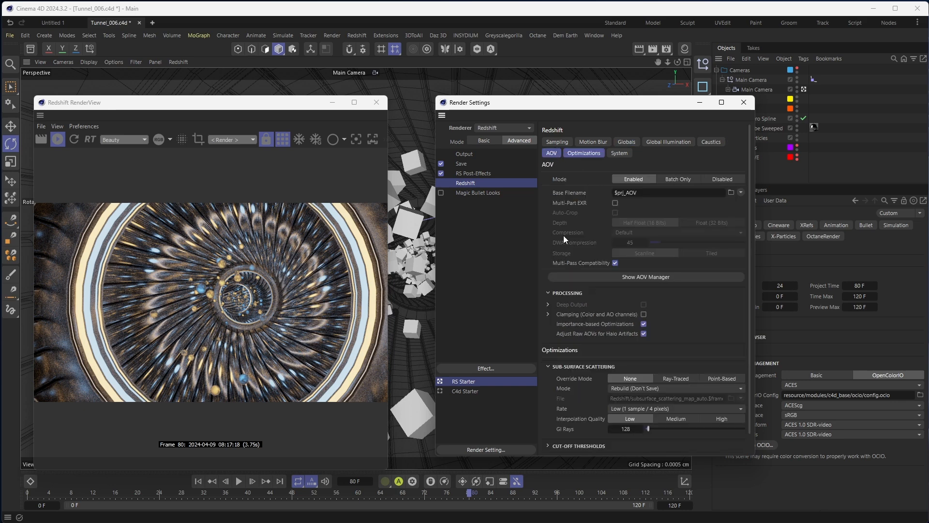
click(658, 276)
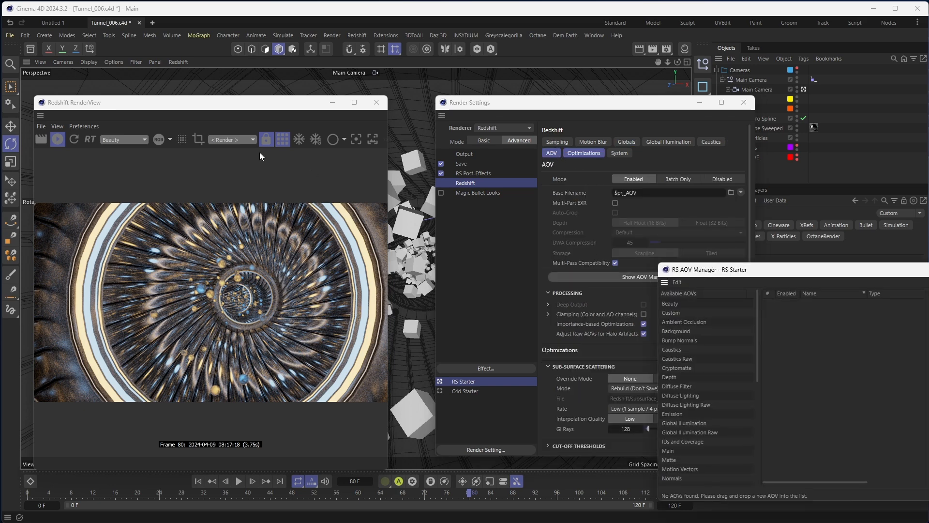
drag(785, 276, 390, 163)
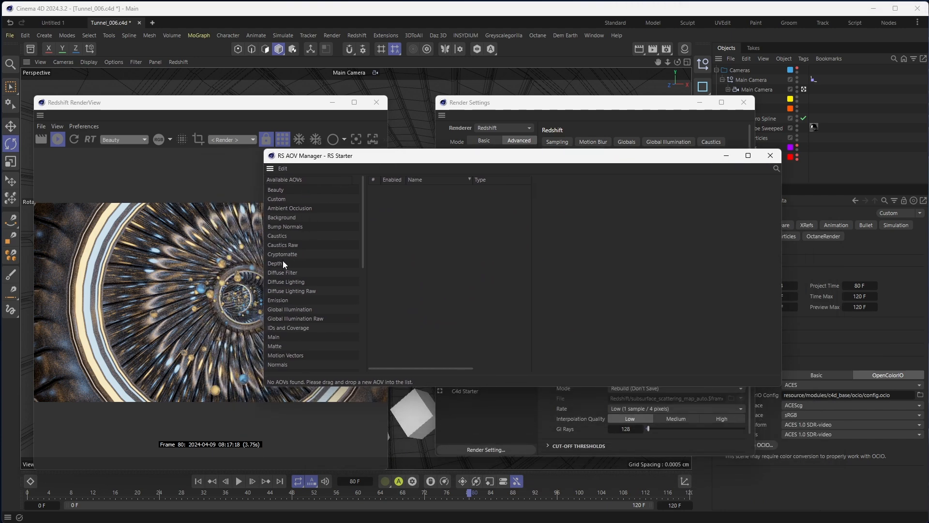
drag(277, 263, 486, 193)
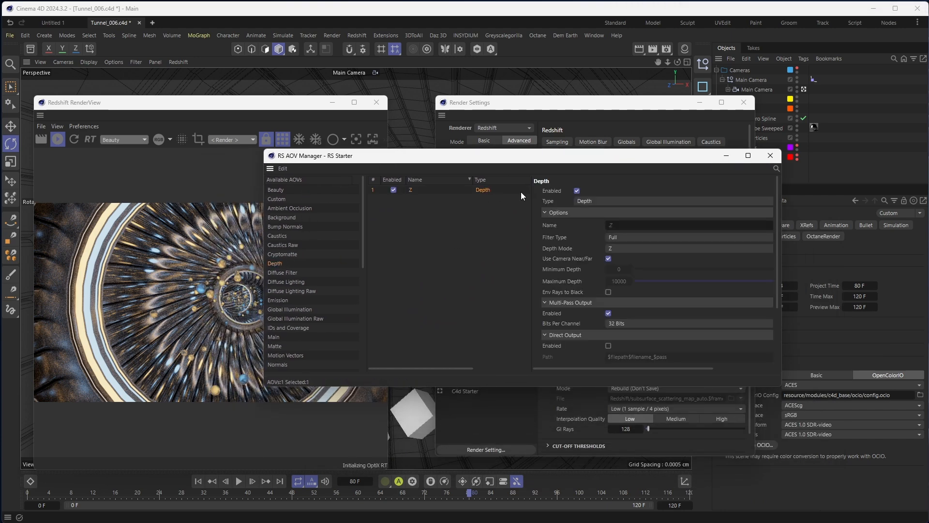
- Set the Depth AOV's filter type to Center Sample and its depth mode to Z Normalized
click(625, 238)
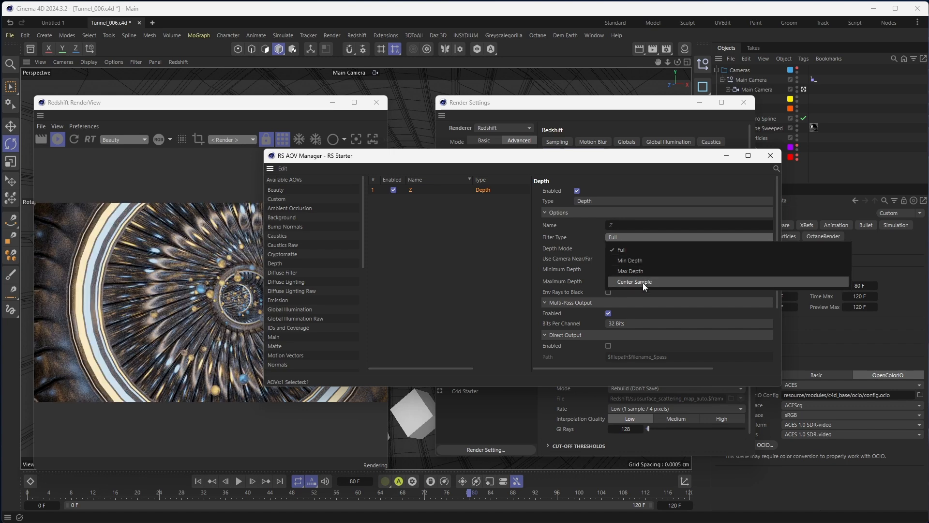
click(642, 283)
click(619, 246)
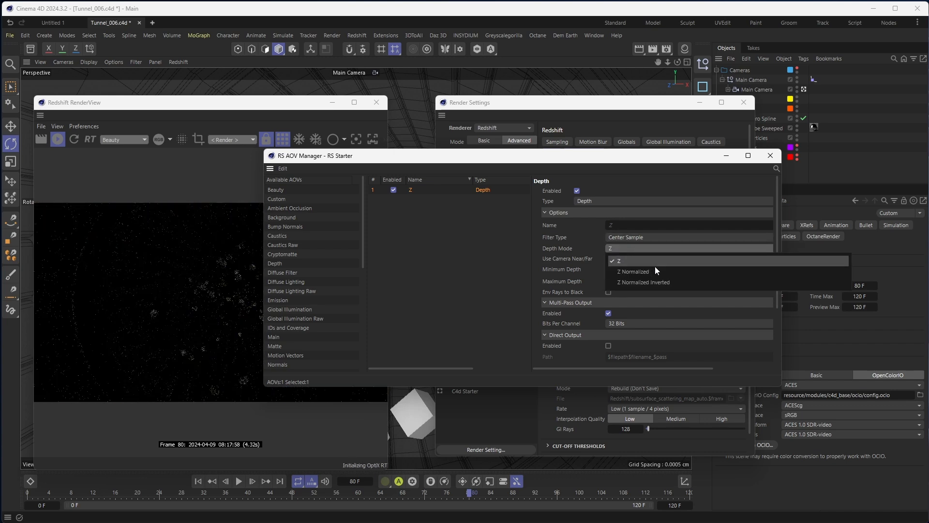
click(652, 271)
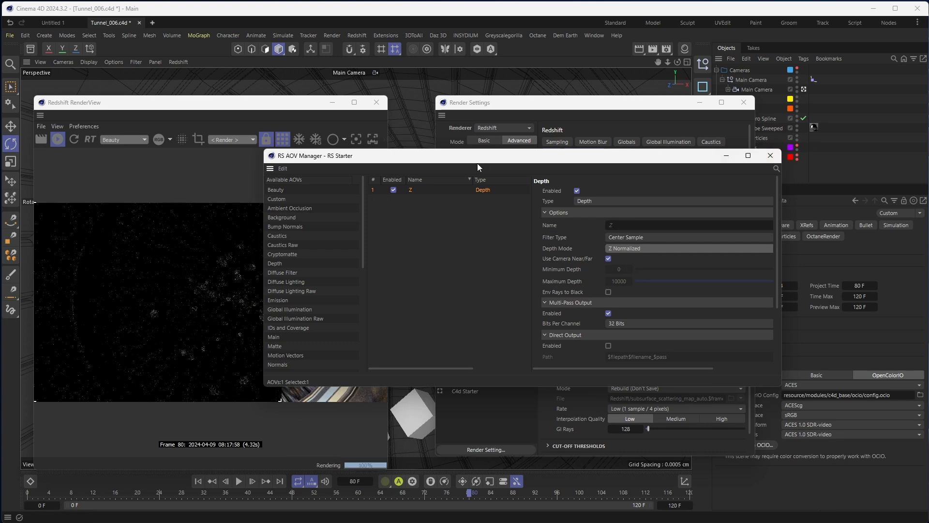
- Add a Puzzle Matte AOV and name it ORBS
drag(478, 161, 413, 155)
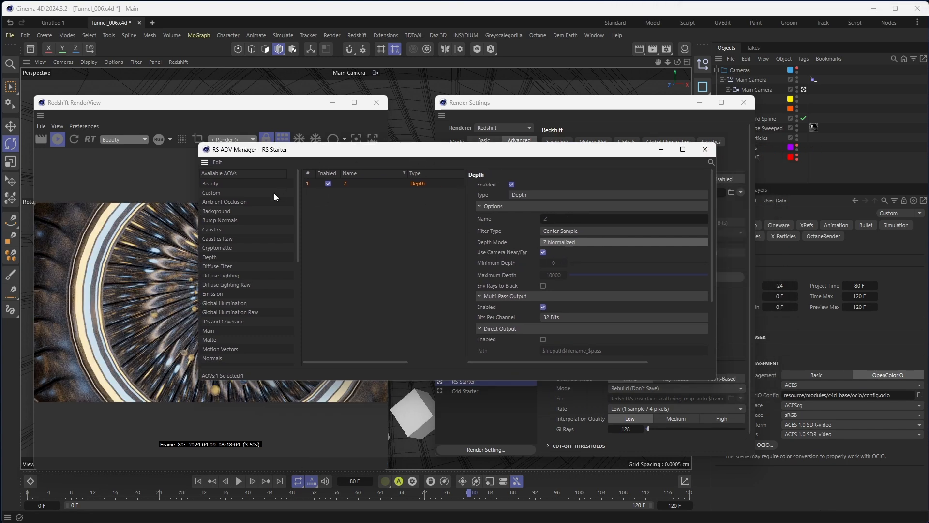
scroll(239, 303, down, 4)
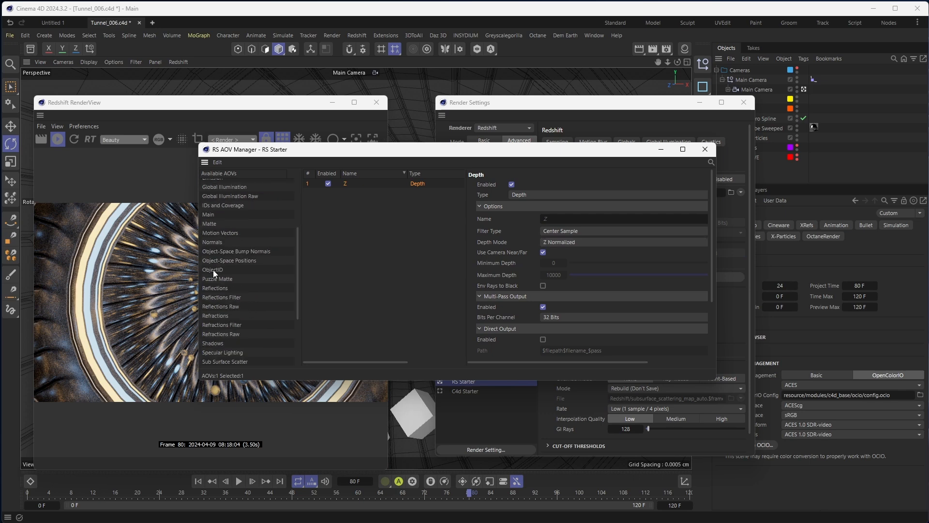
drag(214, 280, 346, 193)
drag(515, 151, 682, 153)
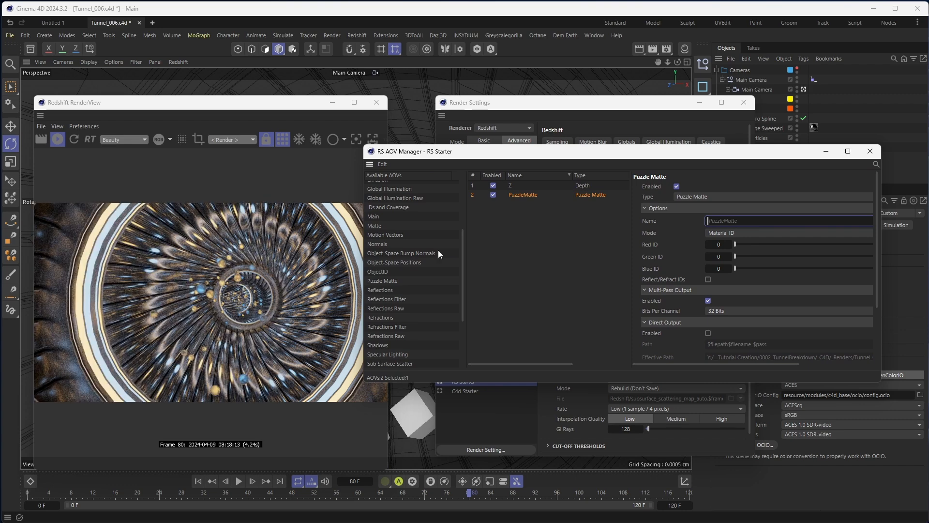
text(ORBS)
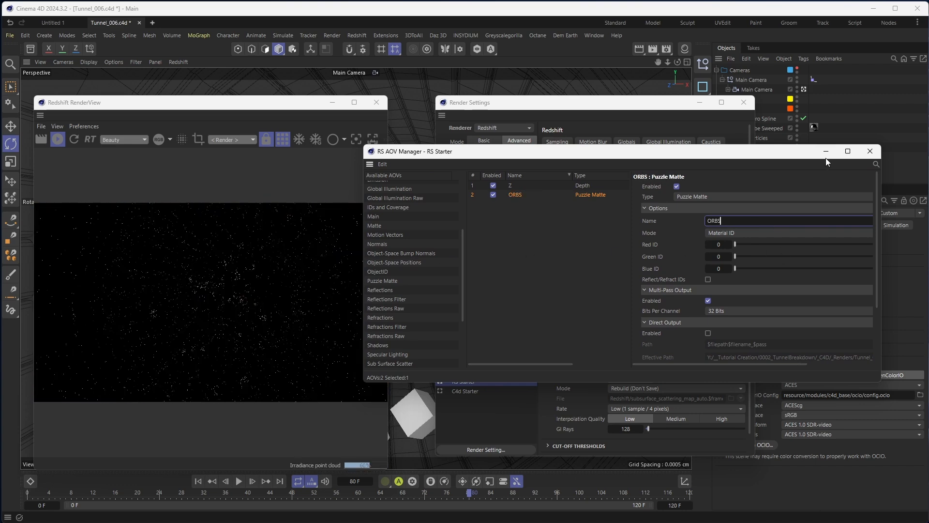
- Set the ORBS puzzle matte's mode to Object ID, and shrink and move the AOV Manager clear of the render window
drag(736, 154, 509, 146)
click(352, 226)
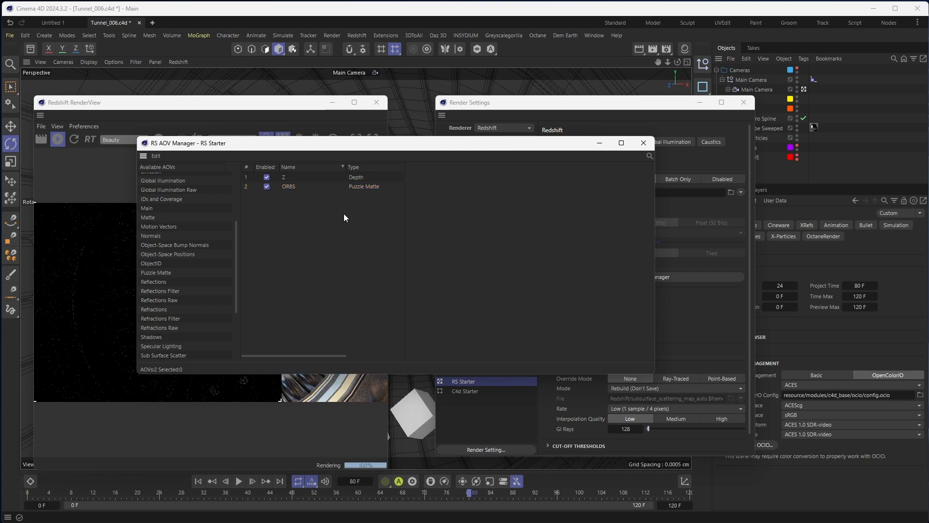
click(284, 187)
click(519, 223)
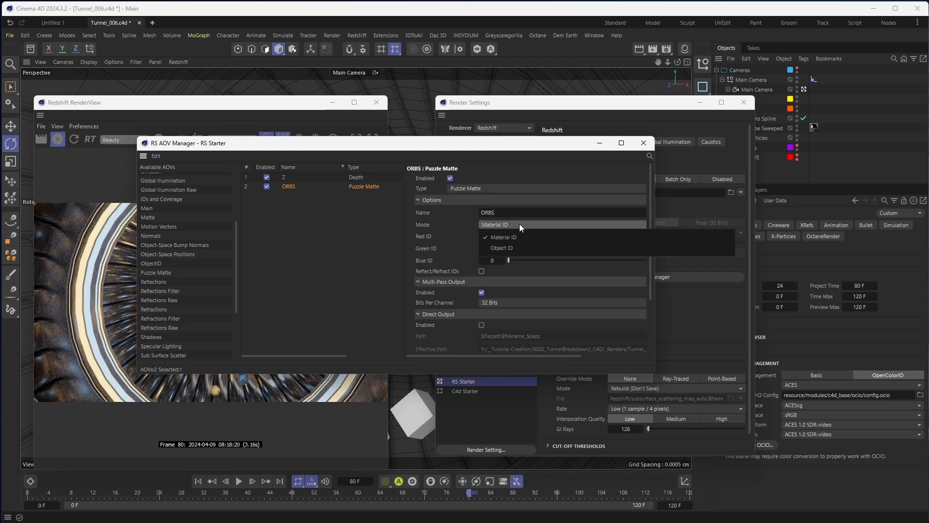
click(516, 249)
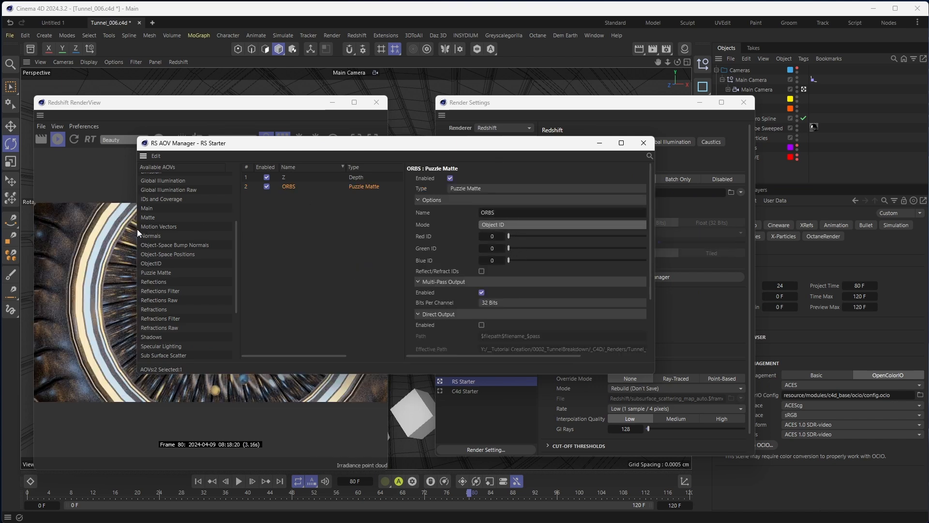
drag(136, 228, 375, 239)
drag(488, 145, 536, 147)
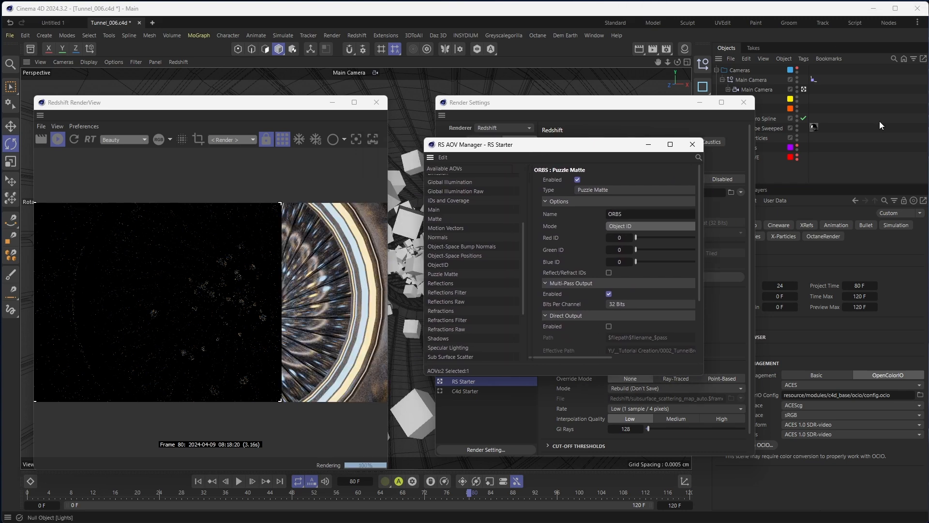
- Put Render Settings away and check the Redshift object IDs assigned to spheres 1.1 and 2.1 under Extra Particles
drag(680, 106, 601, 103)
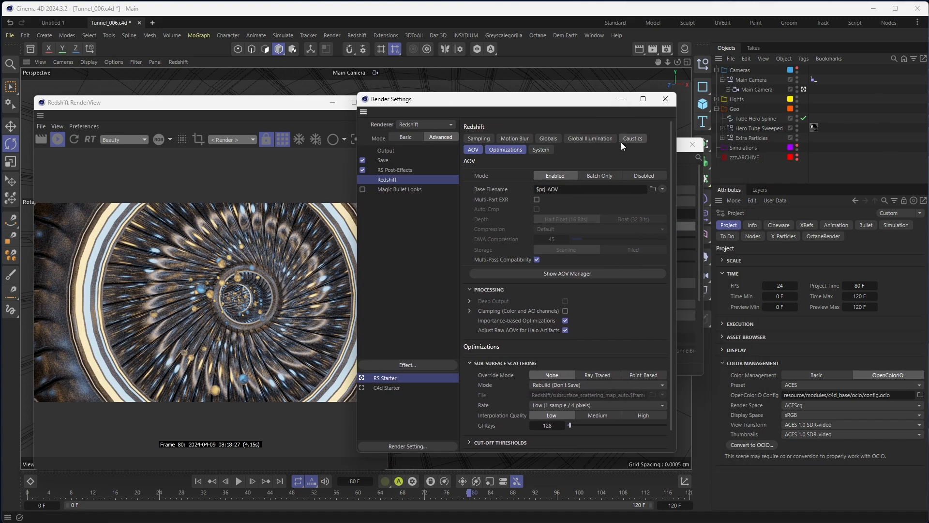
click(621, 98)
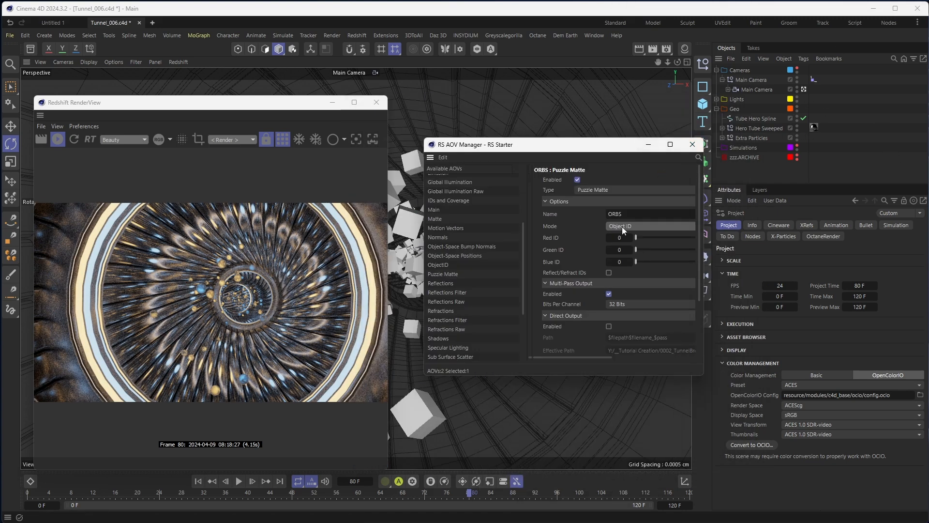
click(721, 138)
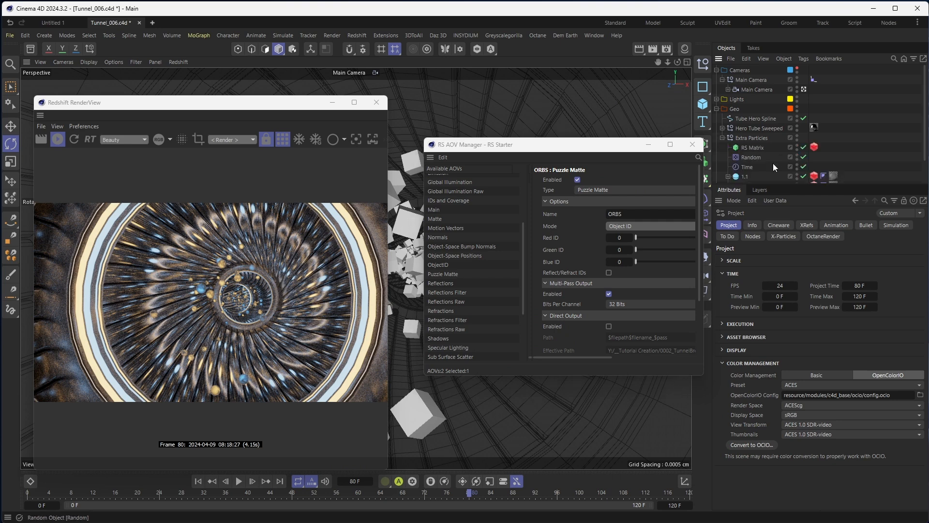
scroll(843, 140, down, 1)
click(814, 149)
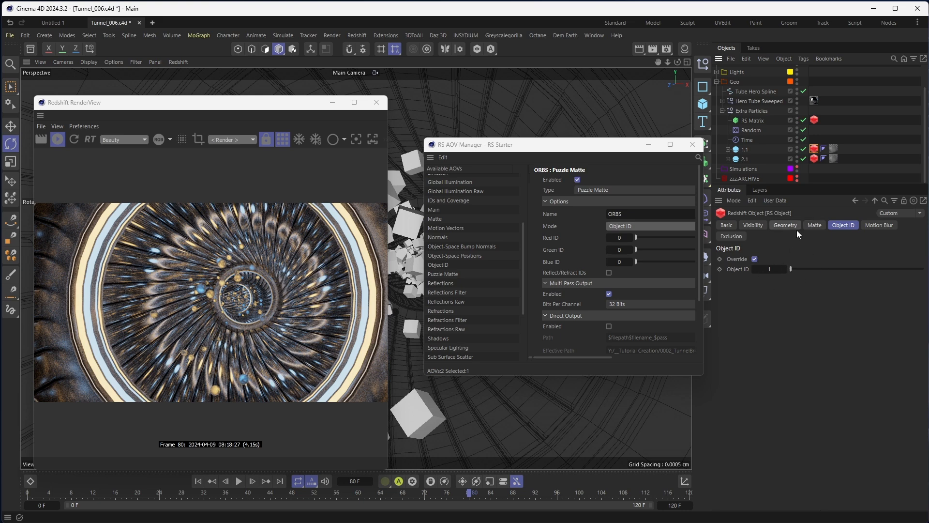
click(814, 159)
- Set the ORBS puzzle matte's Red ID to 1 and Green ID to 2
double_click(618, 237)
text(1)
double_click(618, 250)
text(2)
- Preview the ORBS pass in the Redshift RenderView, and return the display to Beauty
click(240, 139)
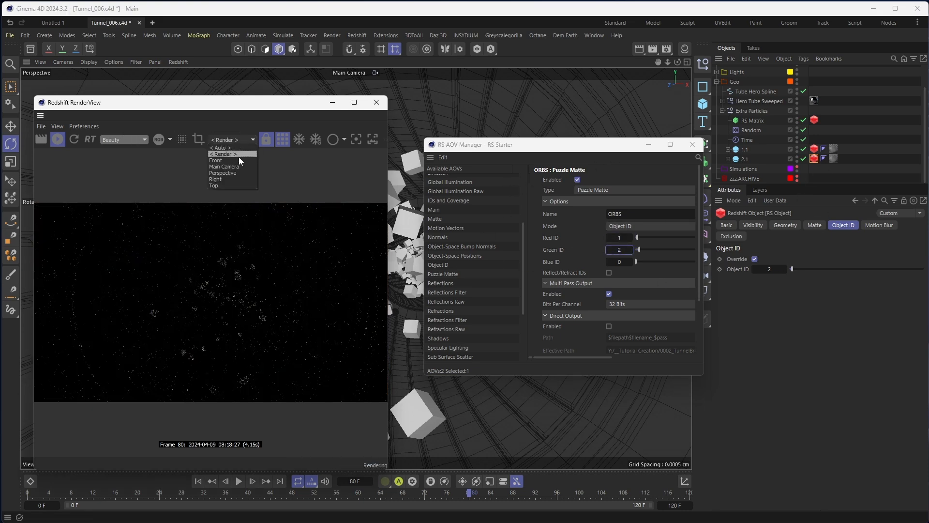
click(187, 108)
click(135, 139)
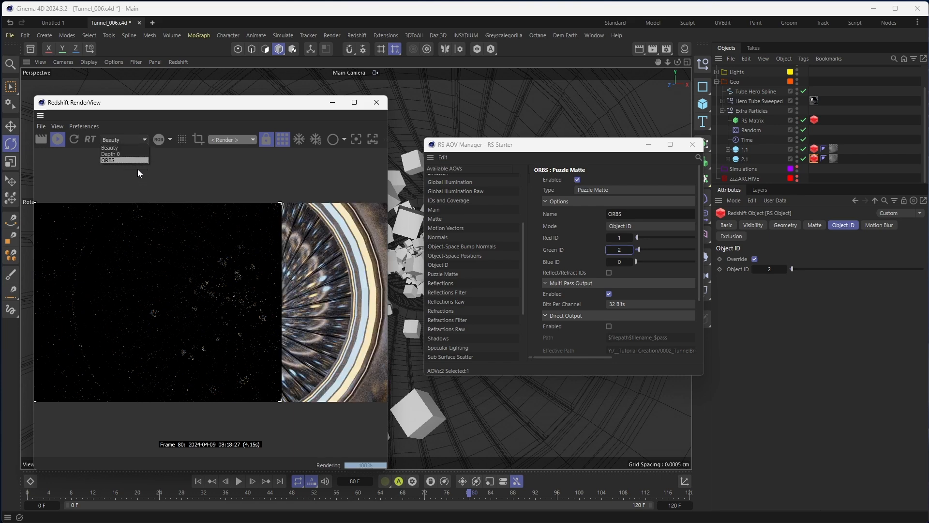
click(114, 160)
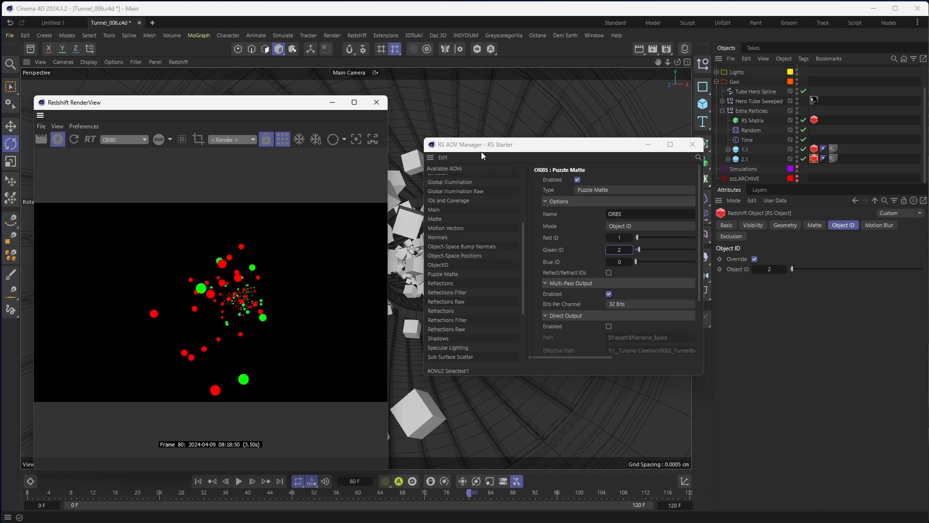
click(129, 139)
click(120, 147)
- Widen the AOV Manager, add a second Puzzle Matte AOV and name it LIGHTS
drag(532, 144, 474, 140)
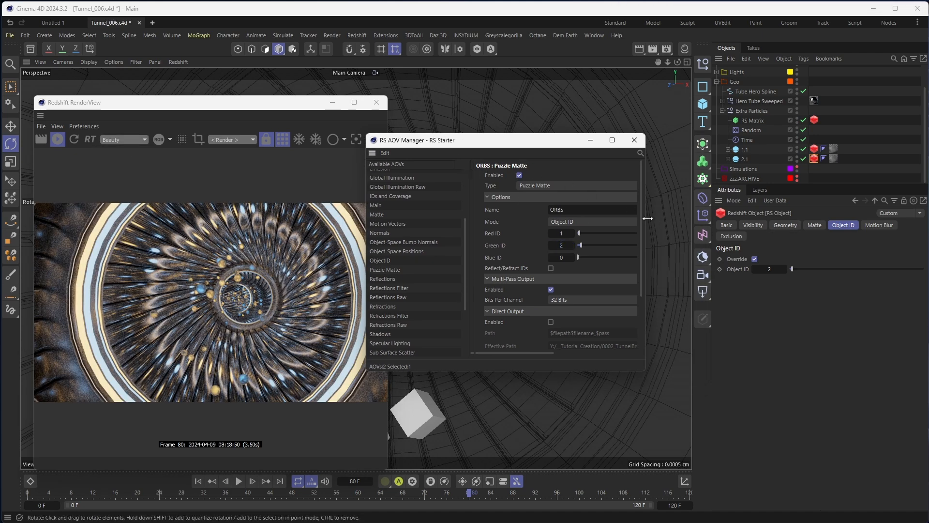
drag(647, 219, 810, 219)
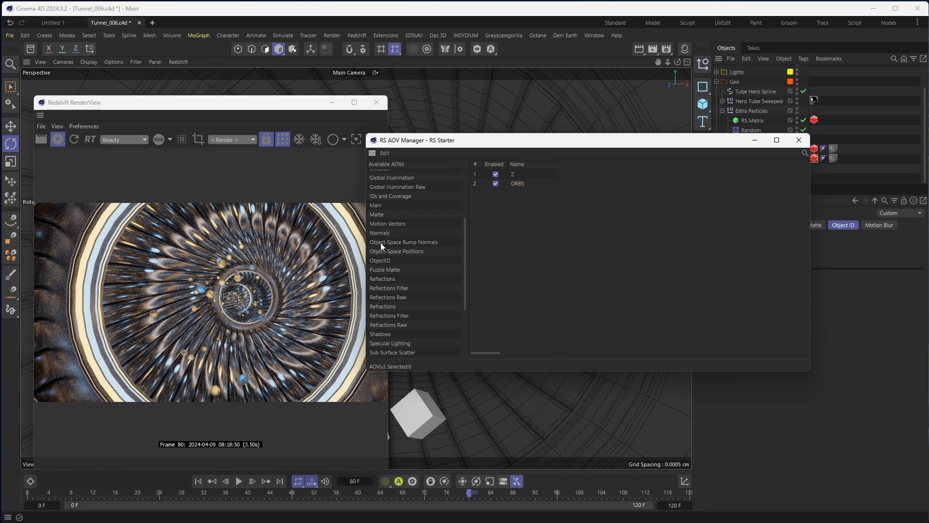
drag(367, 248, 452, 215)
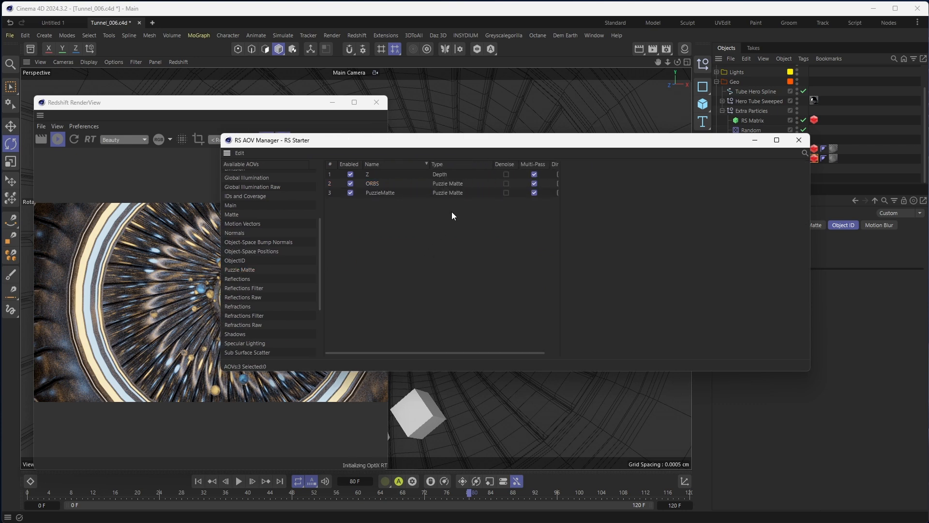
click(376, 193)
click(694, 209)
text(LIGHTS)
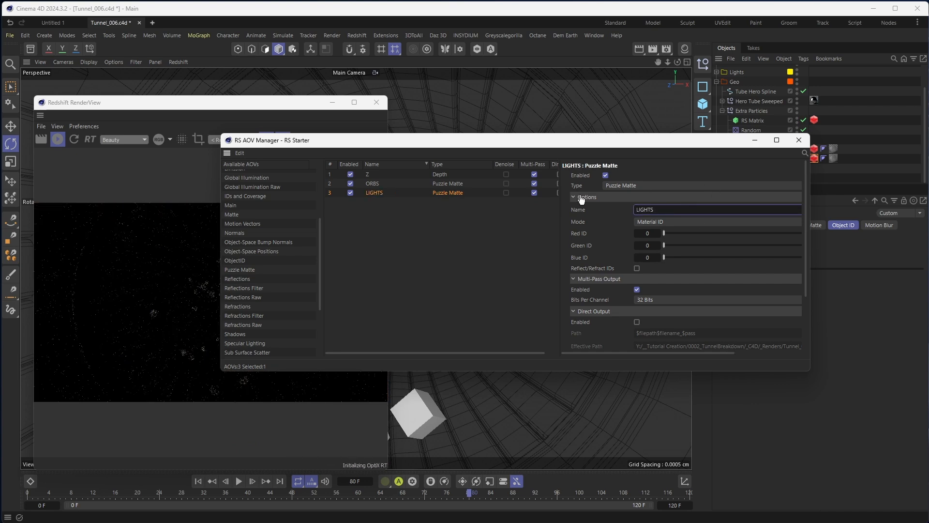
- Rearrange the RenderView and AOV Manager windows, widen the AOV list, and show the LIGHTS puzzle matte's settings
click(396, 332)
drag(398, 145, 492, 254)
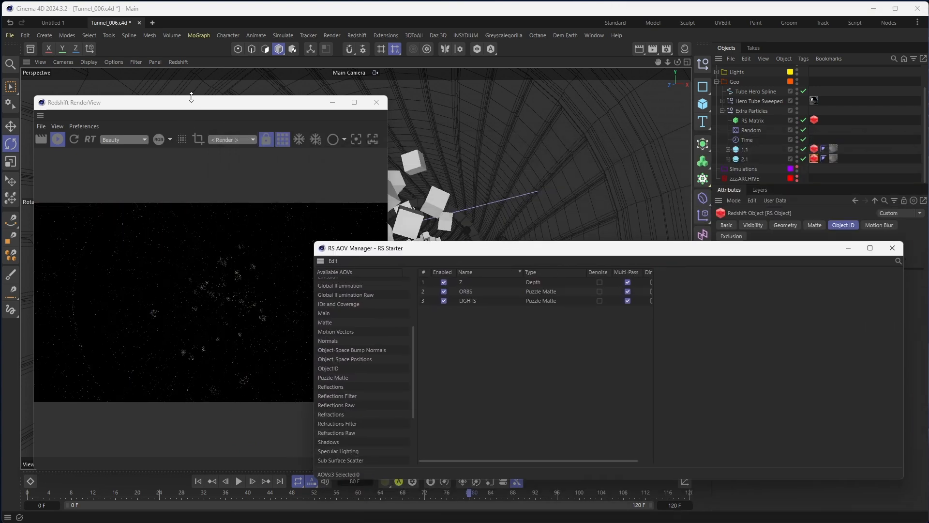
drag(194, 107, 165, 89)
drag(269, 83, 316, 67)
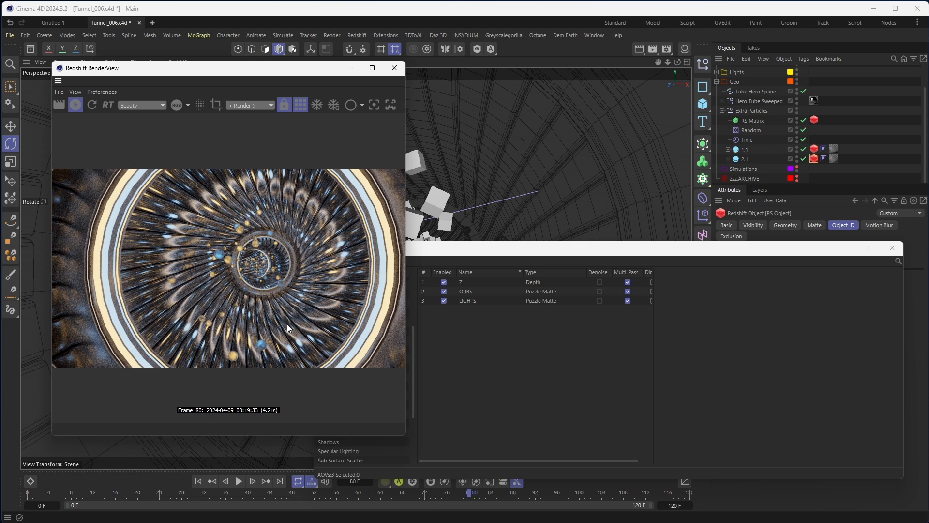
drag(497, 252, 512, 143)
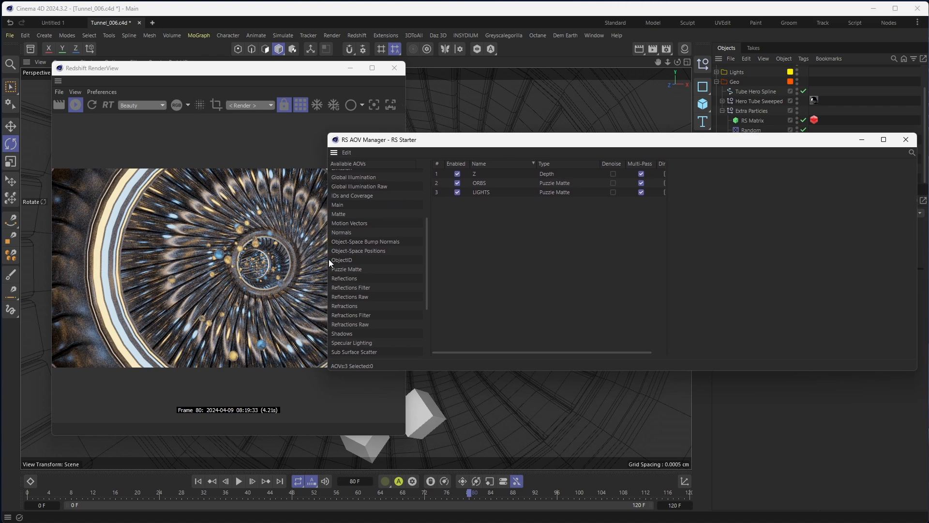
drag(327, 258, 439, 248)
drag(544, 147, 521, 261)
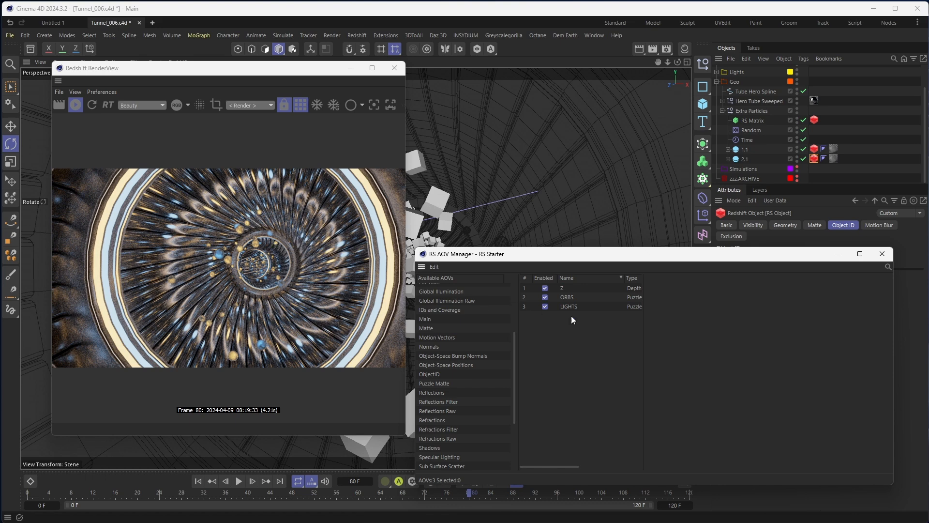
drag(644, 328, 678, 327)
click(639, 306)
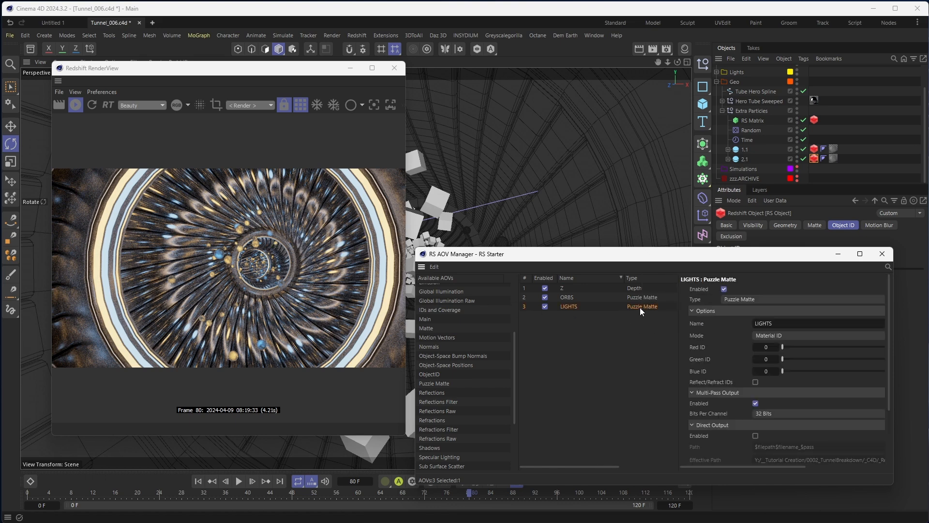
drag(713, 260, 582, 252)
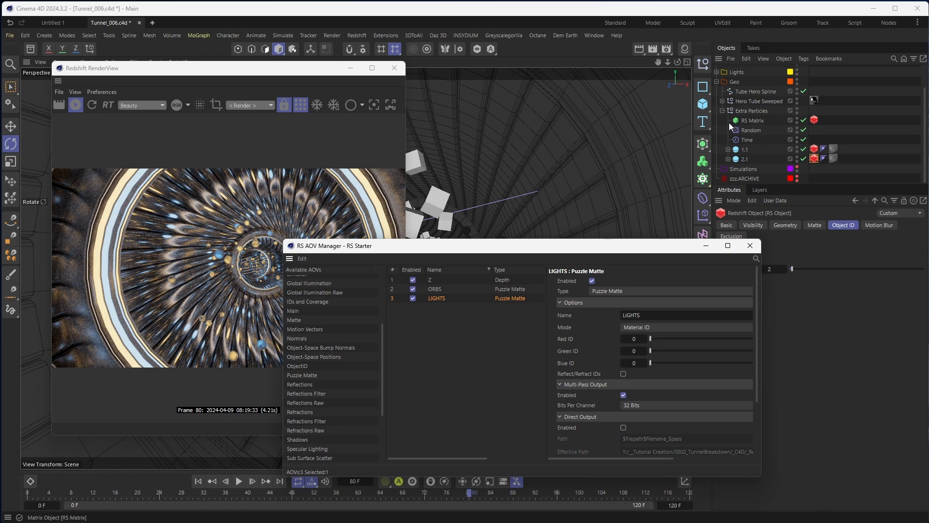
- Collapse Extra Particles, expand Hero Tube Sweeped, and set the LIGHTS puzzle matte's mode to Object ID
click(722, 111)
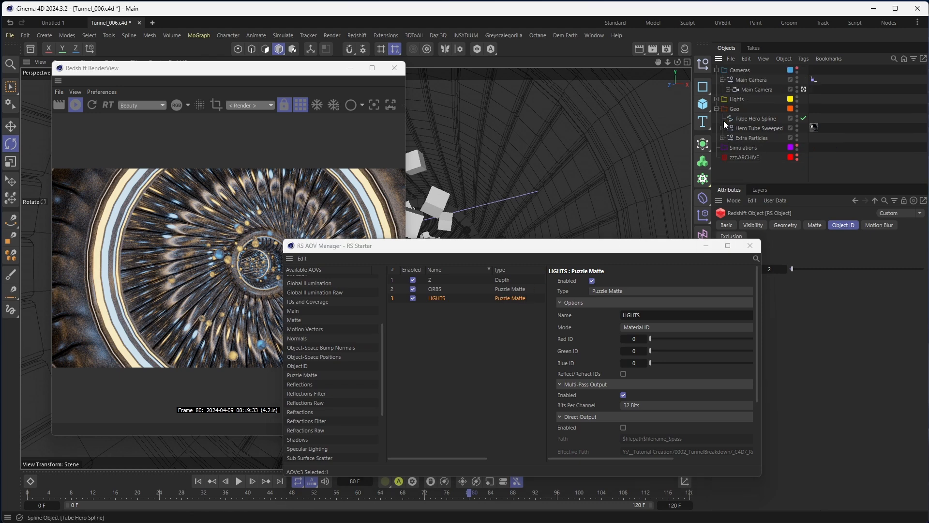
click(722, 128)
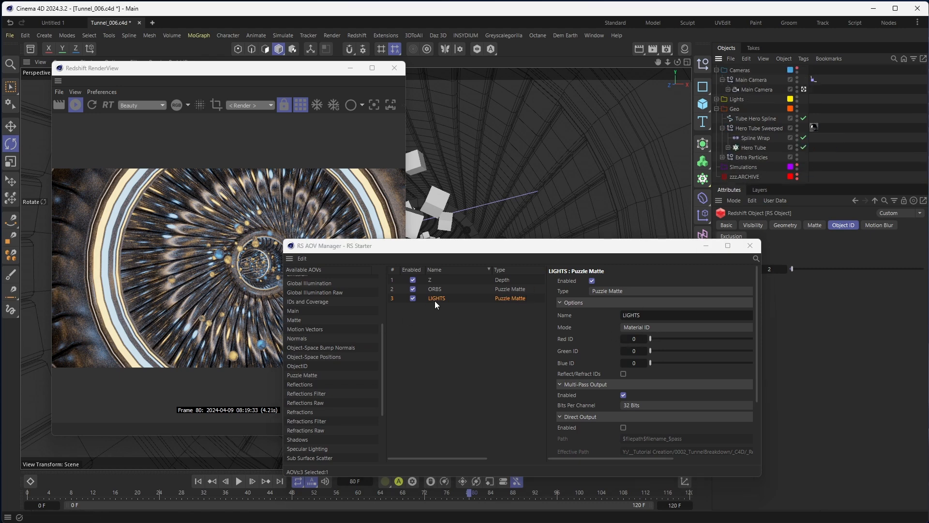
click(673, 327)
click(665, 349)
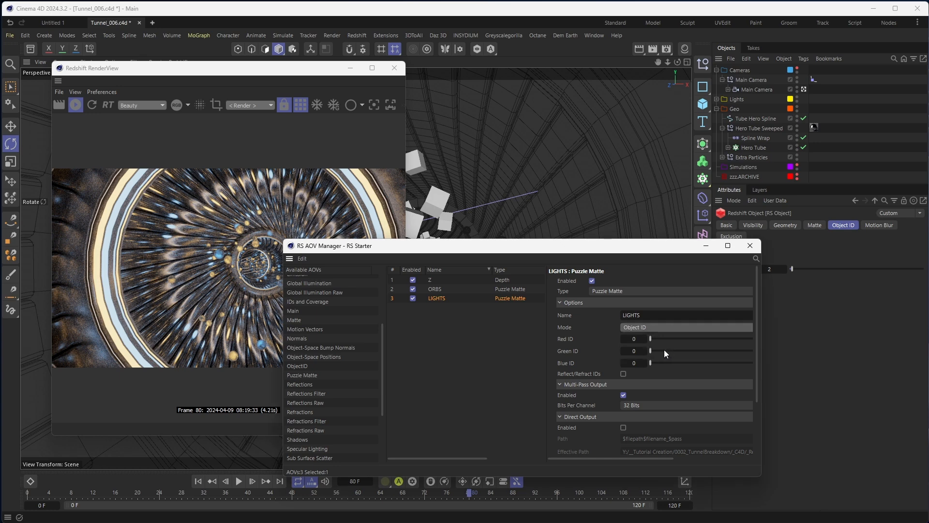
- Expand the Hero Tube hierarchy and check the Redshift object IDs of Dot Lights and Rectangle Lights
click(728, 147)
drag(679, 251, 612, 203)
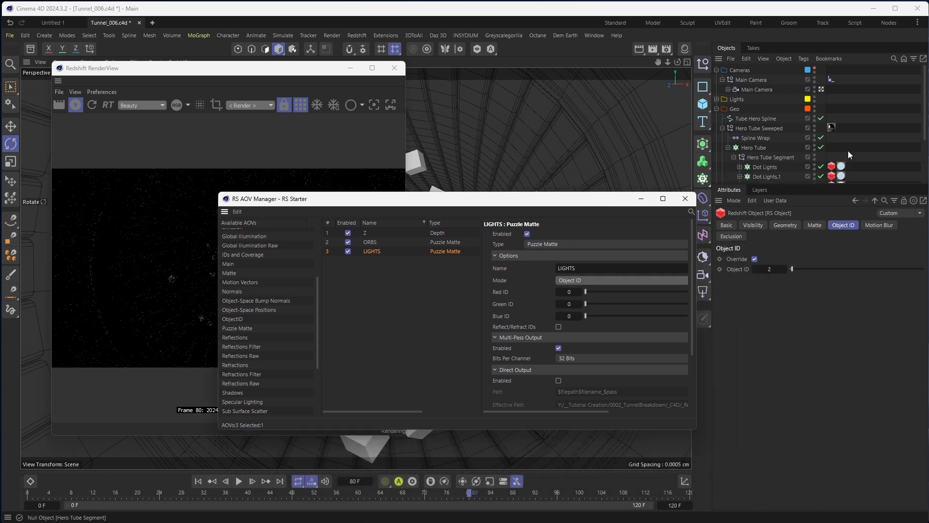
scroll(775, 148, down, 3)
click(739, 148)
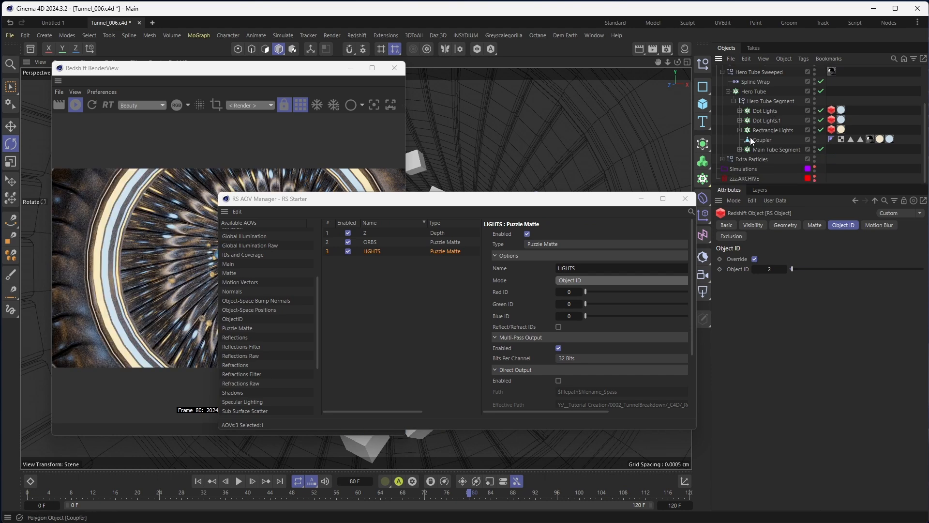
click(769, 113)
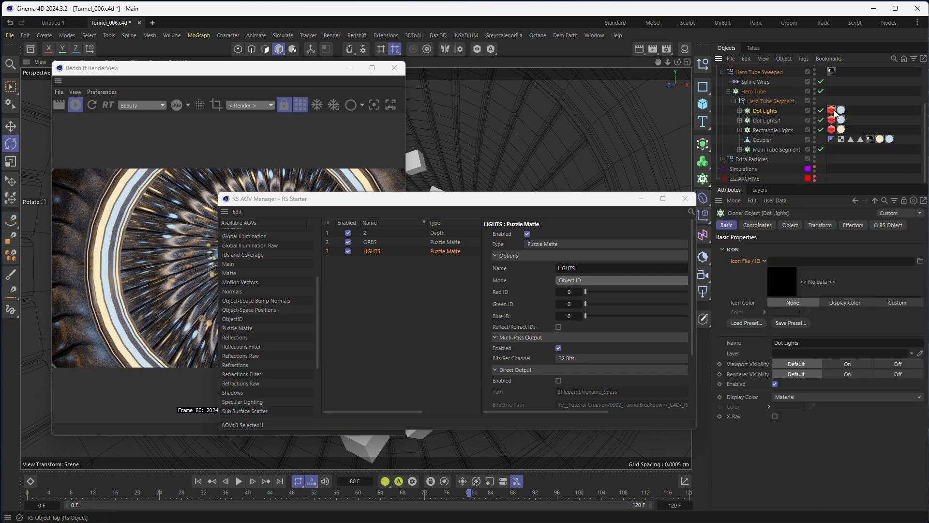
click(831, 111)
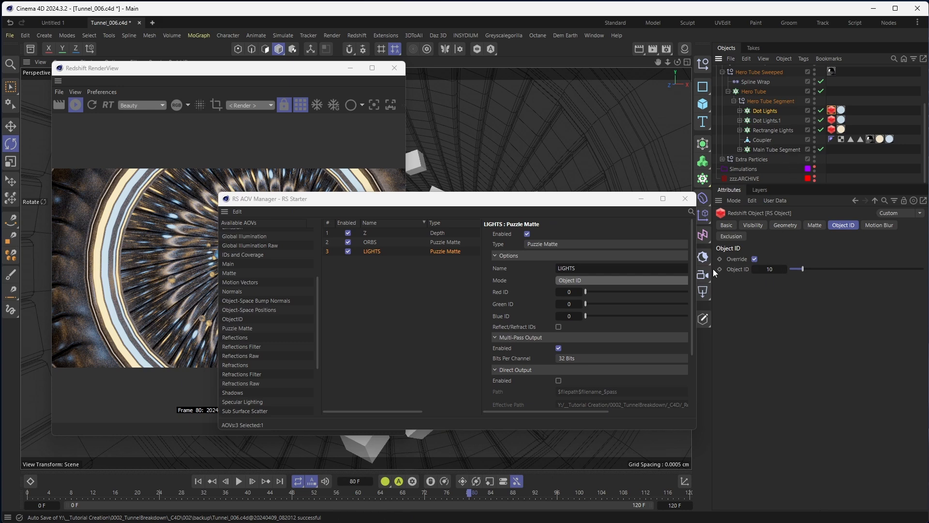
click(831, 129)
- Set the LIGHTS puzzle matte's Red ID to 10 and Green ID to 20
click(576, 292)
text(10)
key(Tab)
text(20)
key(Return)
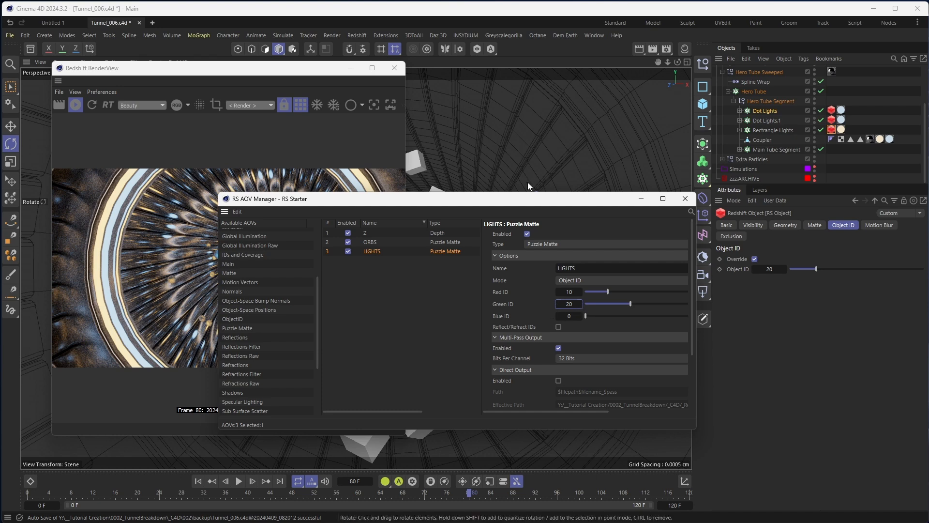
- Display the LIGHTS pass in the RenderView and enable Reflect/Refract IDs on the LIGHTS puzzle matte
drag(516, 198, 729, 155)
click(127, 105)
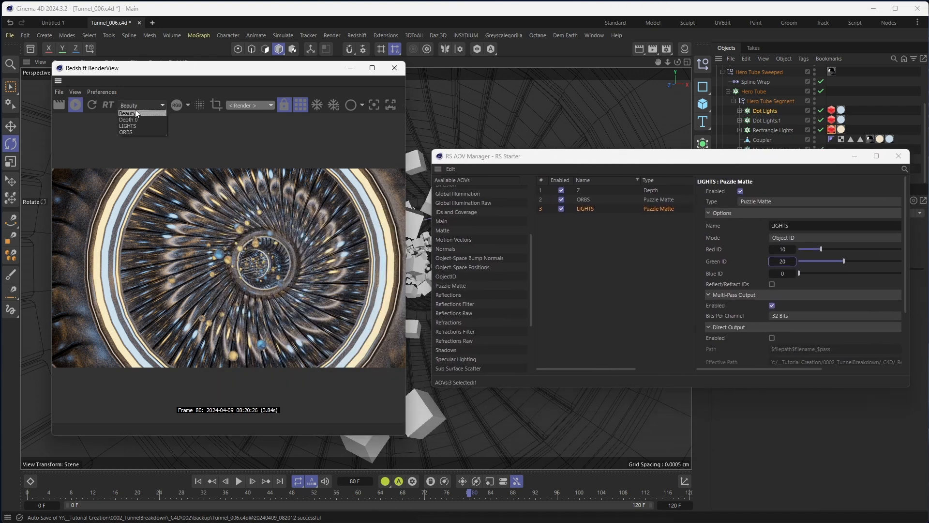
click(146, 126)
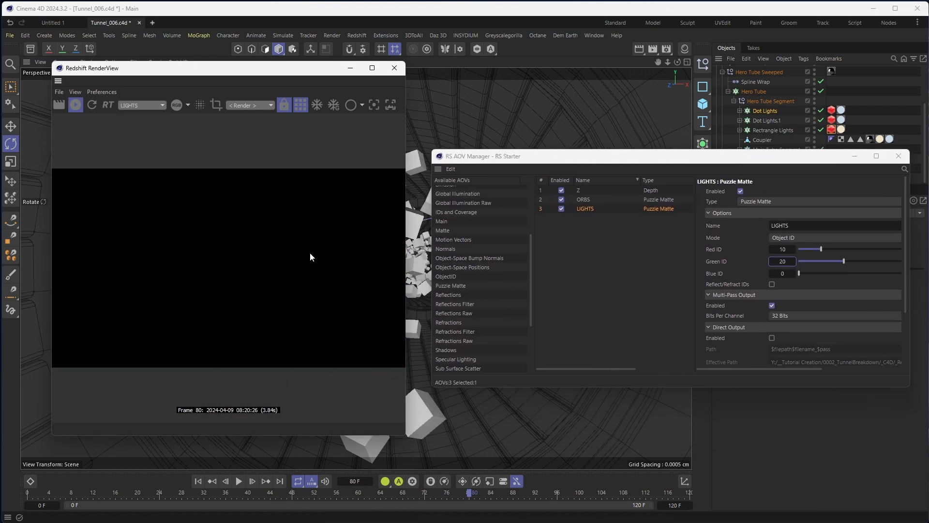
click(606, 287)
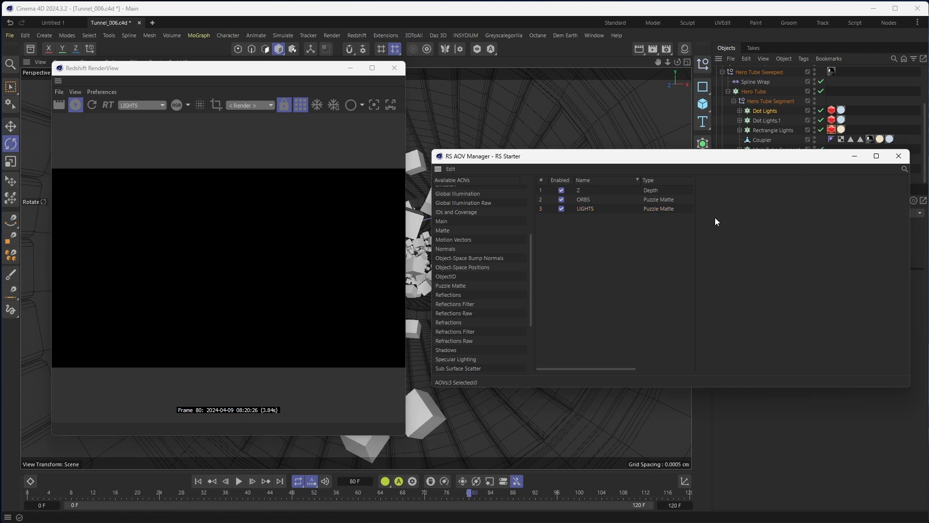
click(654, 212)
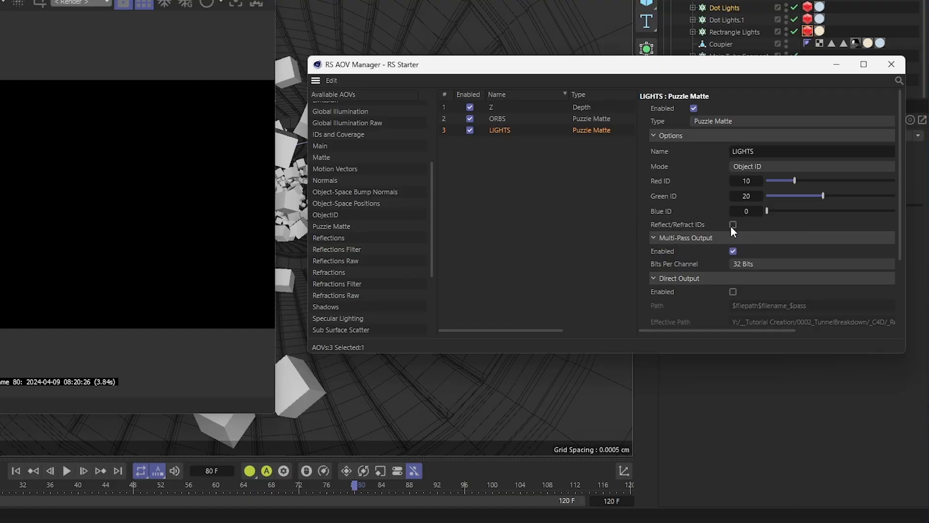
click(733, 225)
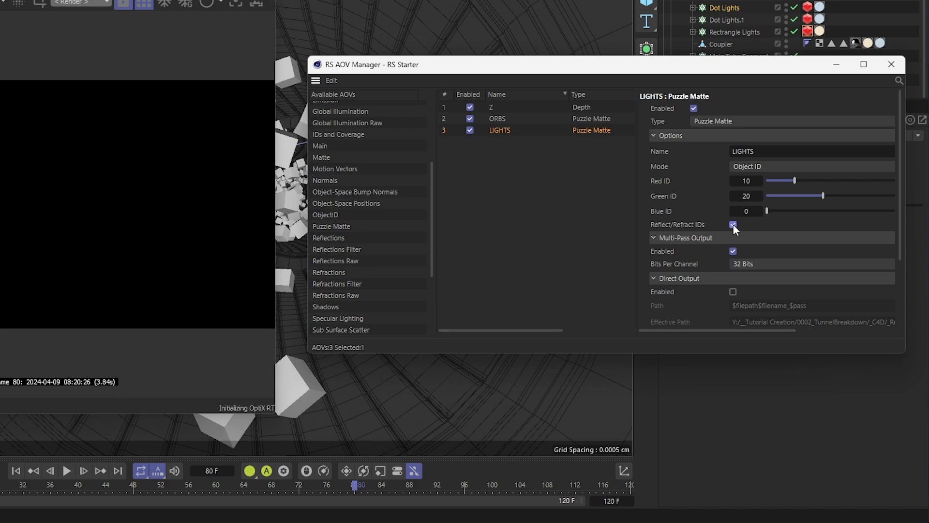
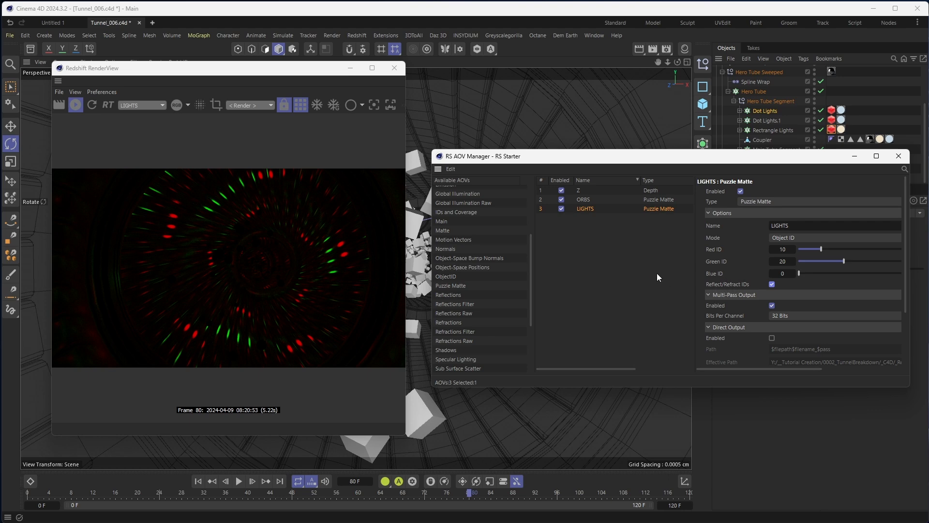
- Close the AOV Manager and set the Redshift unified sampling threshold to 0.01 in Render Settings
click(899, 156)
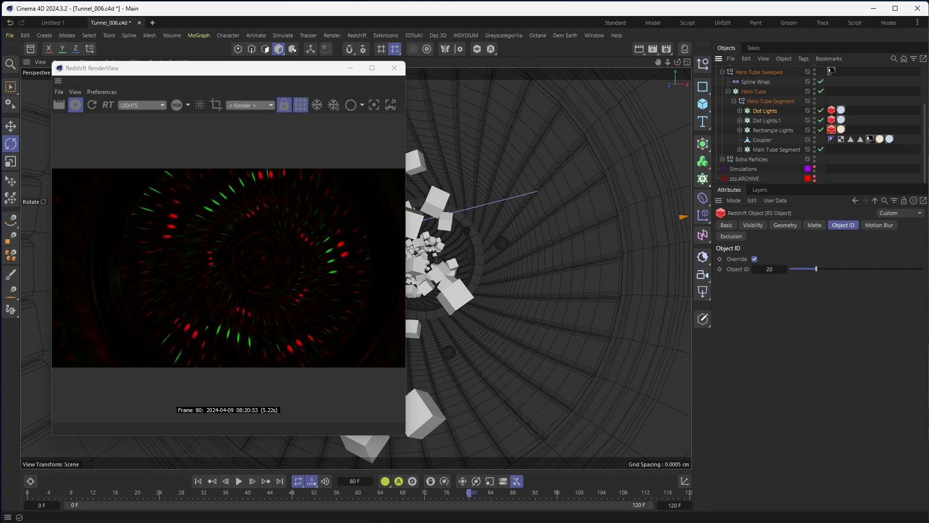
key(ctrl+b)
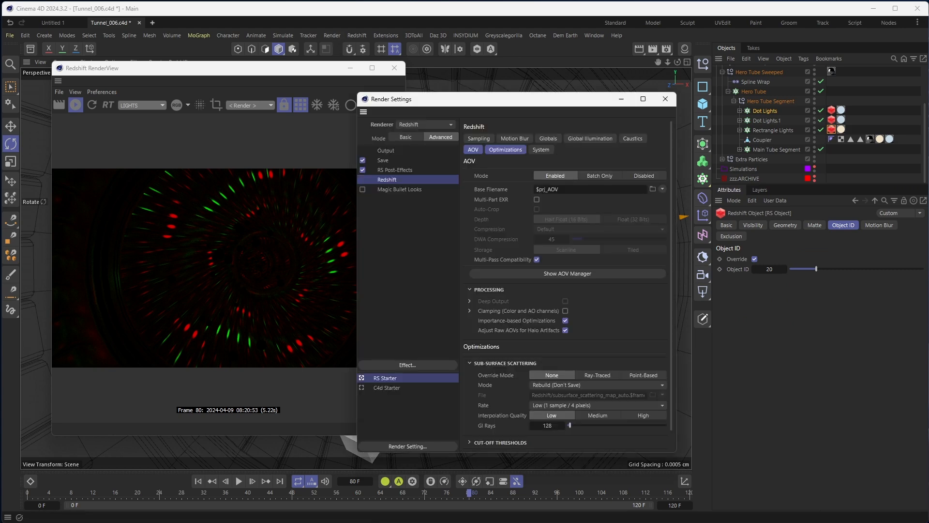
click(479, 138)
click(565, 247)
text(0.01)
key(Return)
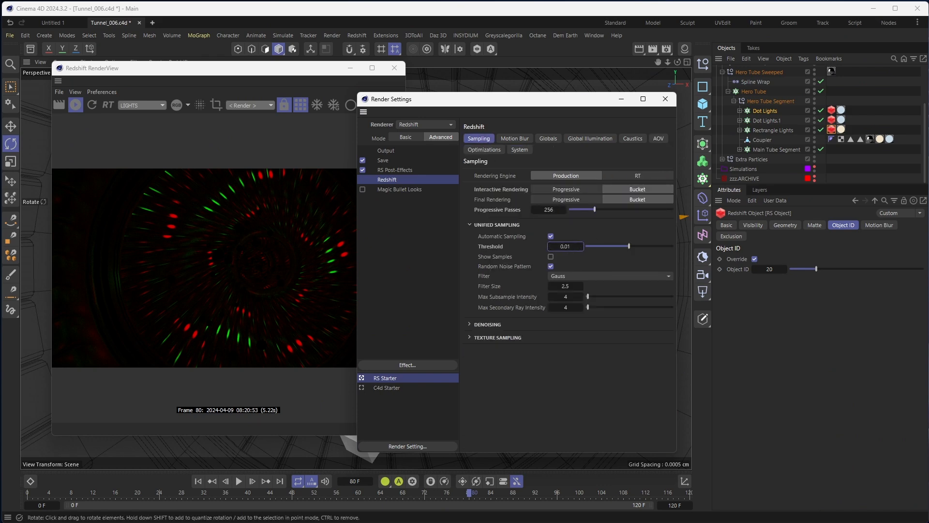
- Return the RenderView to the Beauty pass and move Render Settings clear of the render
click(145, 105)
click(136, 113)
drag(527, 98, 652, 86)
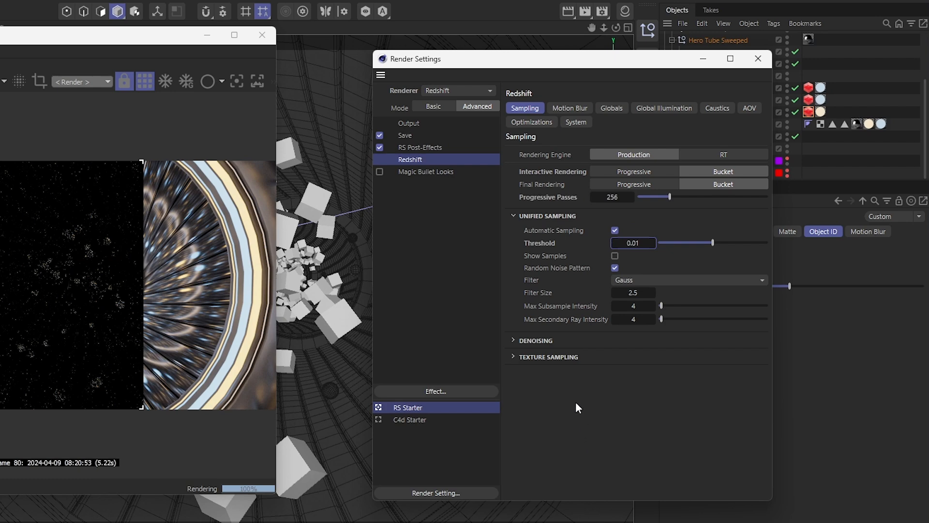
- Review the denoising section of the Redshift sampling settings and the OpenEXR format options for saving the regular image
click(538, 341)
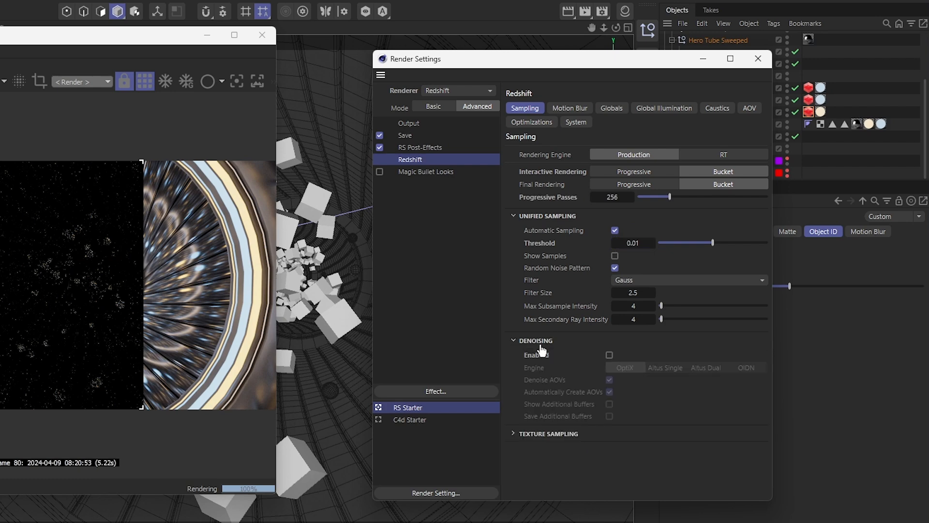
click(536, 341)
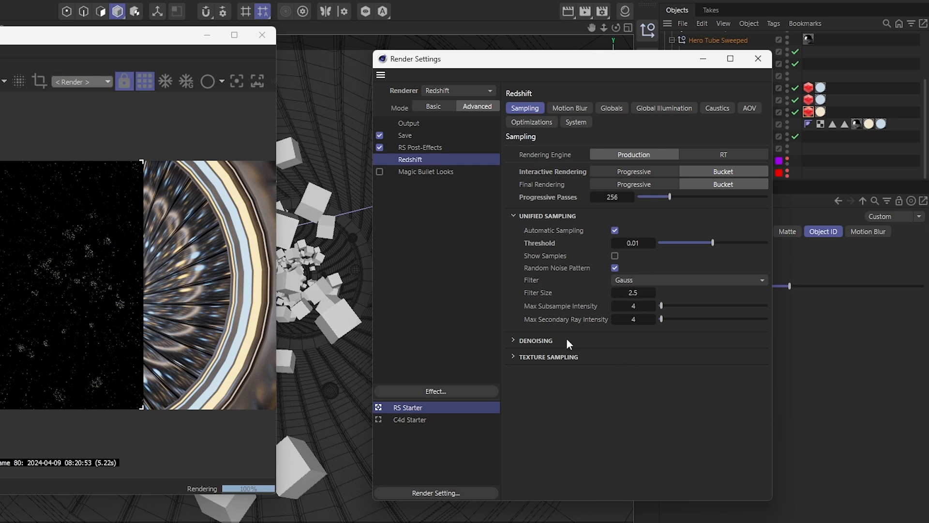
click(410, 136)
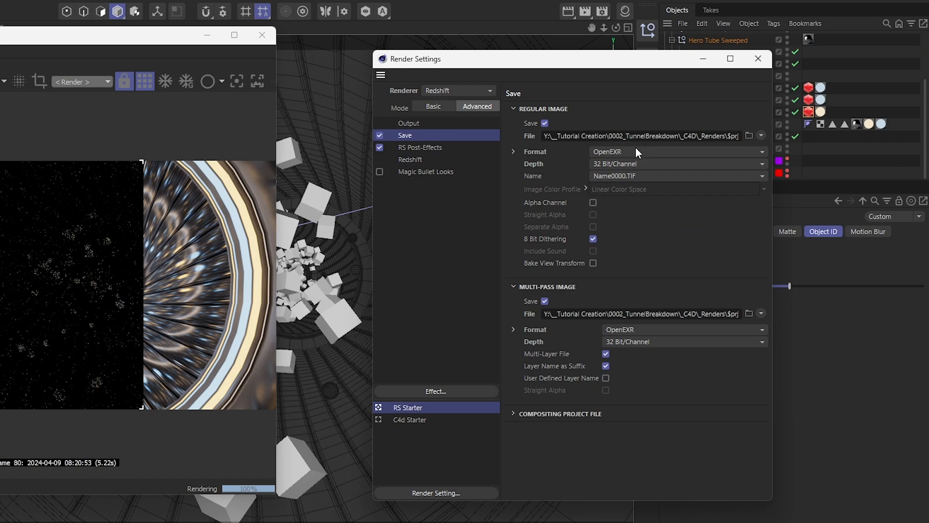
click(513, 151)
scroll(672, 321, down, 1)
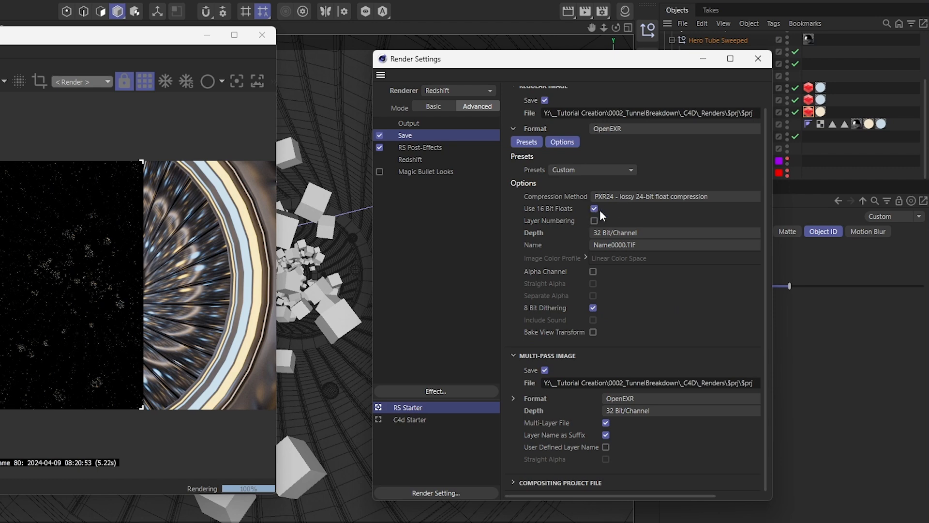
- Try a 16 Bit/Channel depth for the regular image, then restore it to 32 Bit/Channel
click(617, 231)
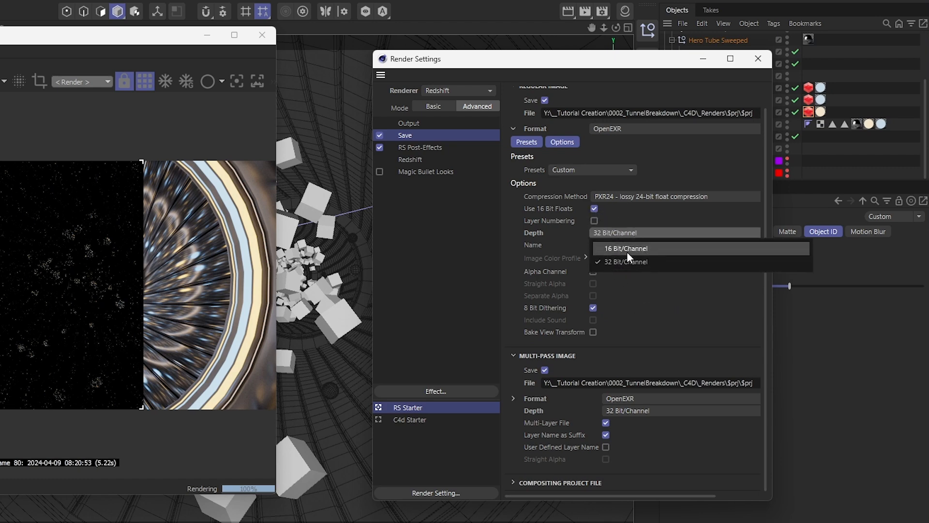
click(627, 249)
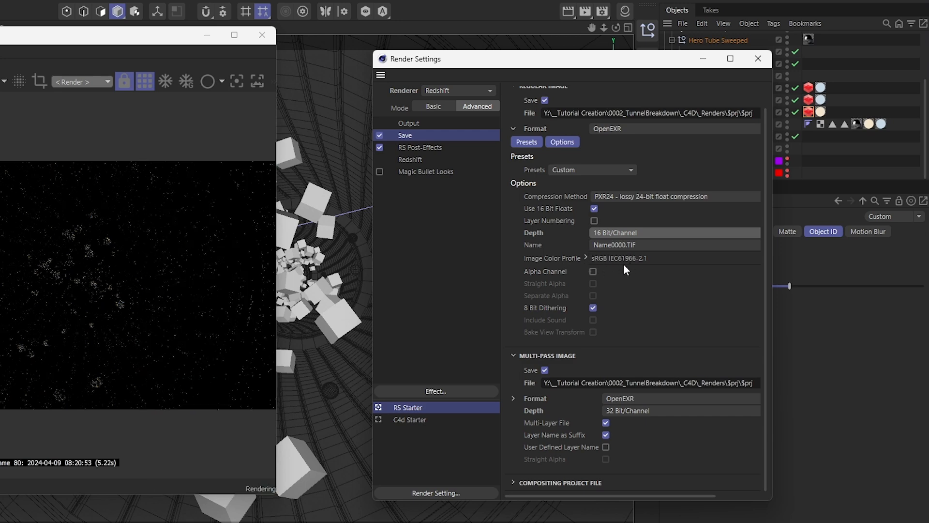
click(687, 230)
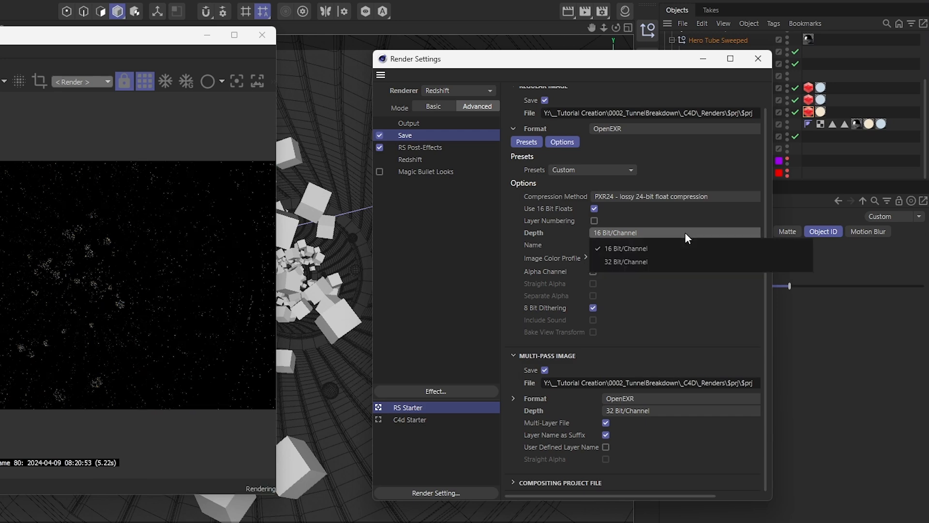
click(676, 259)
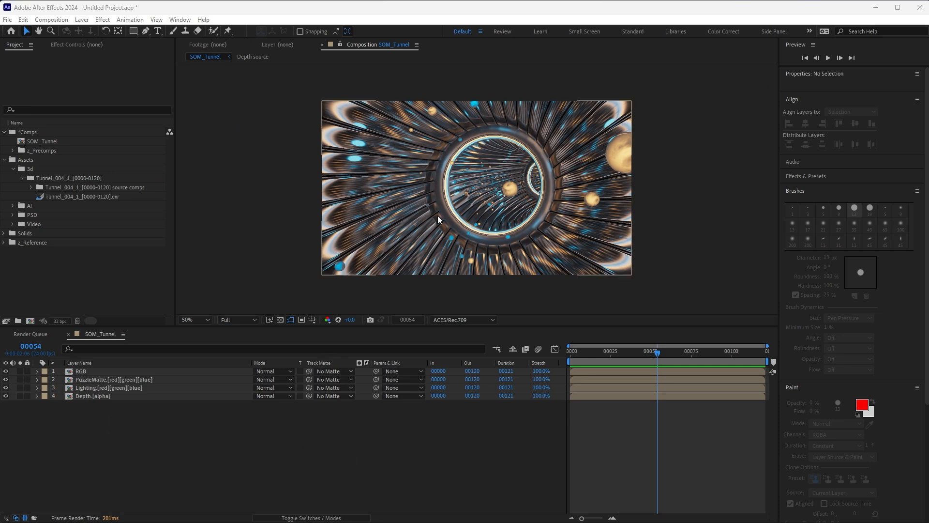
- Switch to After Effects and check the project's OCIO color management settings, closing them without changes
click(59, 321)
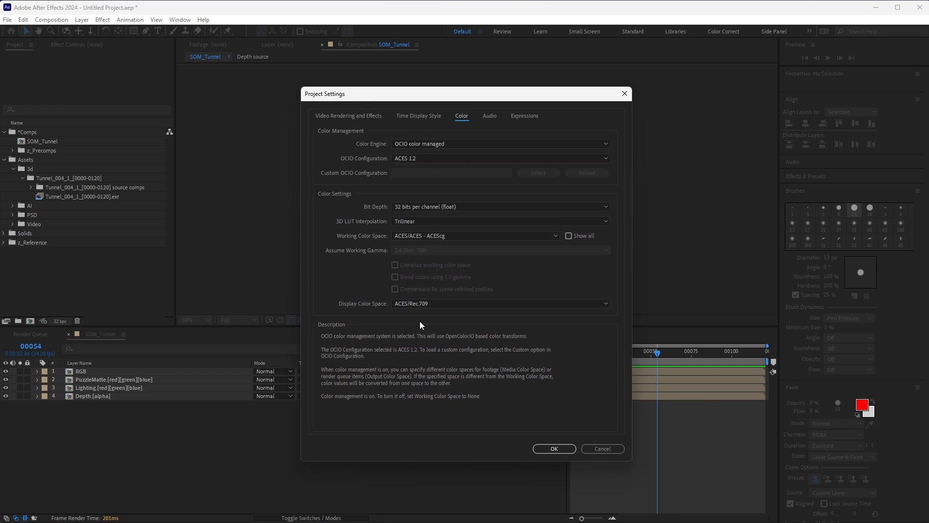
click(625, 94)
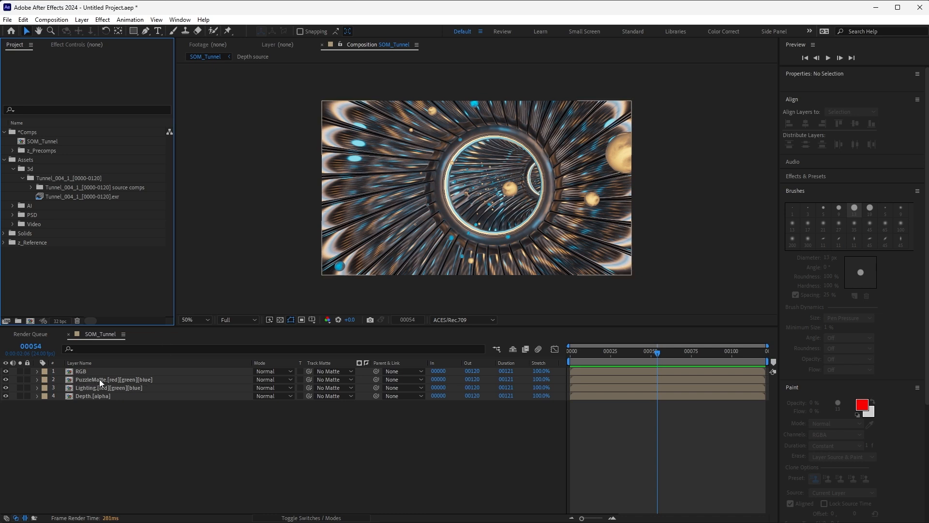
click(92, 425)
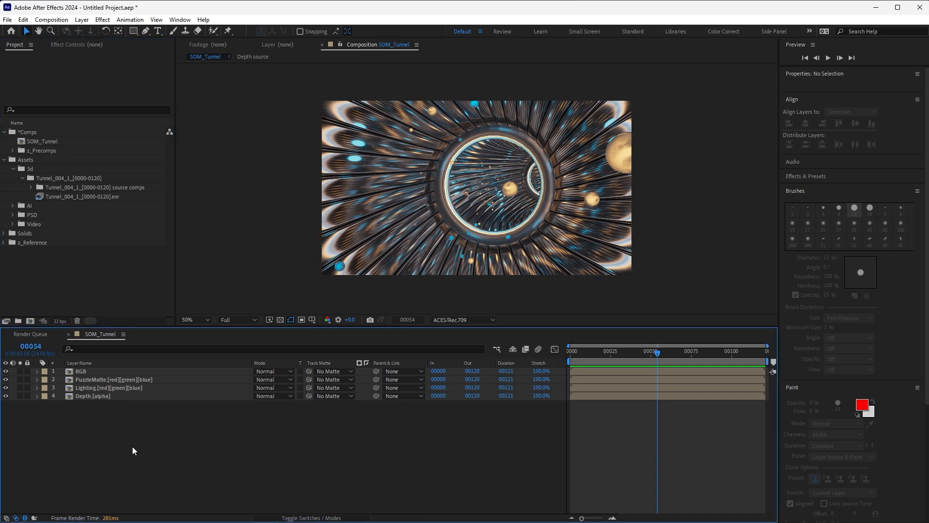
- Hide the RGB, PuzzleMatte and Lighting layers one by one to inspect each render pass, and turn them all back on
click(96, 370)
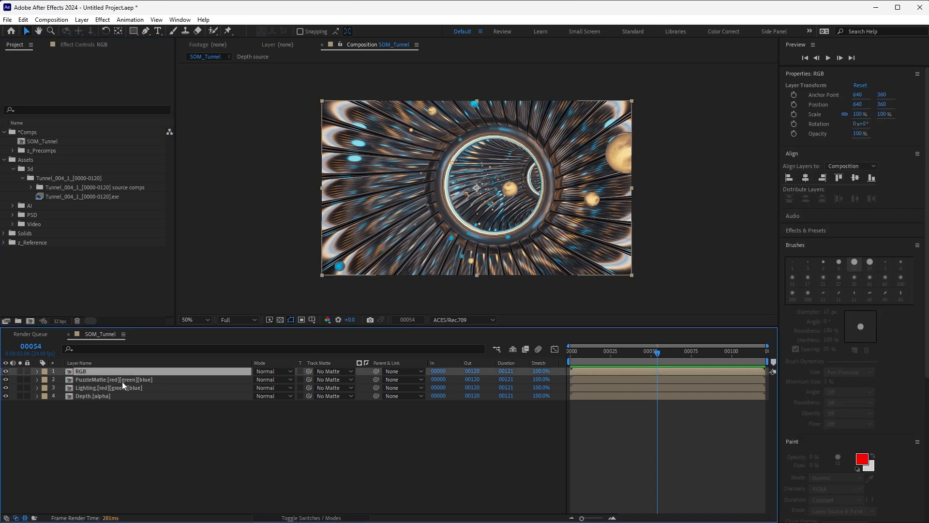
click(6, 372)
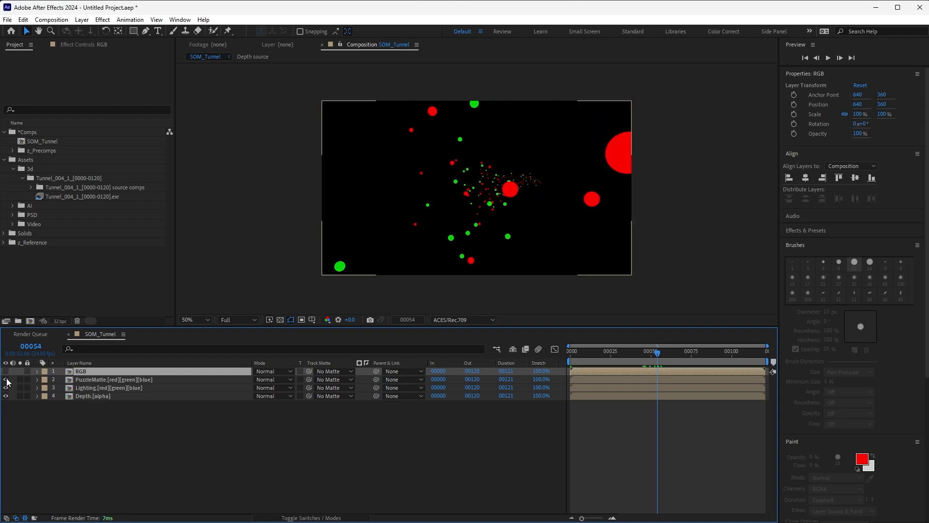
click(7, 380)
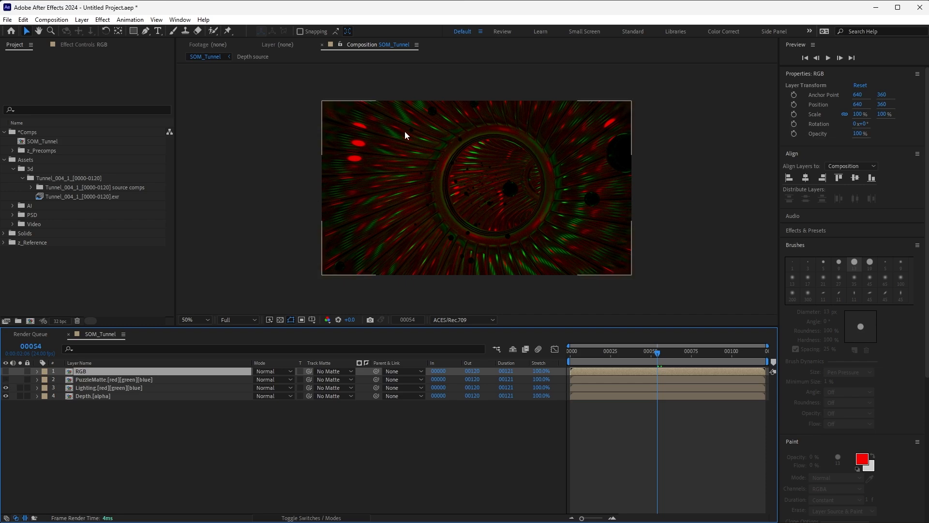
click(6, 387)
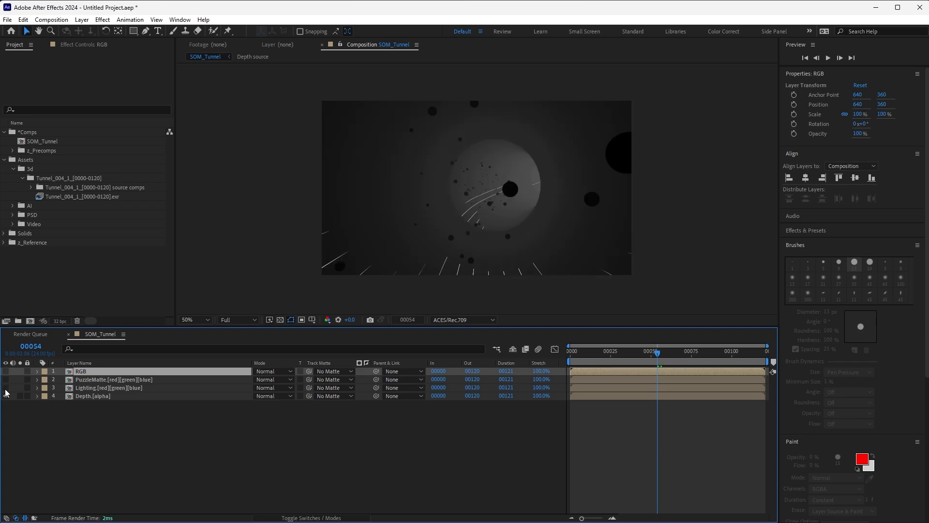
drag(6, 393, 5, 371)
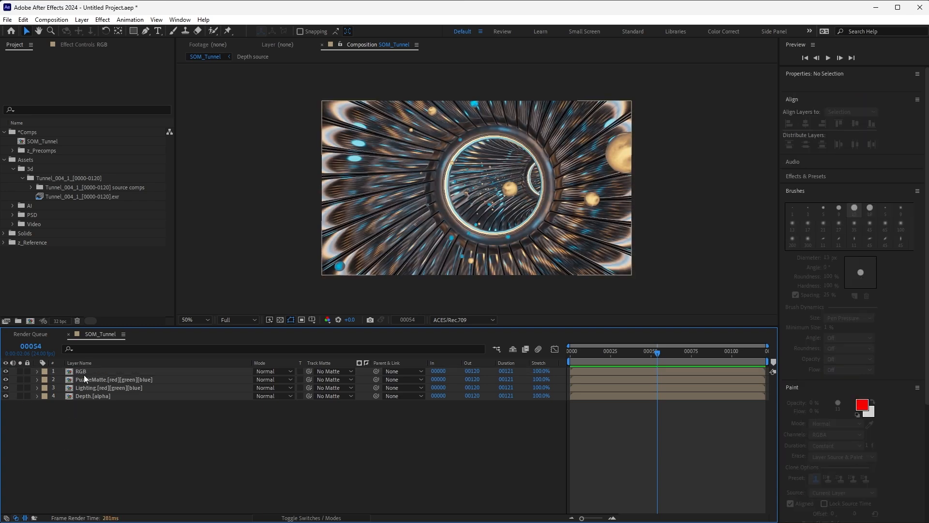
- Duplicate the RGB layer and apply the Set Matte effect to the copy
key(ctrl+d)
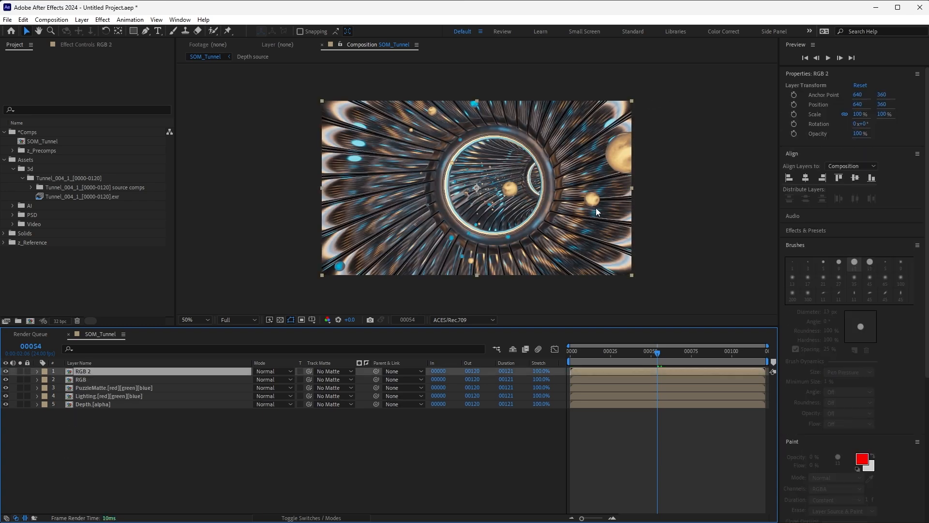
key(ctrl+space)
text(Sett)
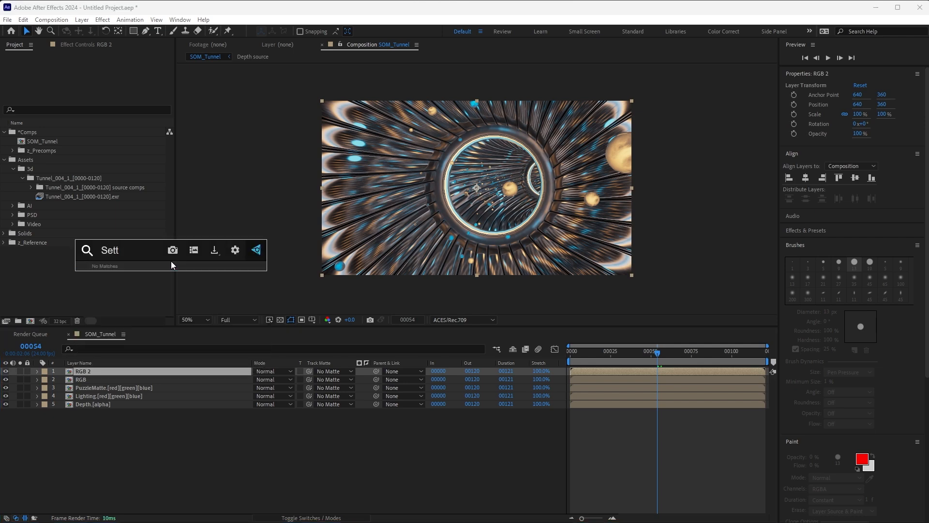
key(BackSpace)
text(Matt)
key(Return)
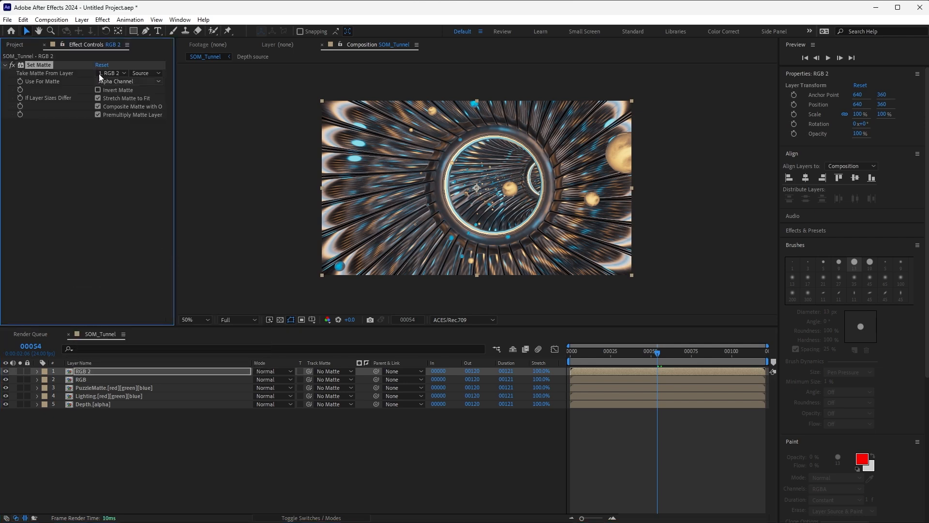
- Take the RGB 2 layer's matte from the PuzzleMatte layer, using Saturation as the matte channel
click(88, 370)
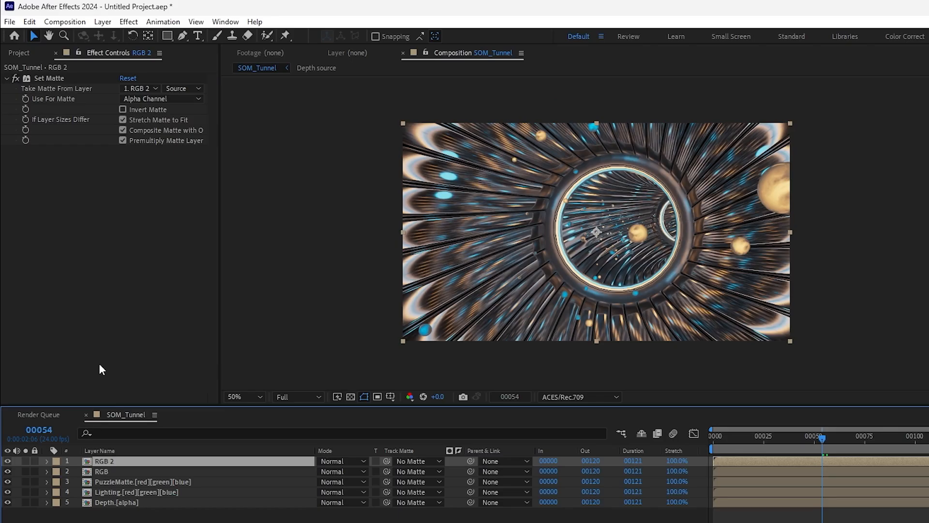
click(158, 90)
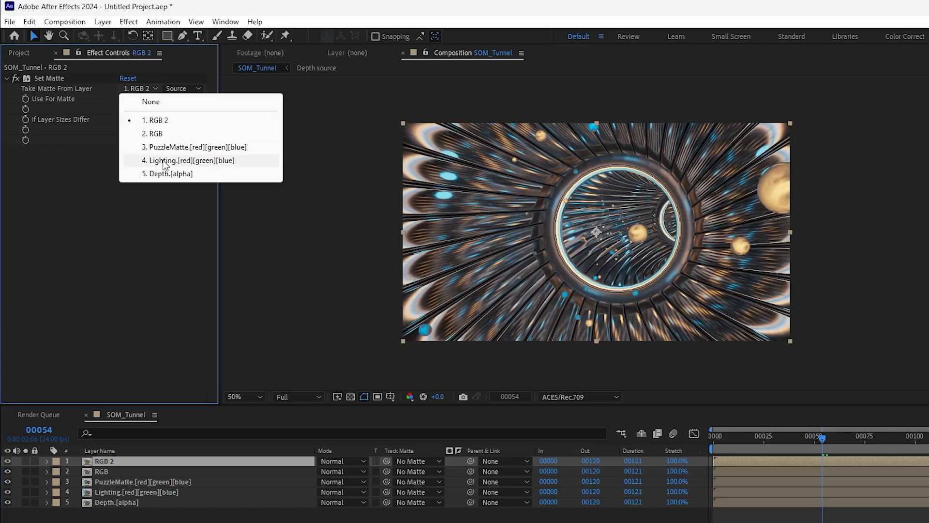
click(182, 147)
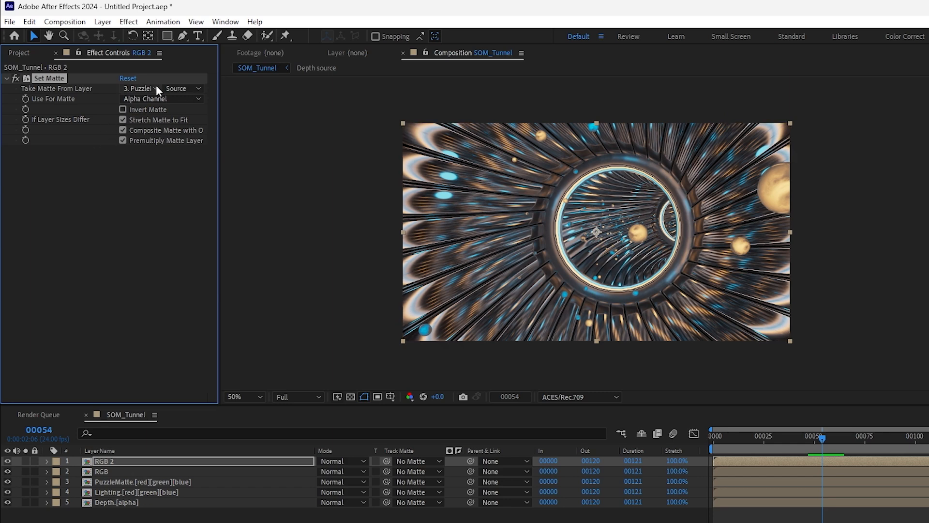
click(143, 99)
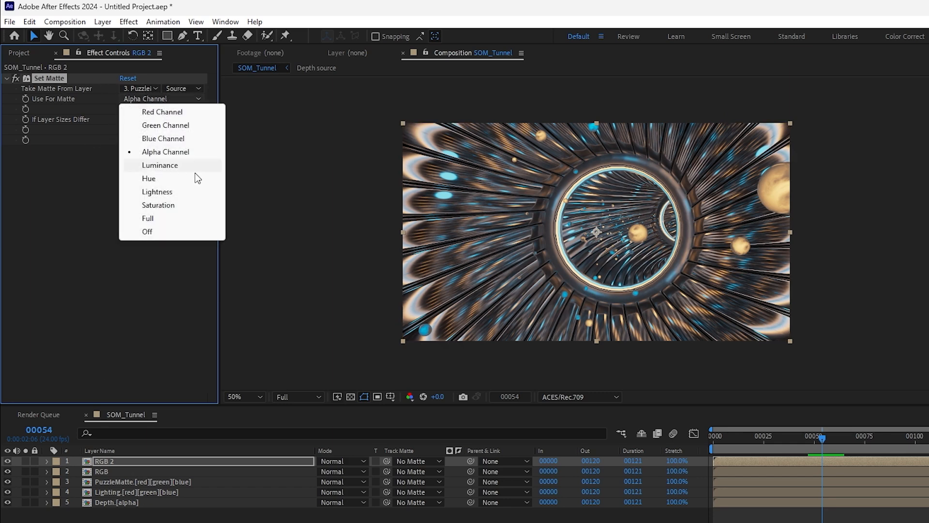
click(155, 205)
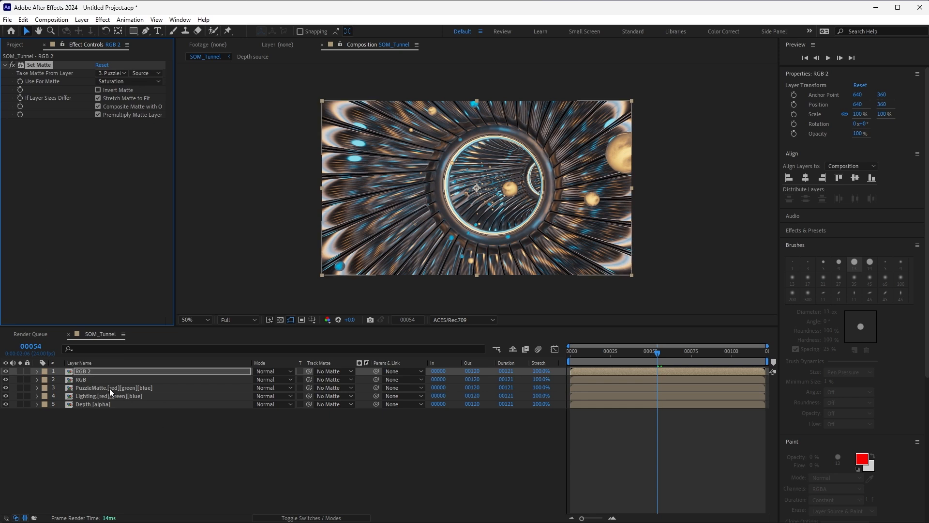
- Solo the RGB 2 layer to check the isolated orbs and the available matte channels, and turn solo off
click(81, 363)
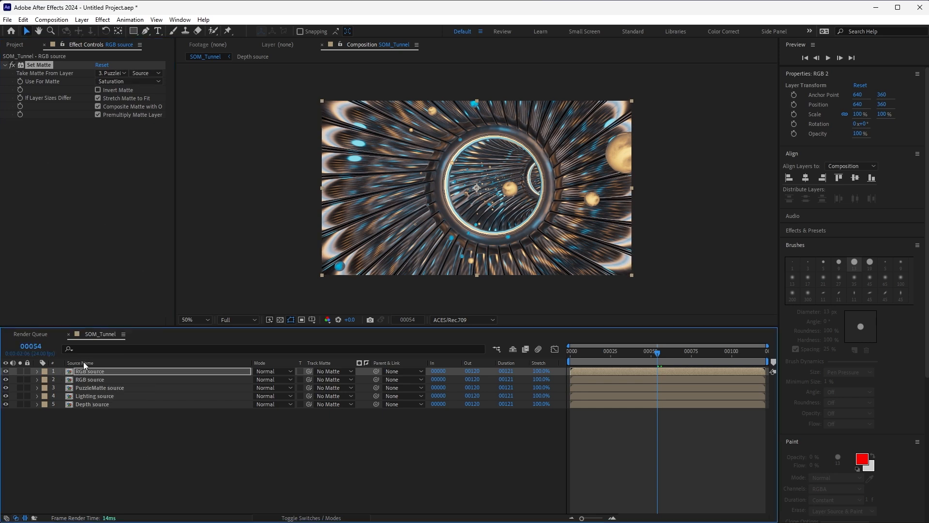
click(80, 362)
click(19, 371)
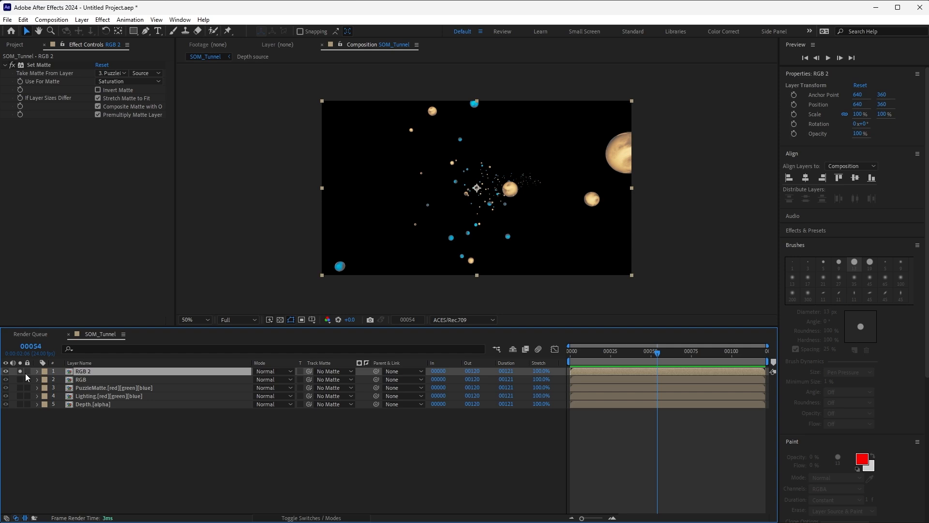
click(123, 82)
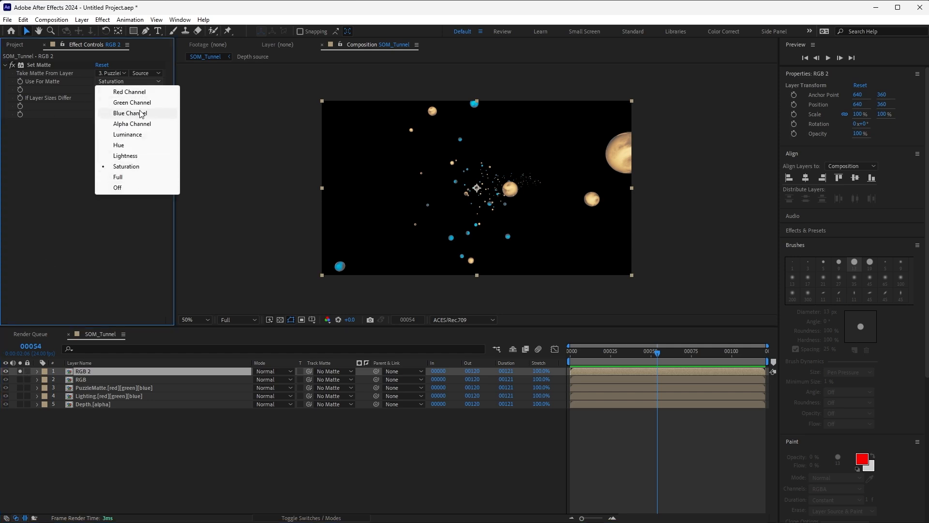
click(95, 433)
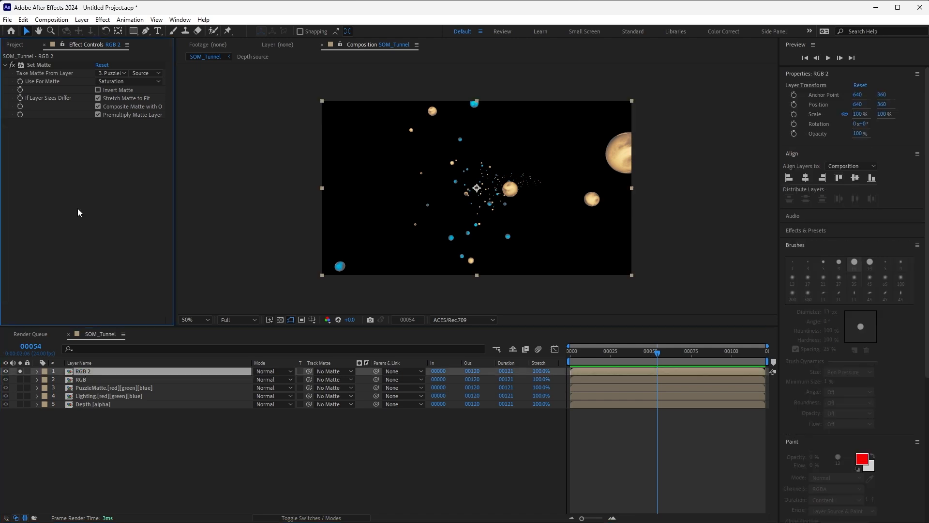
click(20, 371)
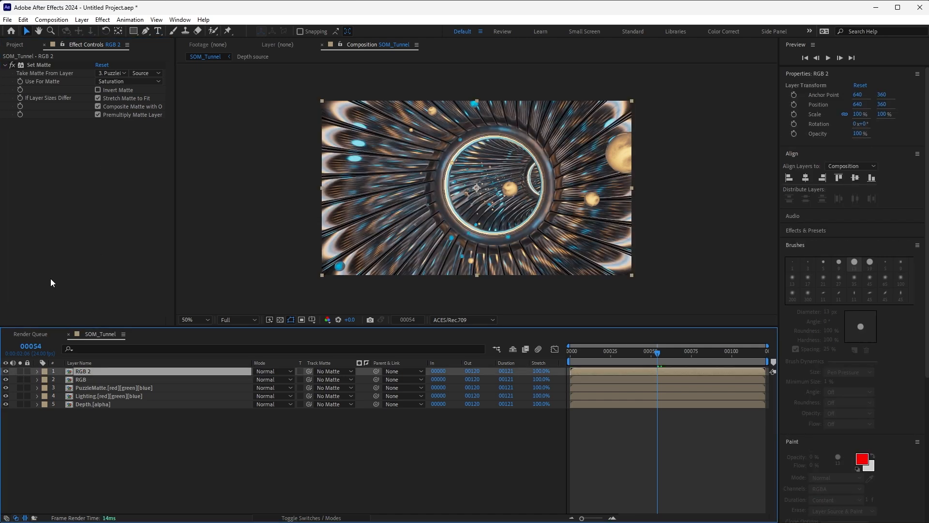
- Apply Optical Glow to the RGB 2 layer and set its alpha channel handling to Extend (Unmult)
key(ctrl+space)
text(Optical)
key(Down)
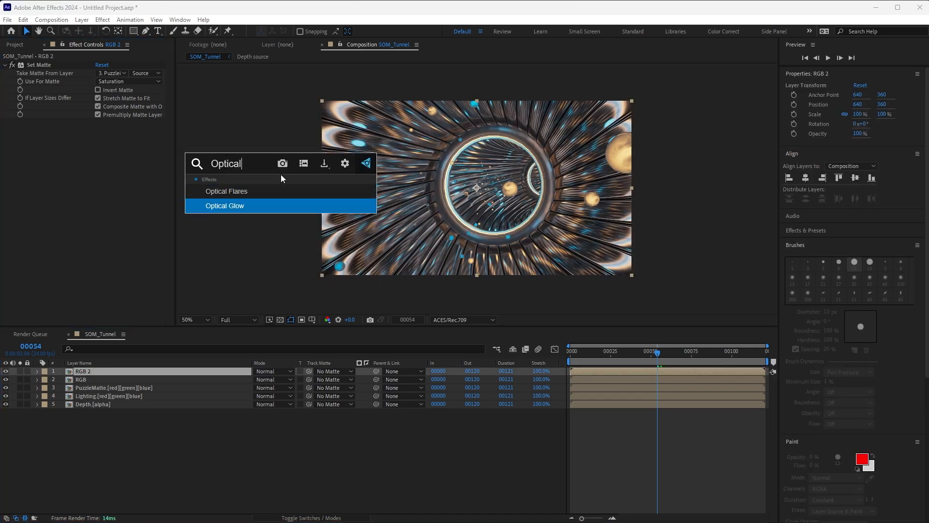
key(Return)
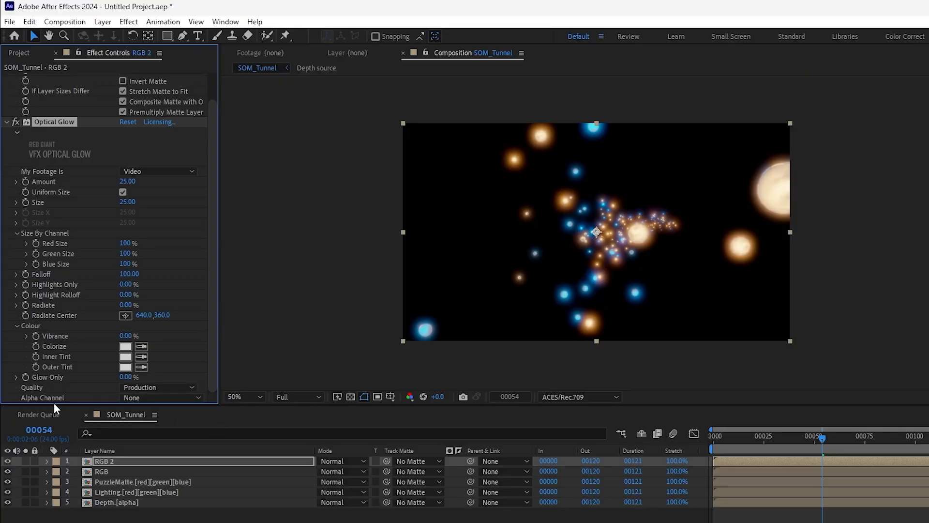
click(141, 399)
click(194, 433)
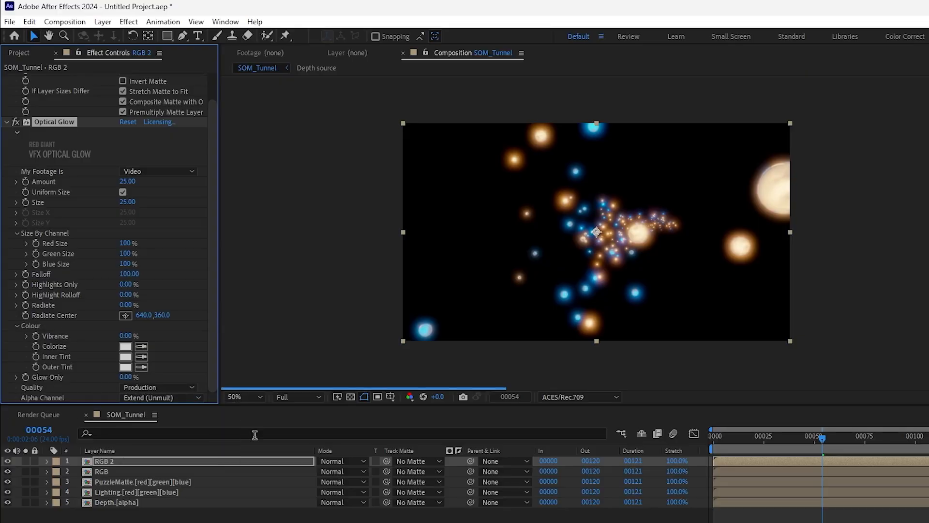
click(158, 207)
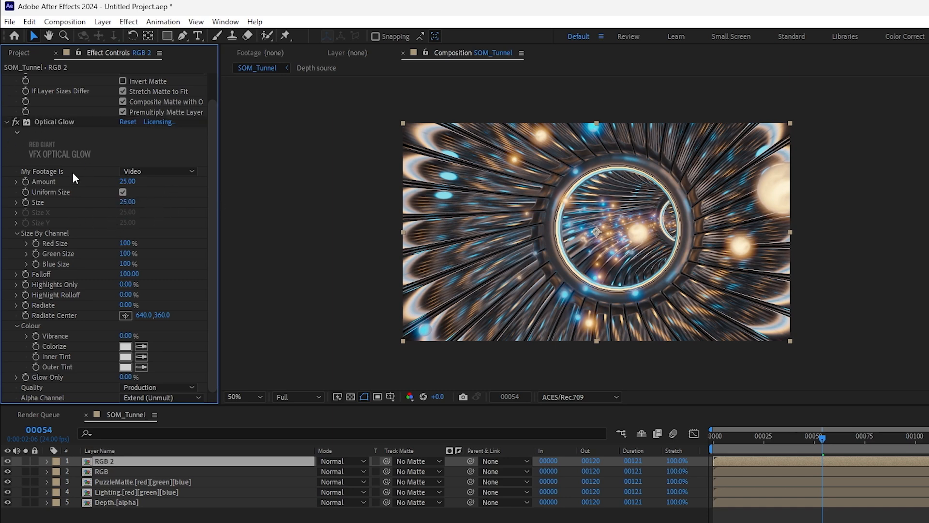
- Set the Optical Glow size to 1 and reduce its amount to 14 on the RGB 2 layer
click(123, 204)
text(1)
key(Return)
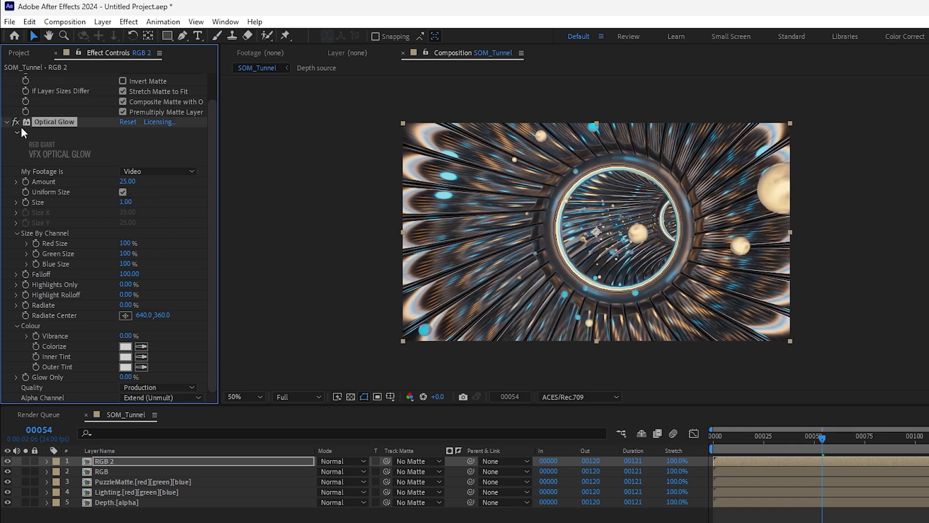
drag(128, 182, 98, 180)
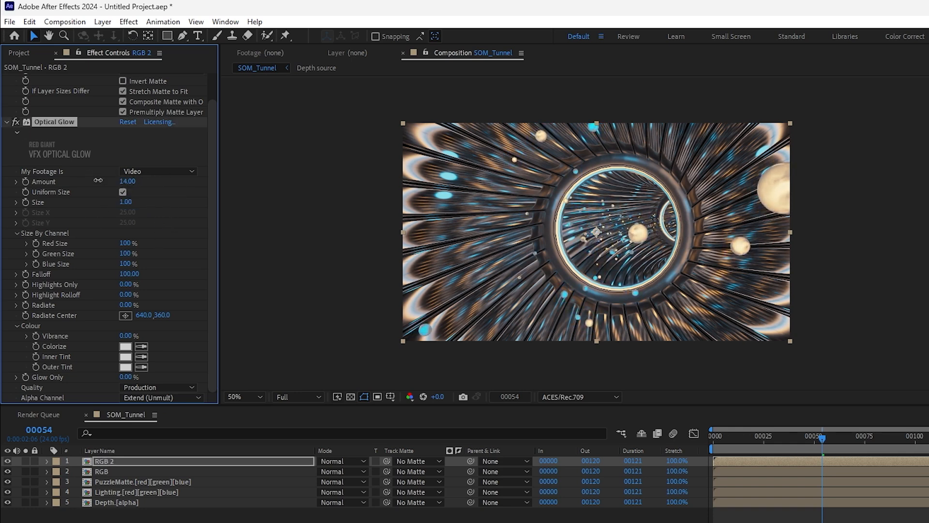
- Duplicate the RGB 2 layer's Optical Glow and set the copy's amount to 1 and size to 65
click(7, 122)
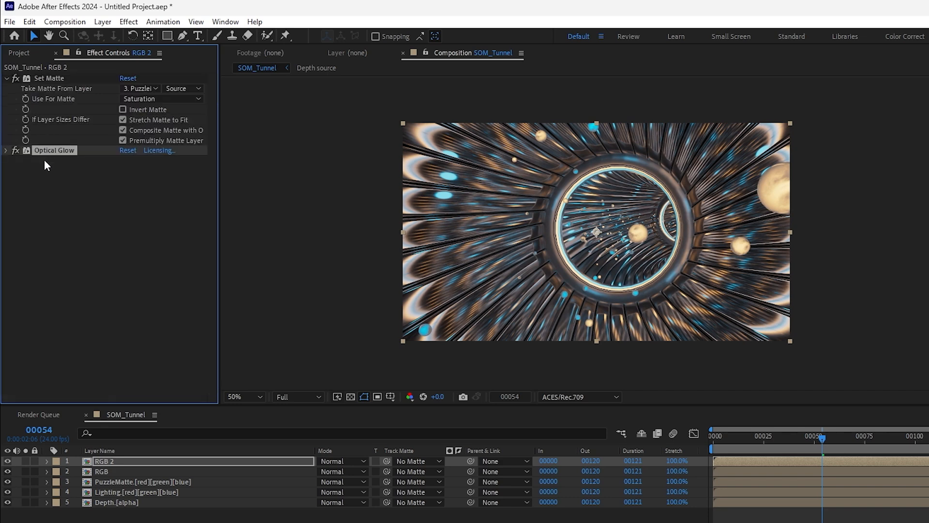
key(ctrl+d)
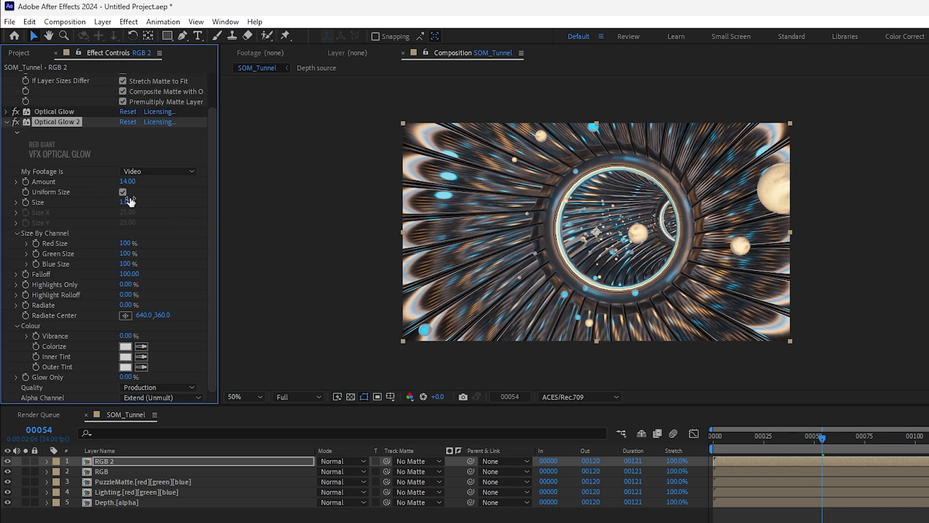
text(1)
key(Return)
drag(125, 202, 146, 205)
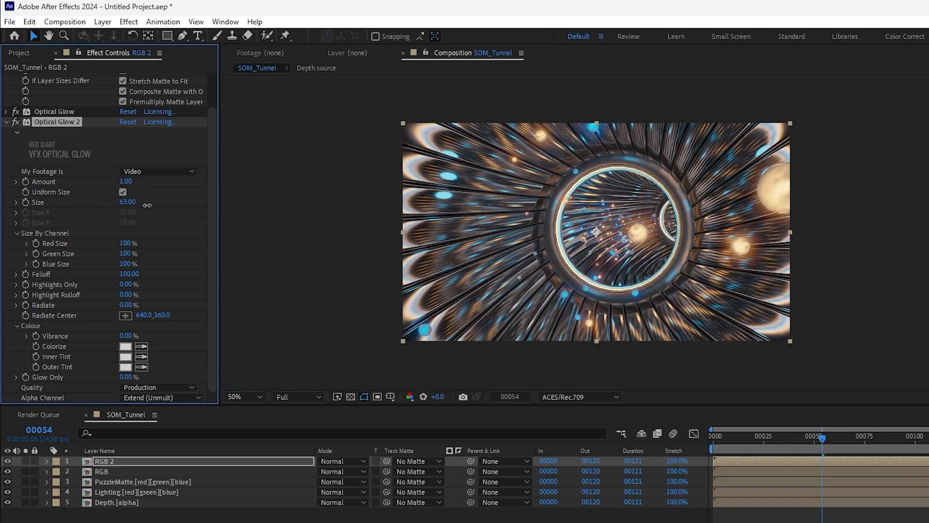
scroll(75, 286, up, 2)
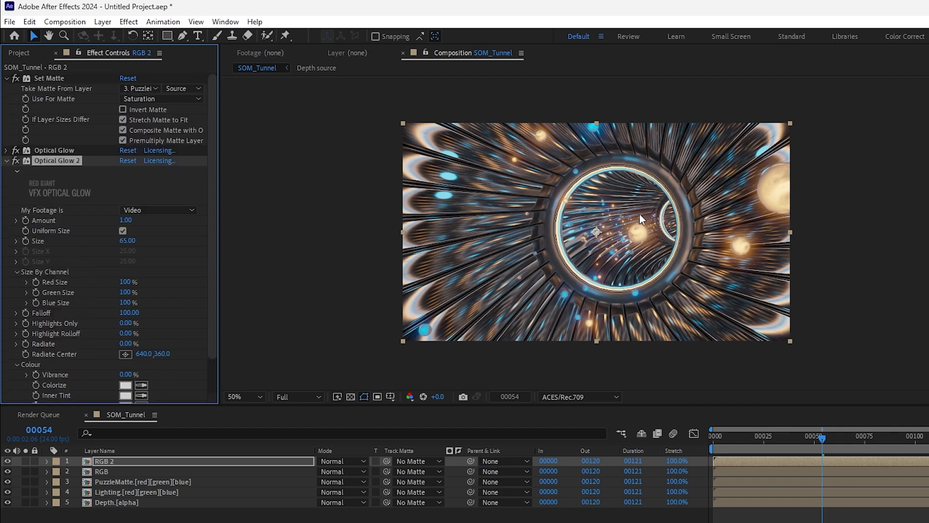
scroll(623, 232, up, 1)
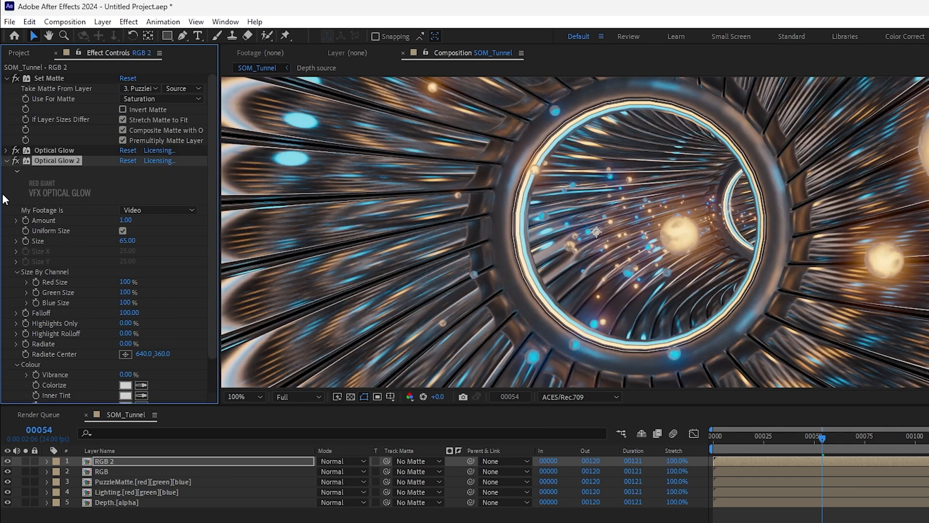
click(6, 160)
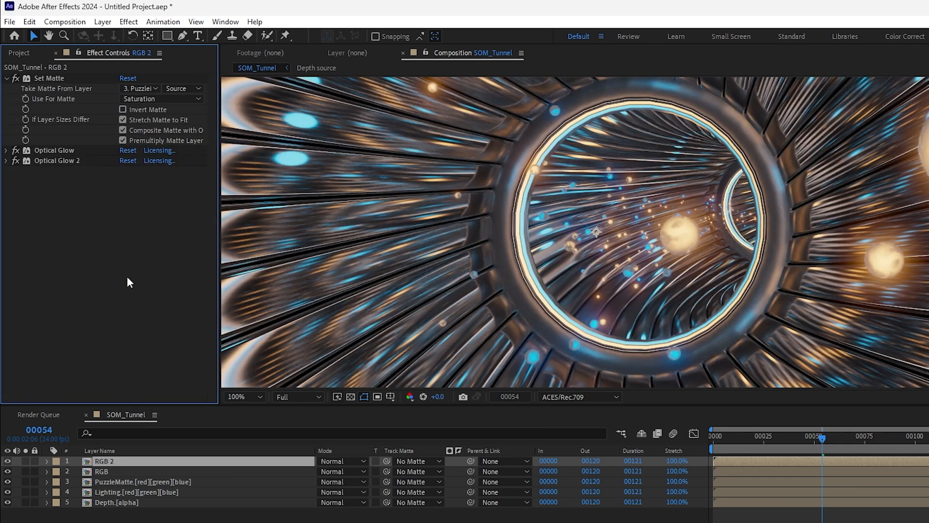
- Apply Curves to the RGB 2 layer and place it between Set Matte and the first Optical Glow
key(ctrl+space)
text(Cur)
key(Return)
drag(49, 167, 52, 140)
- Pull the RGB curve down in the shadows and midtones to add contrast to the orbs, and collapse Curves and Set Matte
drag(64, 303, 72, 316)
drag(117, 264, 116, 257)
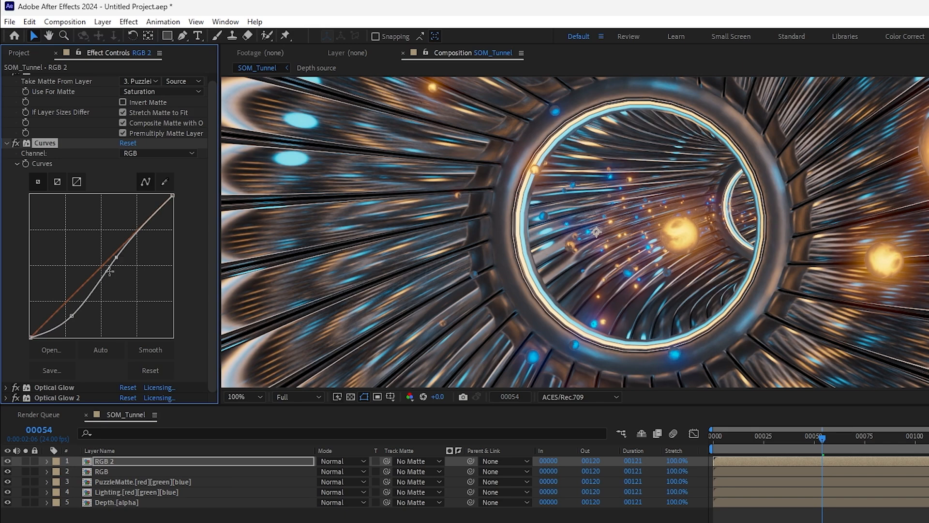
mouse_move(69, 318)
mouse_down()
mouse_move(55, 323)
mouse_move(59, 330)
mouse_up()
key(comma)
key(comma)
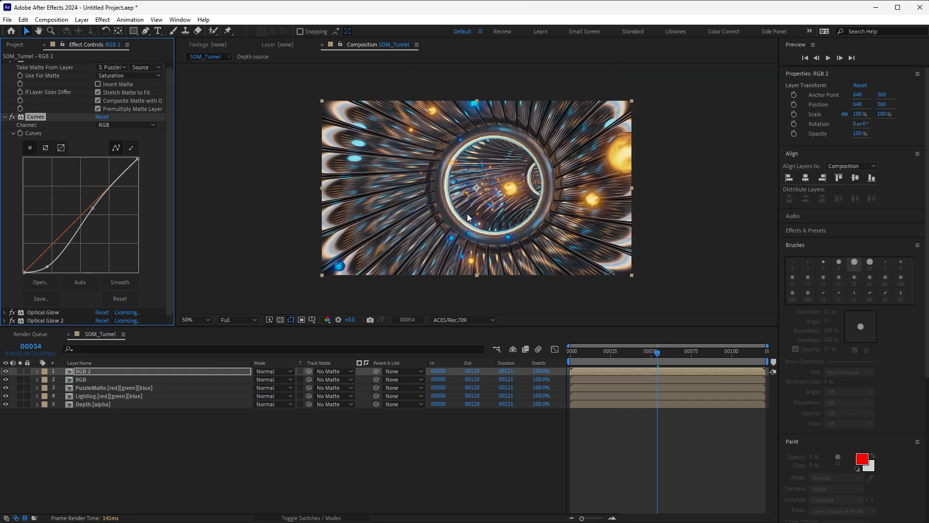
click(5, 117)
click(5, 64)
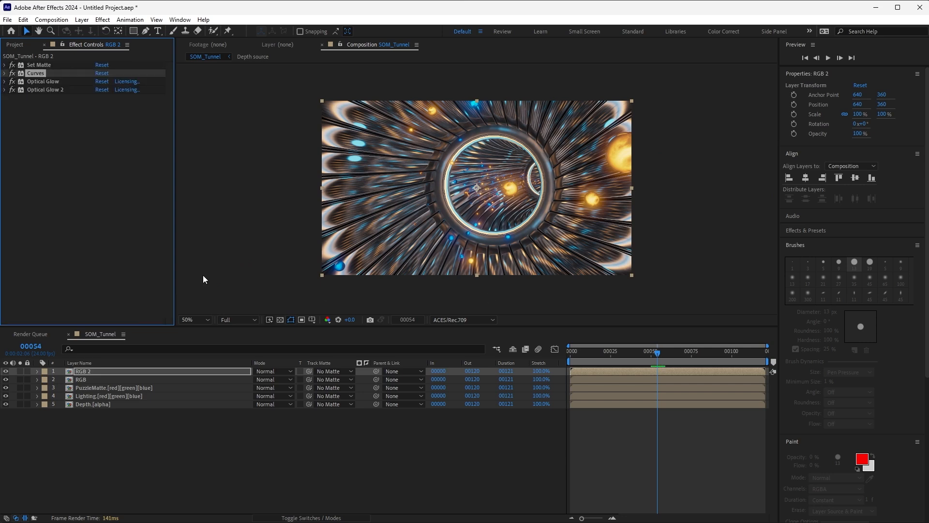
- Rename the RGB 2 layer as Orbs
click(106, 437)
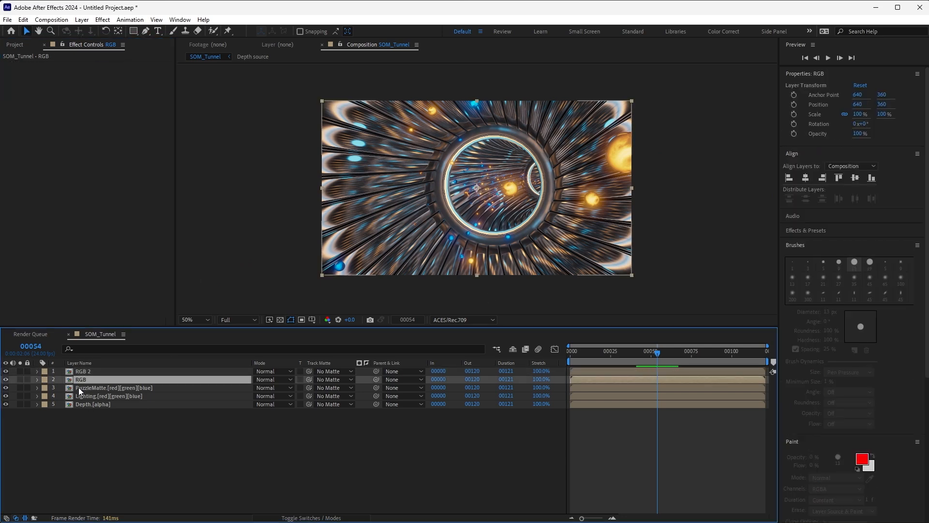
click(84, 372)
key(Return)
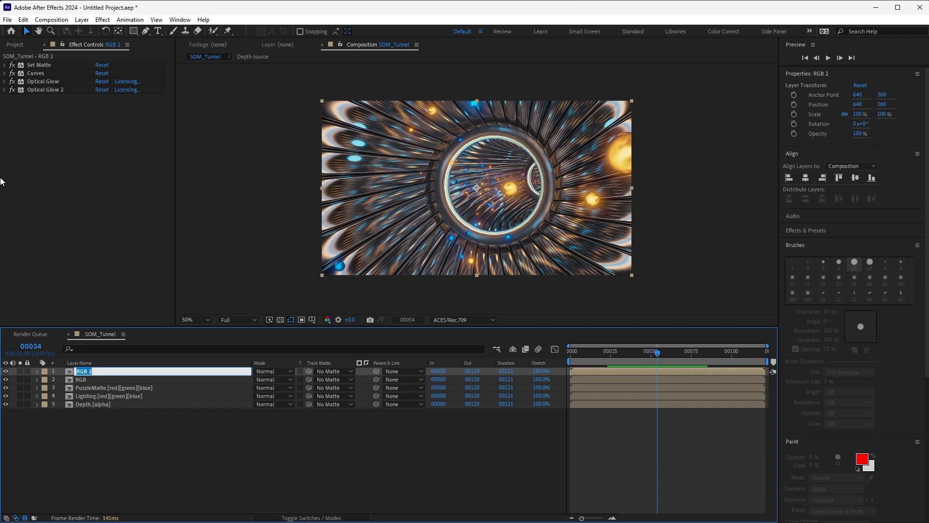
text(Orbs)
key(Return)
- Rename the RGB layer as BG
click(93, 387)
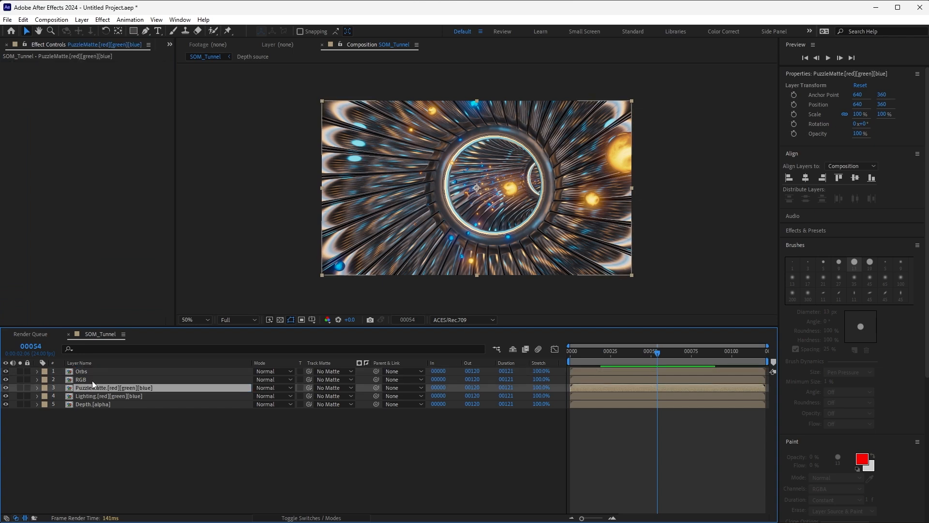
click(93, 380)
key(g)
key(Return)
text(BG)
key(Return)
click(123, 453)
- Duplicate the BG layer and apply the Set Matte effect to the BG 2 copy
click(80, 386)
click(79, 381)
key(ctrl+d)
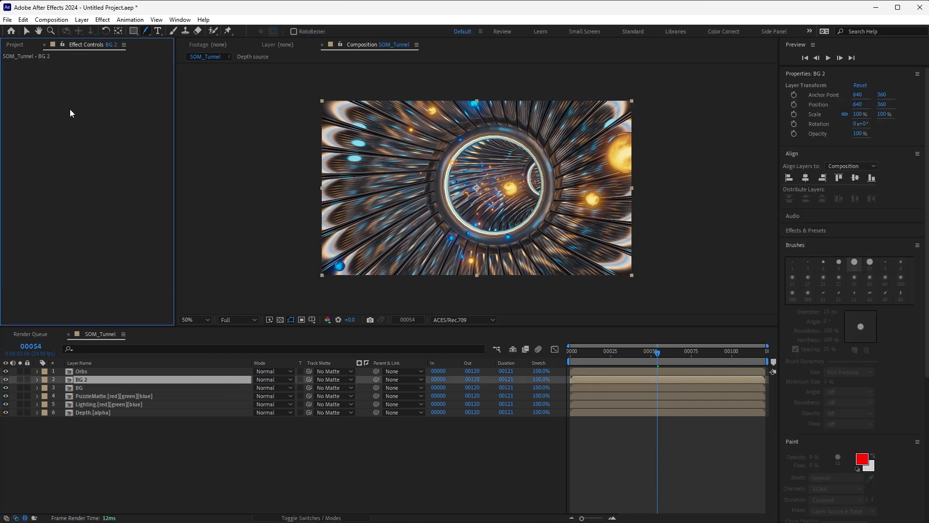
key(ctrl+space)
text(Set matt)
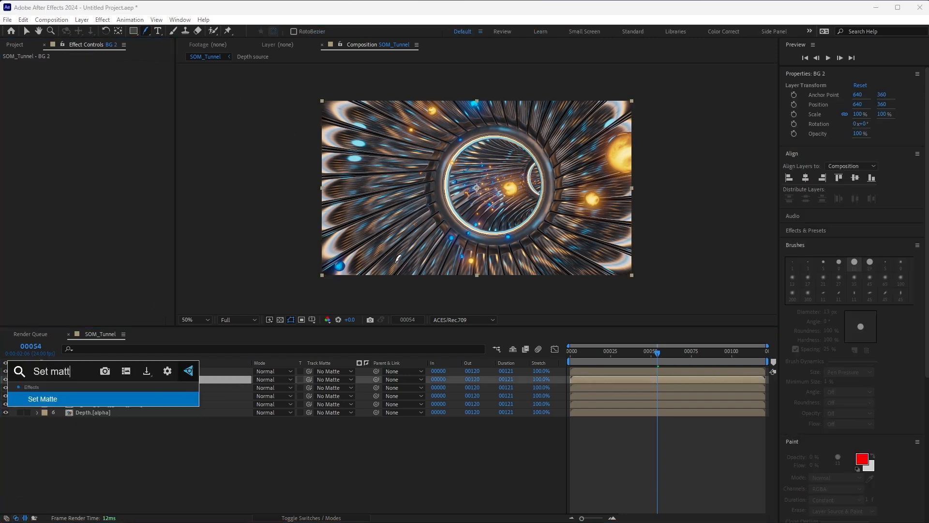
key(Return)
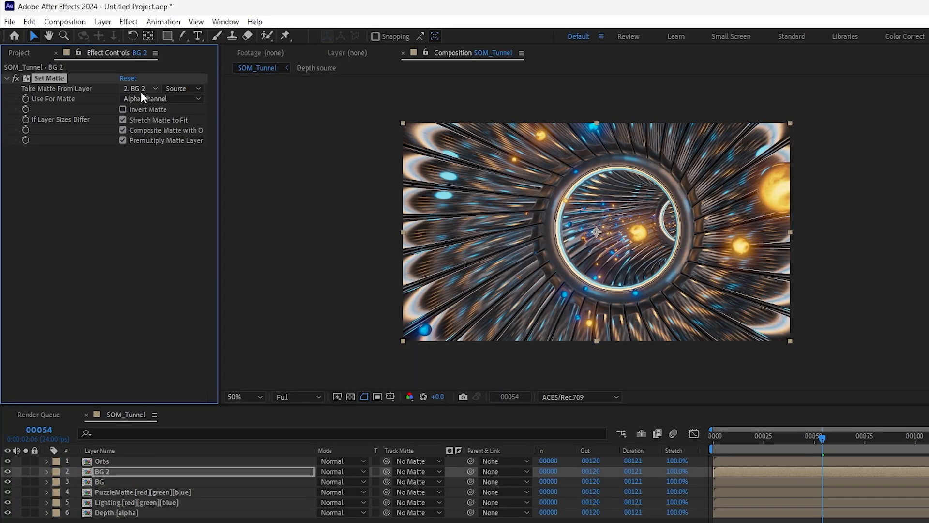
- Take the BG 2 layer's matte from the Lighting layer, using Saturation as the matte channel
click(146, 90)
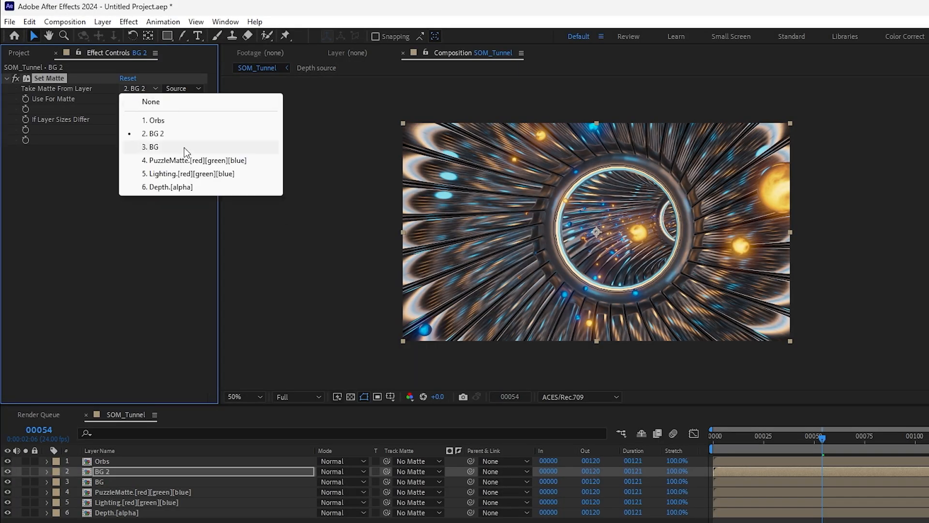
click(183, 176)
click(148, 98)
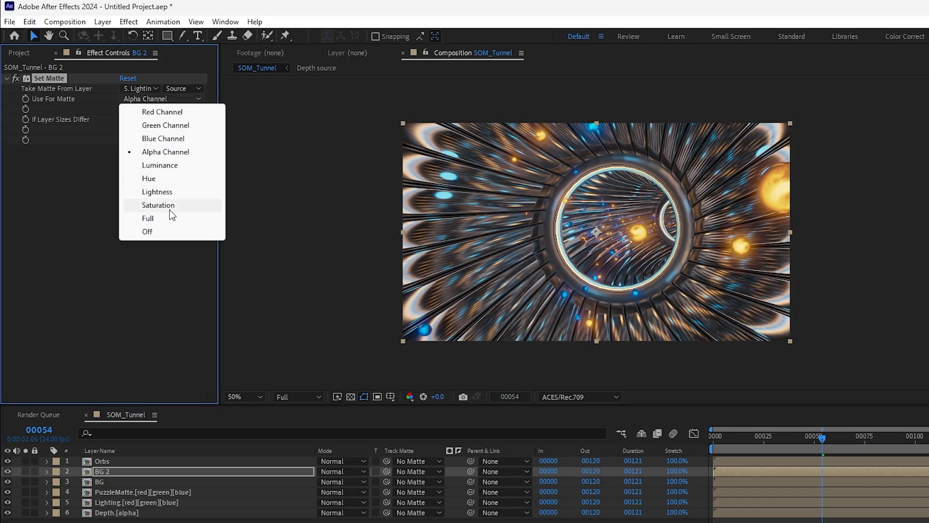
click(156, 207)
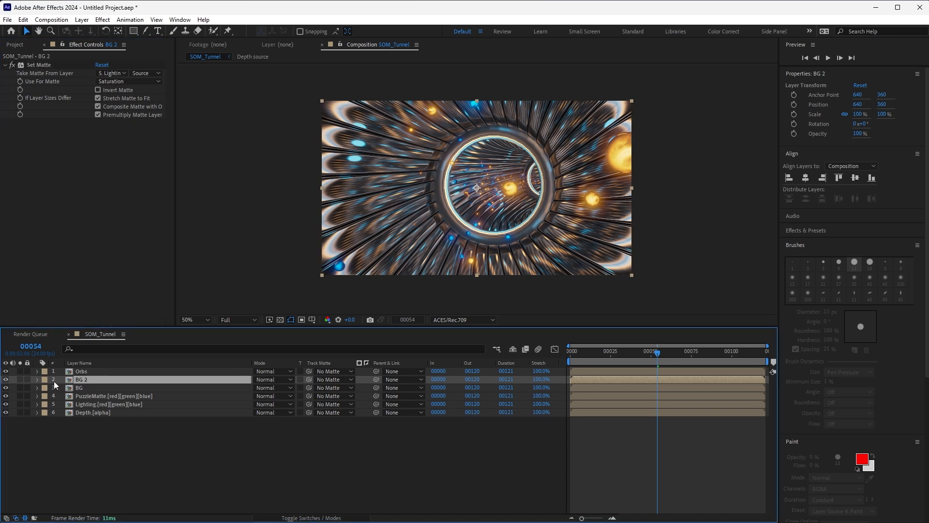
- Solo the BG 2 layer, compare the Red, Green and Saturation matte channels, keep Saturation, and turn solo off
click(20, 380)
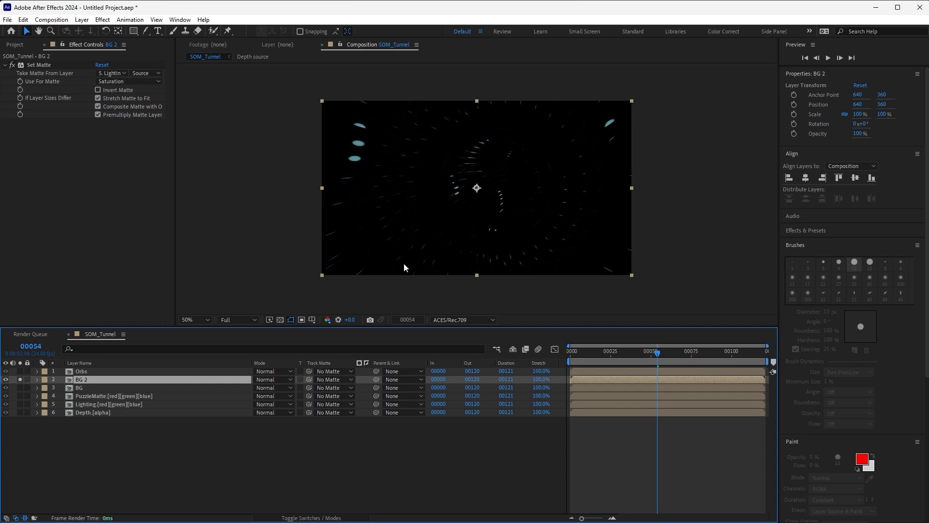
click(125, 81)
click(125, 91)
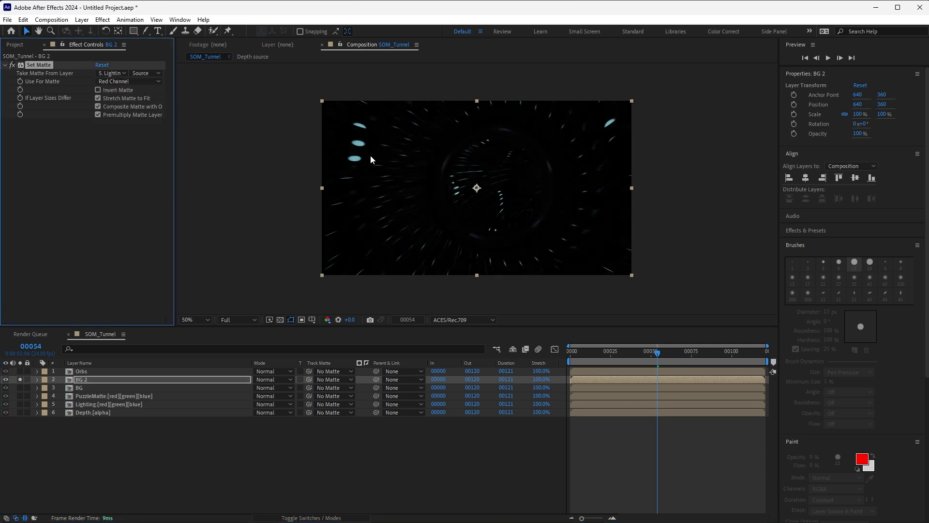
click(135, 81)
click(122, 103)
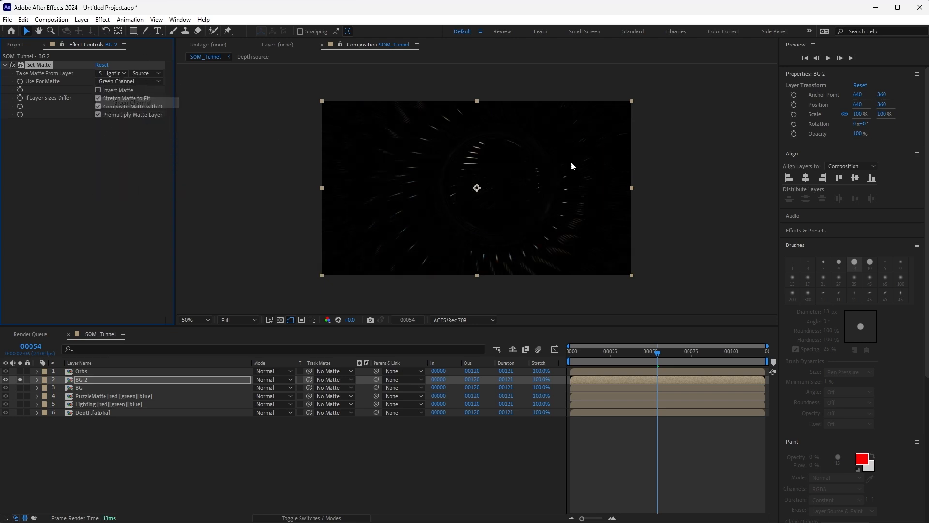
click(121, 82)
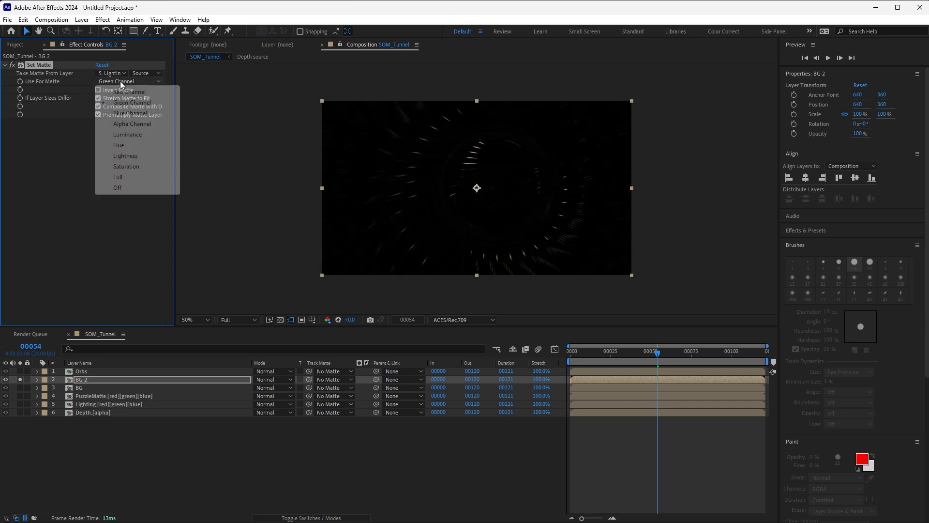
click(127, 168)
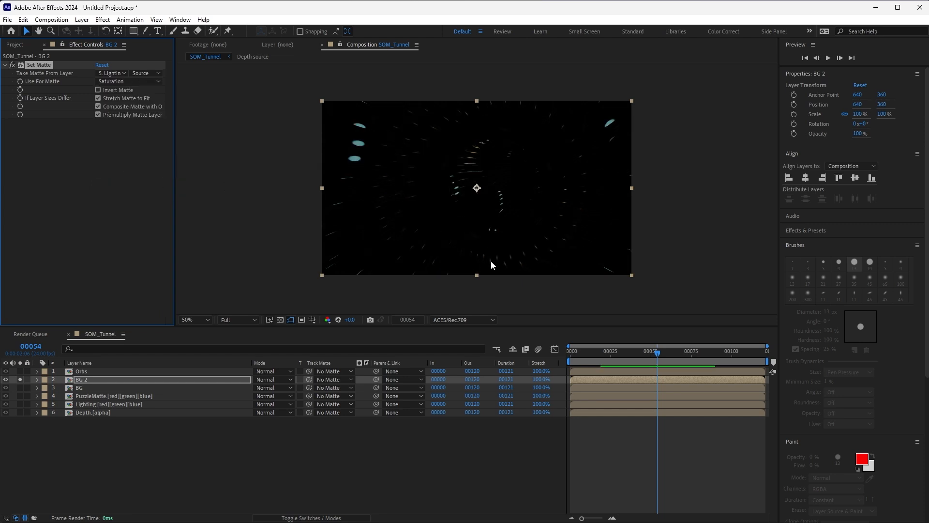
click(20, 379)
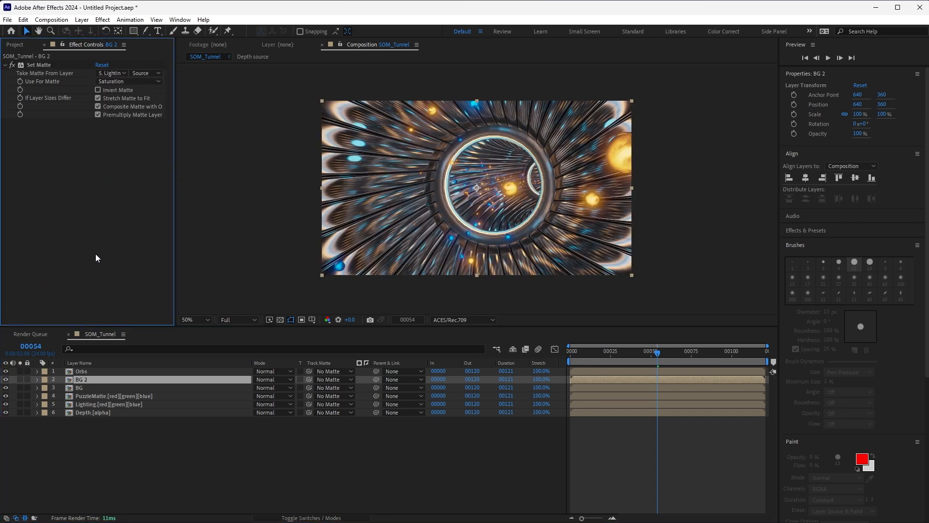
- Apply Optical Glow to the BG 2 layer and set its alpha channel handling to Extend (Unmult)
key(ctrl+space)
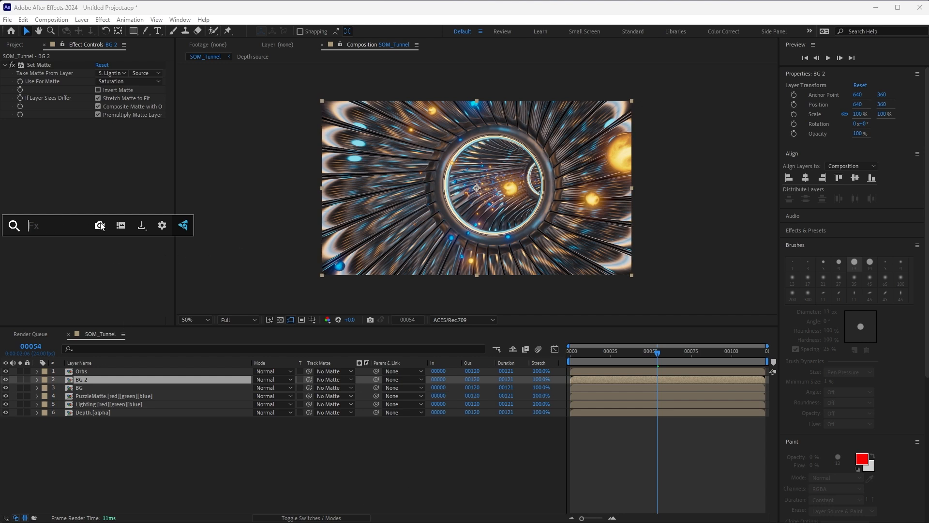
text(Opt)
key(BackSpace)
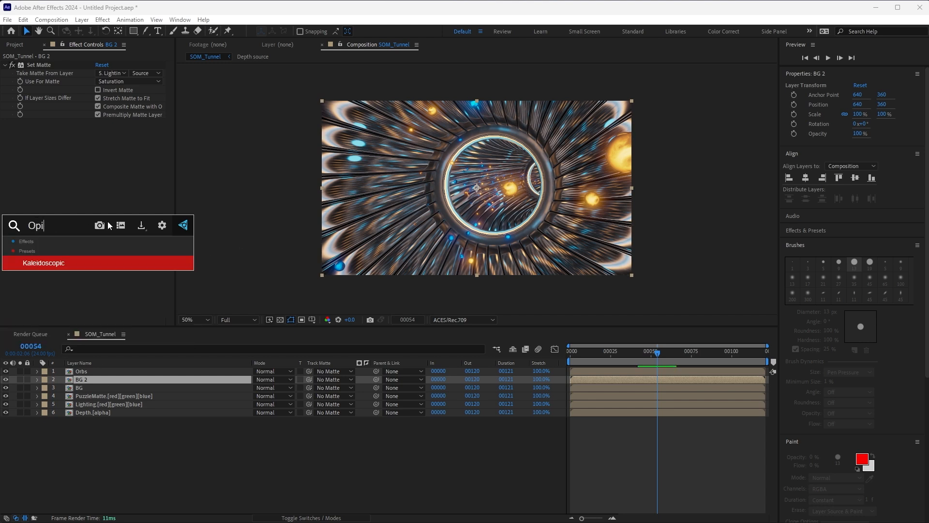
text(tical)
key(Down)
key(Return)
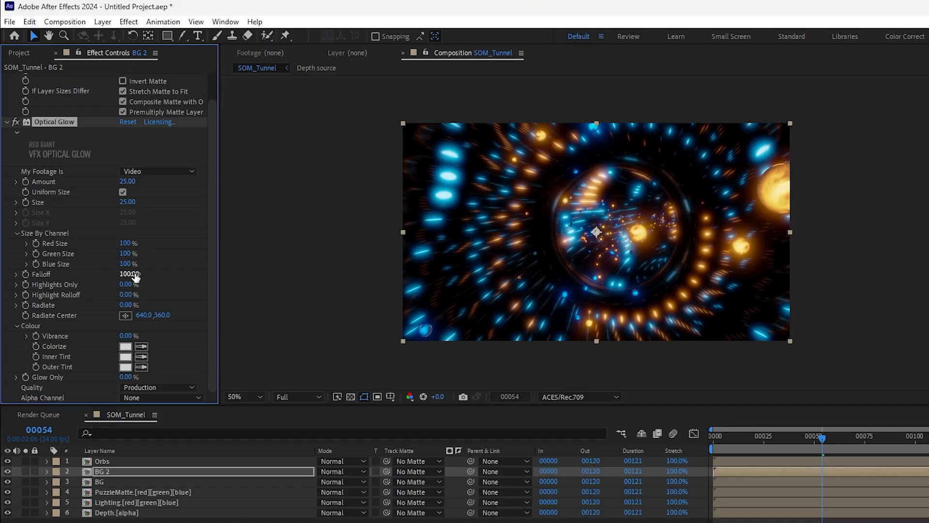
click(164, 397)
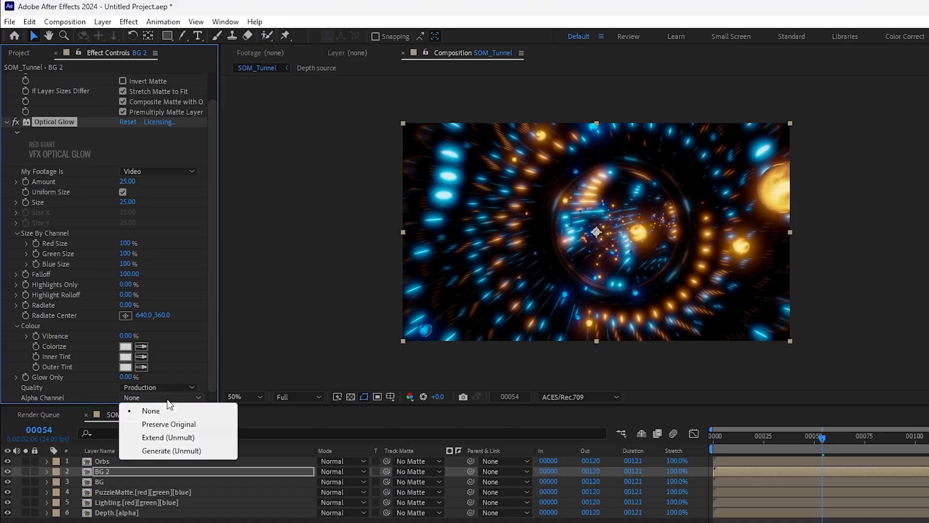
click(166, 438)
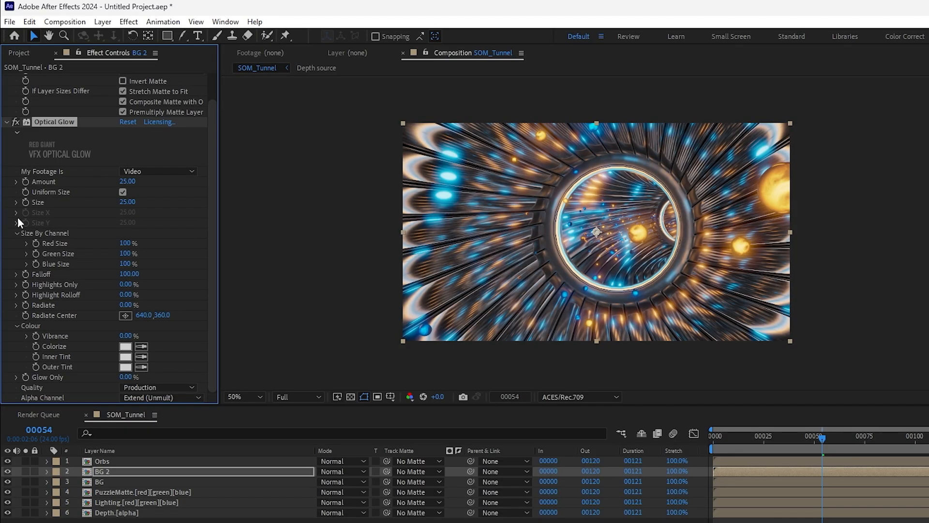
- Reduce the Optical Glow size to 1 on the BG 2 layer
click(155, 199)
drag(124, 205, 96, 204)
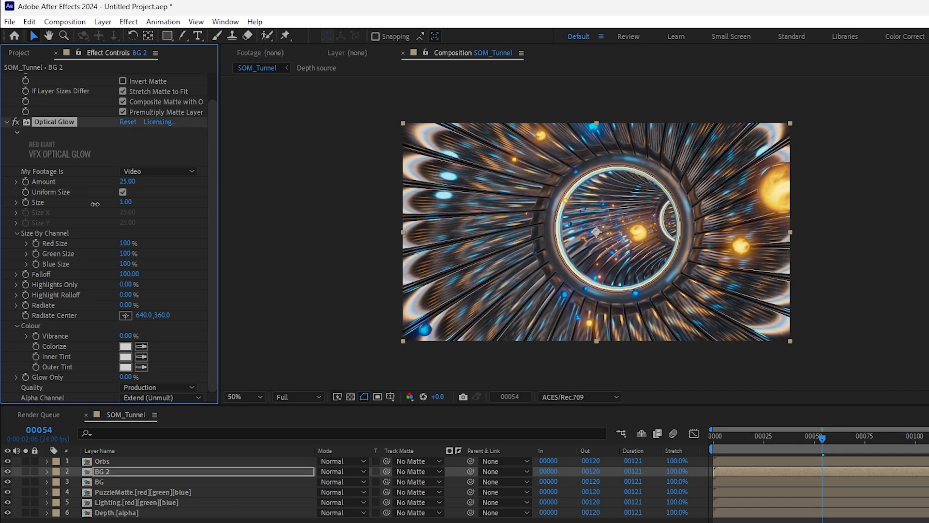
click(174, 205)
click(54, 122)
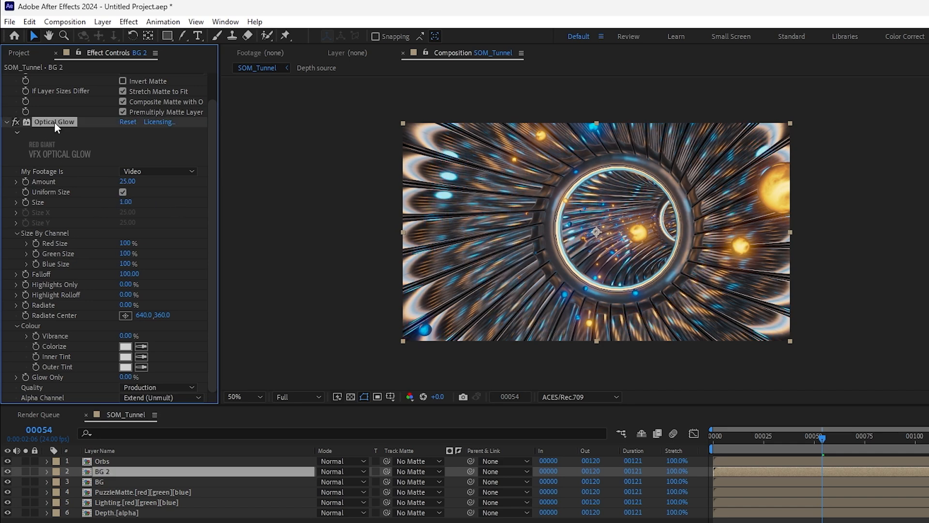
- Duplicate the BG 2 layer's Optical Glow and set the copy's amount to 2 and size to 69
click(6, 122)
click(52, 154)
key(ctrl+d)
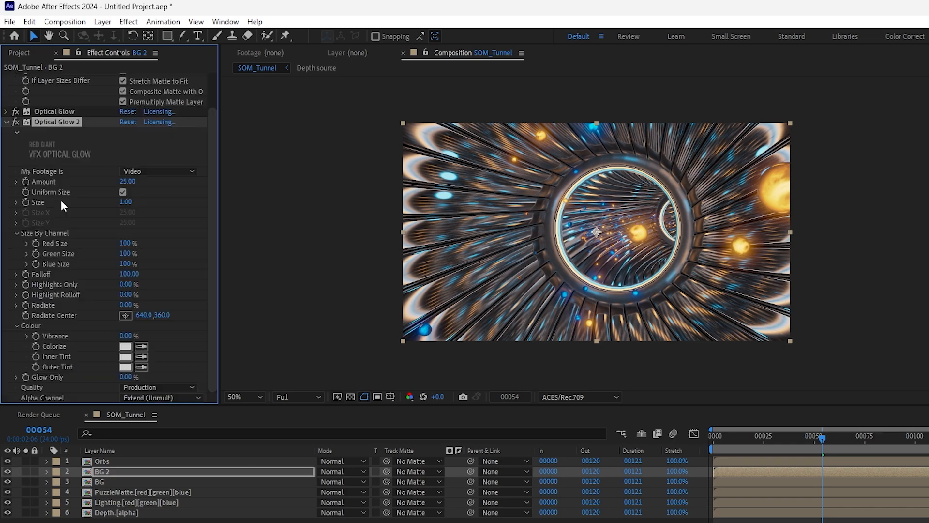
click(122, 192)
click(123, 192)
drag(126, 201, 164, 212)
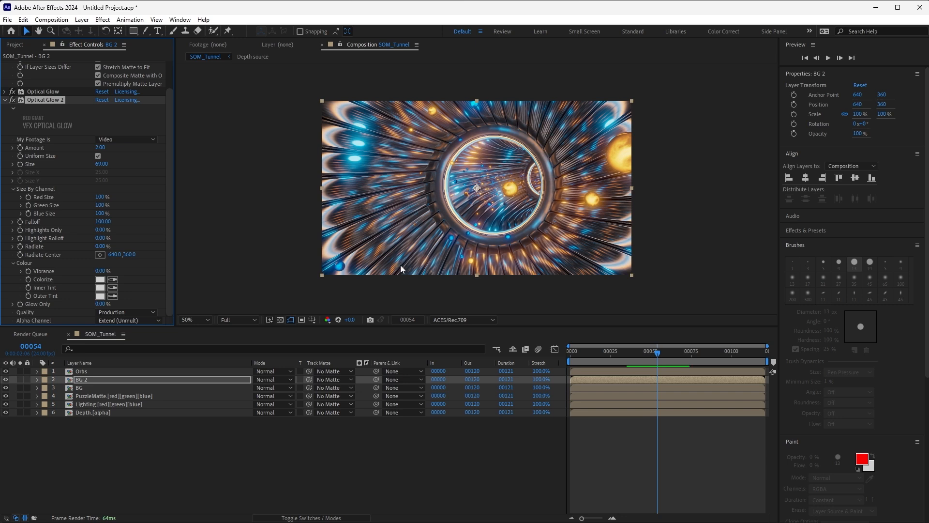
- Add an adjustment layer above the Orbs layer and name it Color Correction
click(150, 431)
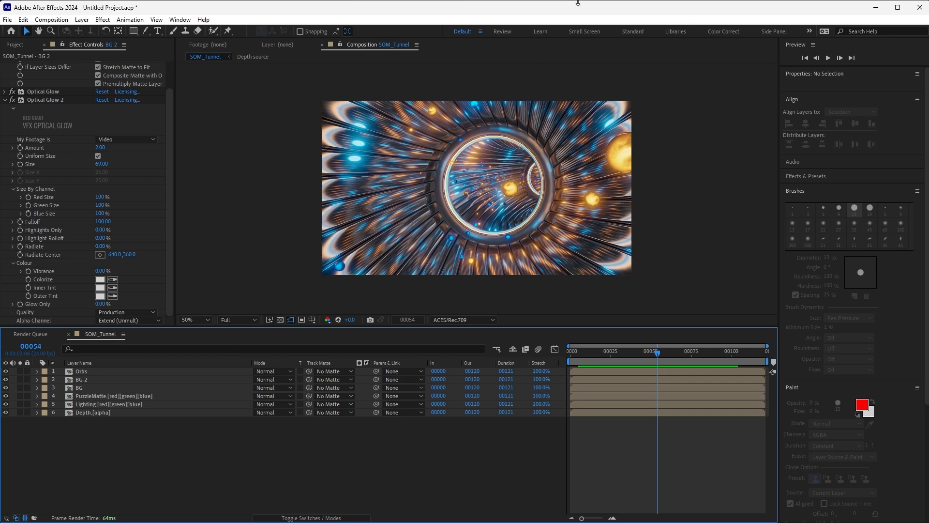
click(87, 372)
click(160, 451)
click(86, 372)
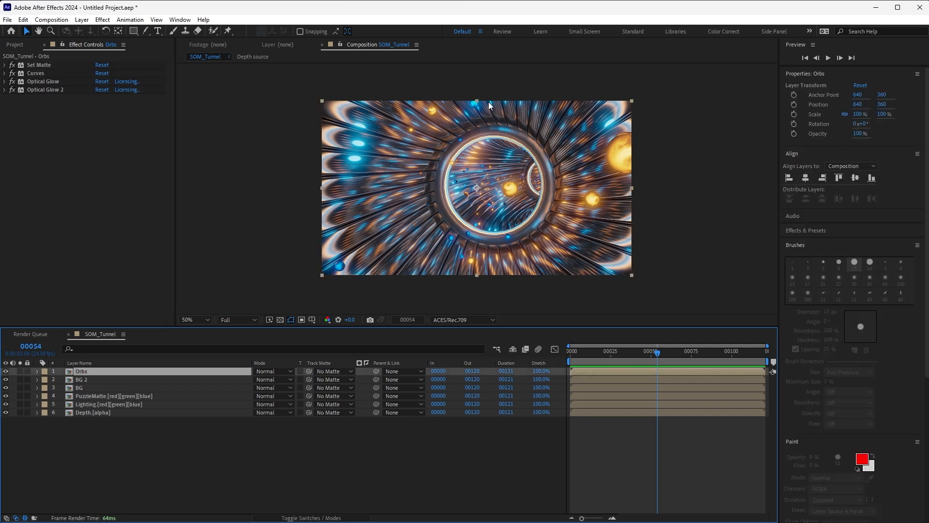
key(ctrl+alt+y)
key(Return)
text(C)
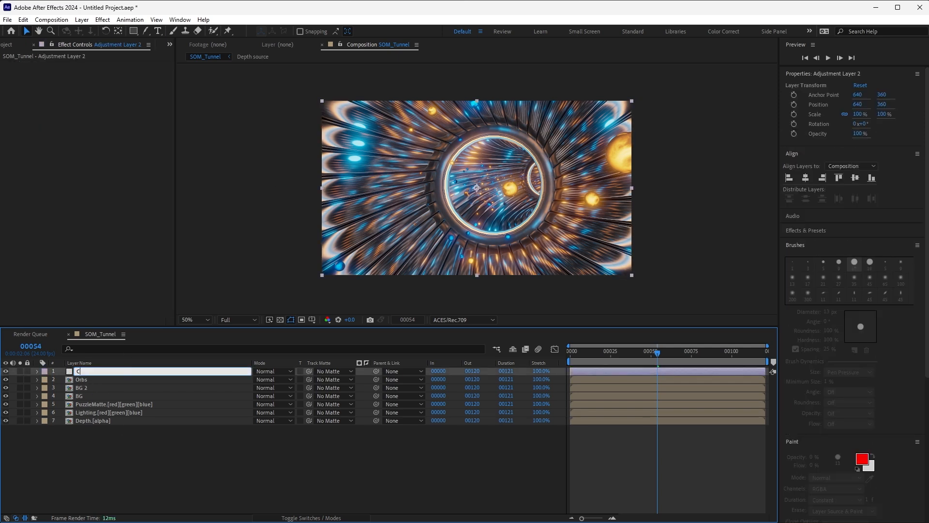
text(olor Correction)
key(Return)
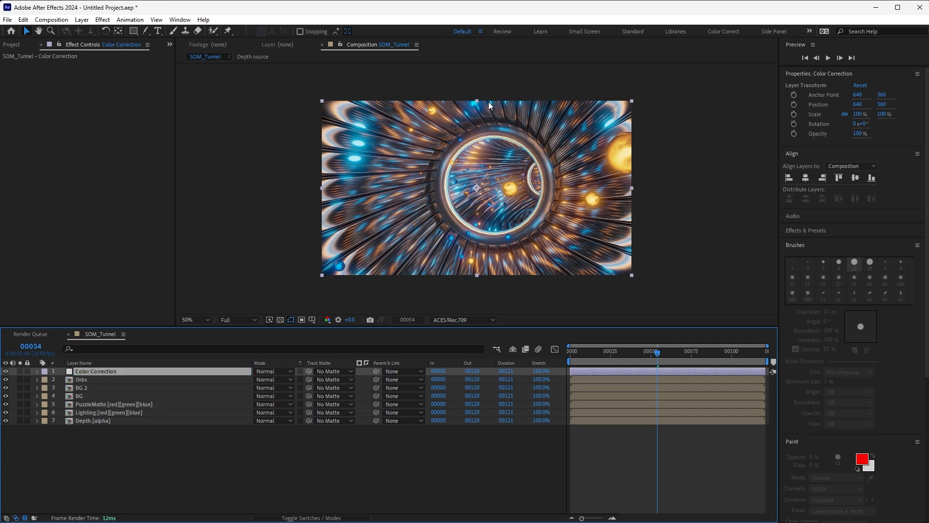
- Apply OCIO Color Space Transform to the Color Correction layer and set its output color space to ACEScc
key(ctrl+space)
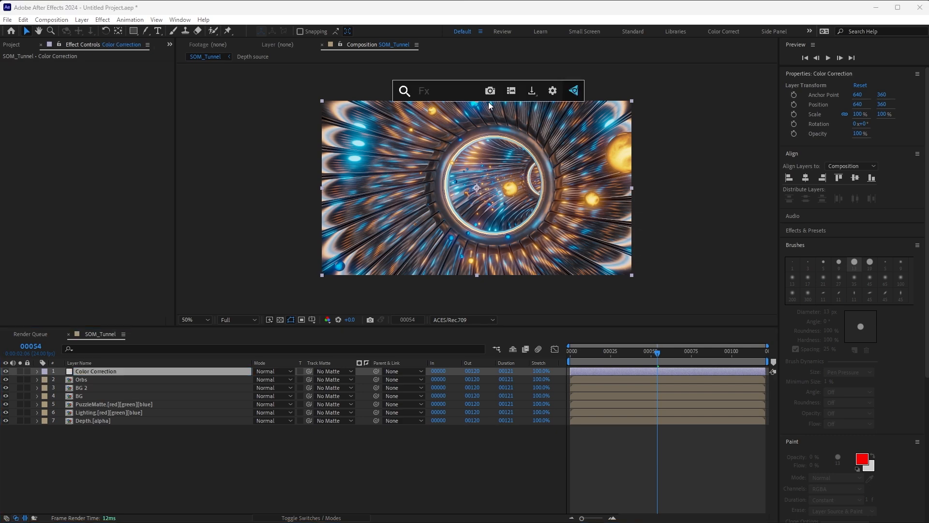
text(OCIO)
key(Down)
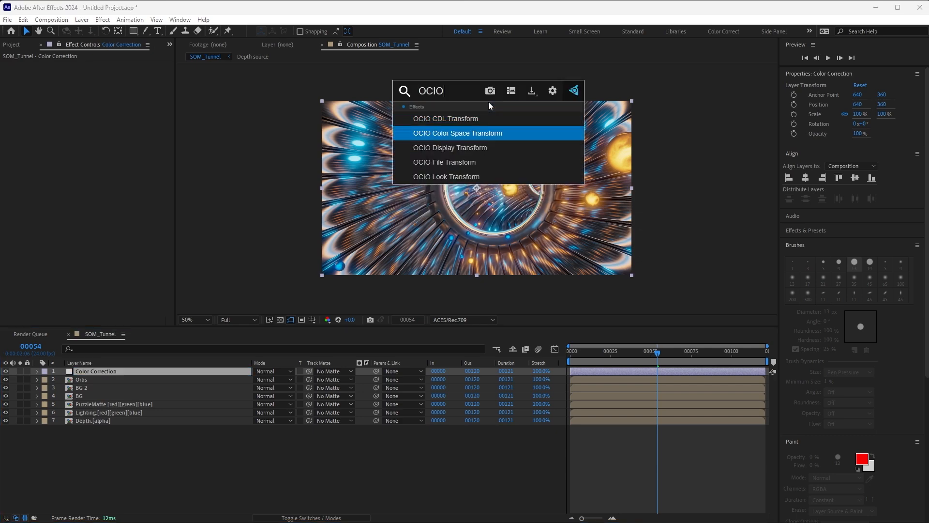
key(Return)
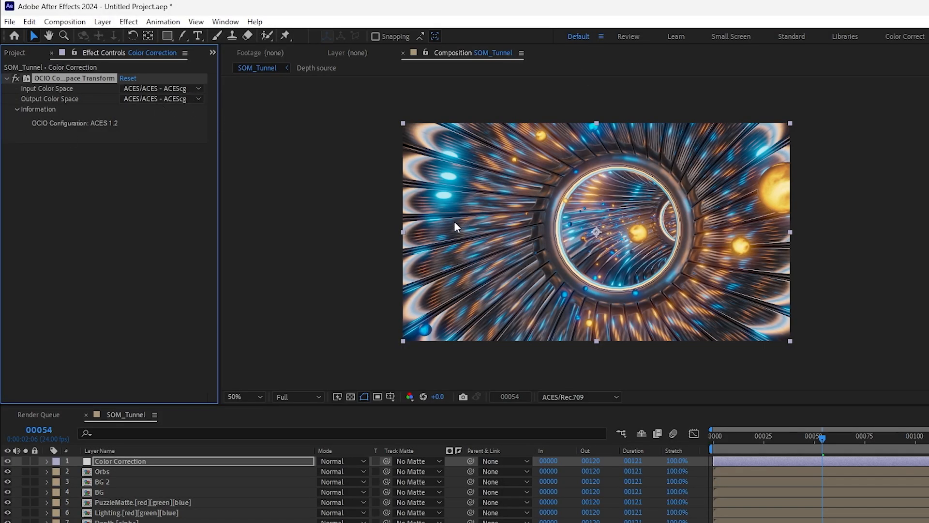
click(183, 100)
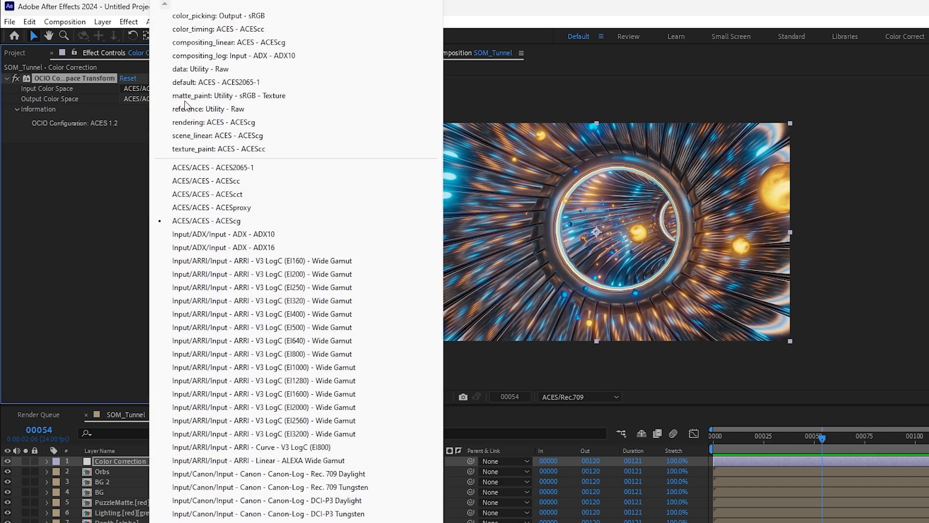
click(242, 181)
- Add the Lumetri Color effect to the Color Correction layer after the OCIO transform
key(ctrl+space)
text(L)
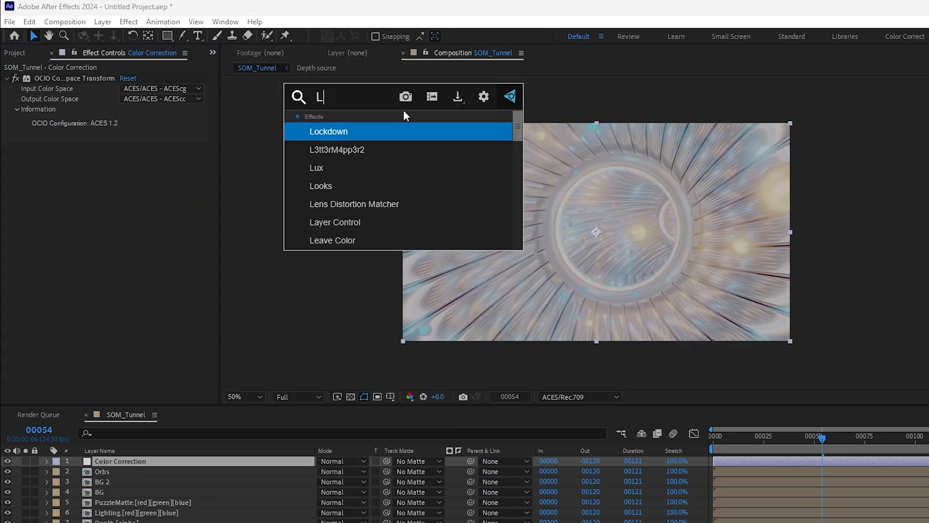
text(um)
key(Down)
key(Return)
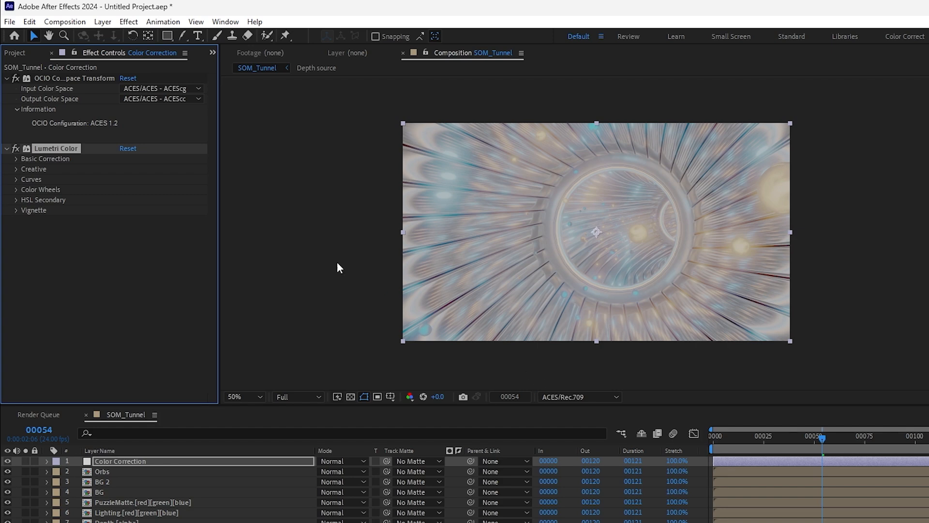
click(76, 223)
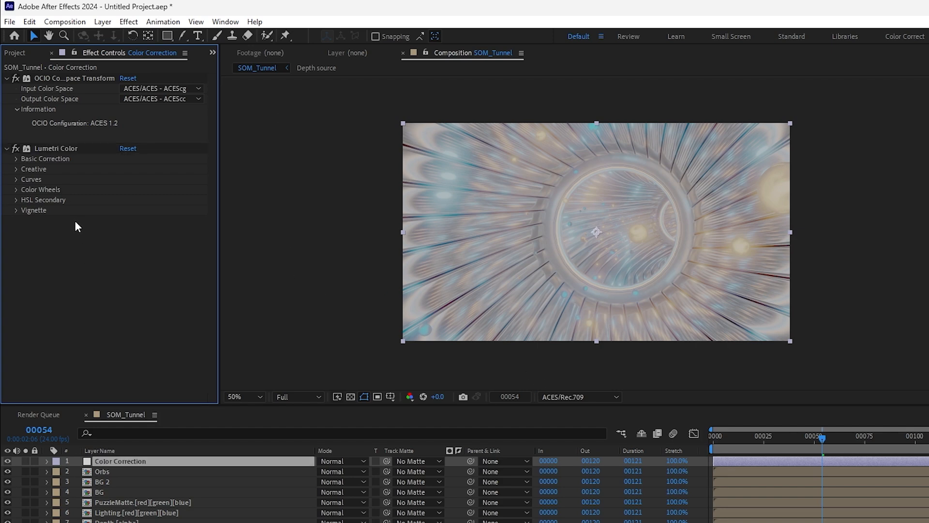
- Duplicate the OCIO transform, place the copy below Lumetri Color, and convert it from ACEScc input to ACEScg output
click(74, 78)
key(Return)
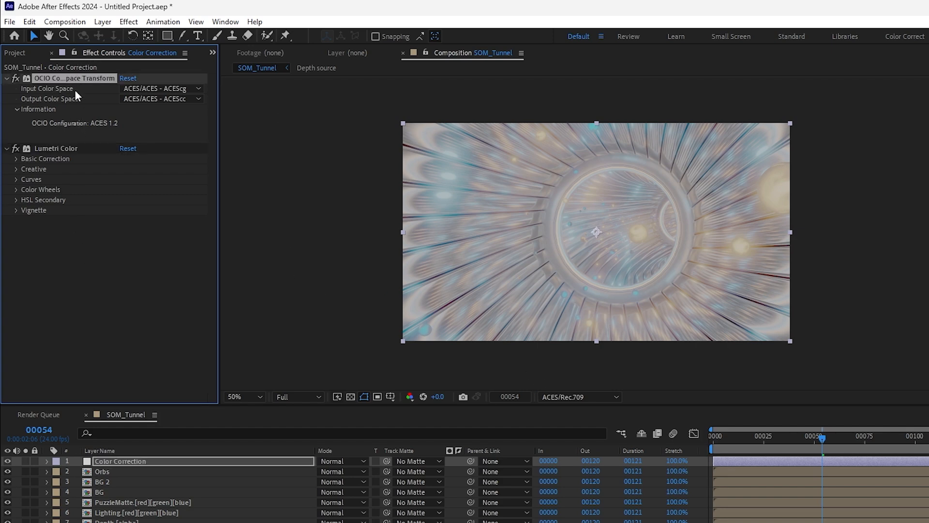
key(ctrl+d)
drag(72, 149, 135, 339)
click(180, 231)
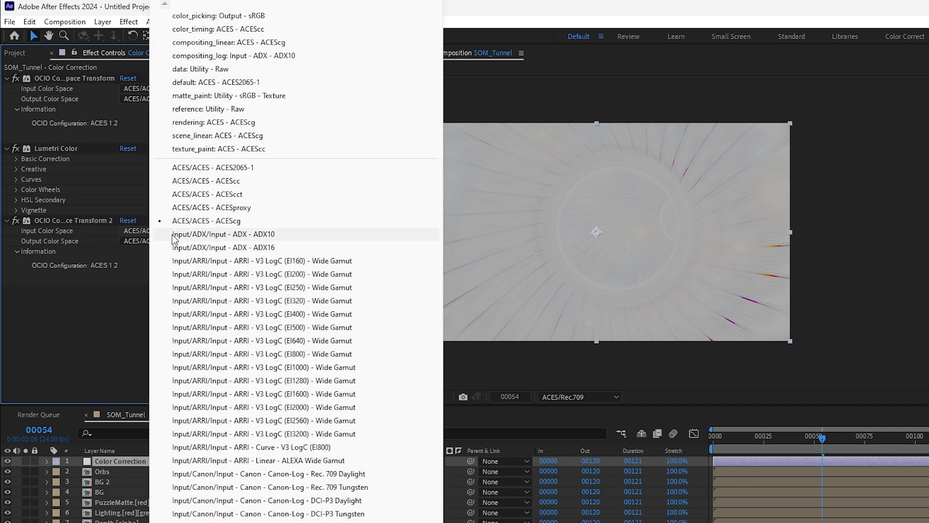
click(227, 181)
click(183, 243)
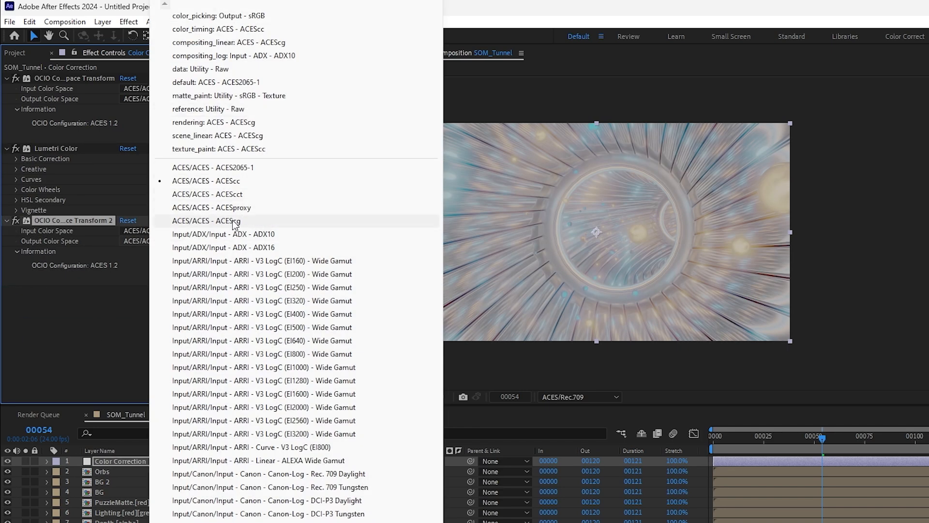
click(222, 221)
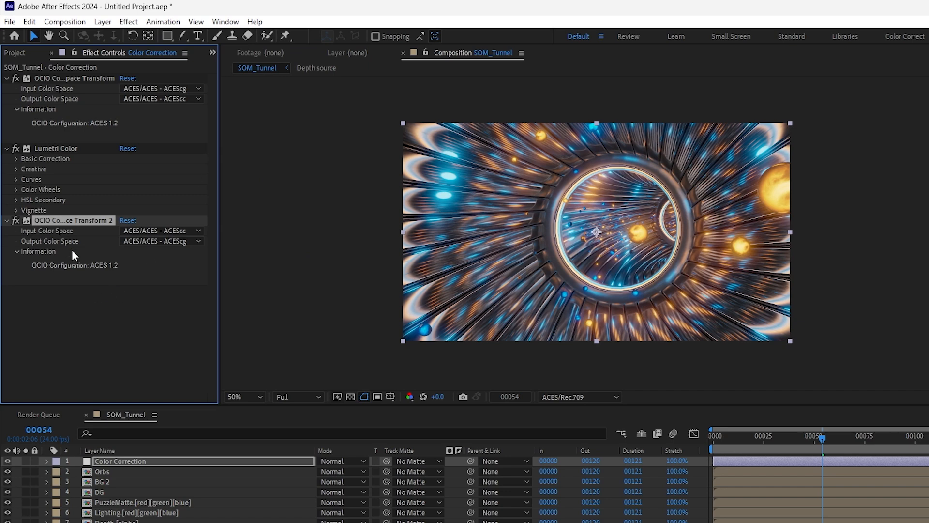
- Collapse both OCIO transforms and set Lumetri's basic exposure to -0.4, highlights to 41 and shadows to -17
click(6, 220)
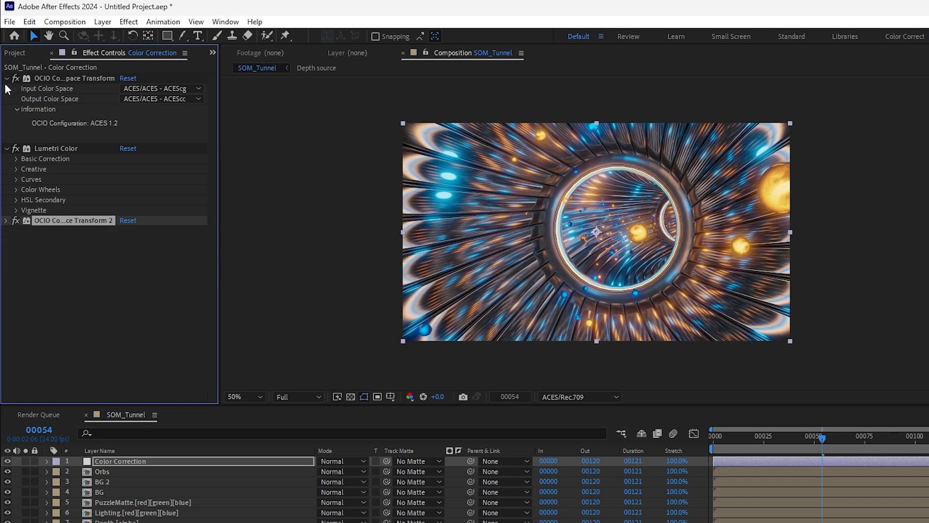
click(6, 78)
click(16, 109)
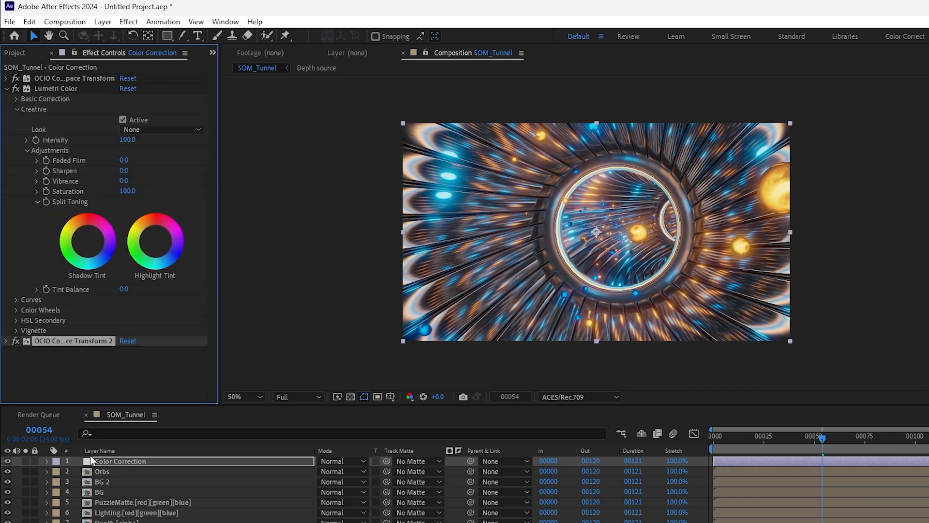
click(17, 98)
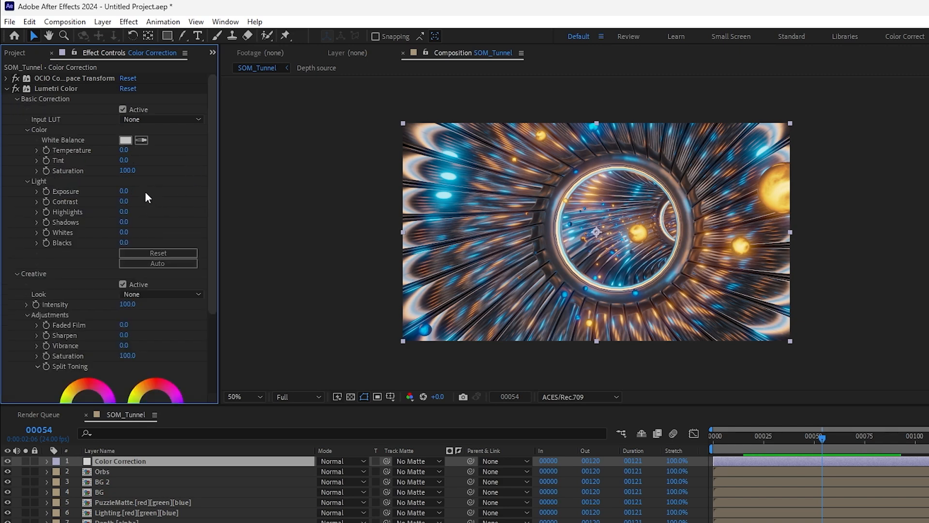
mouse_move(124, 191)
mouse_down()
mouse_move(112, 195)
mouse_move(121, 194)
mouse_up()
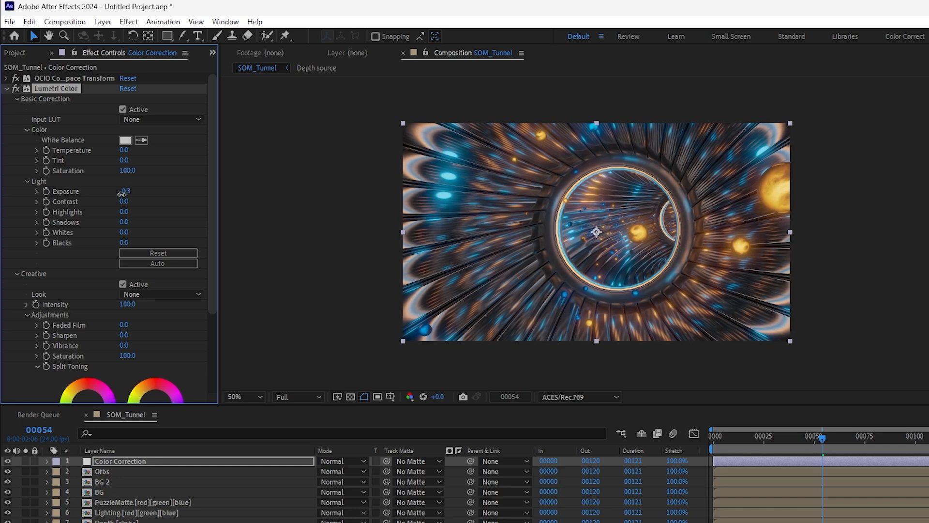
click(124, 191)
key(Return)
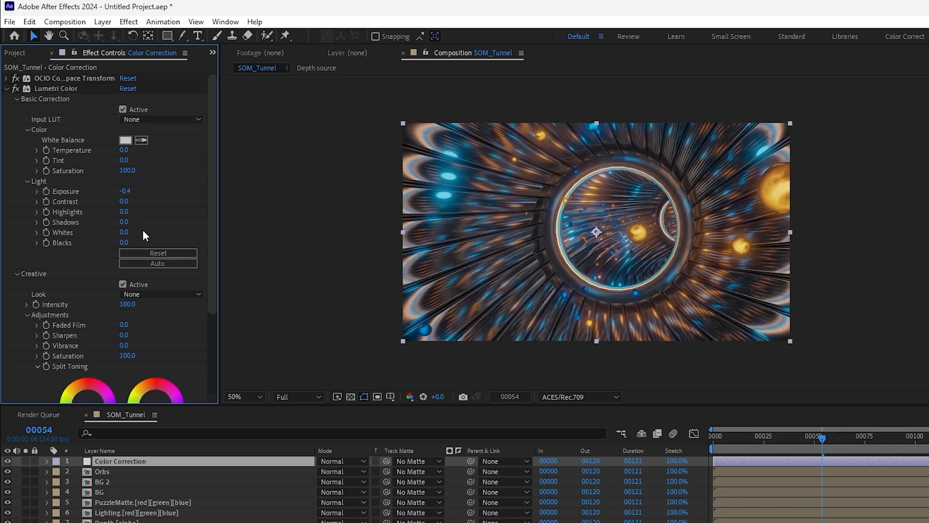
drag(125, 211, 122, 232)
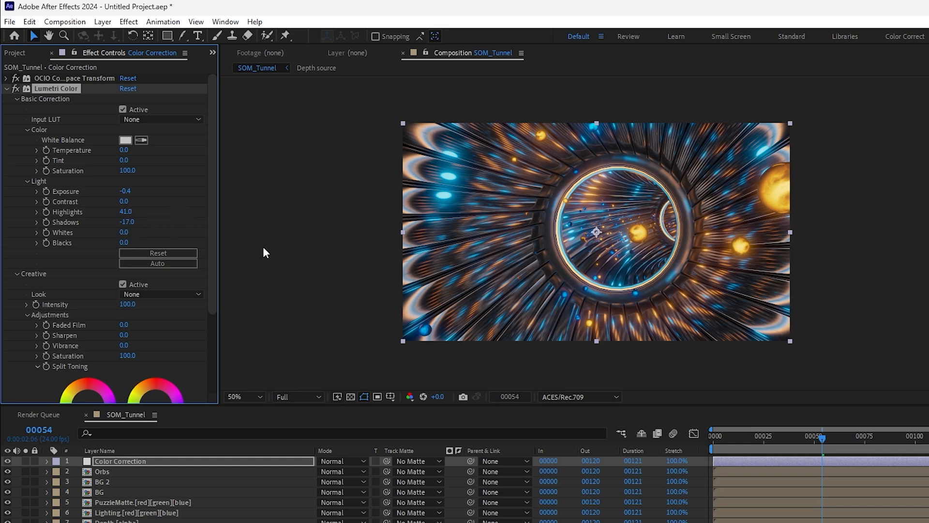
click(163, 208)
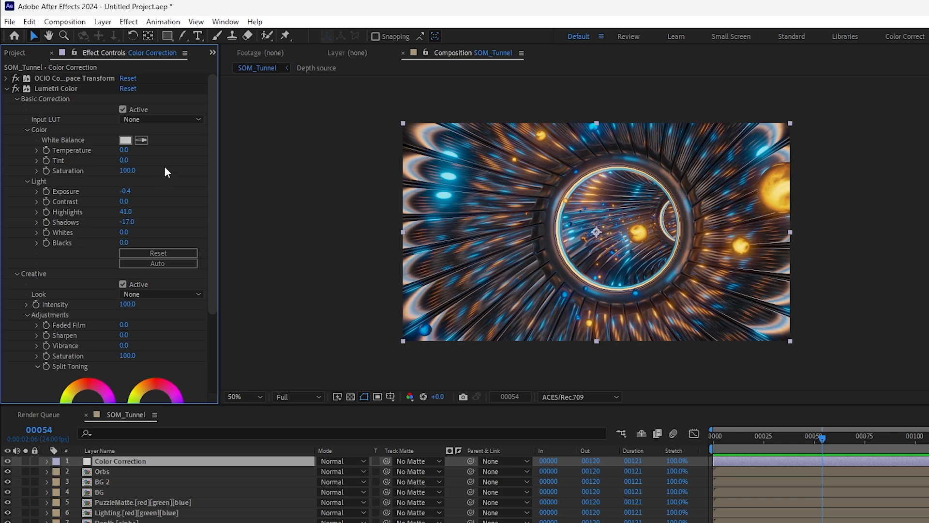
- Lower Lumetri's basic correction saturation to 77 and compare the image with the effect off and on
drag(125, 177, 99, 181)
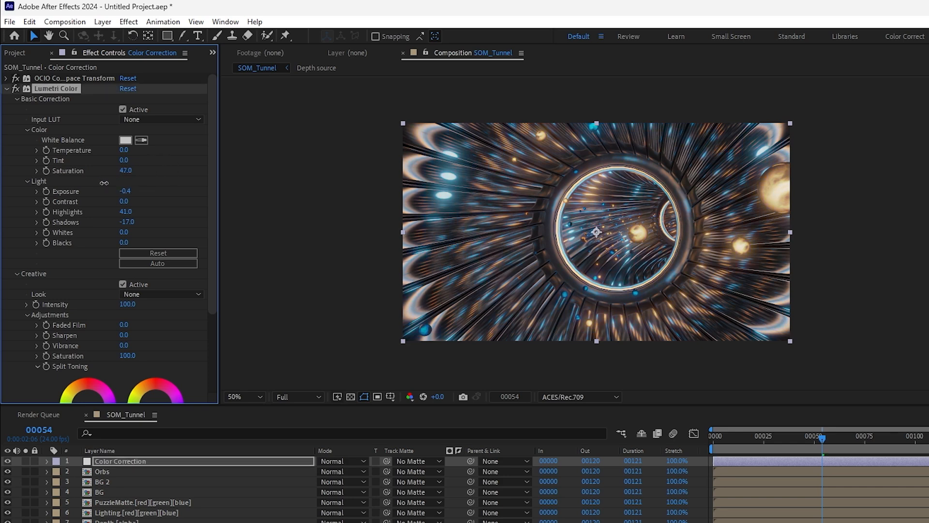
drag(112, 183, 121, 181)
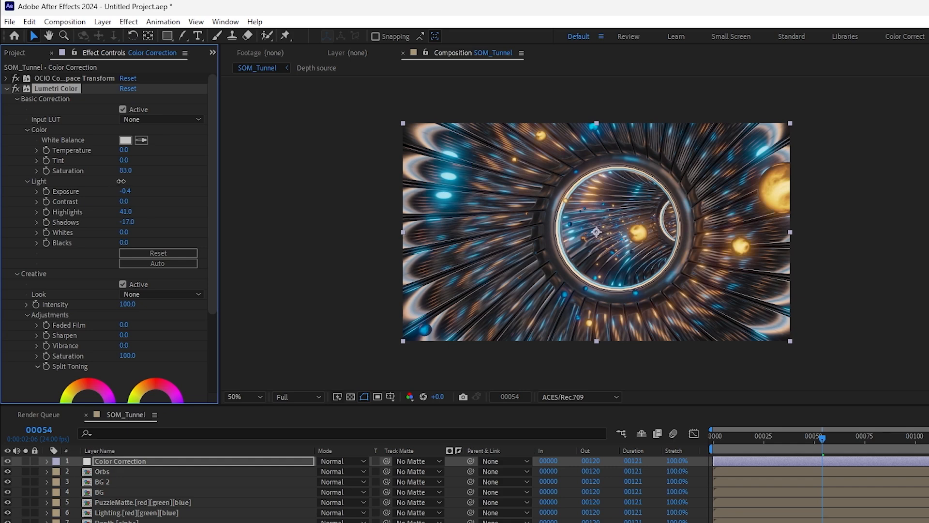
click(161, 182)
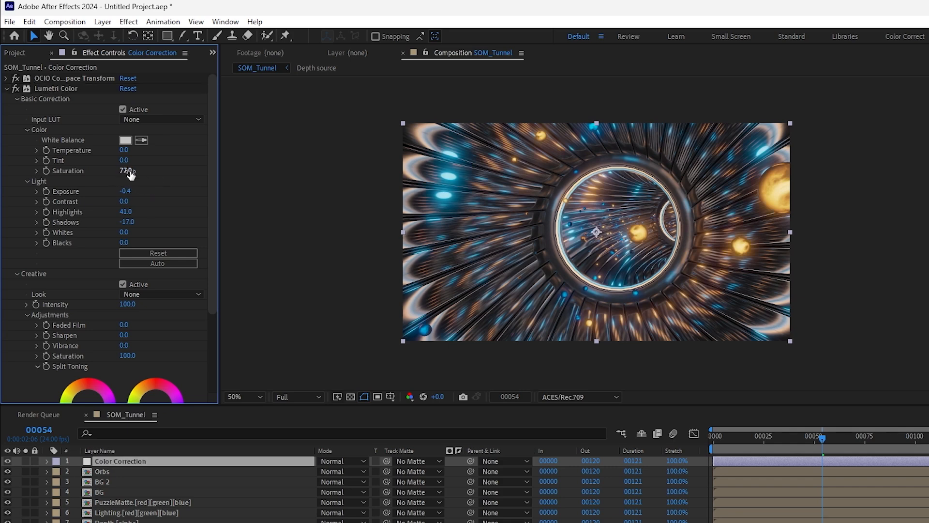
click(16, 89)
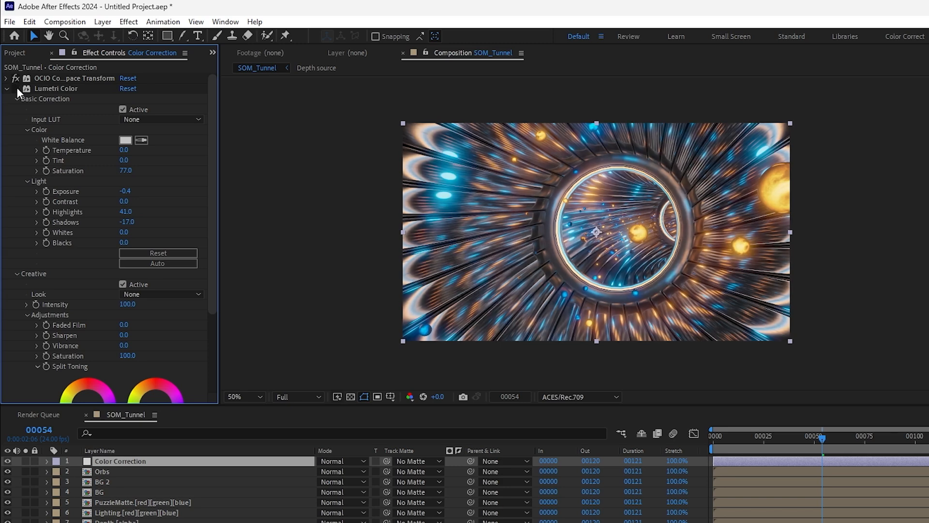
click(16, 88)
click(16, 88)
click(17, 88)
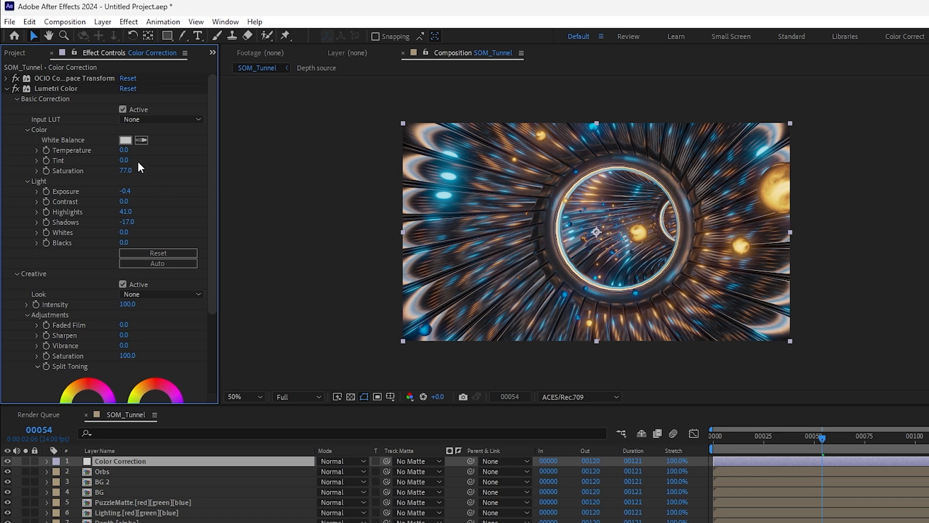
- Apply the Fuji F125 Kodak 2393 creative look at intensity 30 and compare it with the Creative section off and on
scroll(146, 315, down, 2)
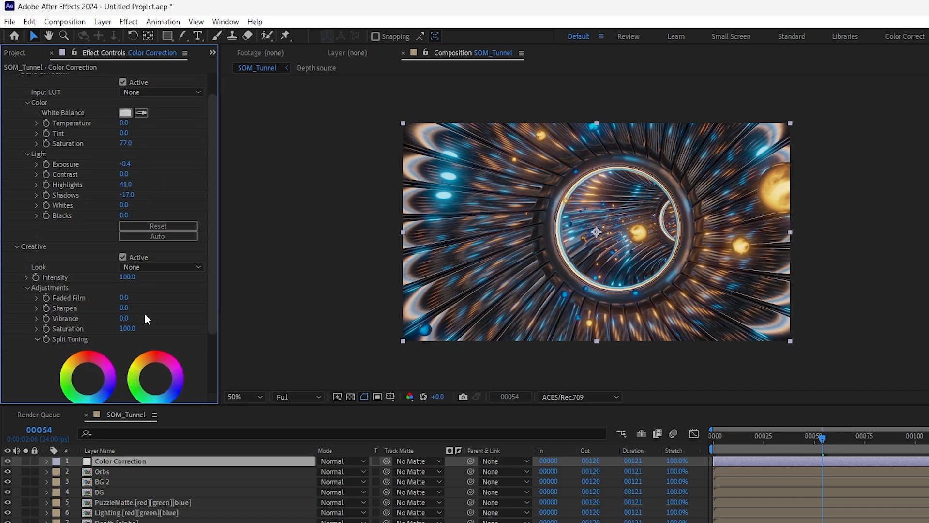
click(173, 266)
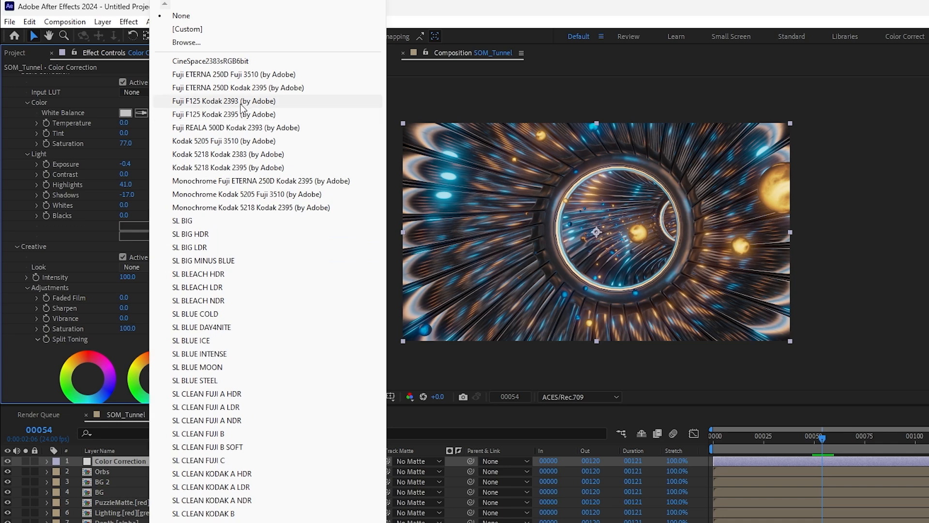
click(213, 100)
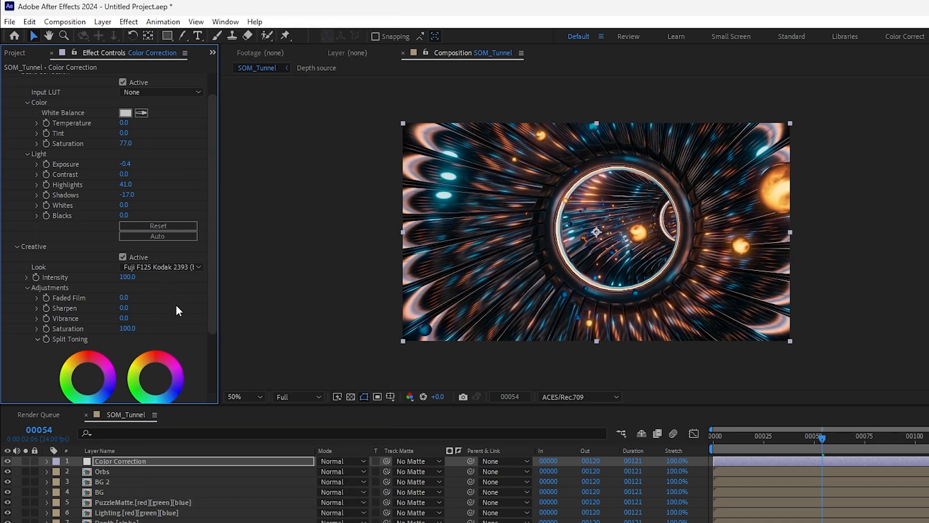
drag(127, 277, 84, 275)
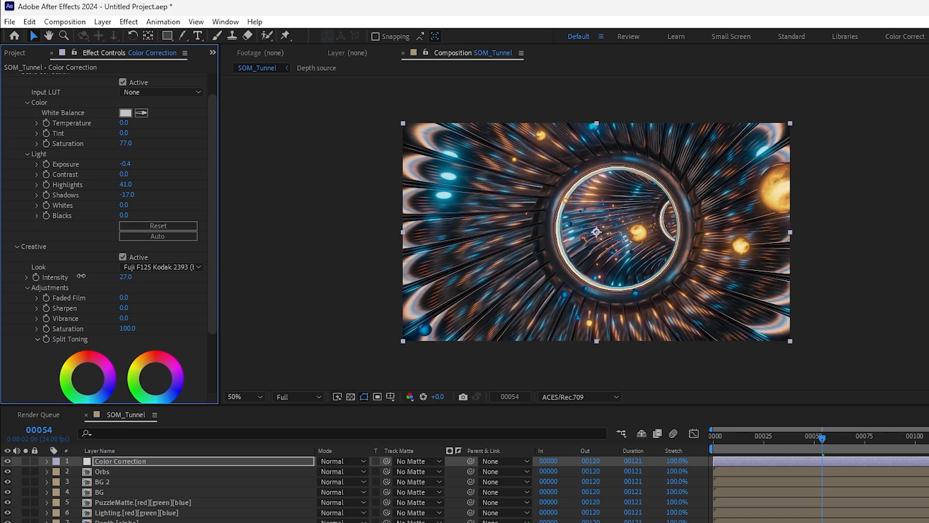
click(125, 277)
text(30)
key(Return)
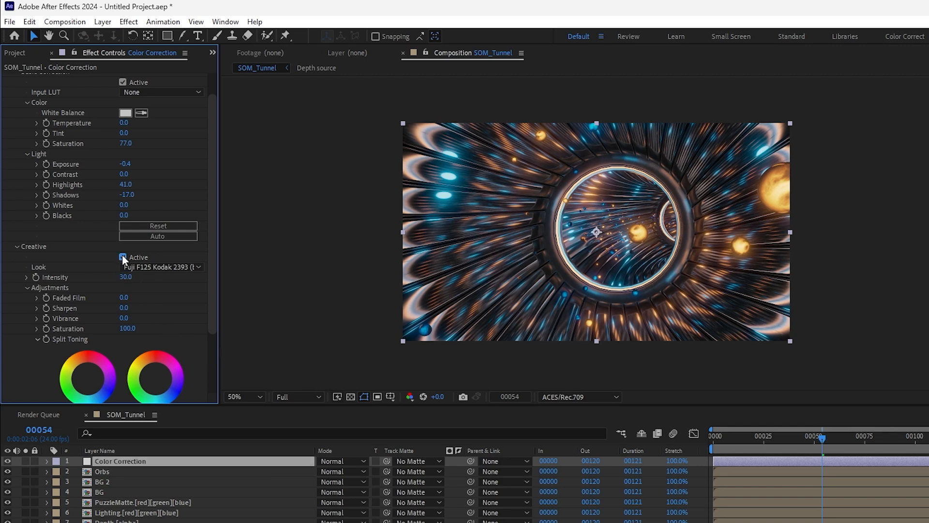
click(123, 257)
click(123, 257)
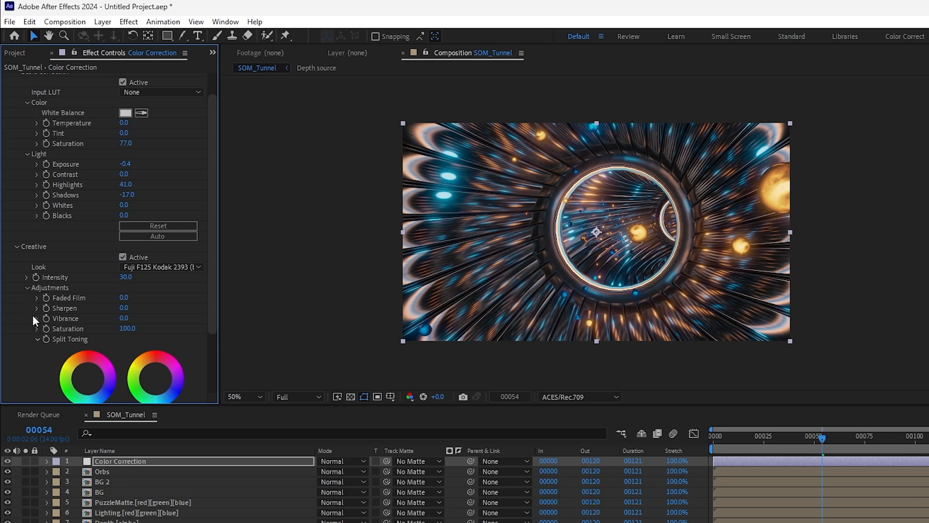
- Reduce the saturation in Lumetri's Creative adjustments to 86
scroll(38, 311, down, 1)
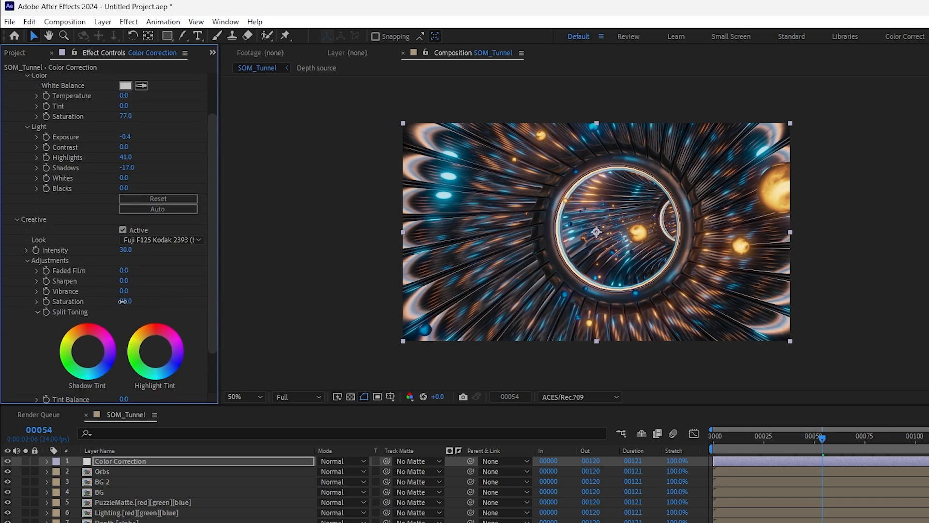
mouse_move(126, 305)
mouse_down()
mouse_move(108, 310)
mouse_move(134, 308)
mouse_up()
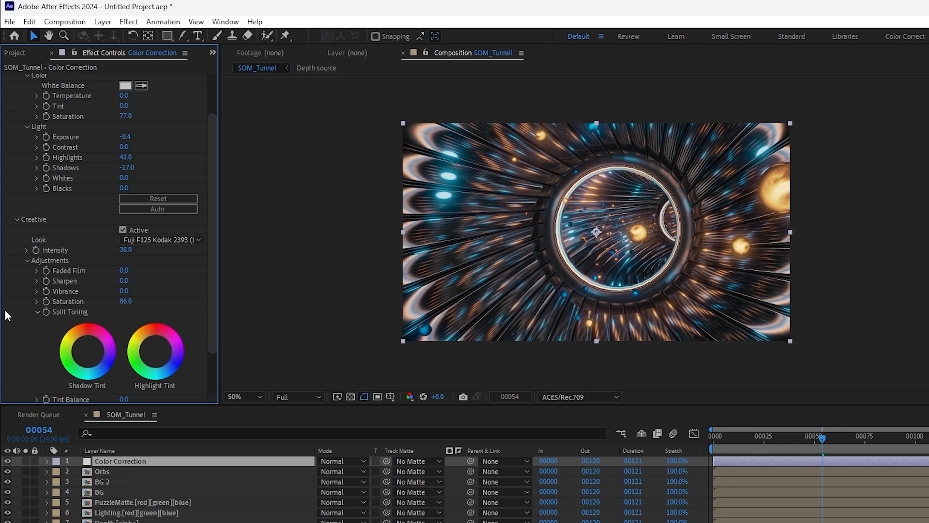
- Set the vignette amount to -0.9 in the Color Correction layer's Lumetri effect
scroll(9, 238, down, 3)
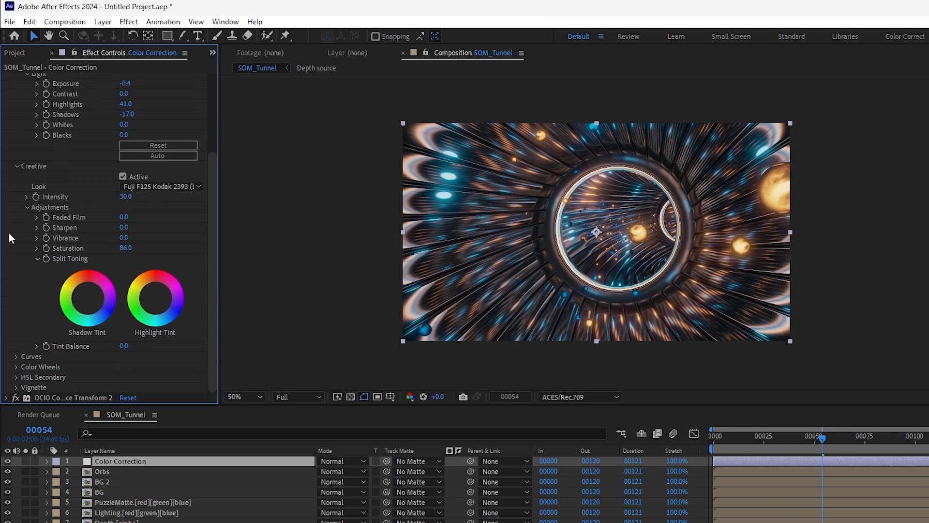
click(16, 387)
scroll(16, 346, down, 3)
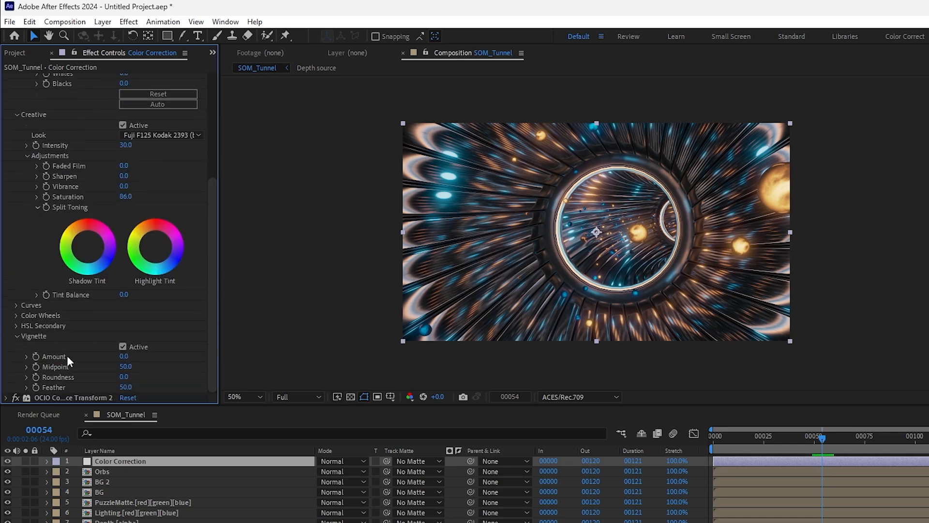
drag(124, 356, 79, 360)
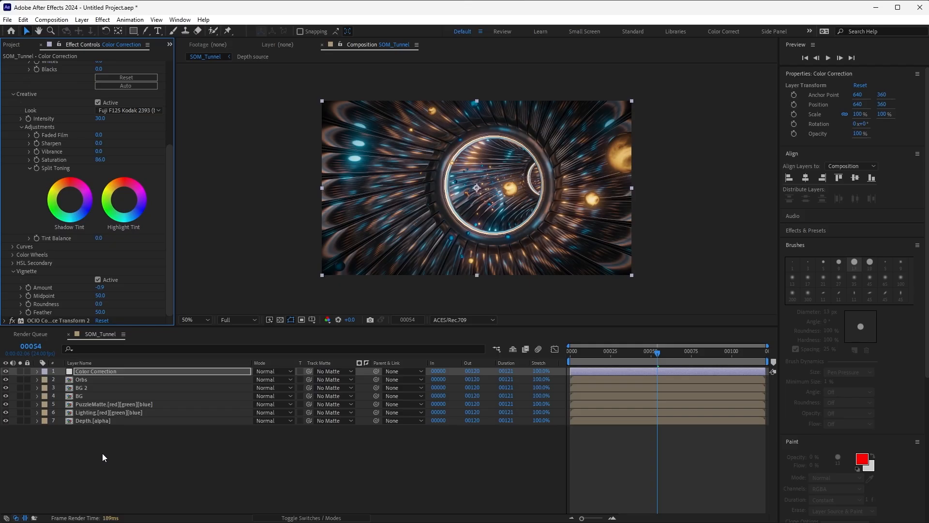
- Add a new adjustment layer above Color Correction and name it DoF
click(103, 457)
click(139, 461)
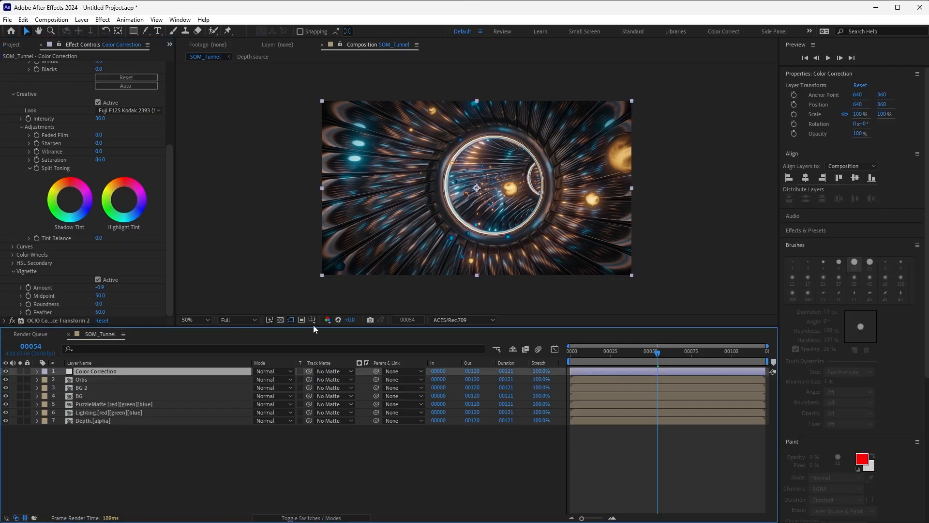
key(ctrl+alt+y)
key(Return)
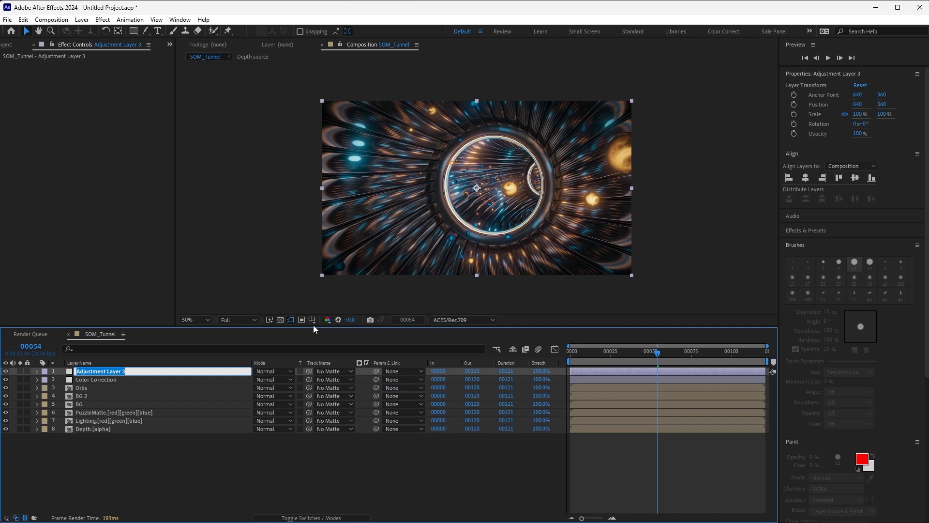
text(DoF)
key(Return)
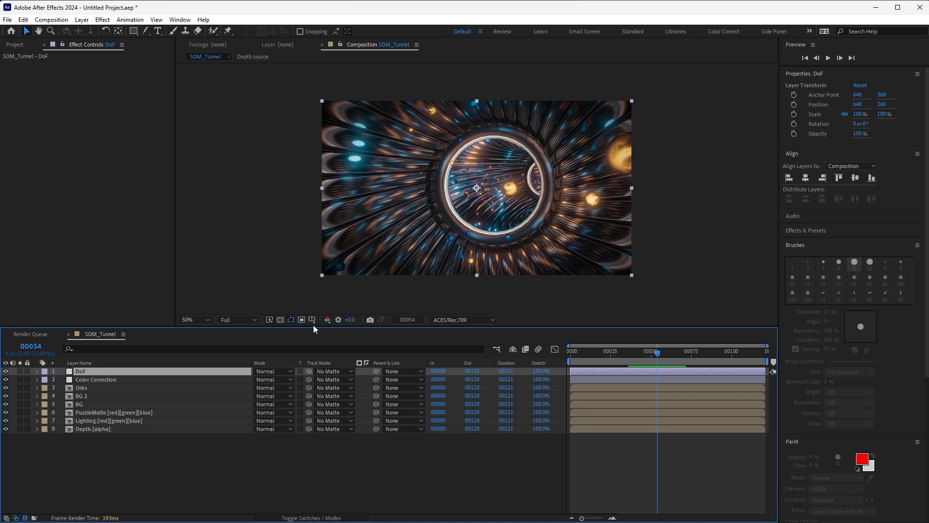
- Apply Fast Bokeh to the DoF layer with Depth.[alpha] as the depth map layer and a blur radius of 80
key(ctrl+space)
text(Fas)
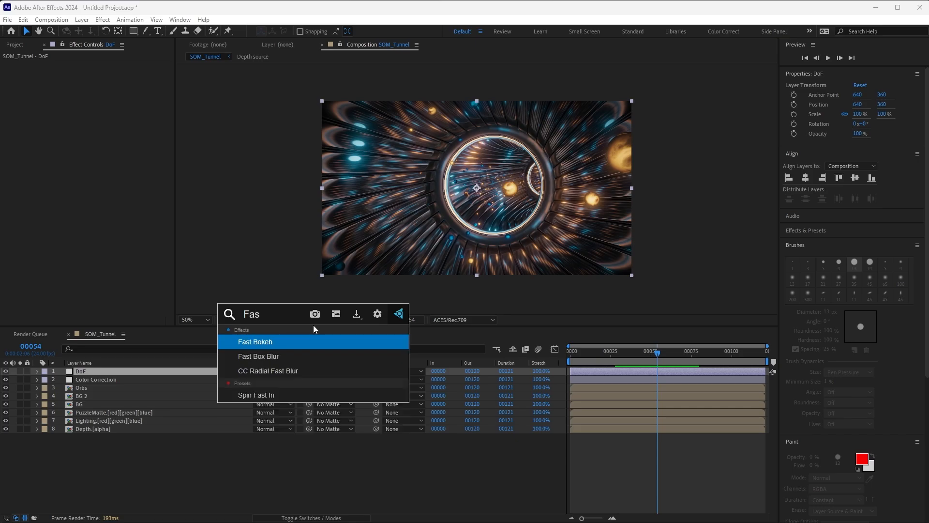
key(Return)
click(112, 81)
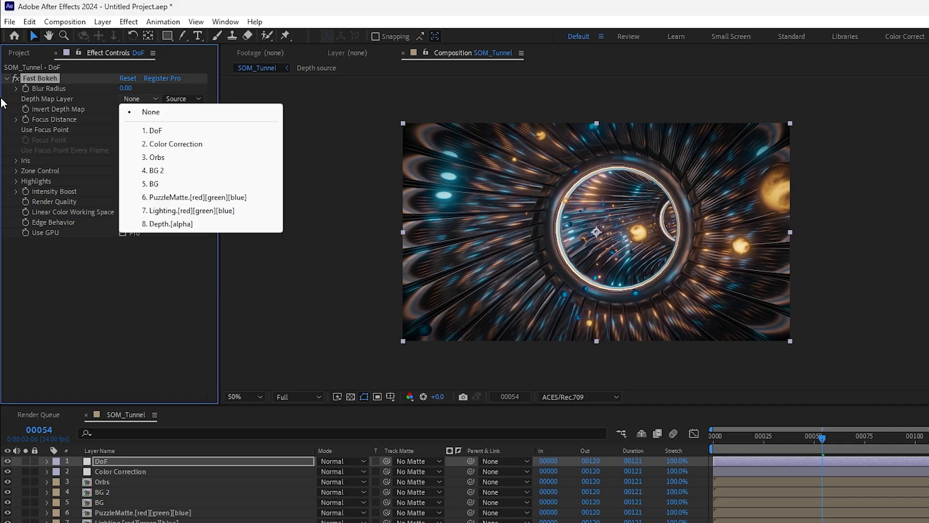
click(172, 224)
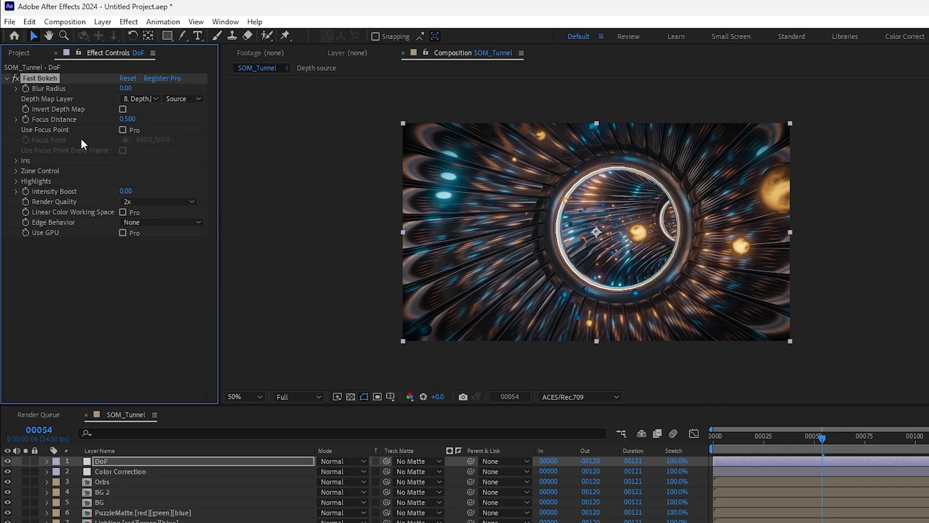
click(125, 88)
text(80)
key(Return)
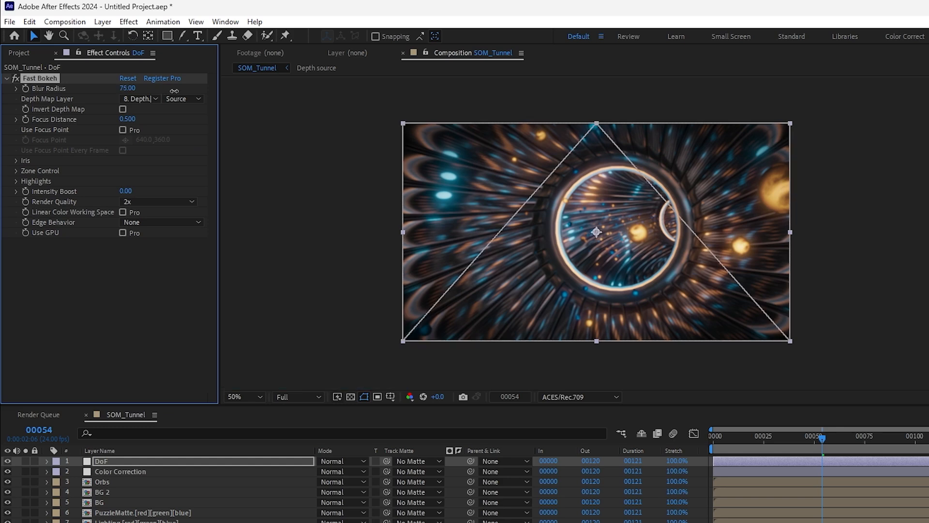
- Enable Fast Bokeh's focus point and place it on the golden orb inside the ring, at 778, 364
click(122, 130)
click(125, 141)
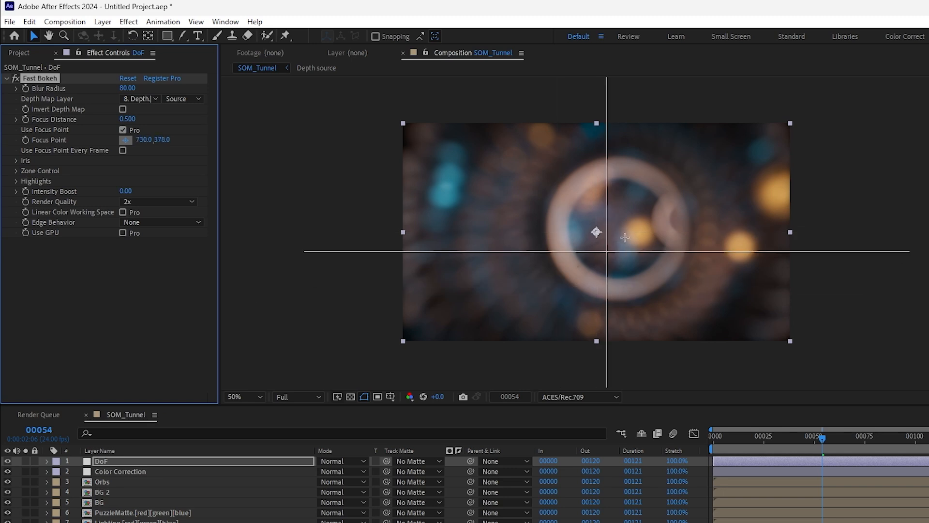
click(639, 233)
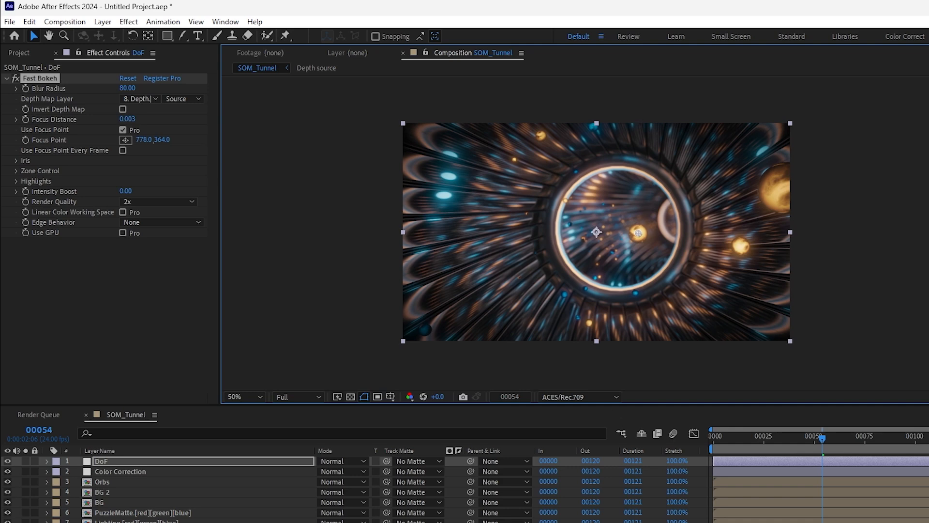
click(629, 521)
click(103, 293)
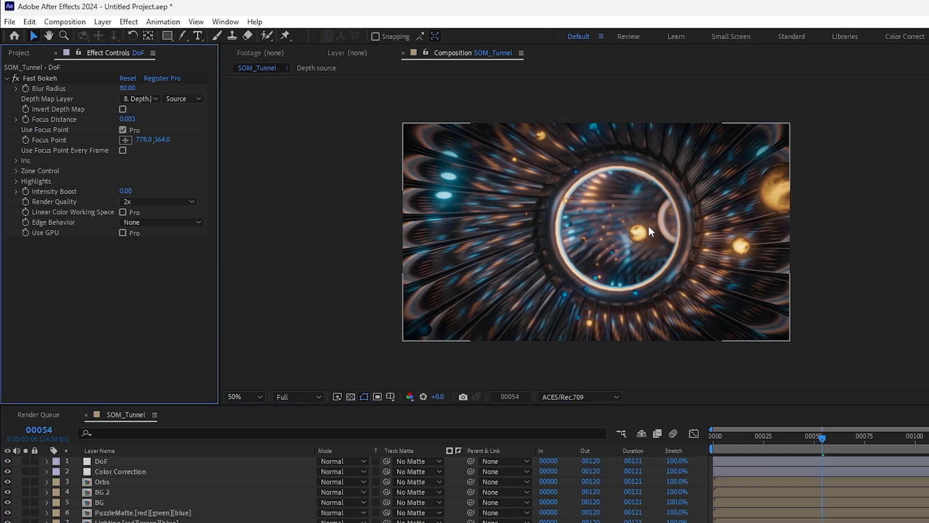
- Shape Fast Bokeh's iris as a 12-sided polygon with aspect ratio 0.67 and curvature 0.08
click(15, 159)
click(159, 172)
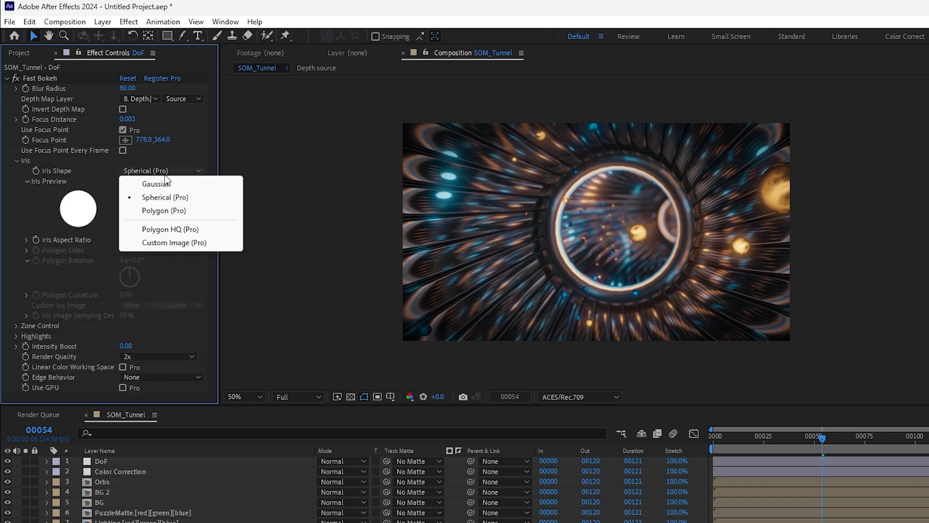
click(164, 210)
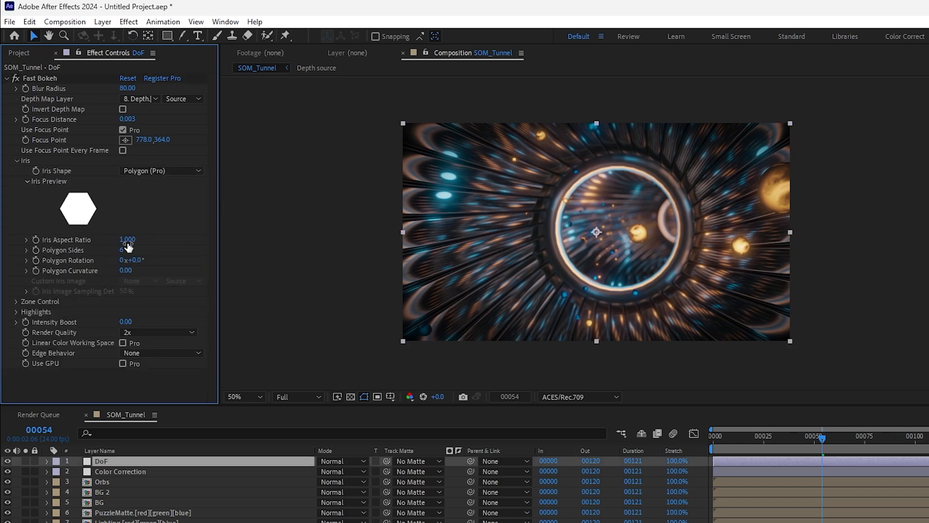
drag(121, 251, 124, 250)
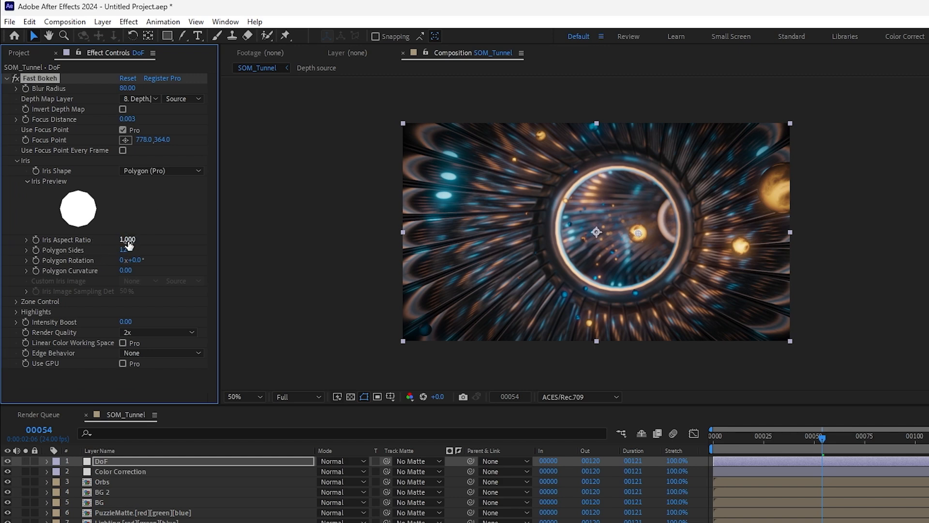
drag(129, 245, 108, 242)
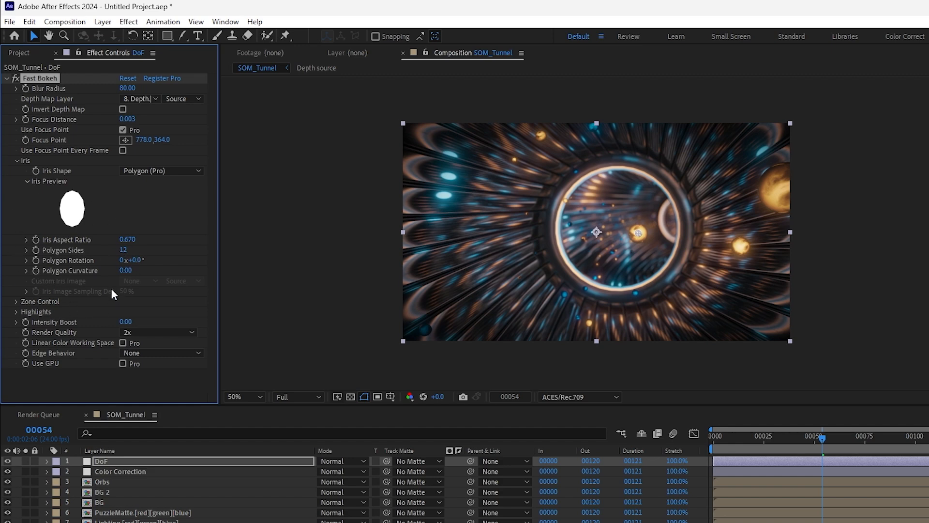
drag(128, 272, 135, 274)
- Adjust Fast Bokeh's highlights to a threshold of 0.65 and a brightness gain of 19
click(17, 312)
click(135, 327)
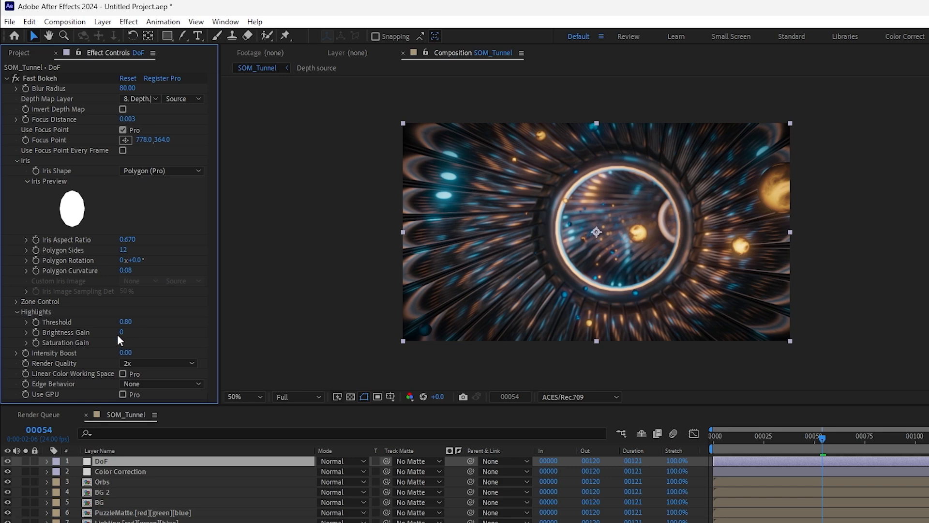
drag(121, 333, 142, 337)
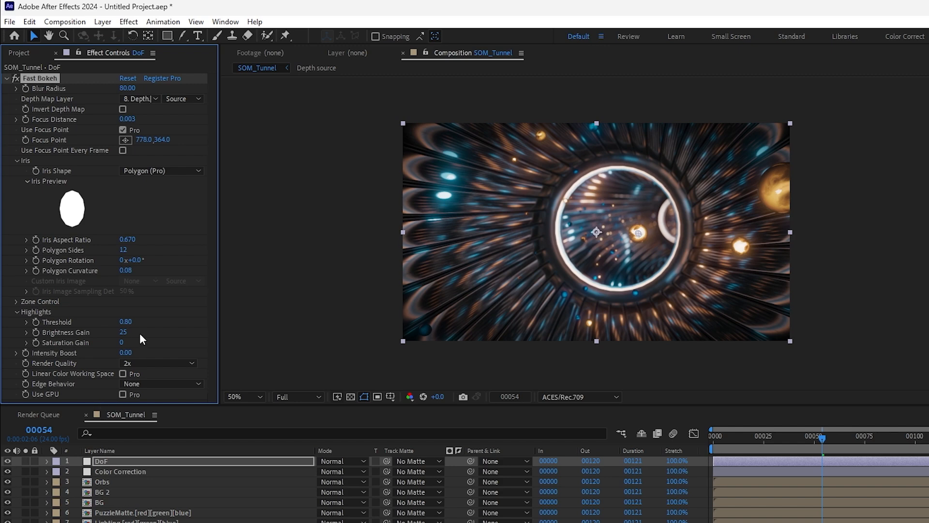
mouse_move(125, 322)
mouse_down()
mouse_move(104, 327)
mouse_move(116, 325)
mouse_up()
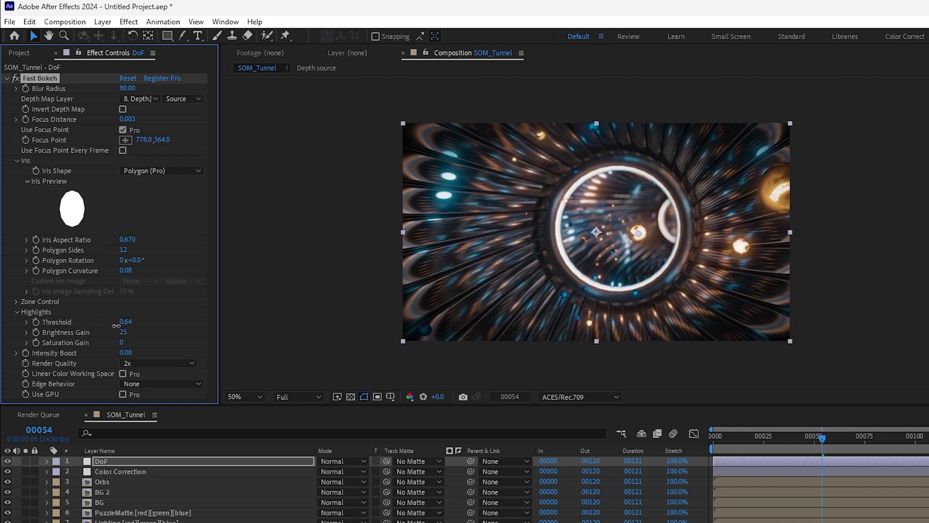
click(146, 327)
mouse_move(127, 333)
mouse_down()
mouse_move(239, 339)
mouse_move(135, 337)
mouse_up()
drag(133, 342, 142, 341)
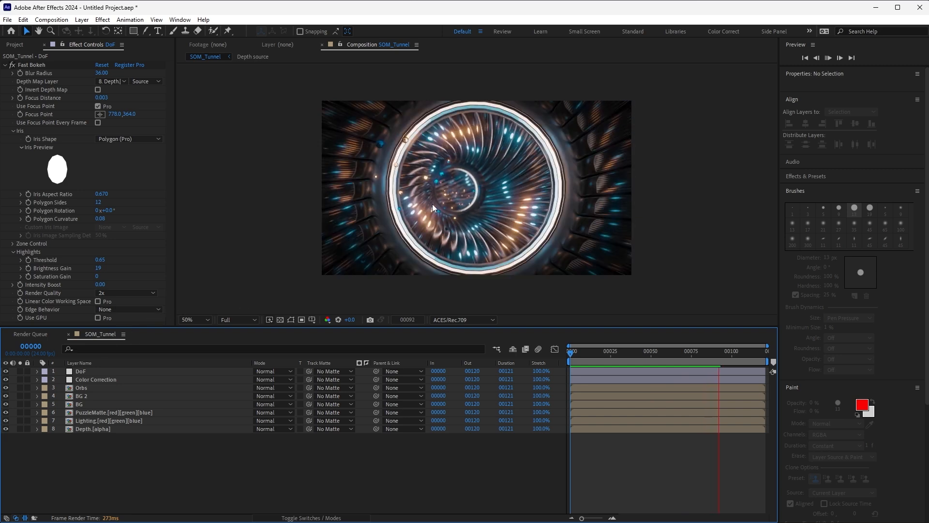
- Apply the RSMB motion blur effect to the RSMB adjustment layer and preview the animation
text(RSMB)
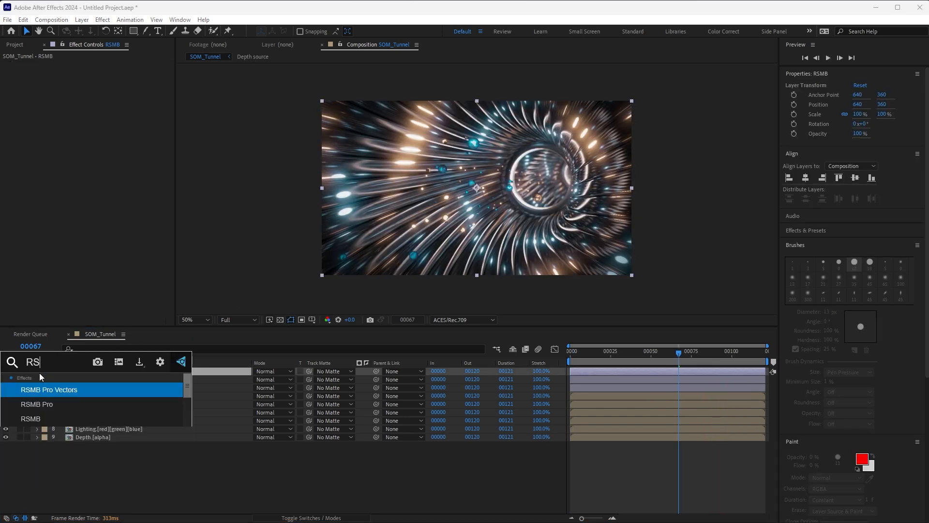
key(Down)
key(Down)
key(Return)
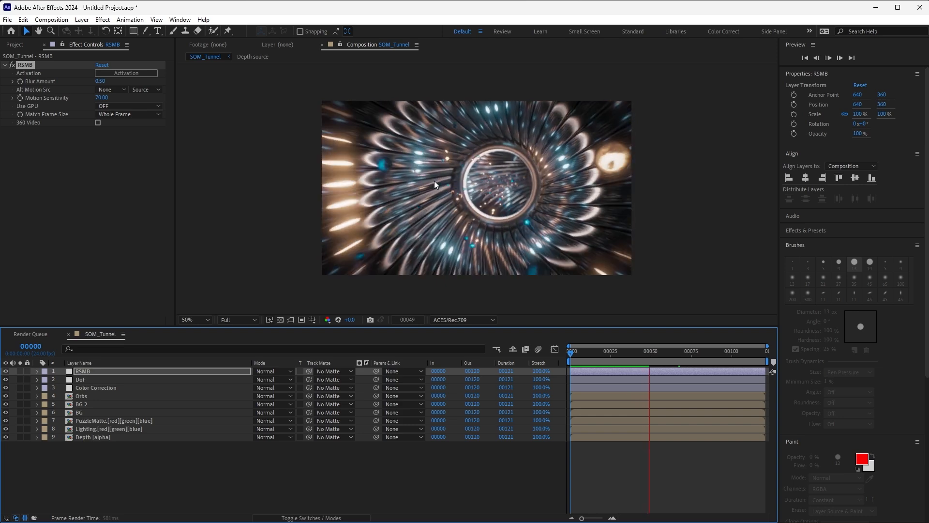
key(space)
- Add the SOM_Tunnel composition to the render queue
click(209, 460)
key(ctrl+m)
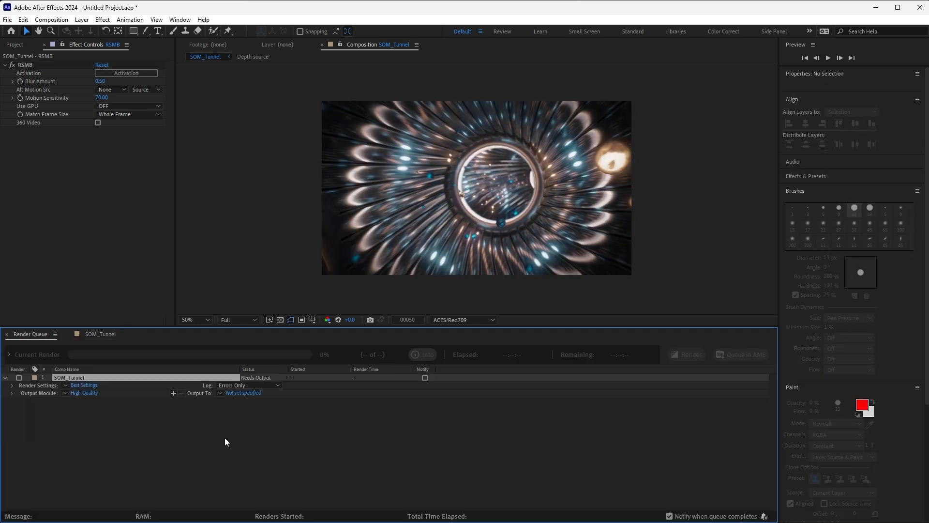
click(136, 427)
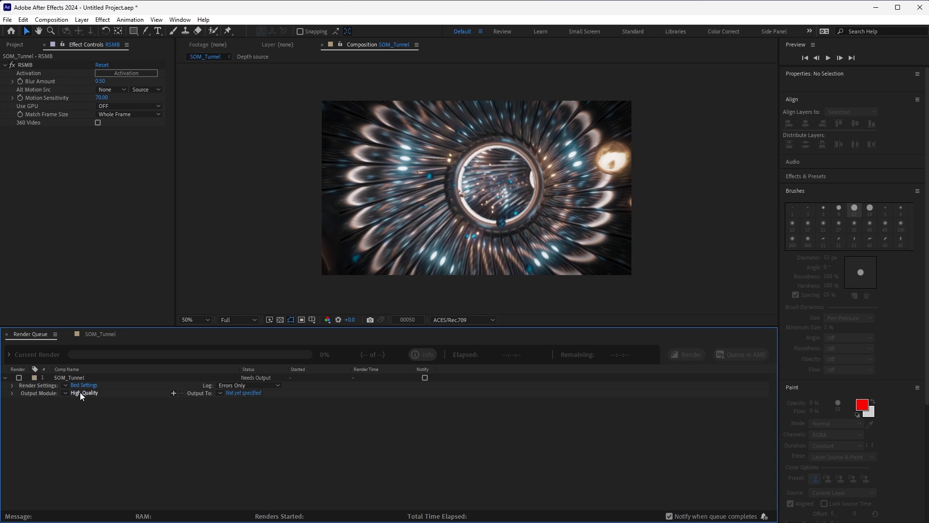
- Set the High Quality output module's output color space to Output/Output - Rec.709
click(84, 393)
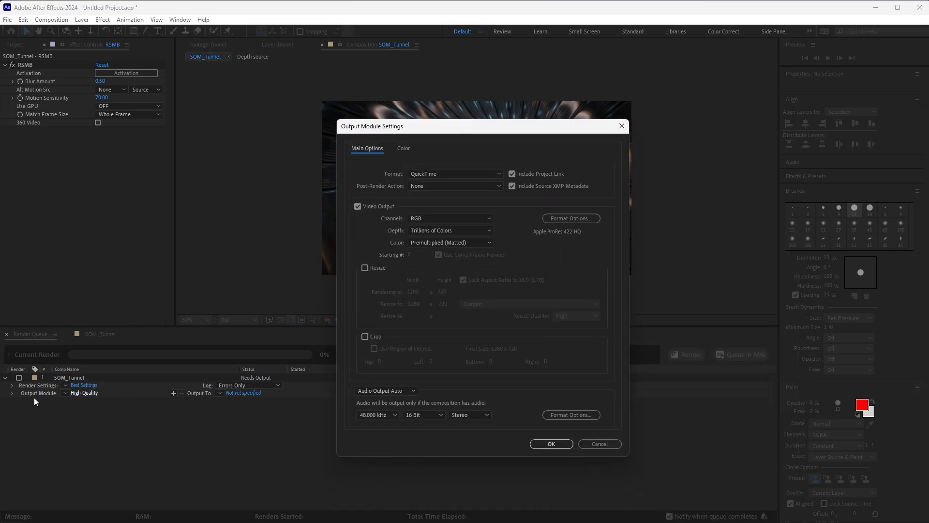
click(404, 148)
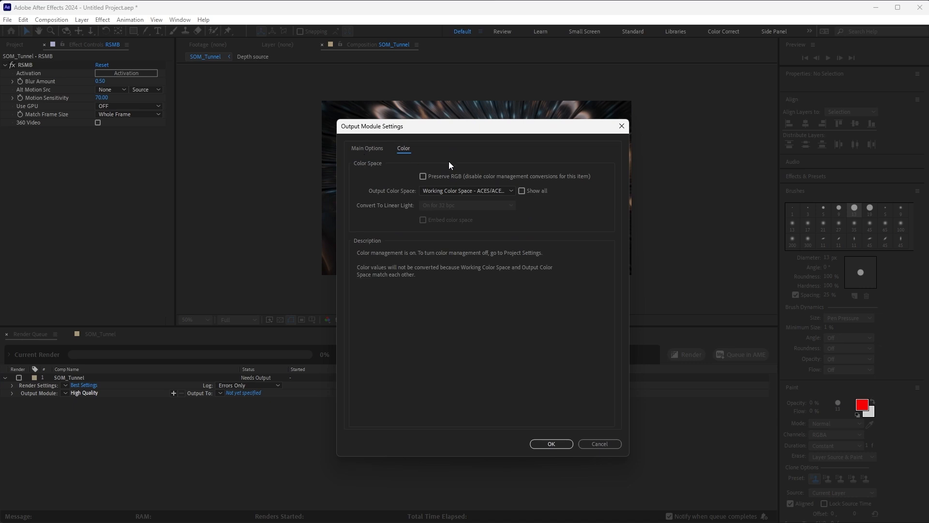
click(475, 192)
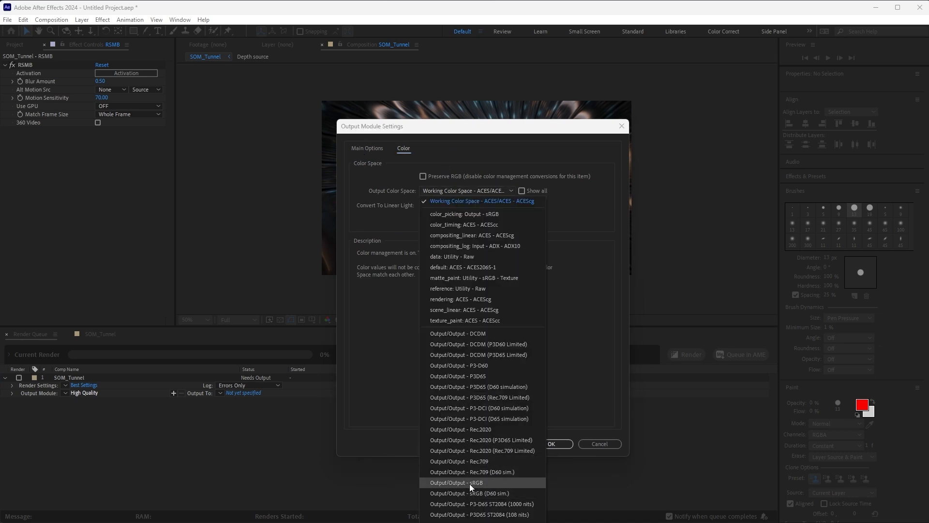
click(477, 463)
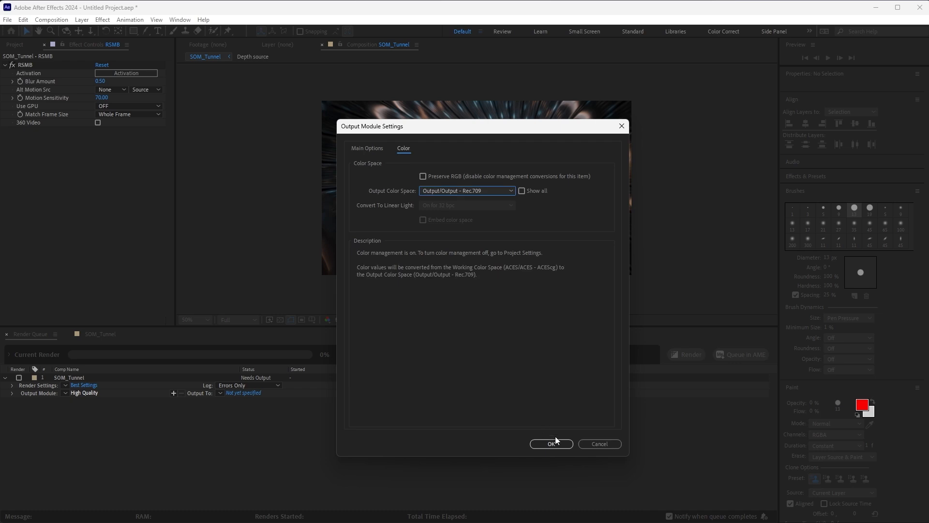
click(551, 443)
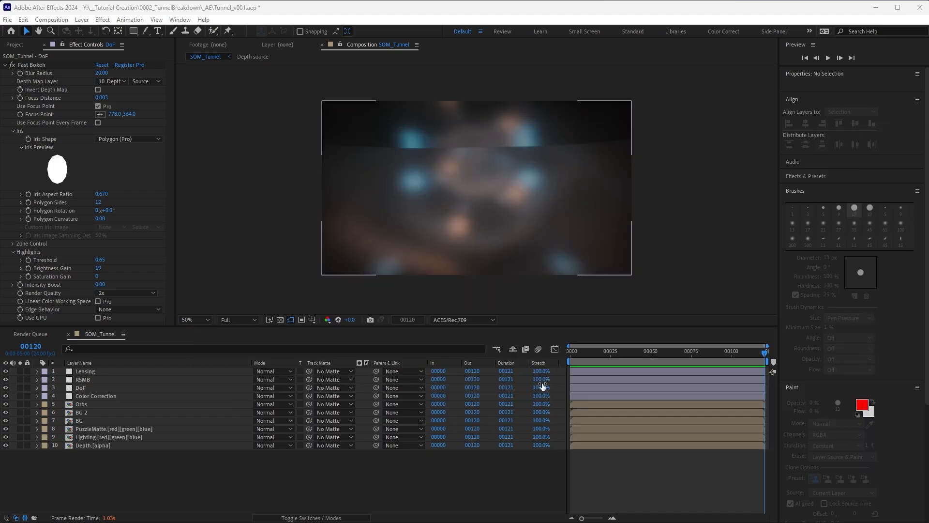
- Go to frame 51, open the Lensing layer's Magic Bullet Looks setup and examine its Lens Distortion tool
click(652, 352)
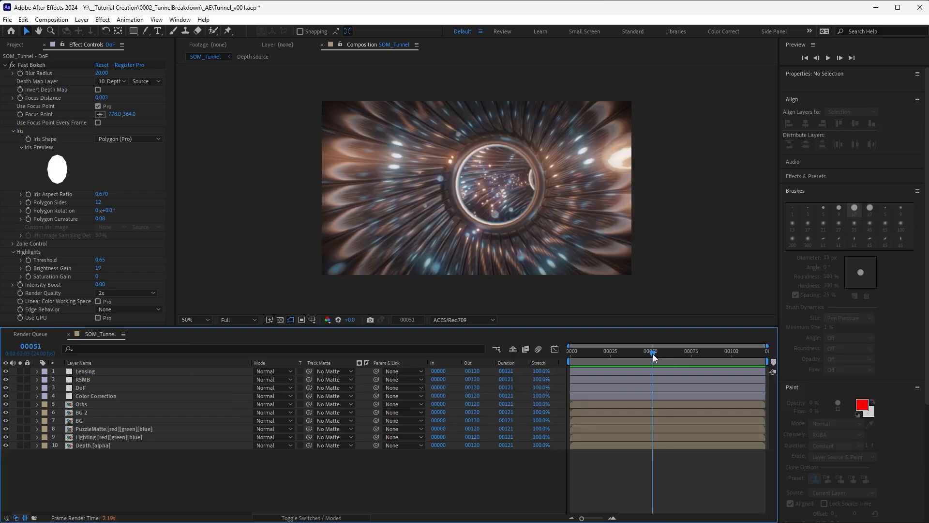
click(96, 374)
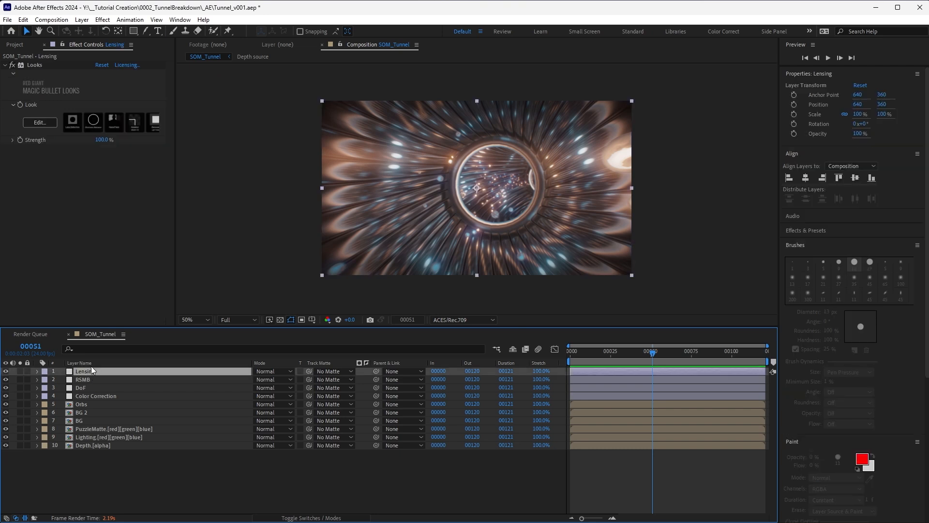
click(176, 168)
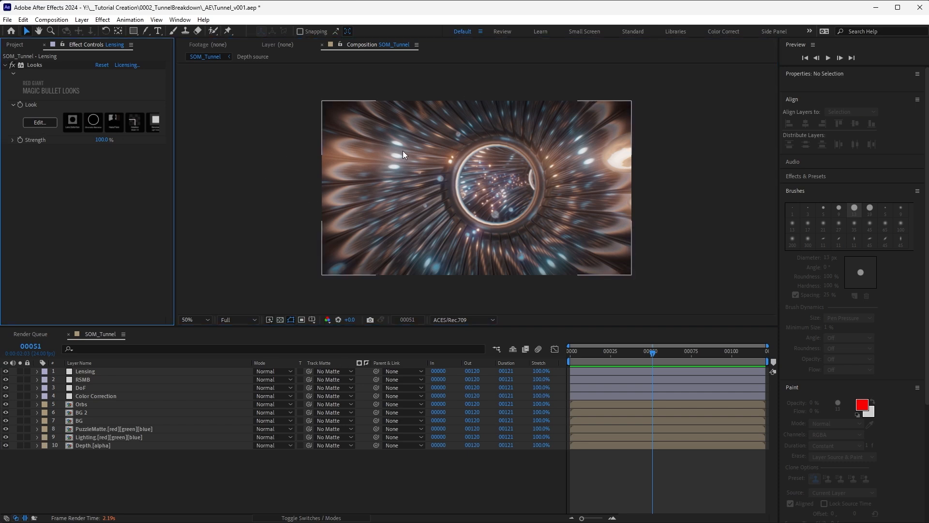
click(38, 124)
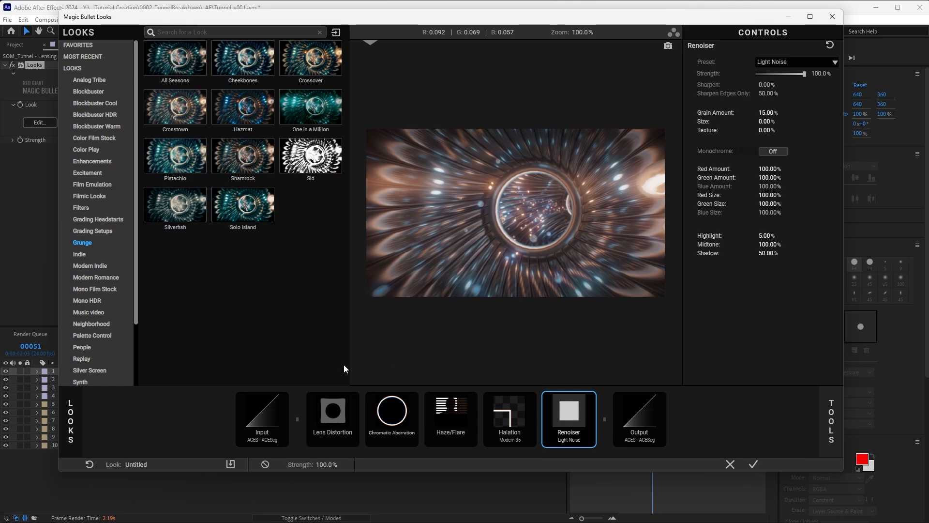
click(327, 423)
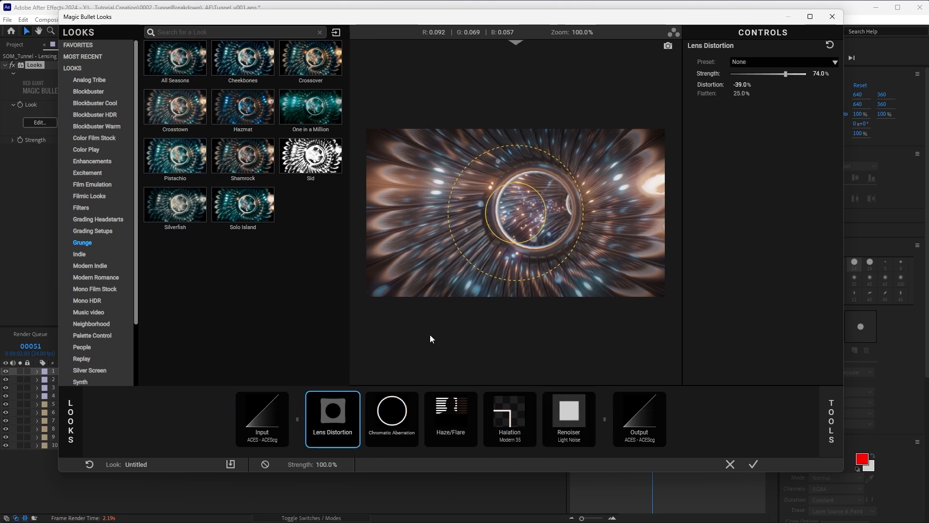
- Compare the image with and without the Lens Distortion tool and the Chromatic Aberration tool, leaving both enabled
click(355, 398)
click(355, 398)
click(355, 398)
click(355, 398)
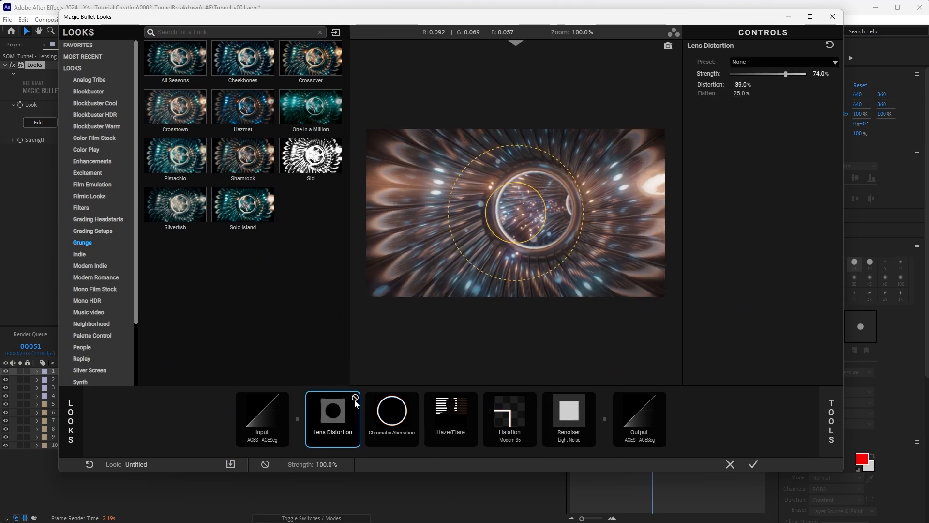
click(395, 420)
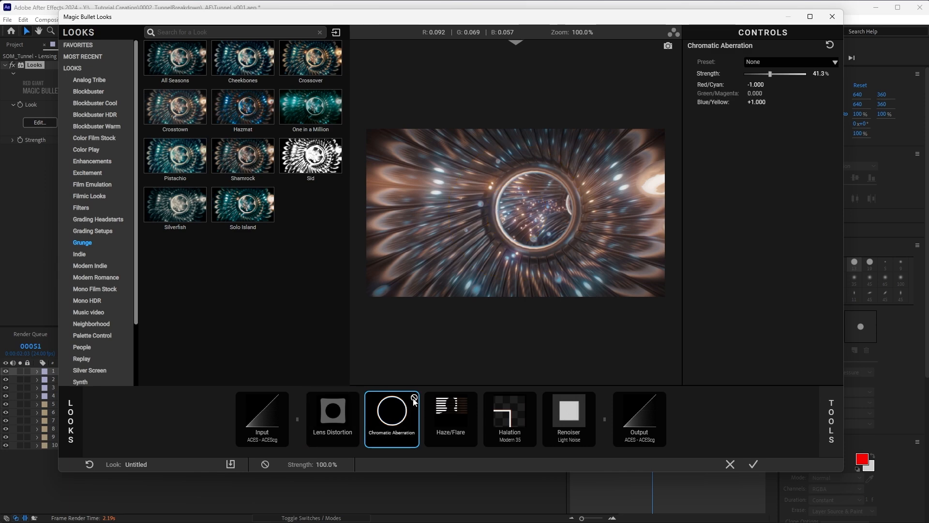
click(414, 398)
click(413, 398)
click(414, 398)
click(414, 398)
- Toggle the Haze/Flare tool and the Halation tool off and back on to compare their effect on the image
click(450, 419)
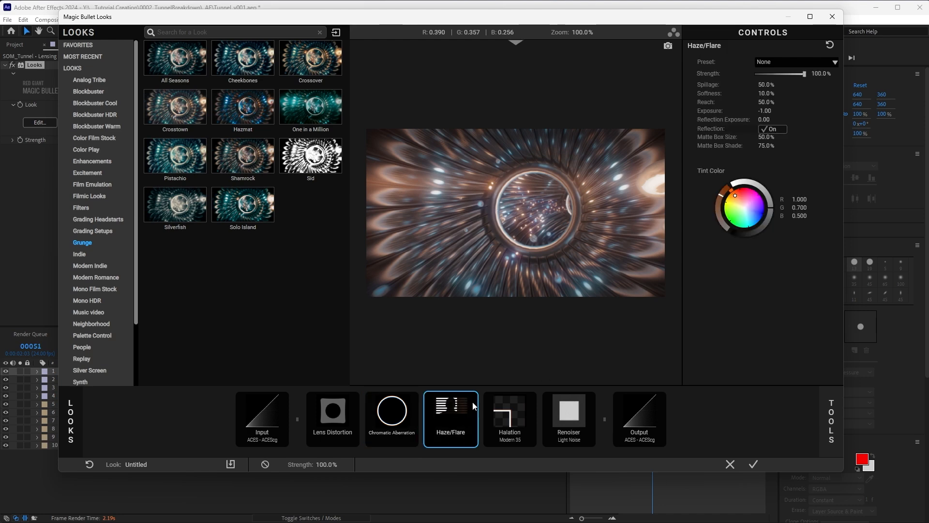
click(473, 398)
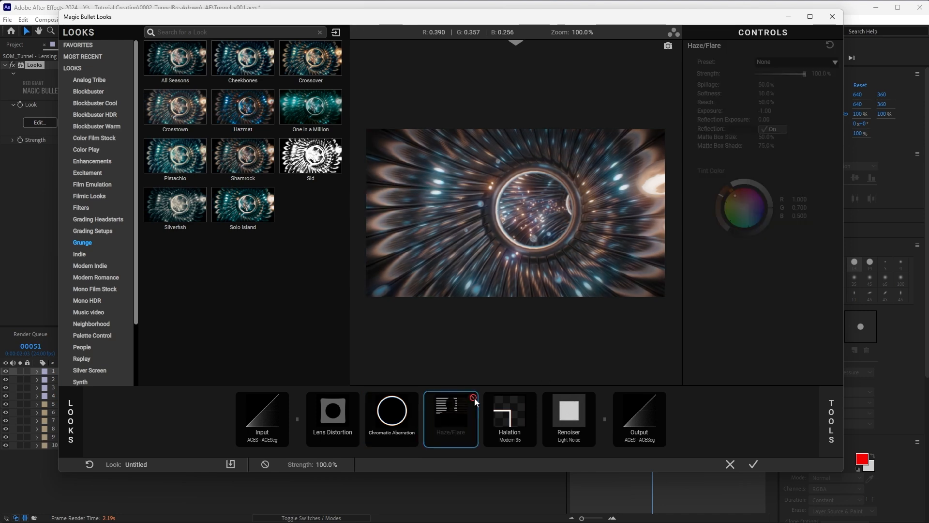
click(473, 397)
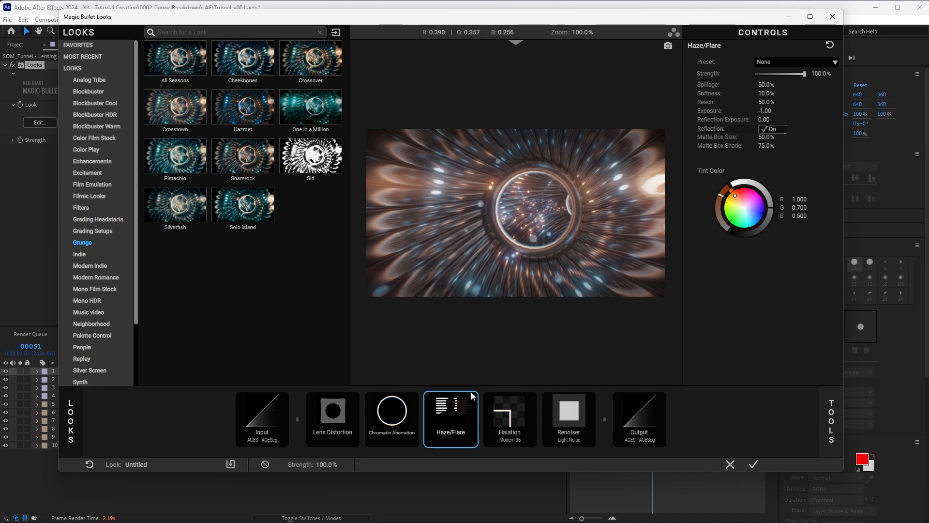
click(520, 404)
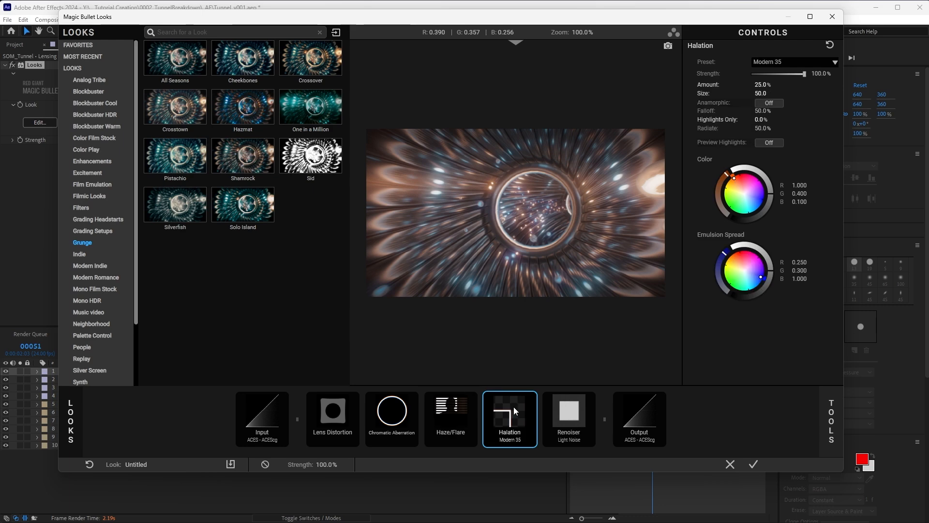
click(533, 398)
click(533, 398)
click(532, 397)
click(533, 397)
- Check the Renoiser tool's Light Noise grain by disabling it briefly and enabling it again
click(574, 417)
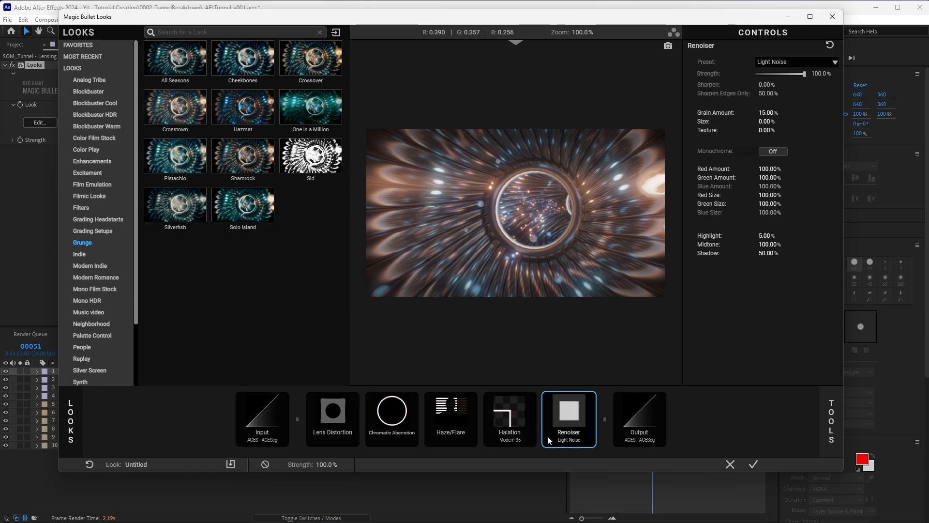
click(591, 397)
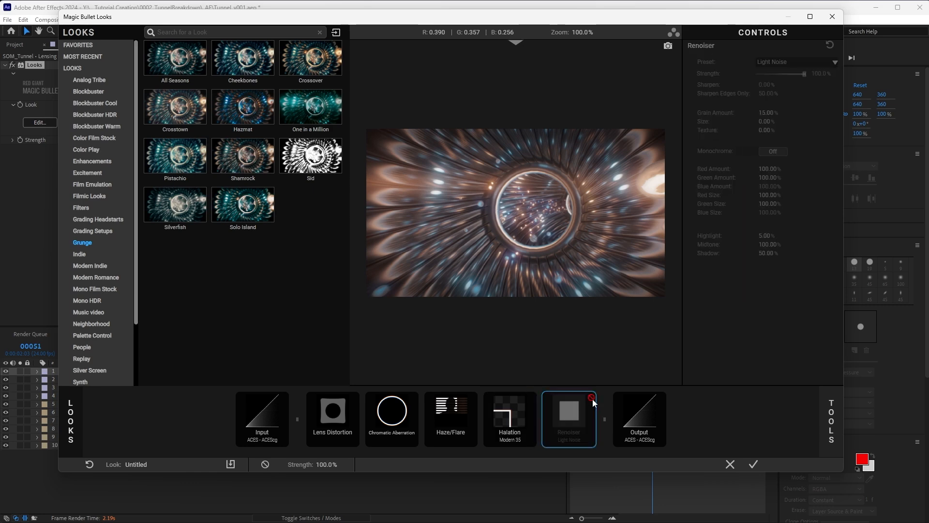
click(592, 398)
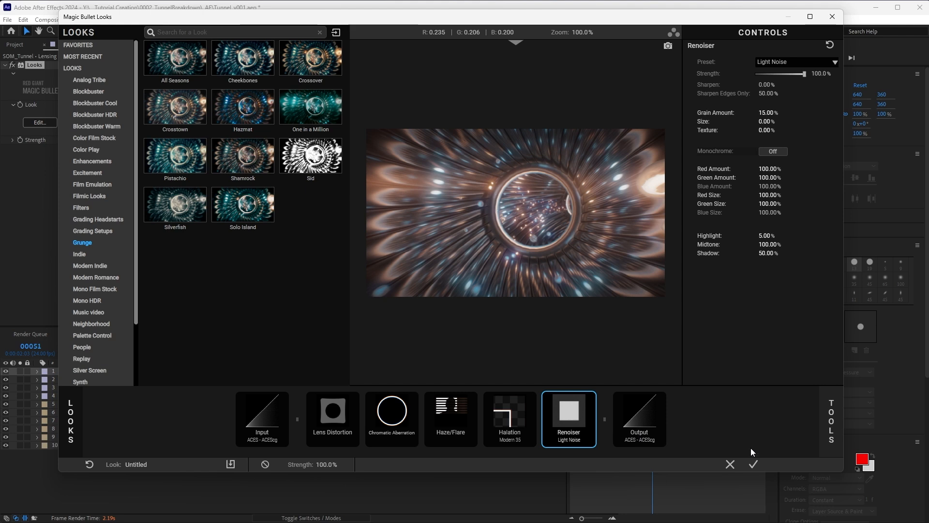